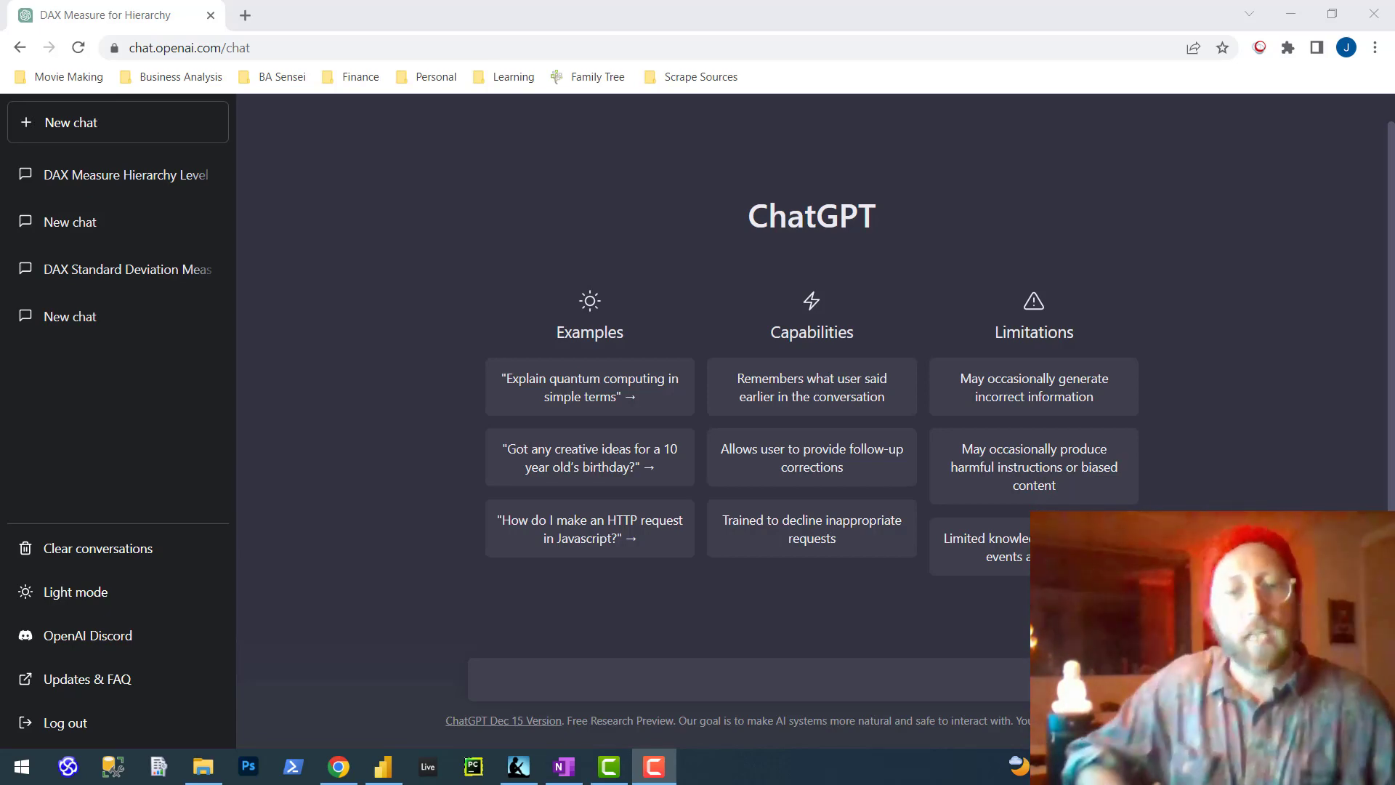
Step: Switch to the 20_Hierarchies report in Power BI Desktop and collapse the Bikes category in the product matrix
key("alt+Tab")
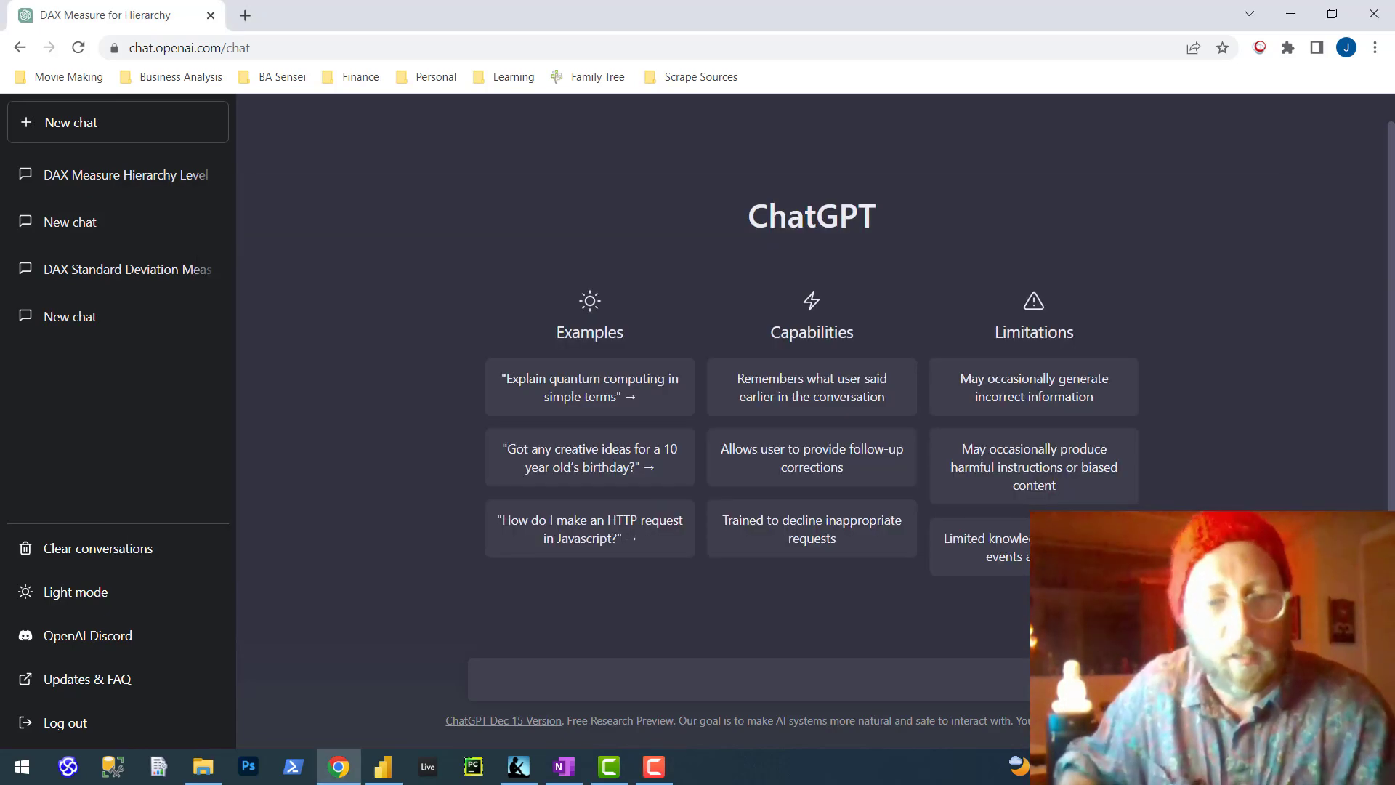
key("alt+Tab")
key("alt+Tab")
left_click(127, 639)
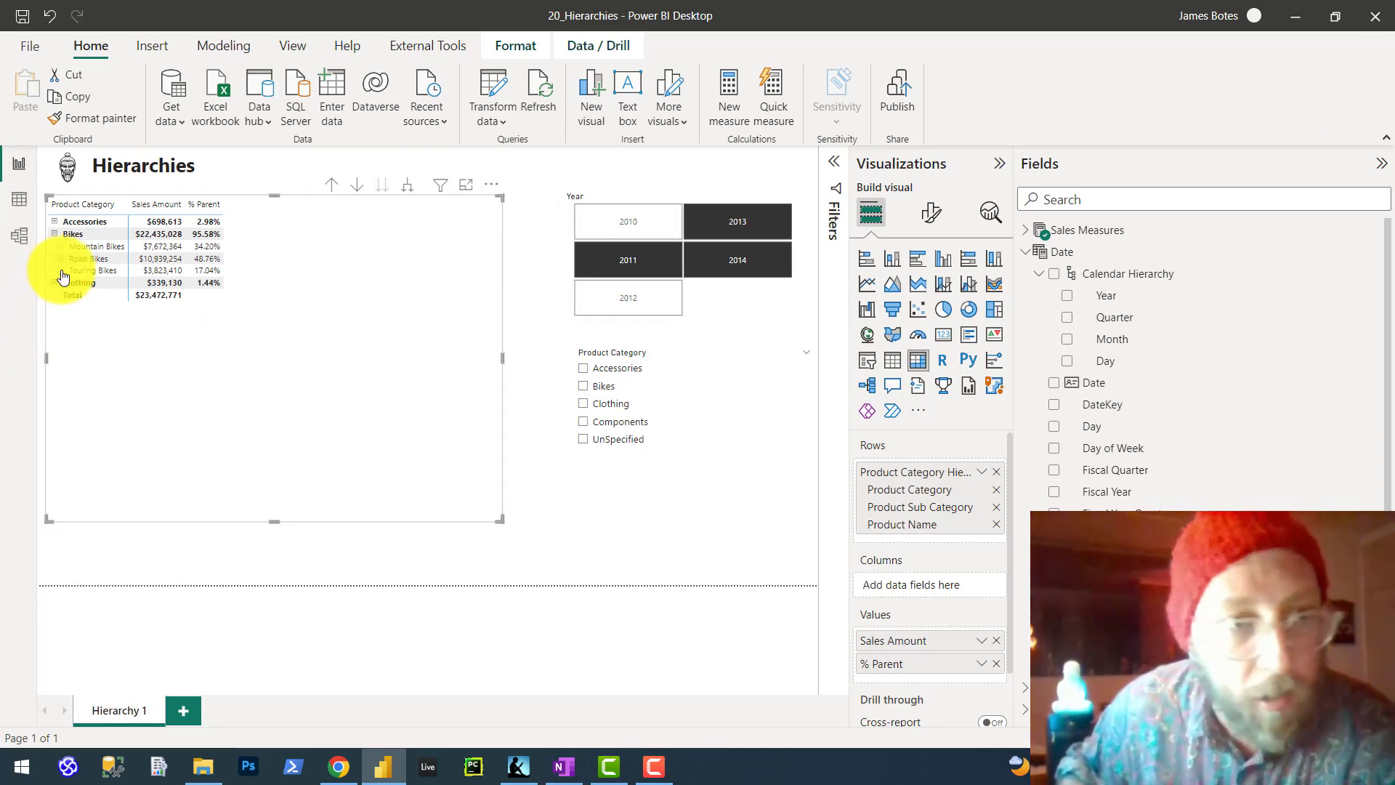
left_click(55, 235)
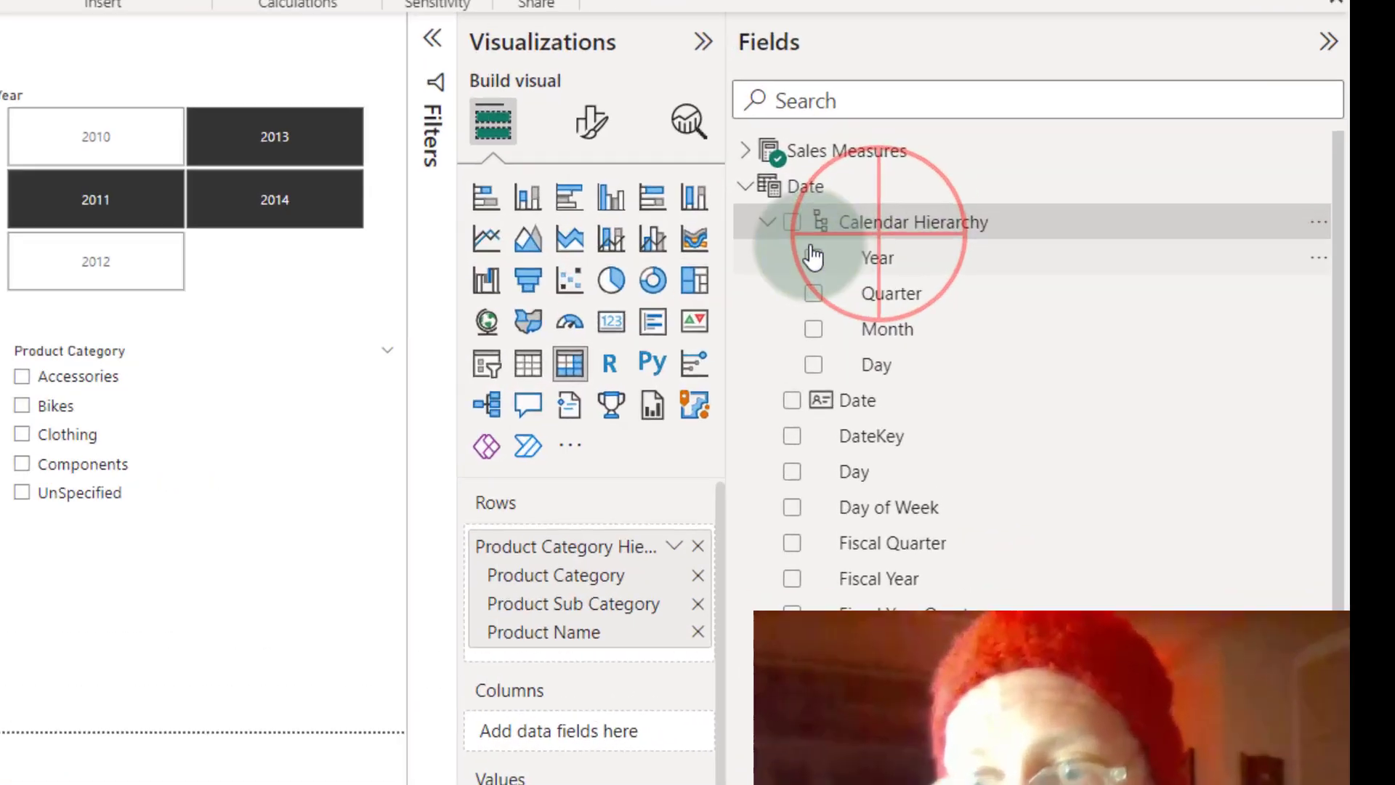
Step: Add a matrix visual below the product matrix and fill its rows with the Date table's Calendar Hierarchy
left_click(1036, 273)
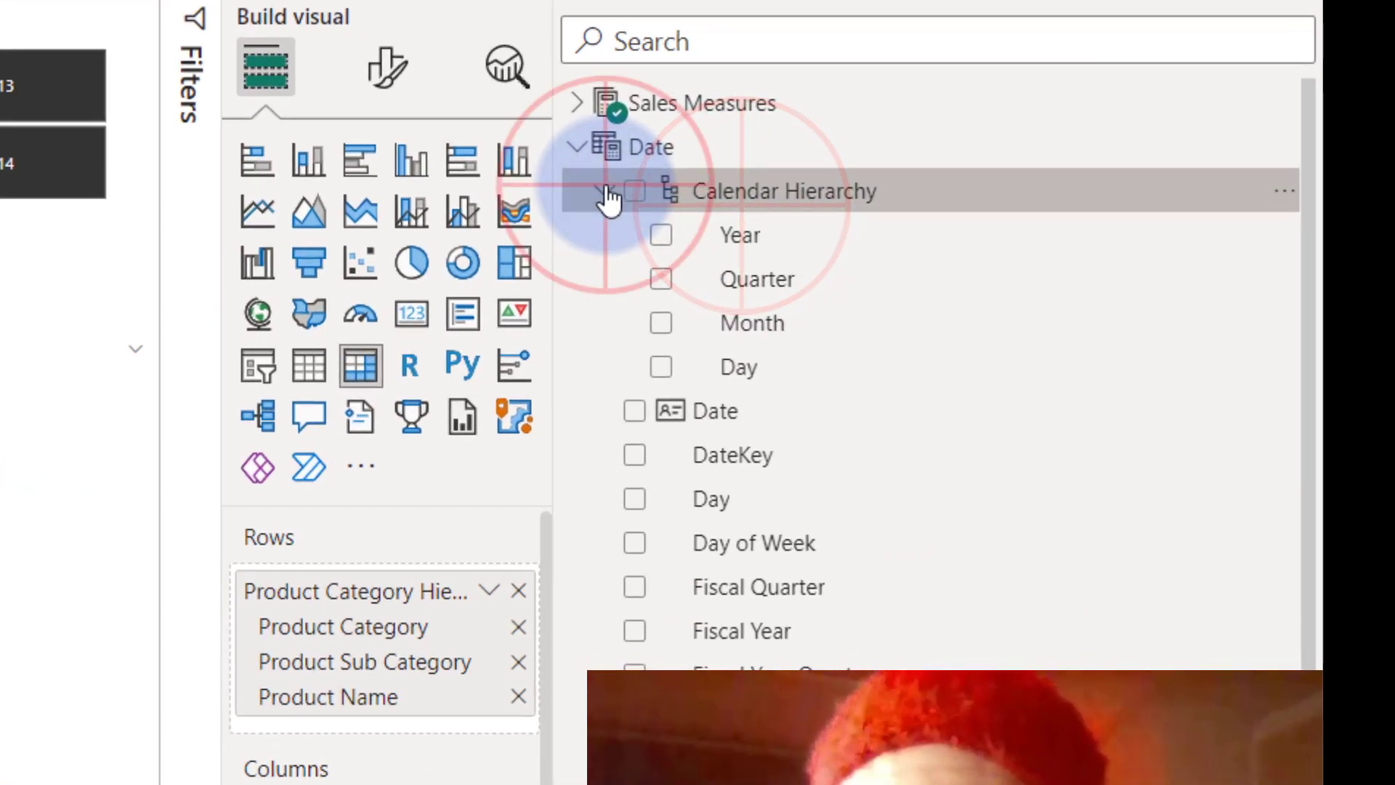
left_click(605, 194)
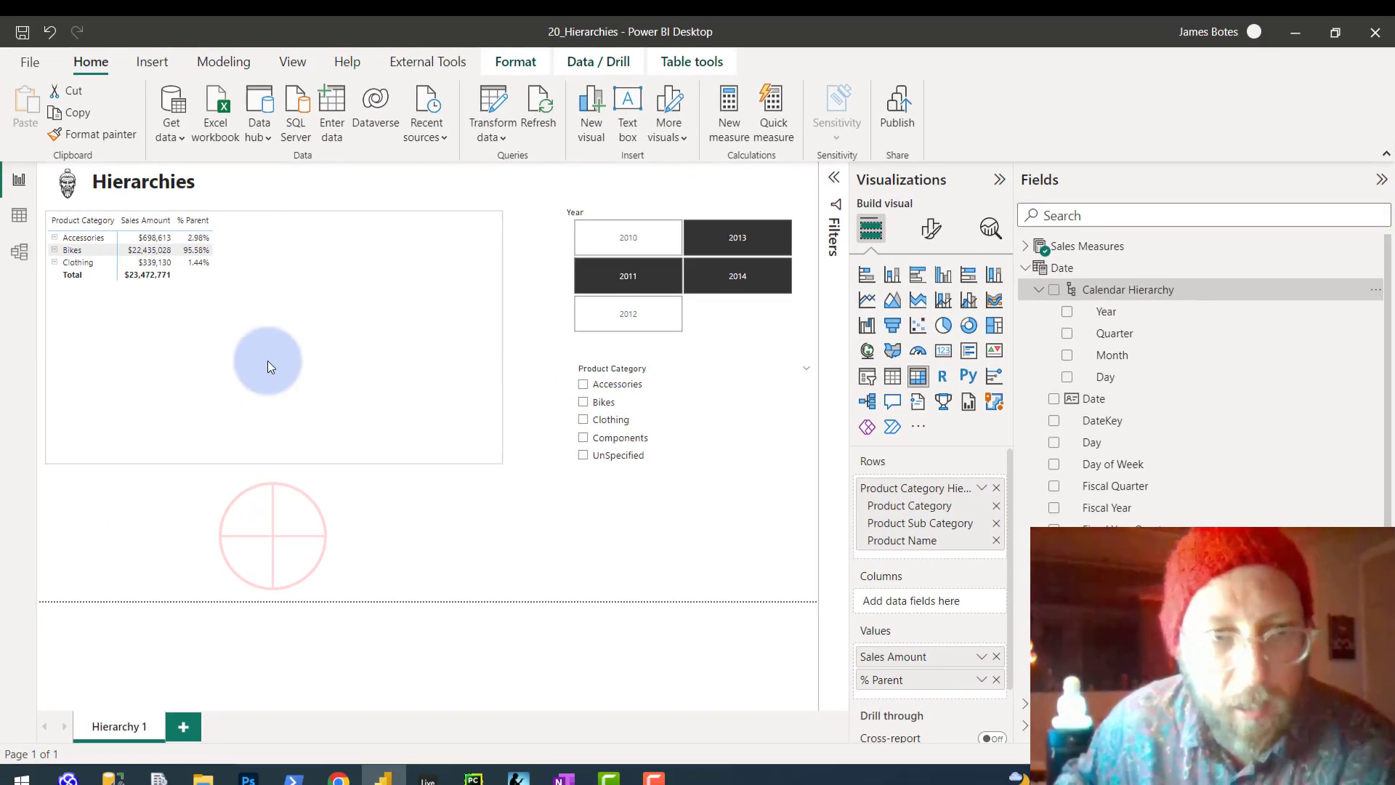
left_click(276, 523)
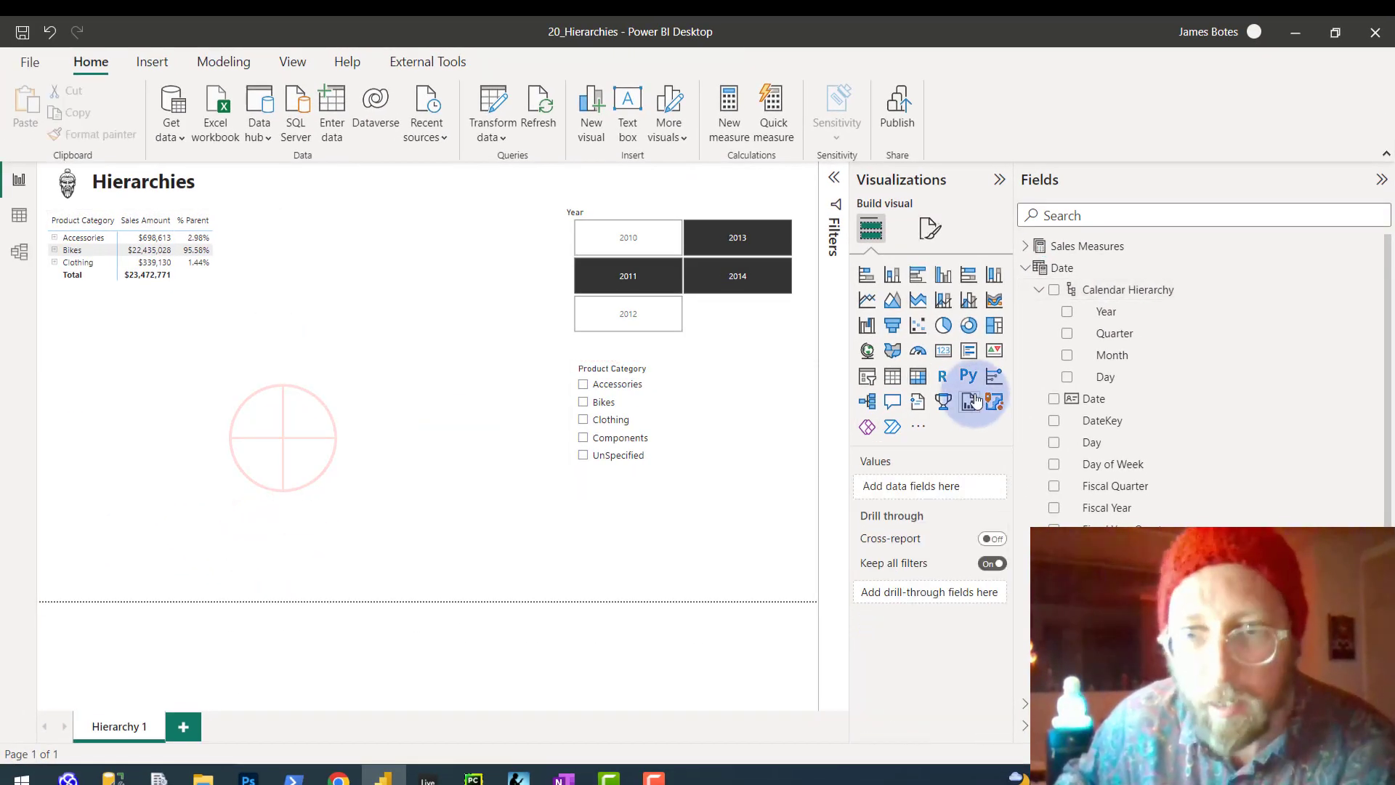
left_click(918, 376)
left_click_drag(250, 486, 266, 382)
left_click_drag(1083, 290, 585, 448)
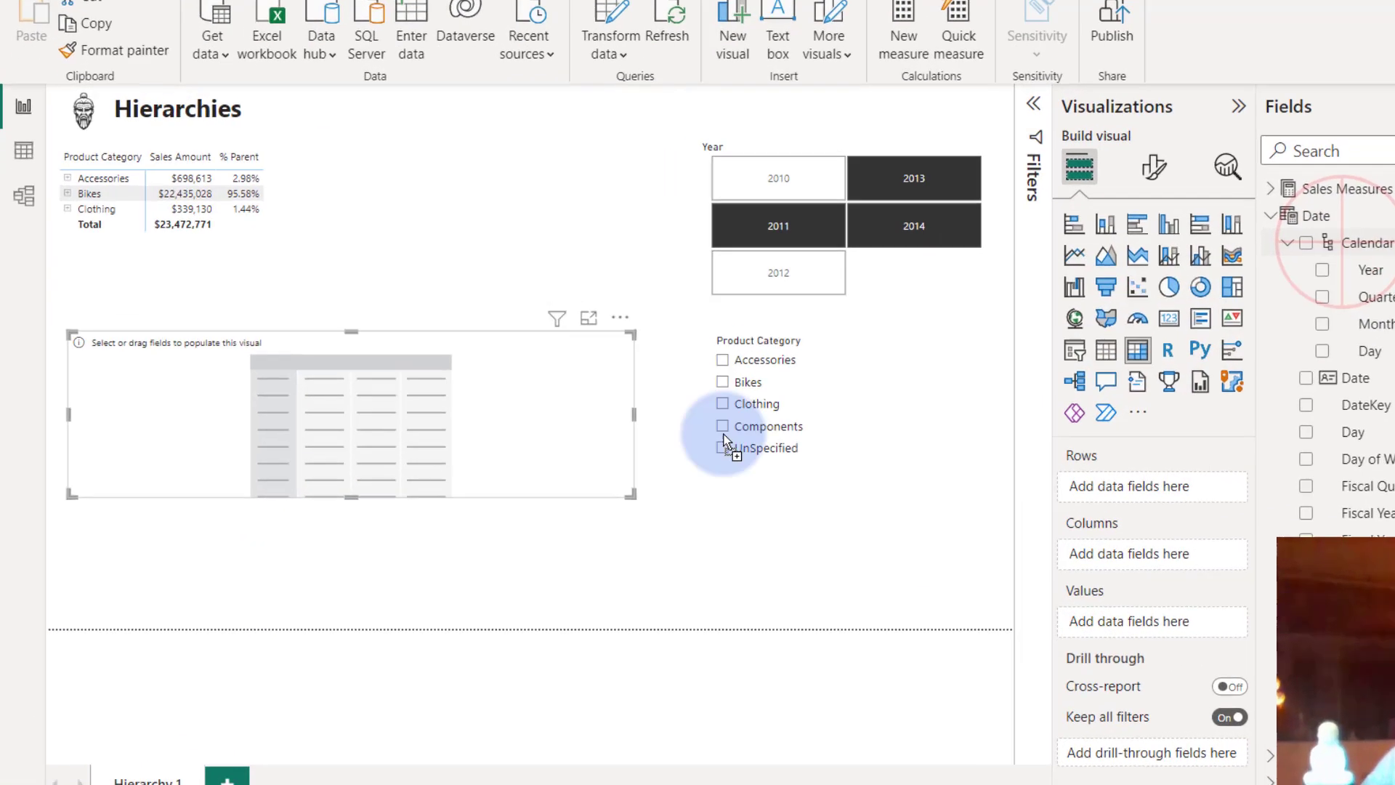
left_click_drag(724, 435, 163, 442)
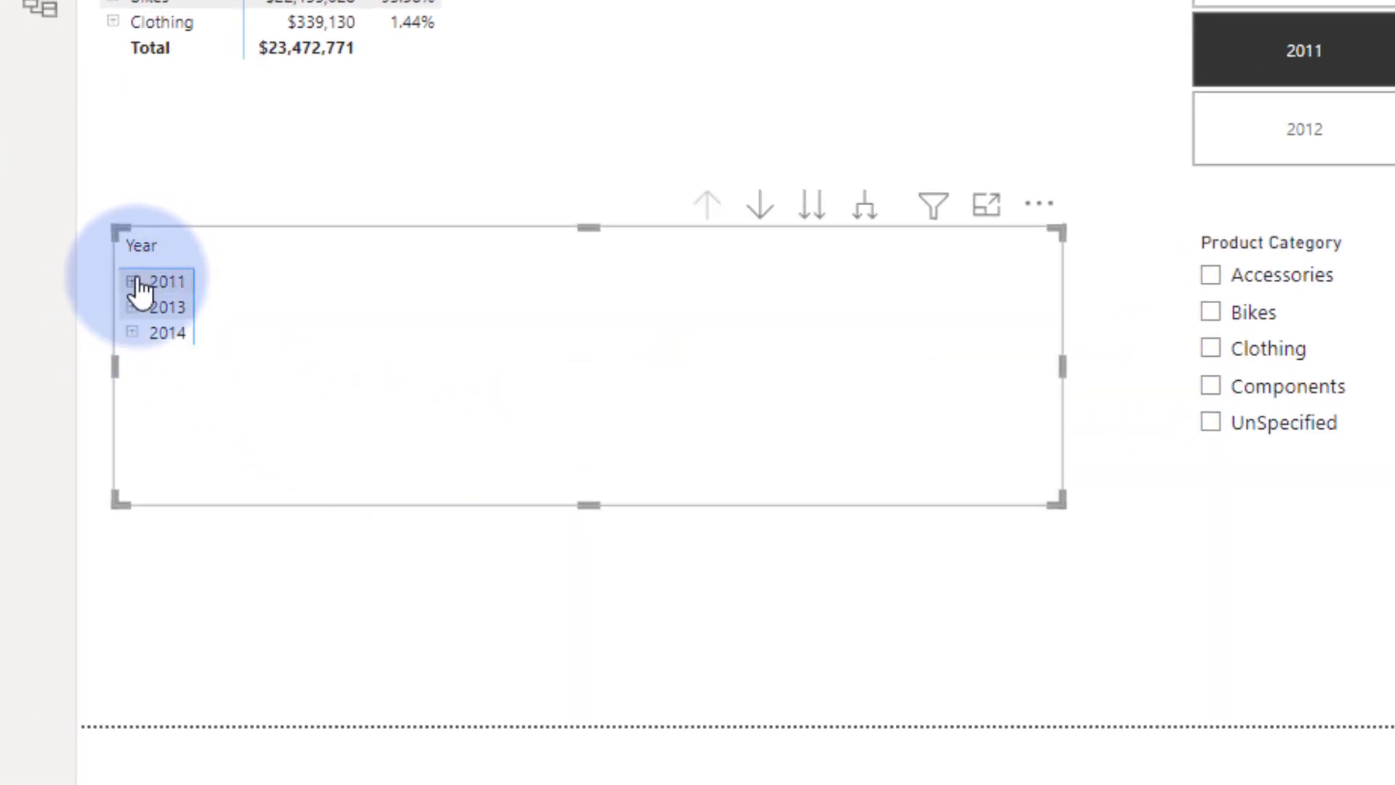
Step: Examine the calendar matrix by expanding 2011, its Q1 and the first month, and collapse 2011 again
left_click(134, 282)
left_click(144, 307)
left_click(157, 333)
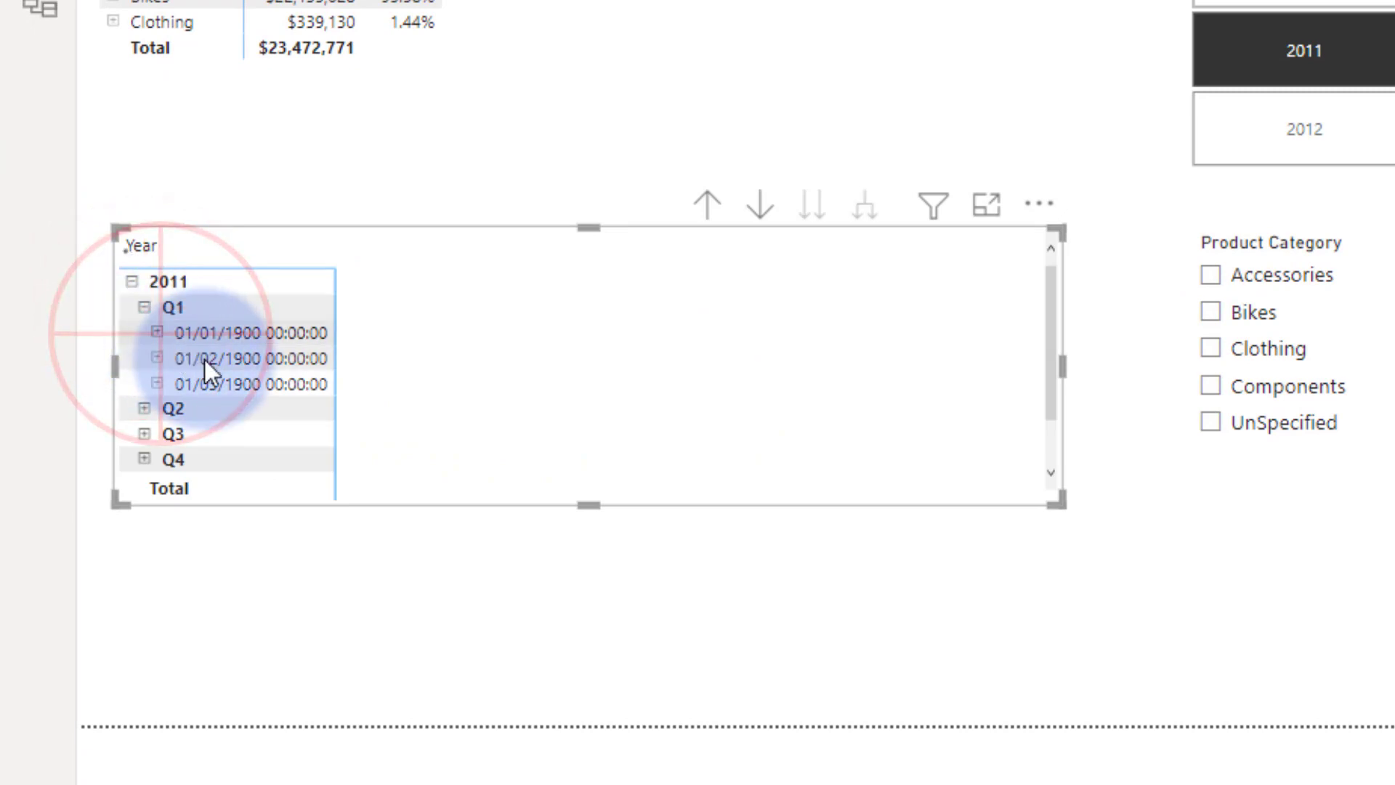
left_click(133, 284)
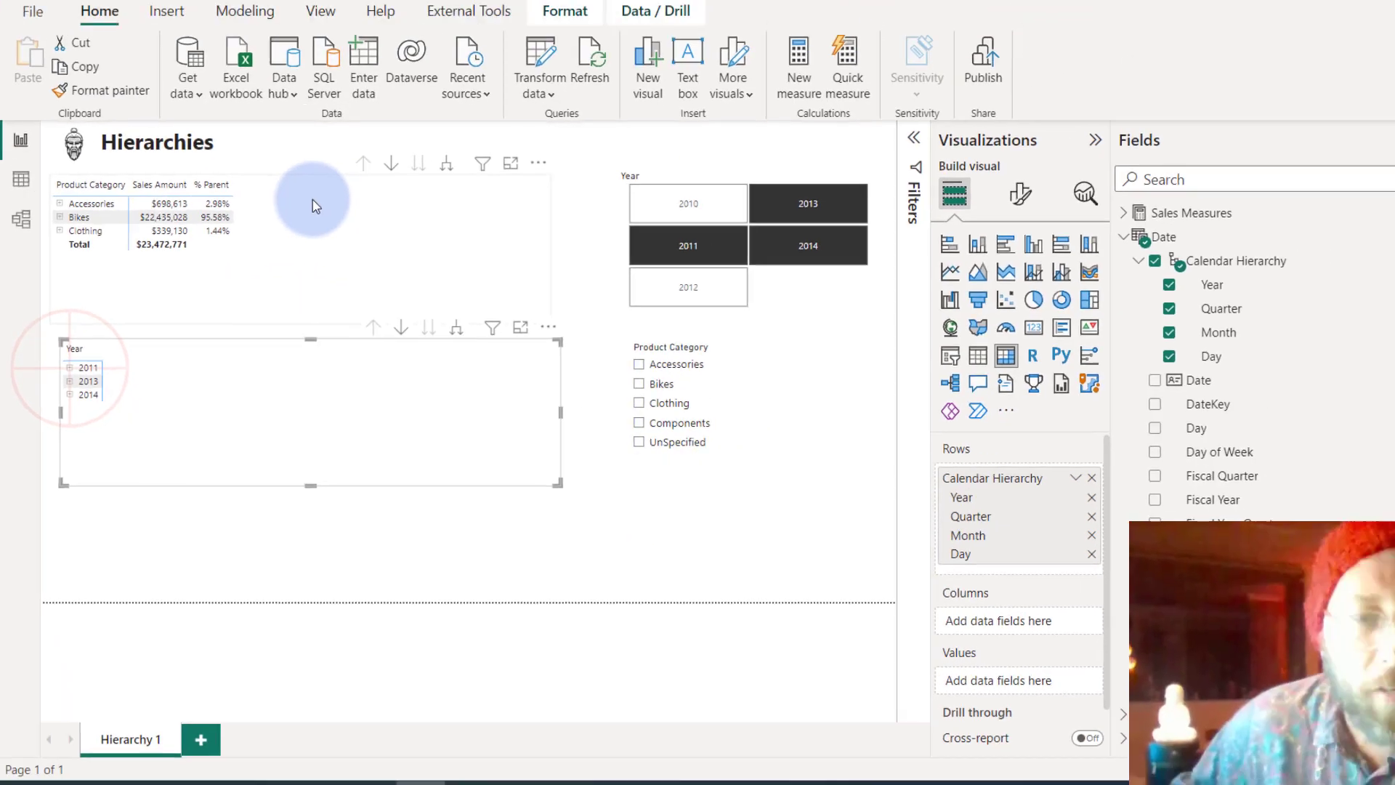
Step: Select the product matrix and locate its Product Category Hierarchy within the DimProduct table
left_click(607, 0)
left_click(949, 316)
left_click(950, 372)
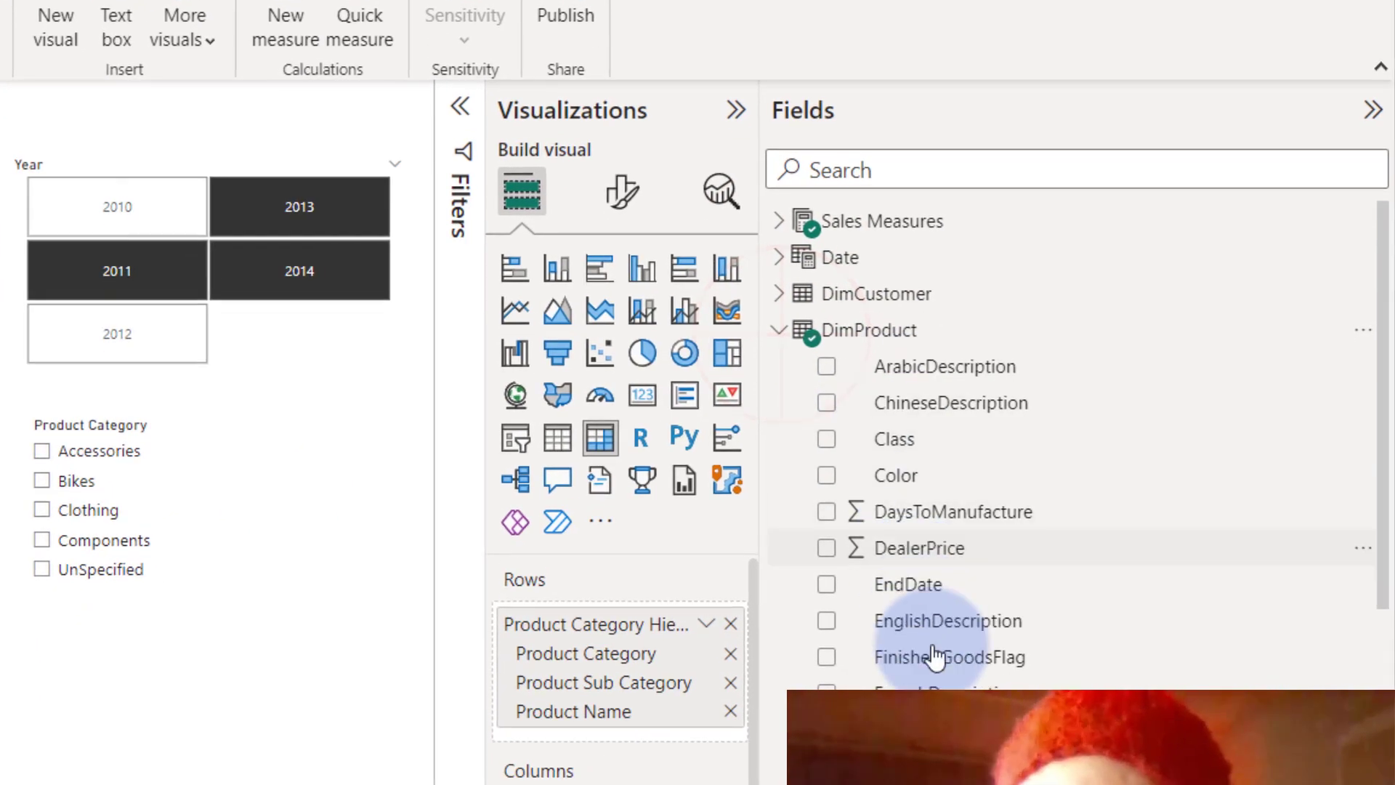
scroll(922, 719, "down", 5)
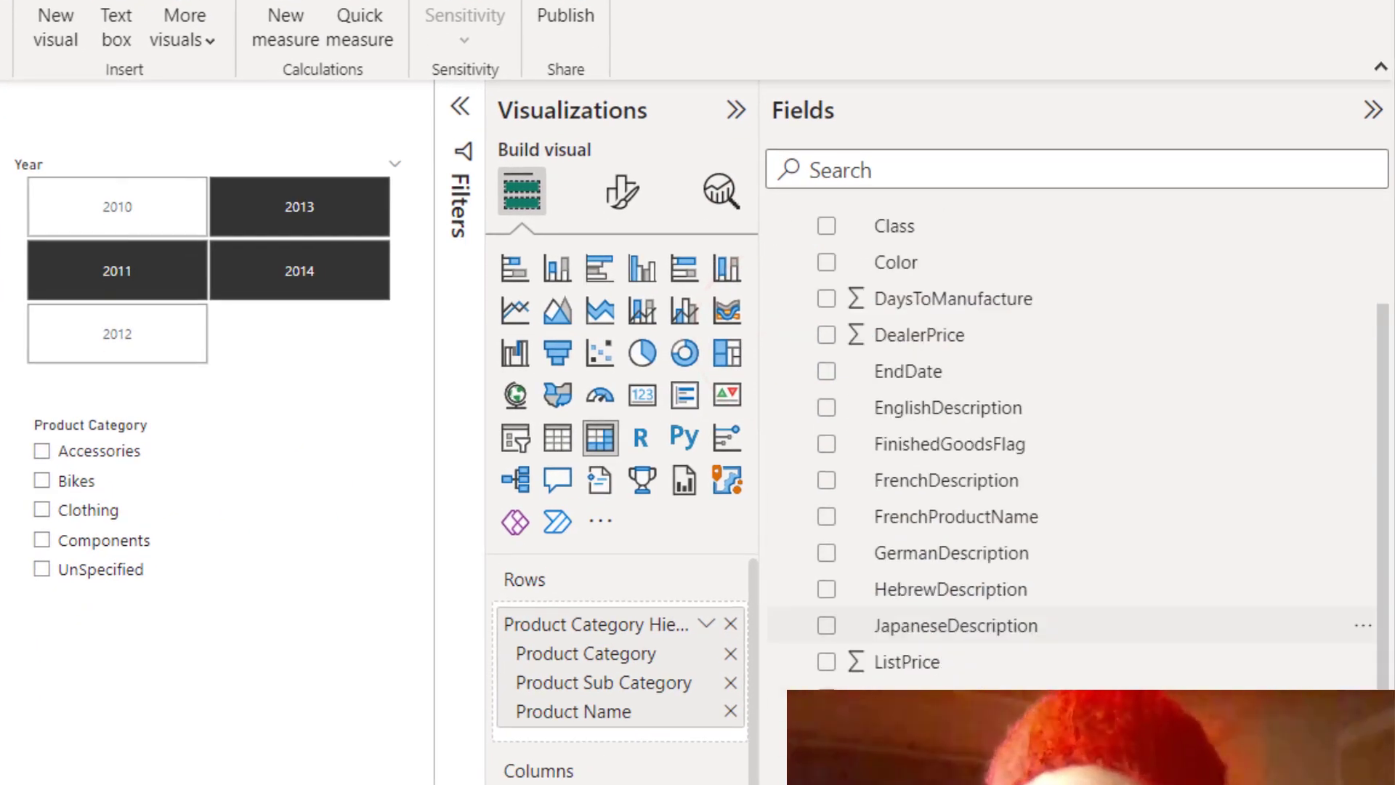
left_click(956, 688)
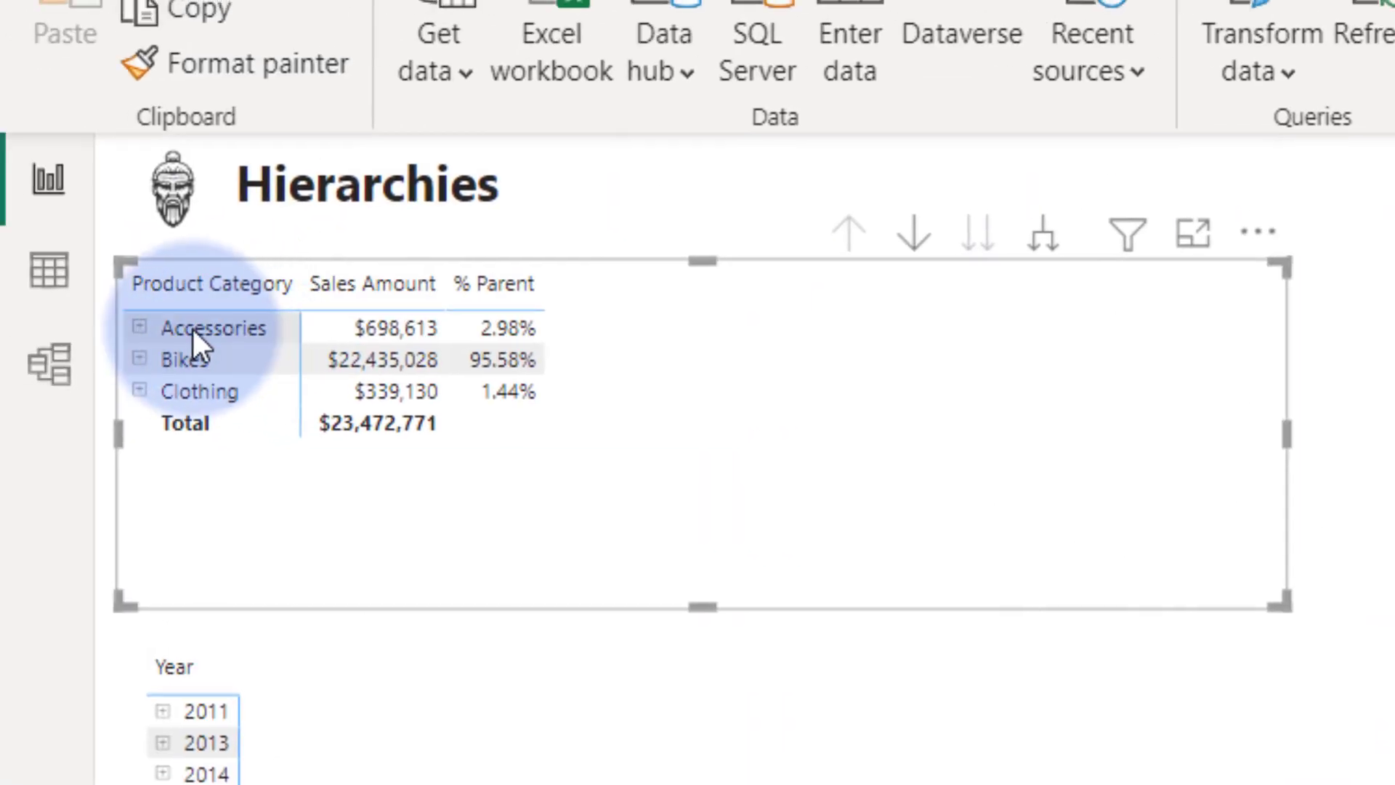
Step: Examine the product hierarchy levels by expanding Accessories and Bike Racks, and collapse both again
left_click(140, 328)
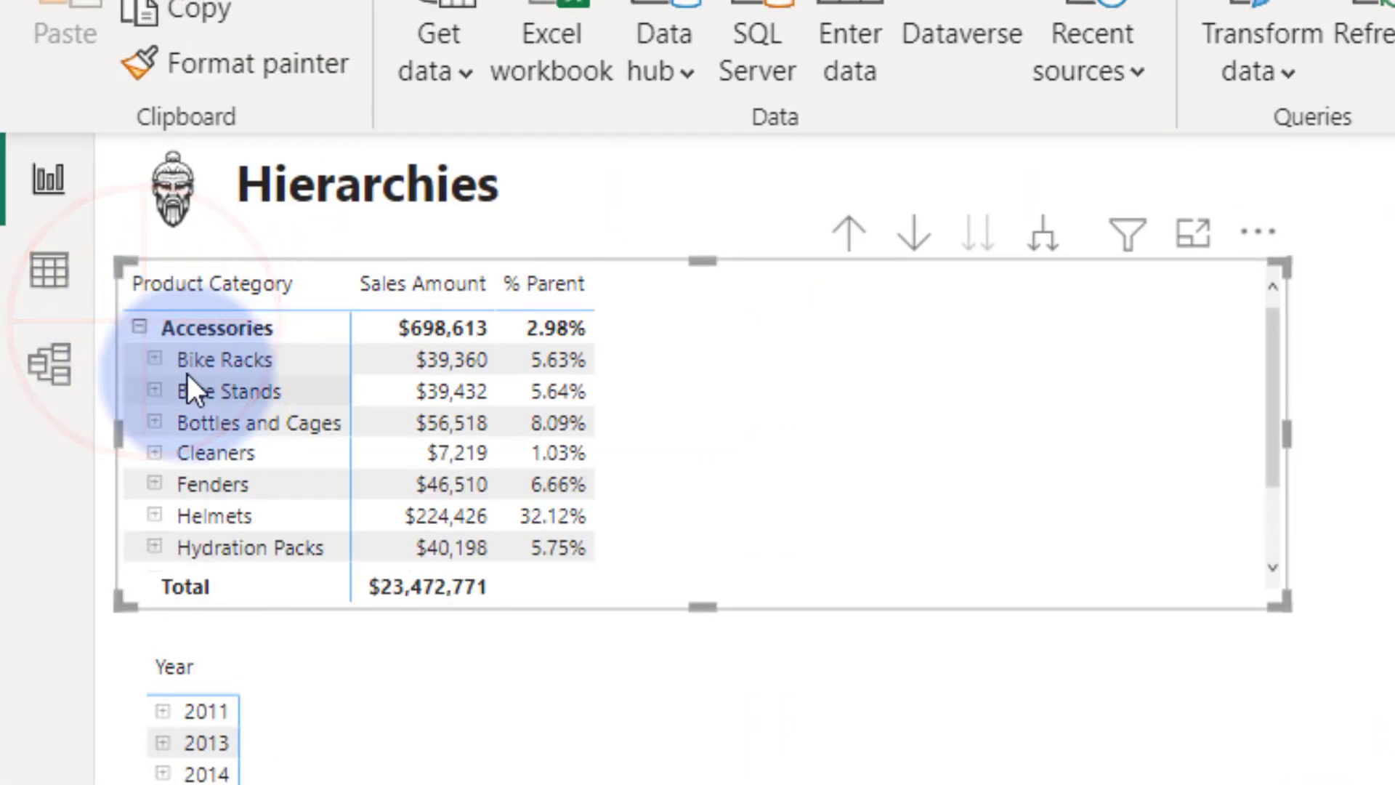
left_click(154, 359)
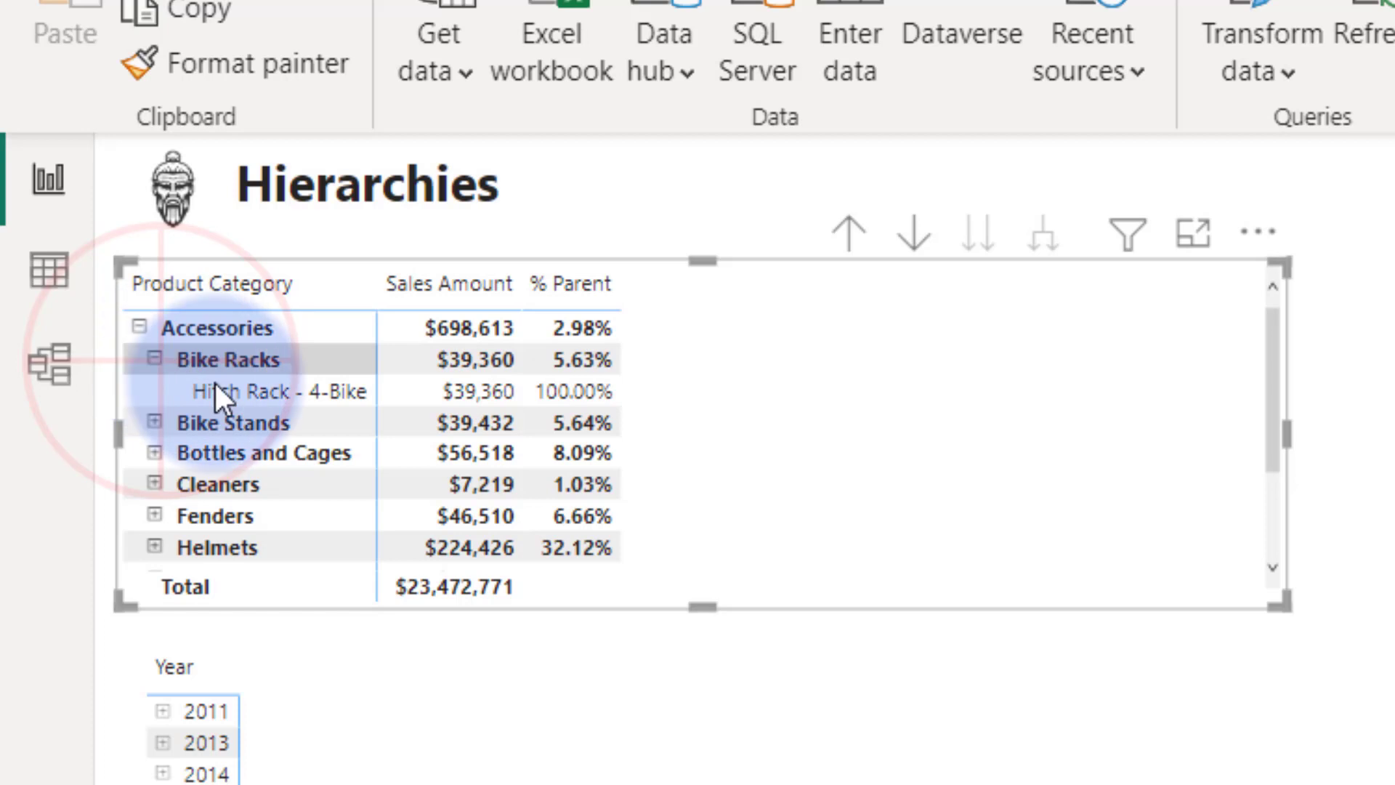
left_click(154, 359)
left_click(140, 328)
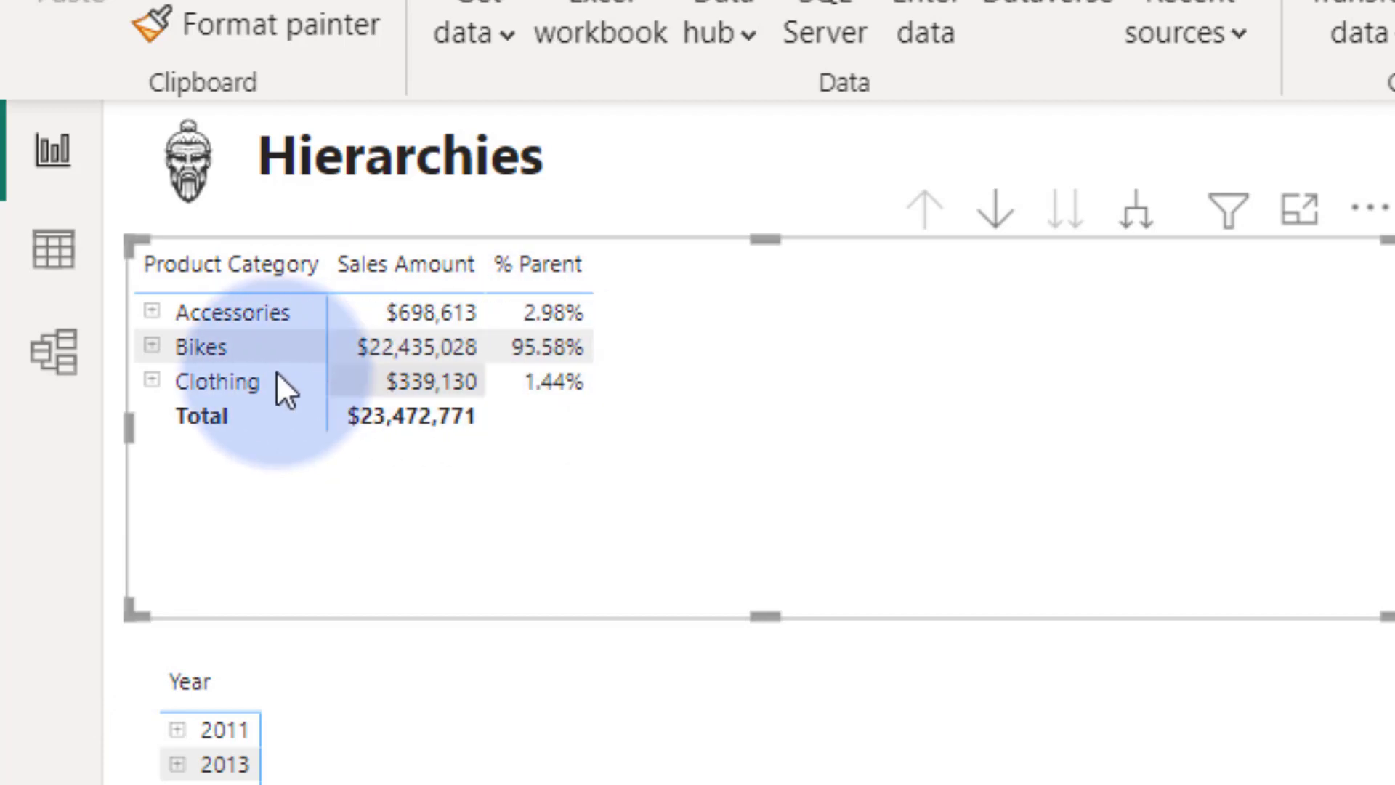
Step: Enlarge the product matrix downward while inspecting the % Parent values under Bikes and Road Bikes, and collapse both levels
left_click(153, 347)
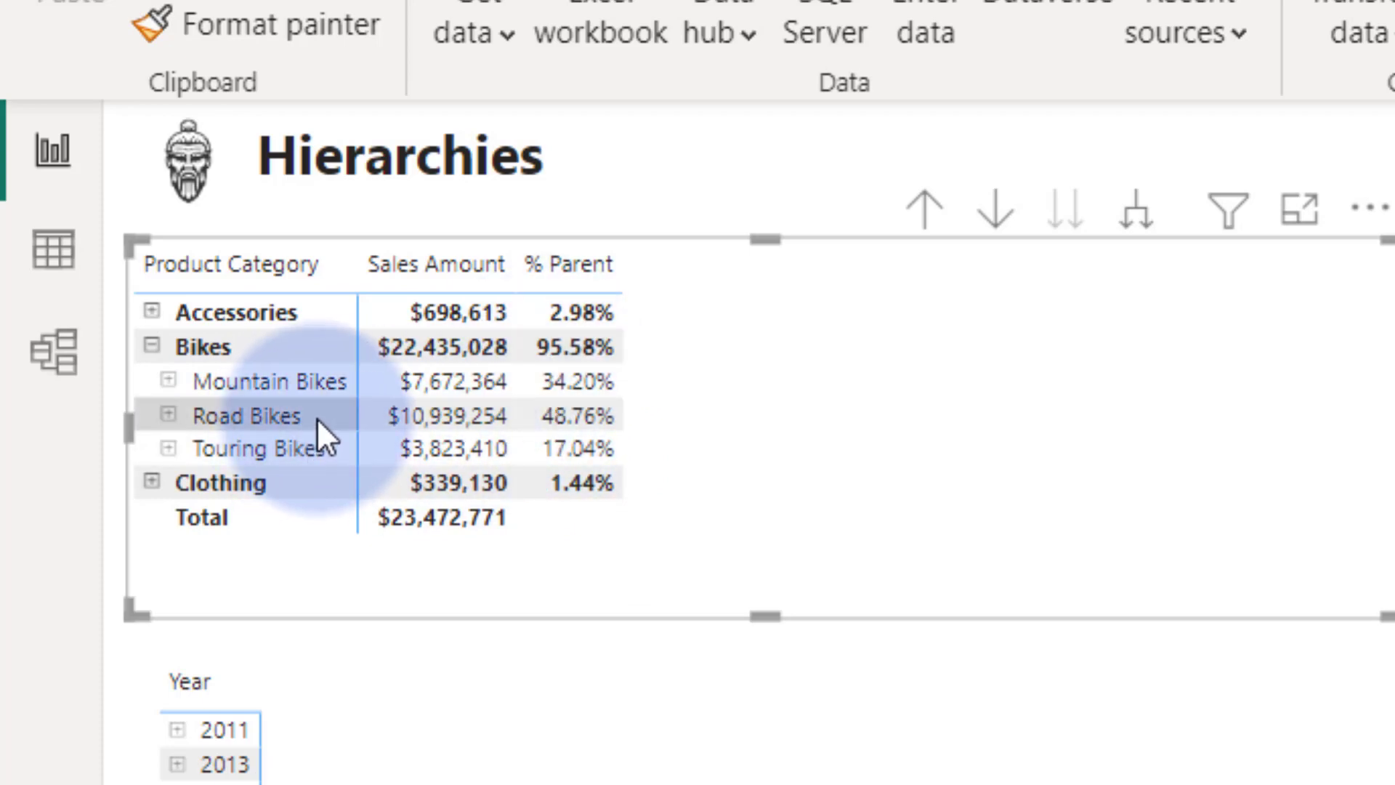
left_click(168, 417)
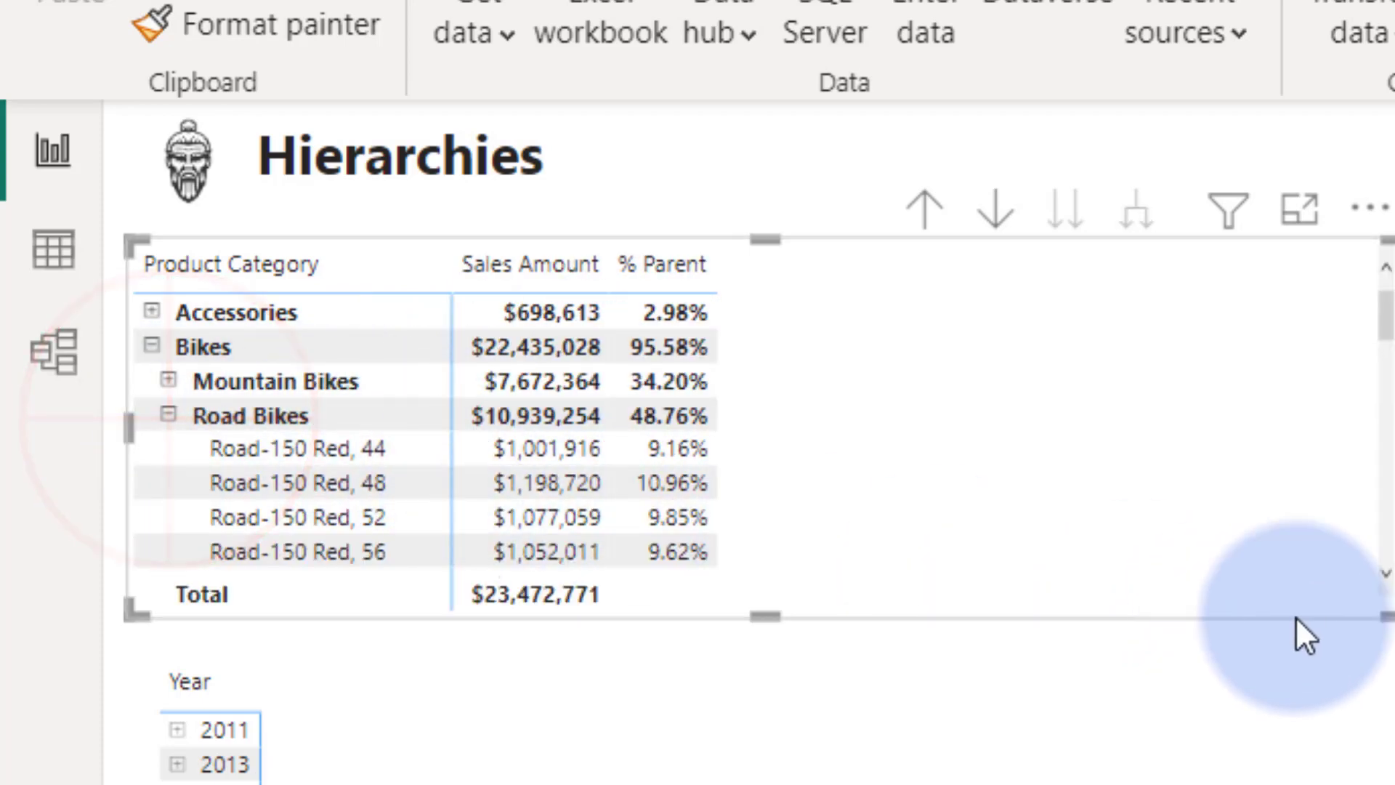
left_click_drag(1384, 617, 1394, 784)
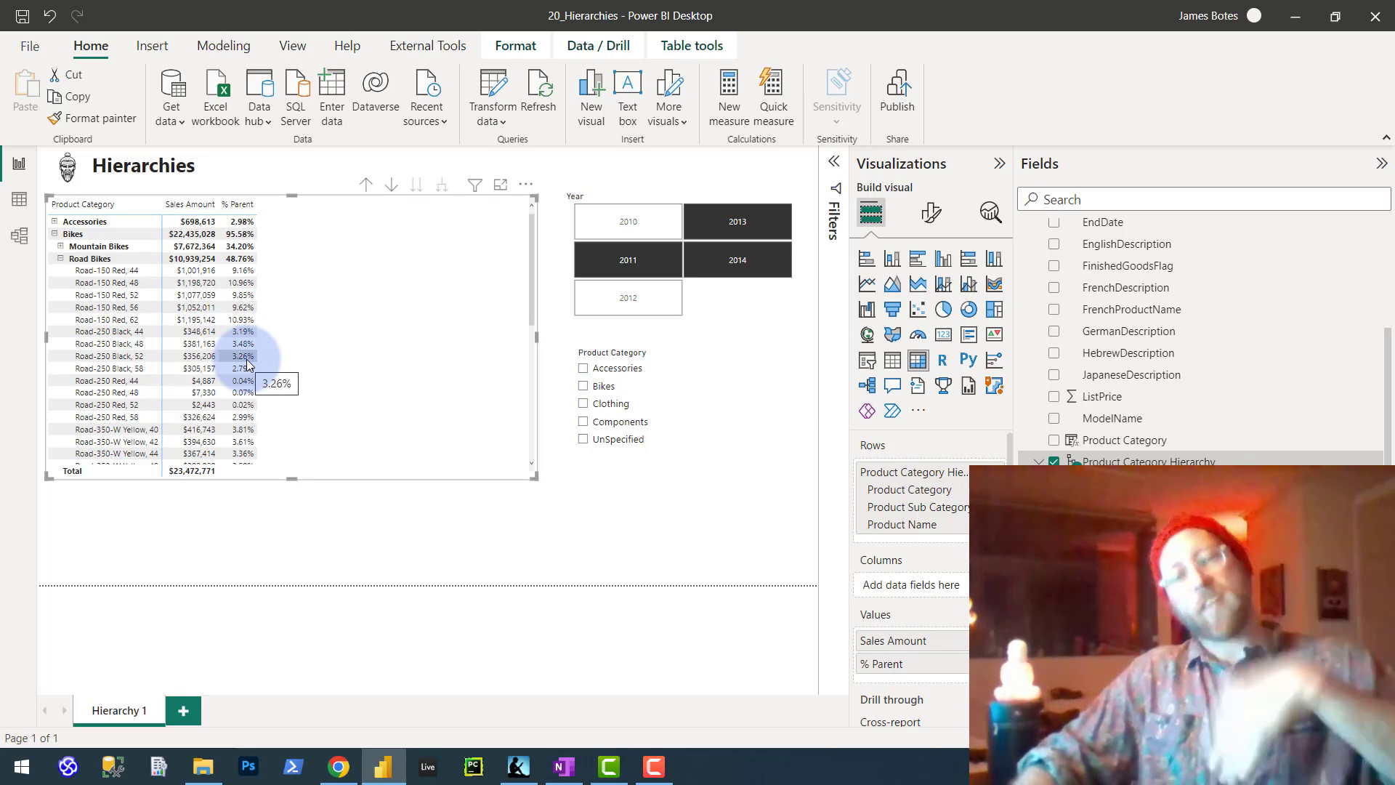
left_click(60, 259)
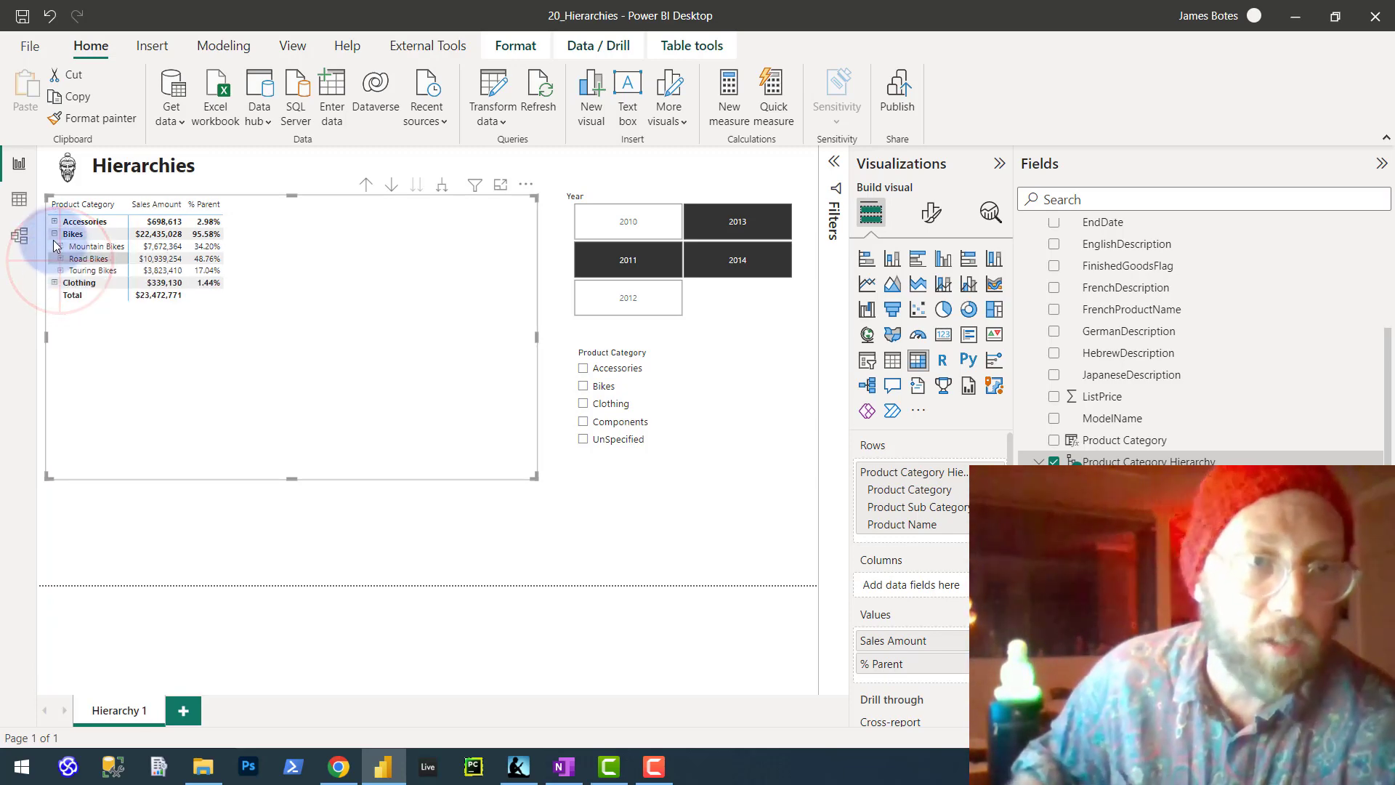
left_click(54, 235)
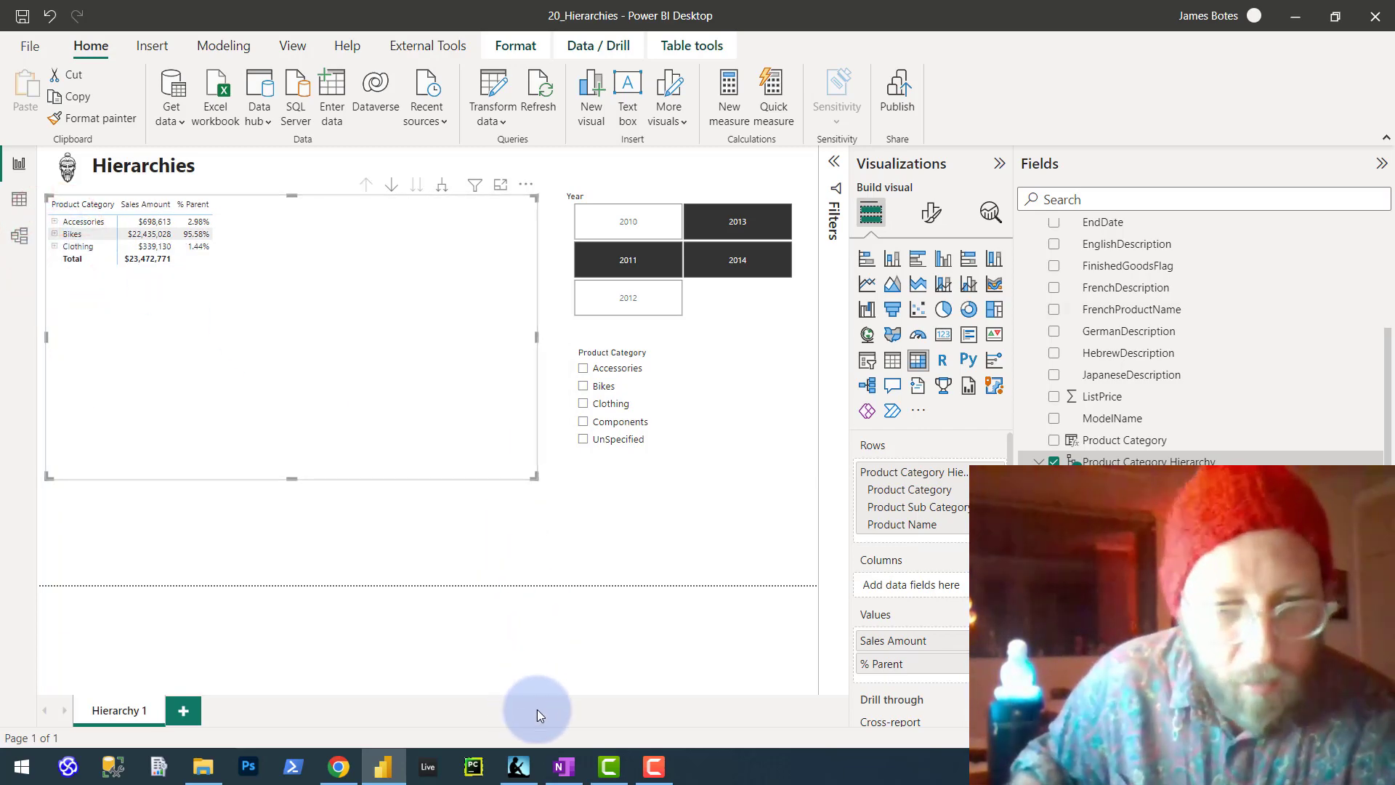
Step: Switch to ChatGPT and request a DAX measure for product sales percentage within the parent category, where products are allocated to product categories
left_click(336, 766)
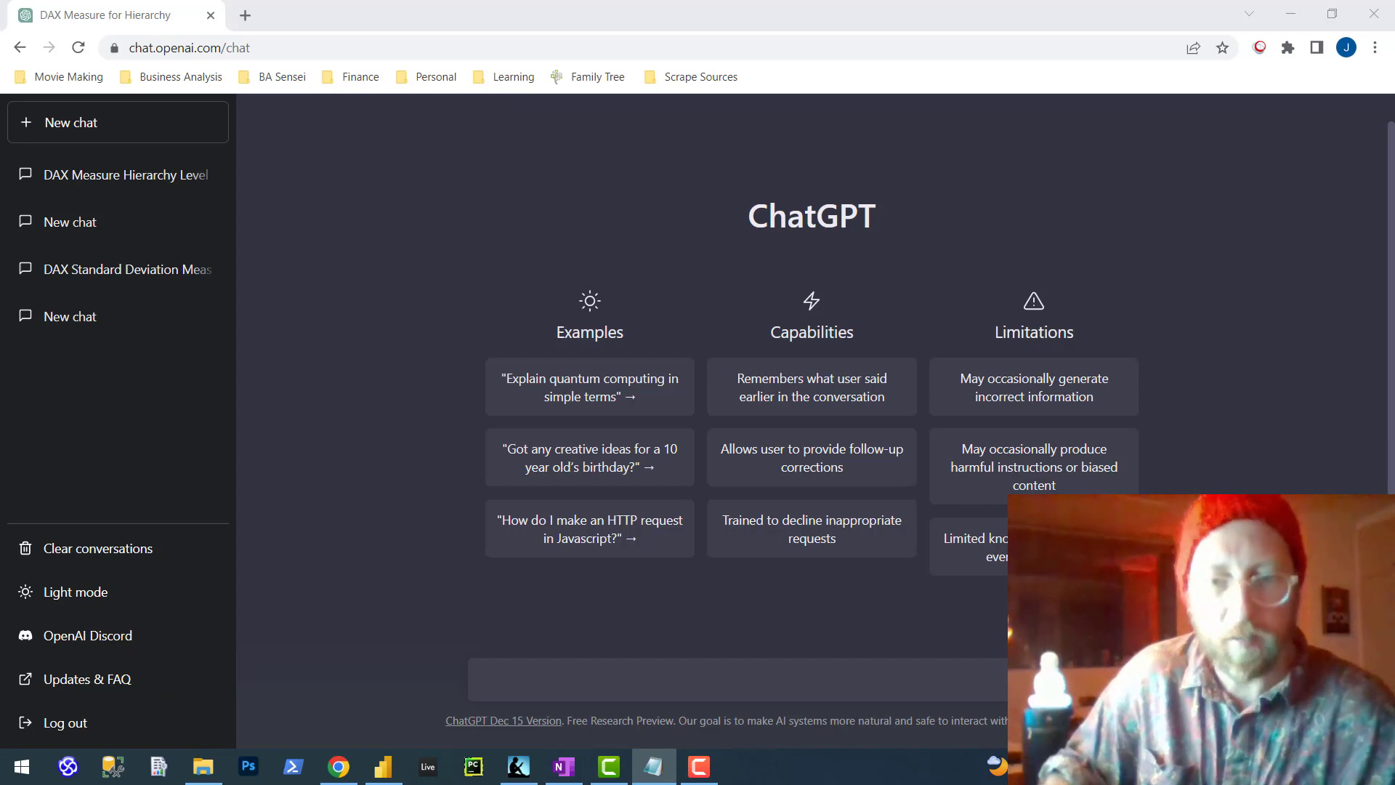
key("ctrl+v")
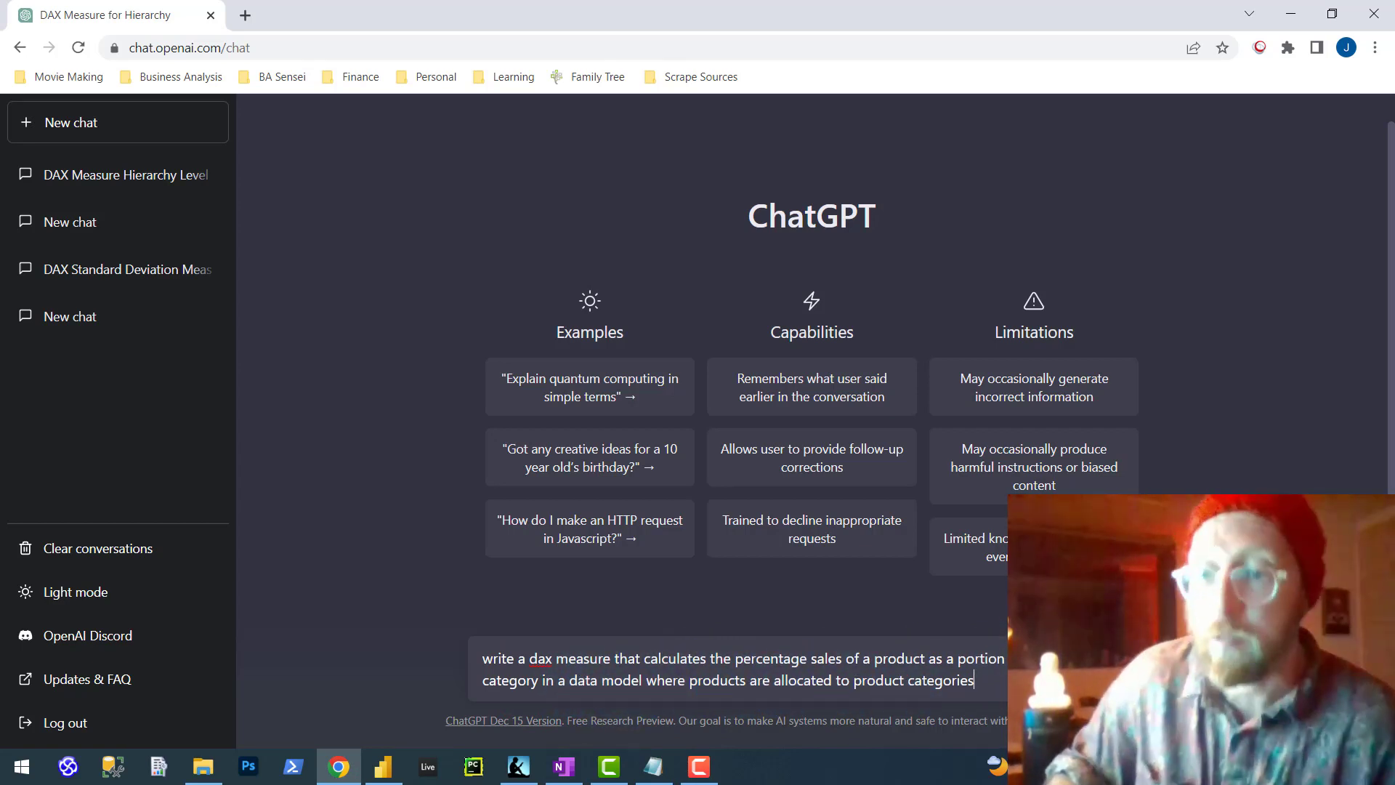
key("Return")
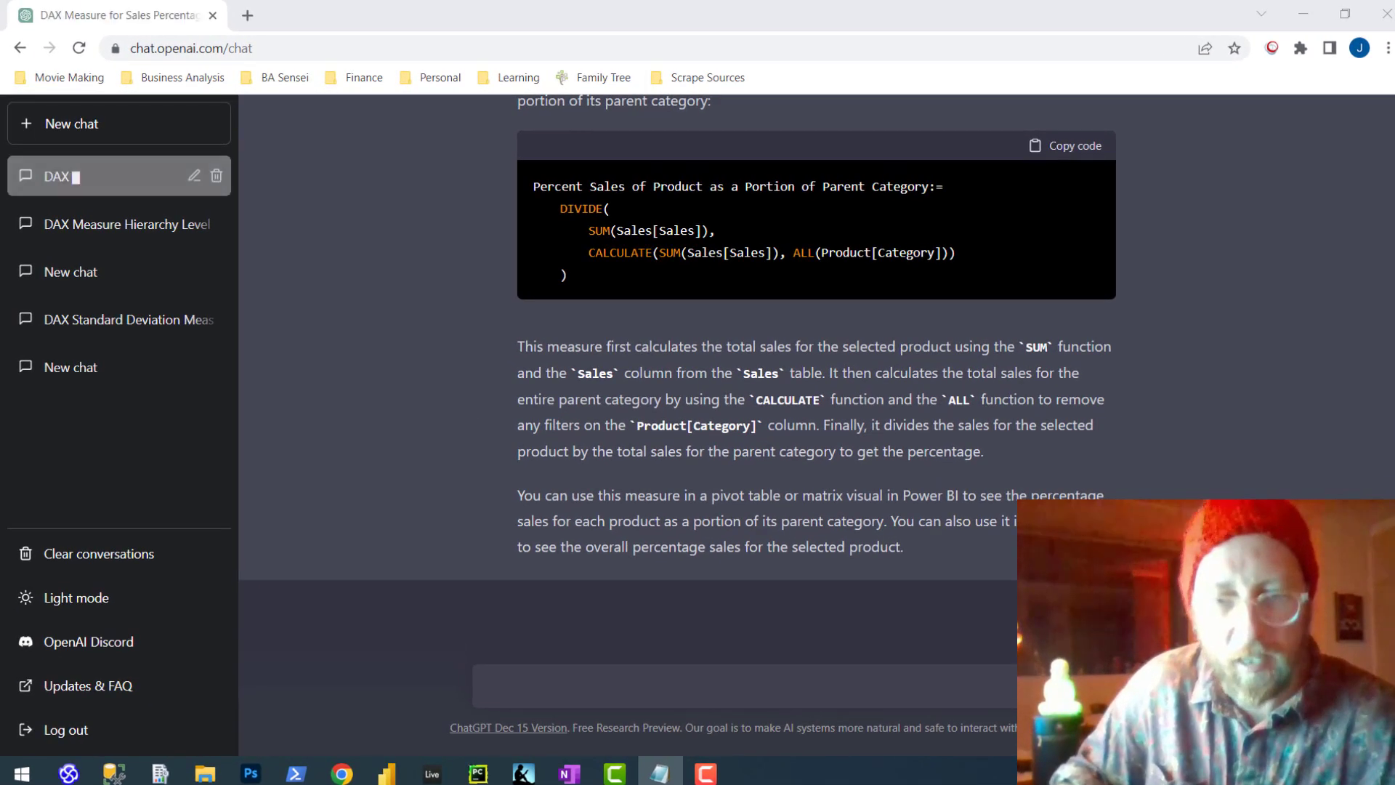
Step: Ask ChatGPT to write a DAX measure that determines the hierarchy level for products and their related product category
left_click(722, 686)
type("write a dax measure that determines the hierarchy level for products and their related parent category")
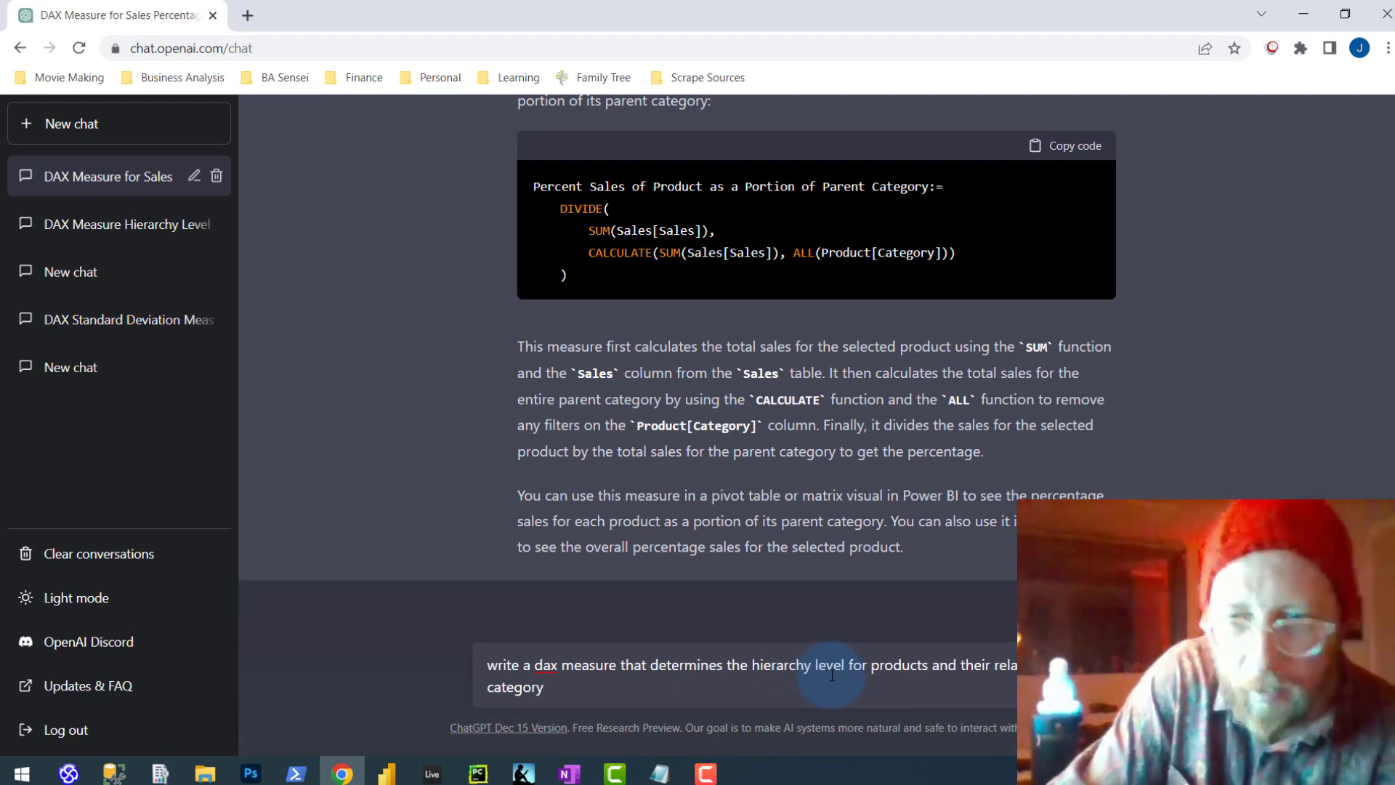
key("Return")
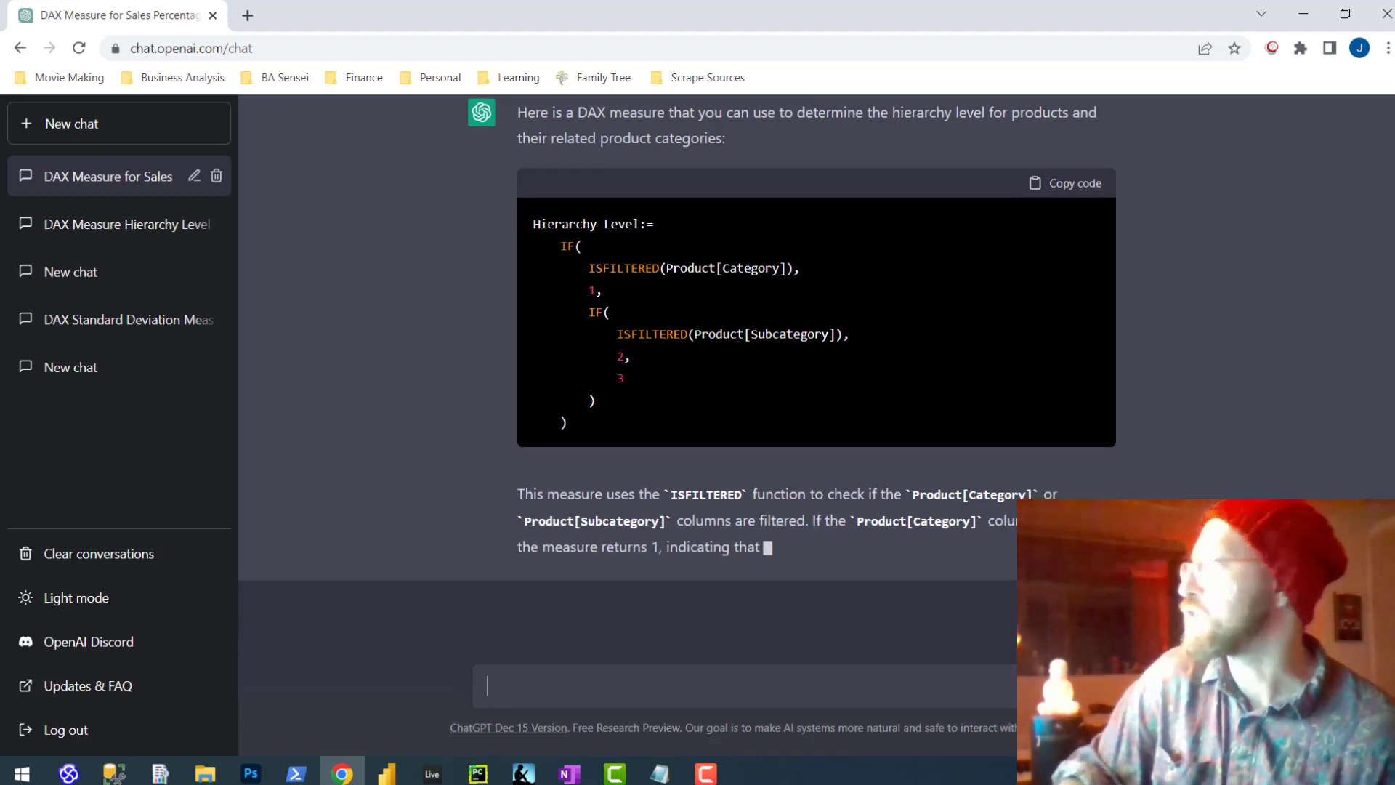
Step: Request the hierarchy-level DAX measure for products and their related product category again, this time using the isinscope function
key("alt+Tab")
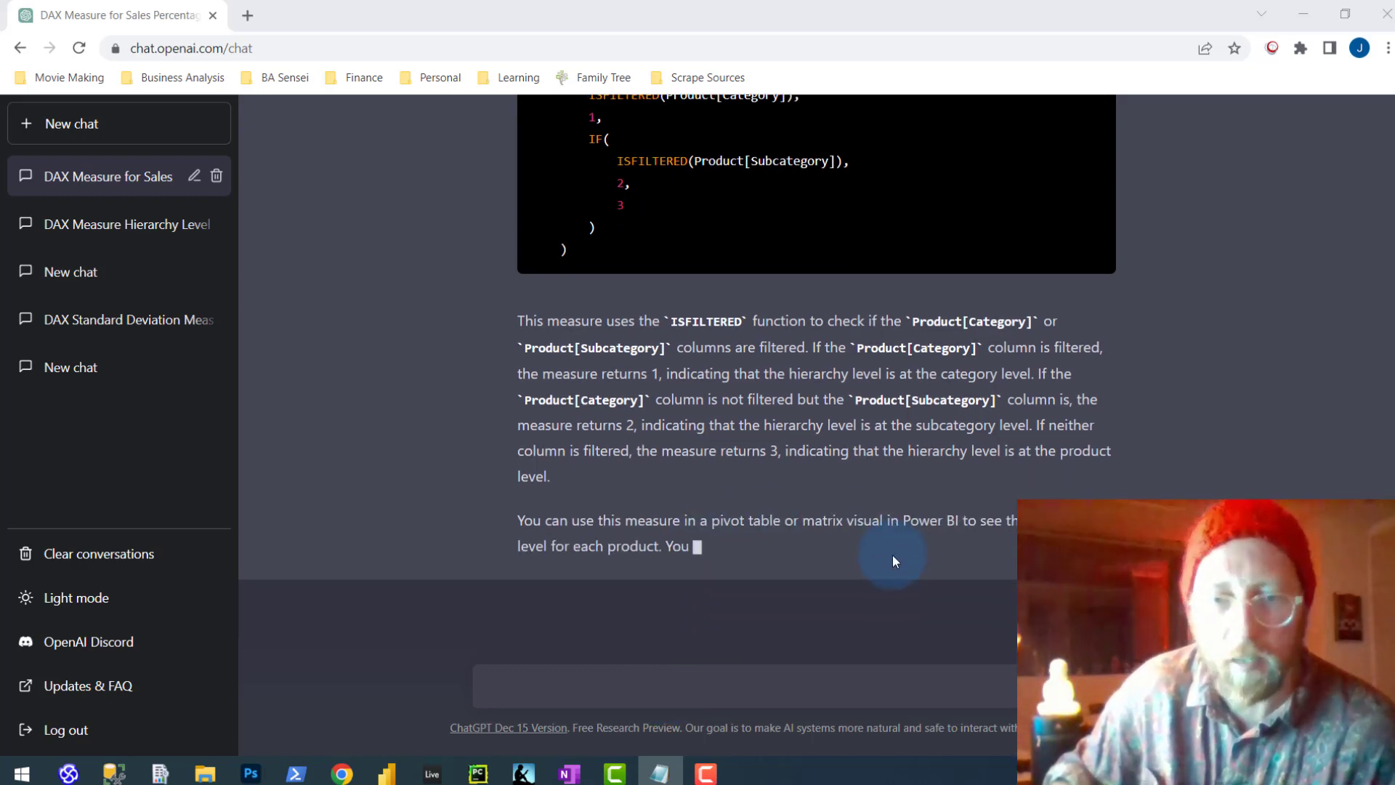
left_click(629, 688)
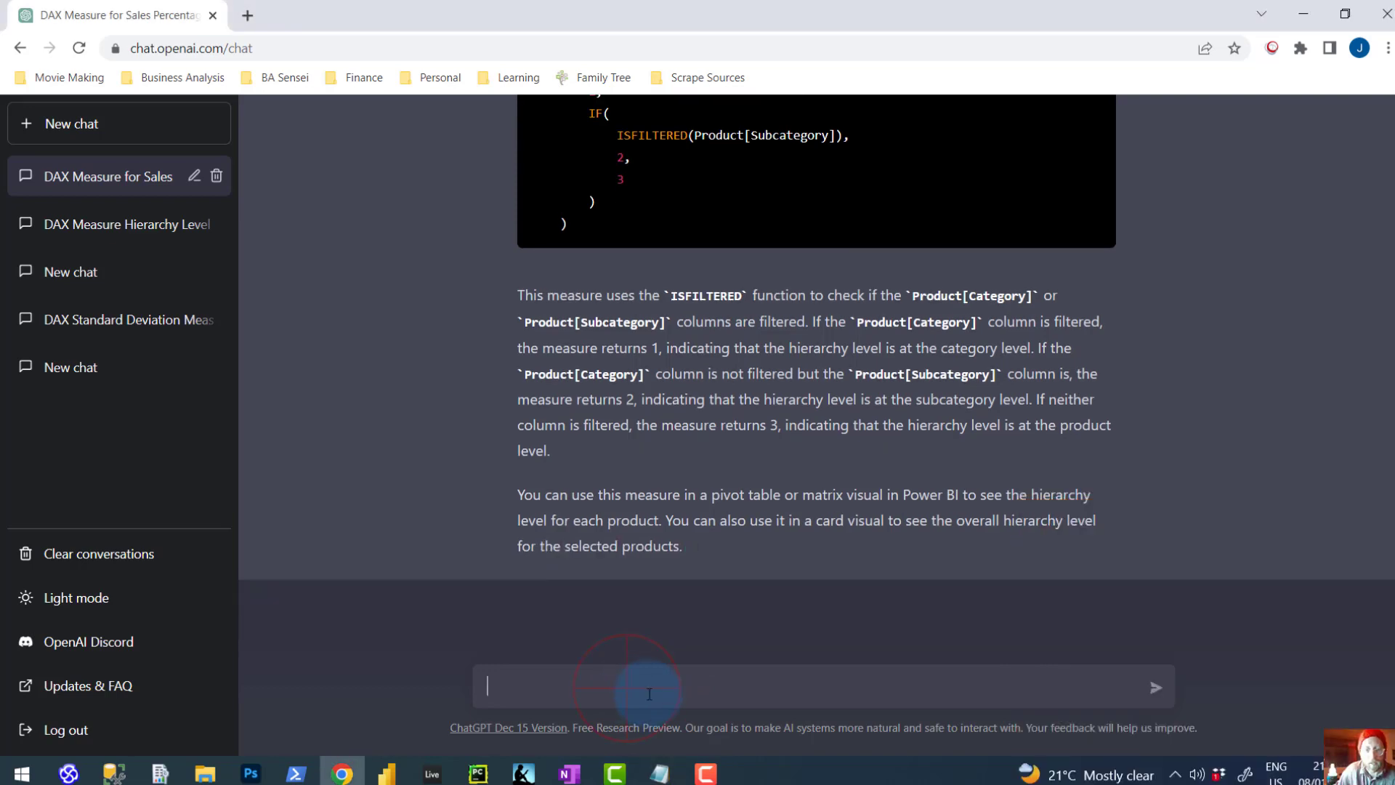
type("write a dax measure that determines the hierarchy level for products and their related product category using the isinscope function")
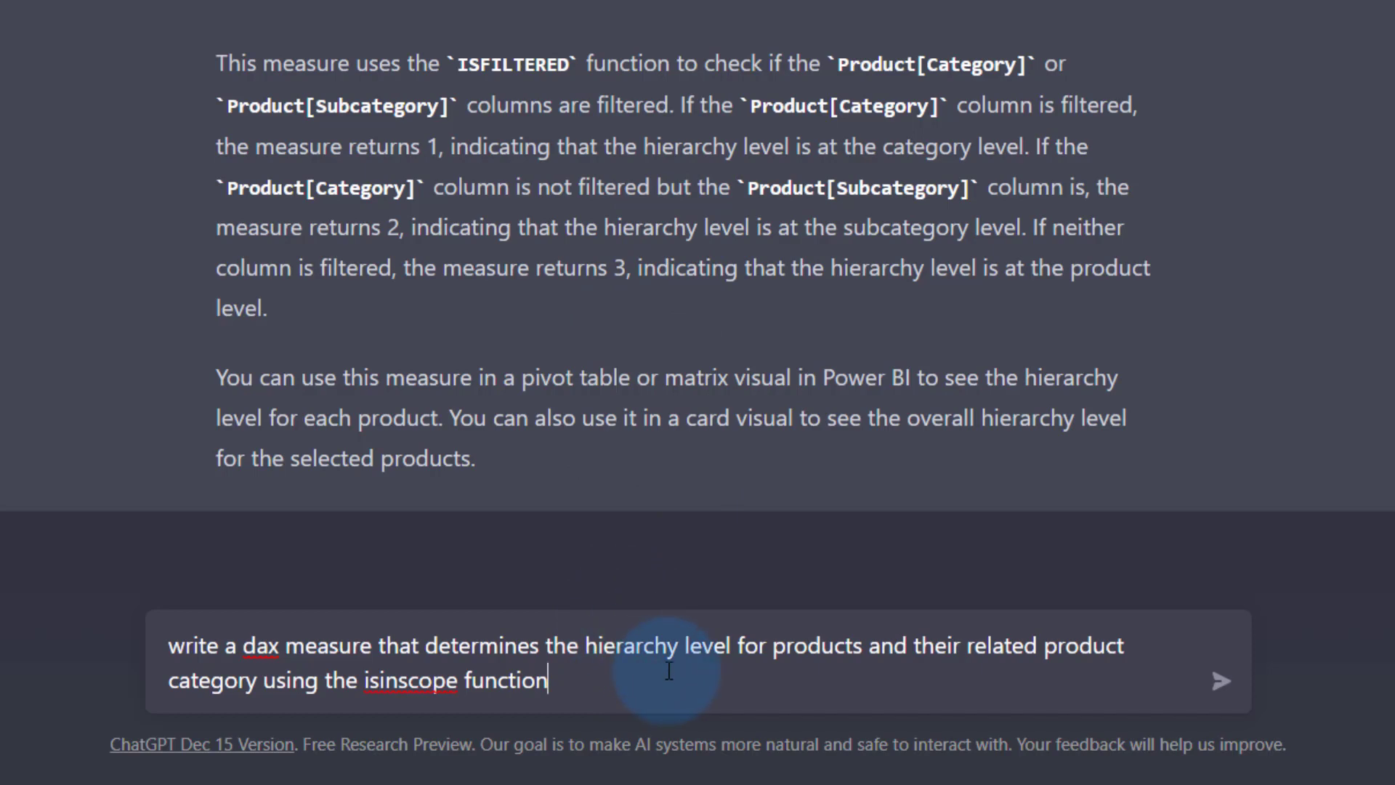
key("Return")
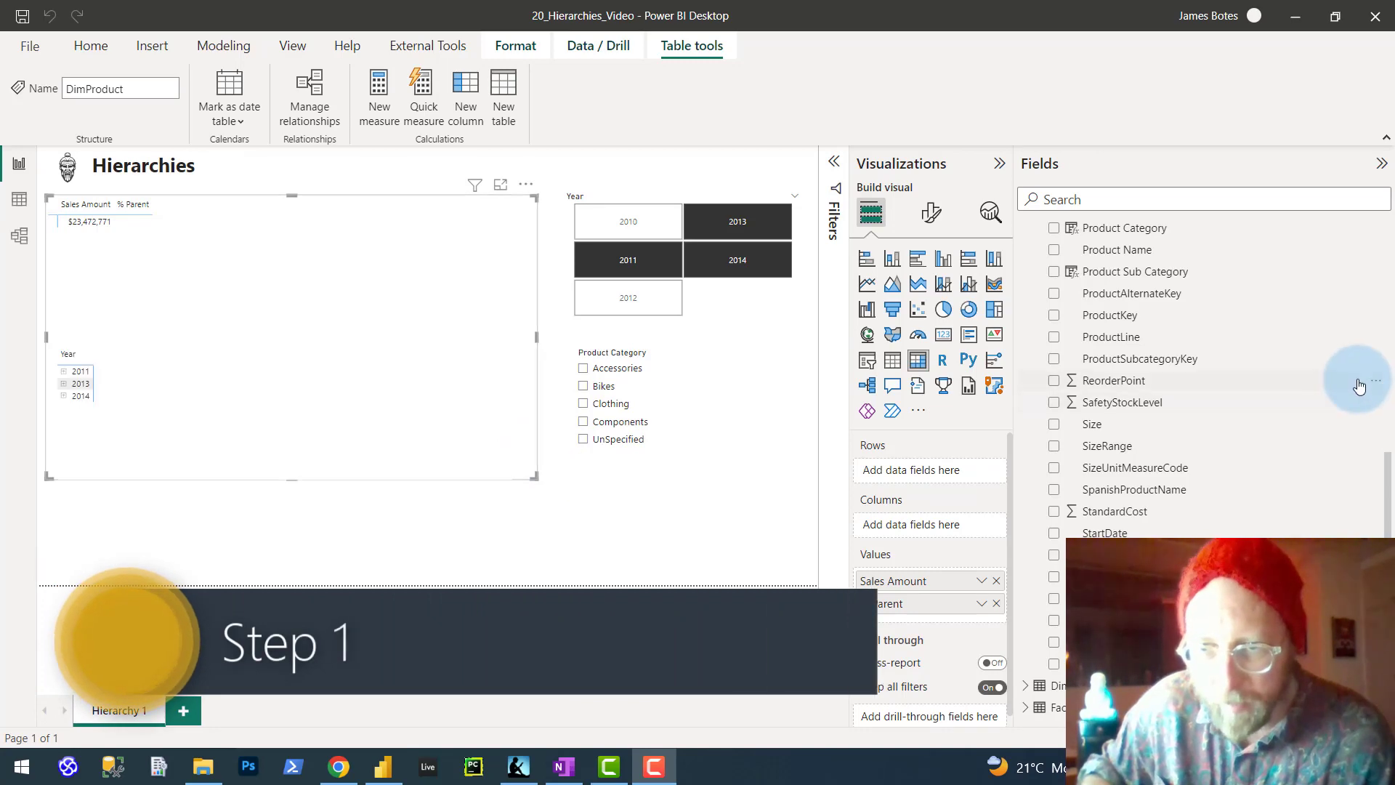
Step: Create a new hierarchy from the Product Category field of the DimProduct table
scroll(1233, 426, "up", 10)
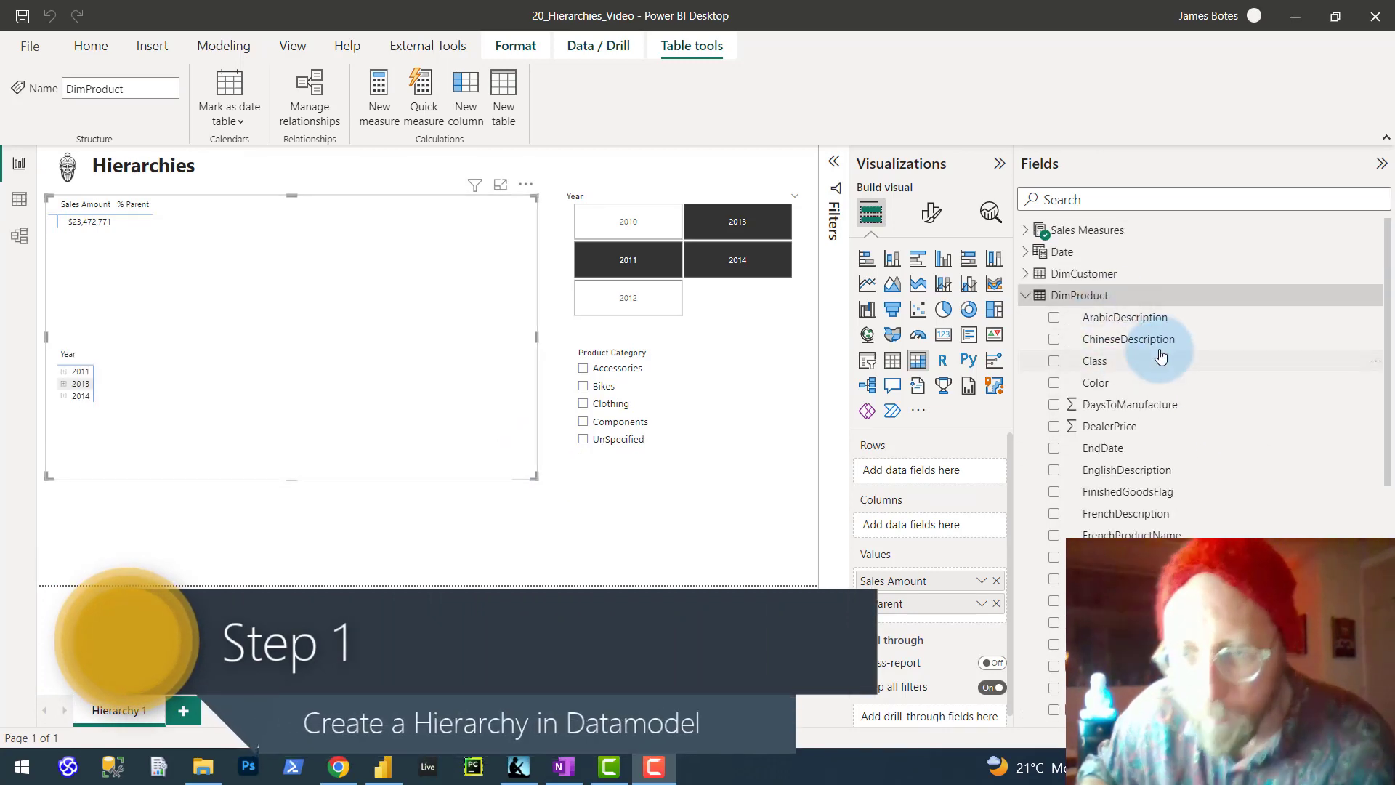
scroll(1161, 345, "down", 3)
scroll(1161, 349, "up", 3)
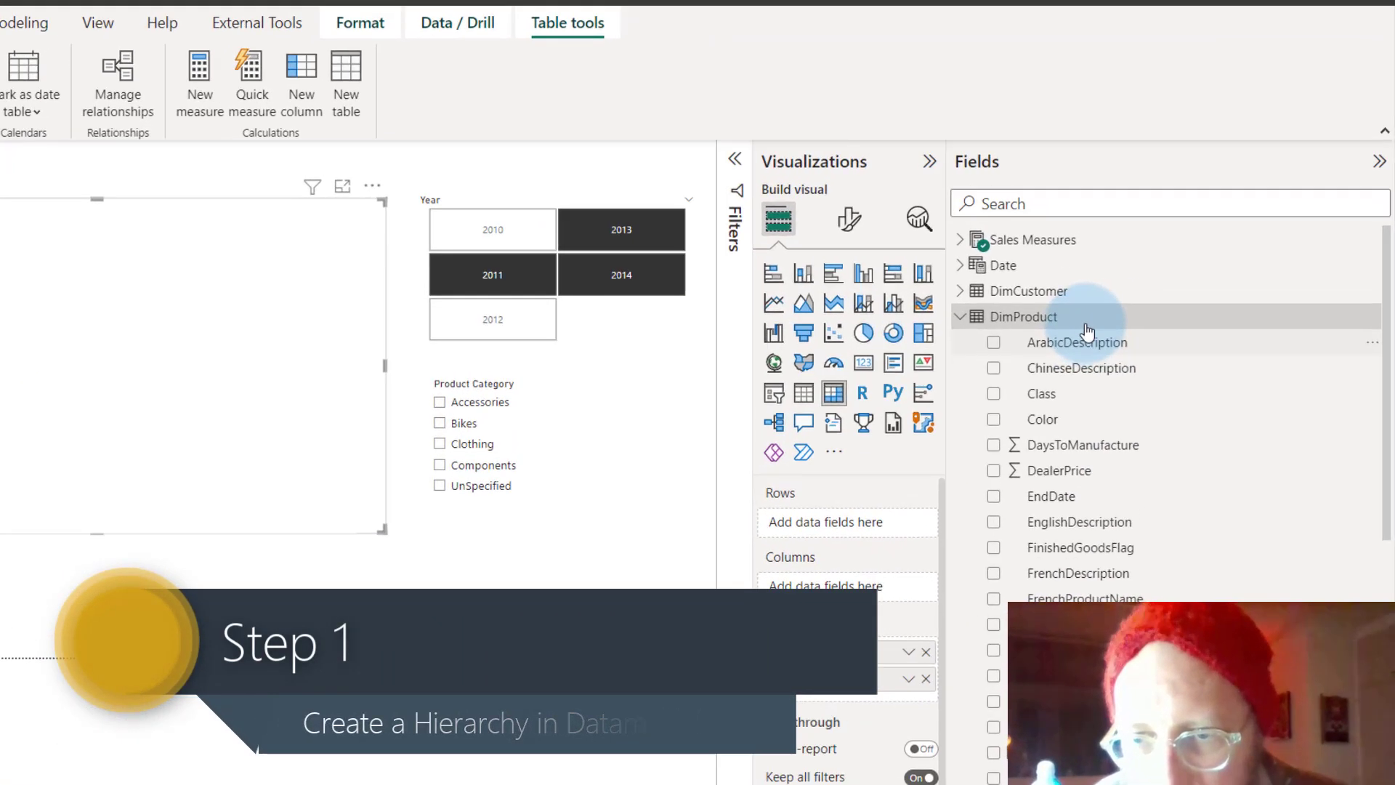
scroll(975, 498, "down", 5)
scroll(974, 502, "down", 2)
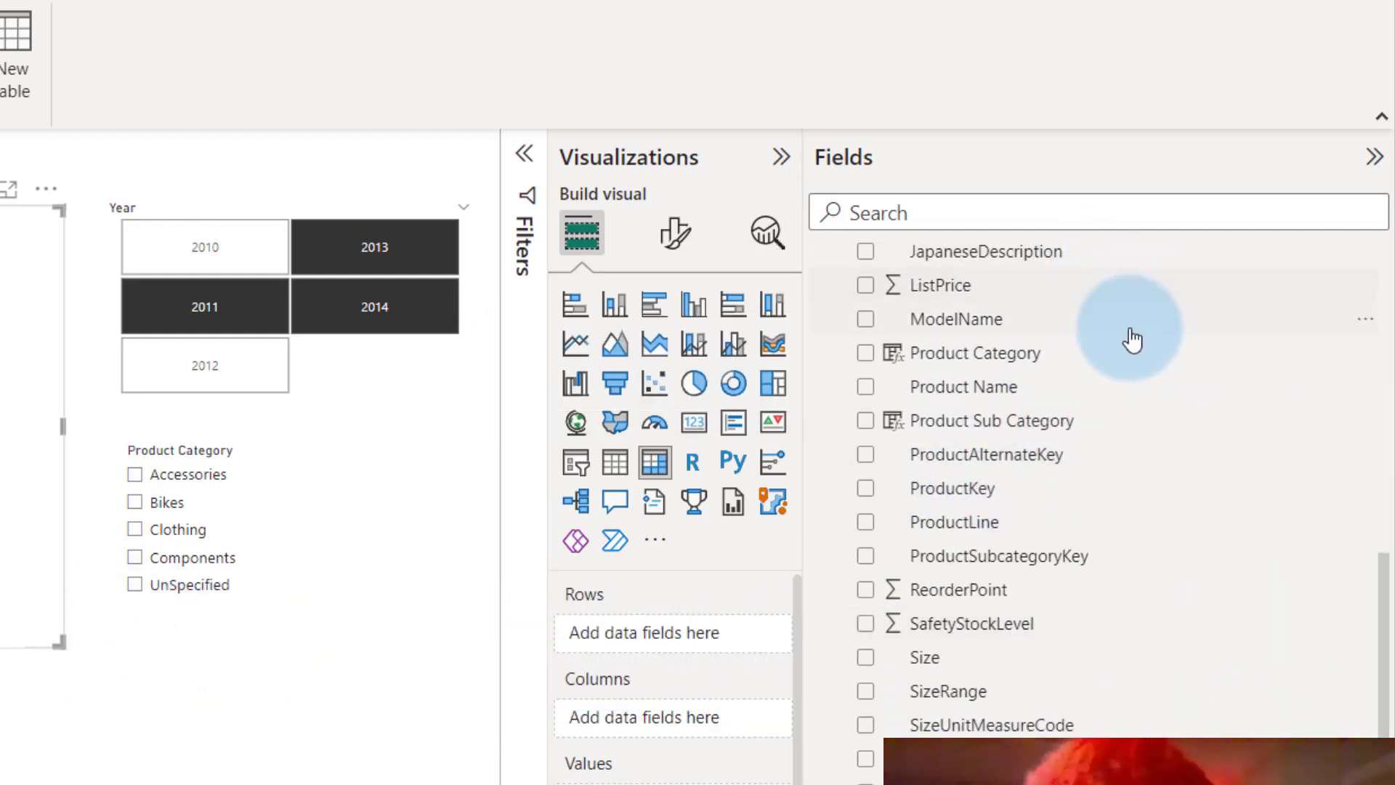
left_click(1053, 355)
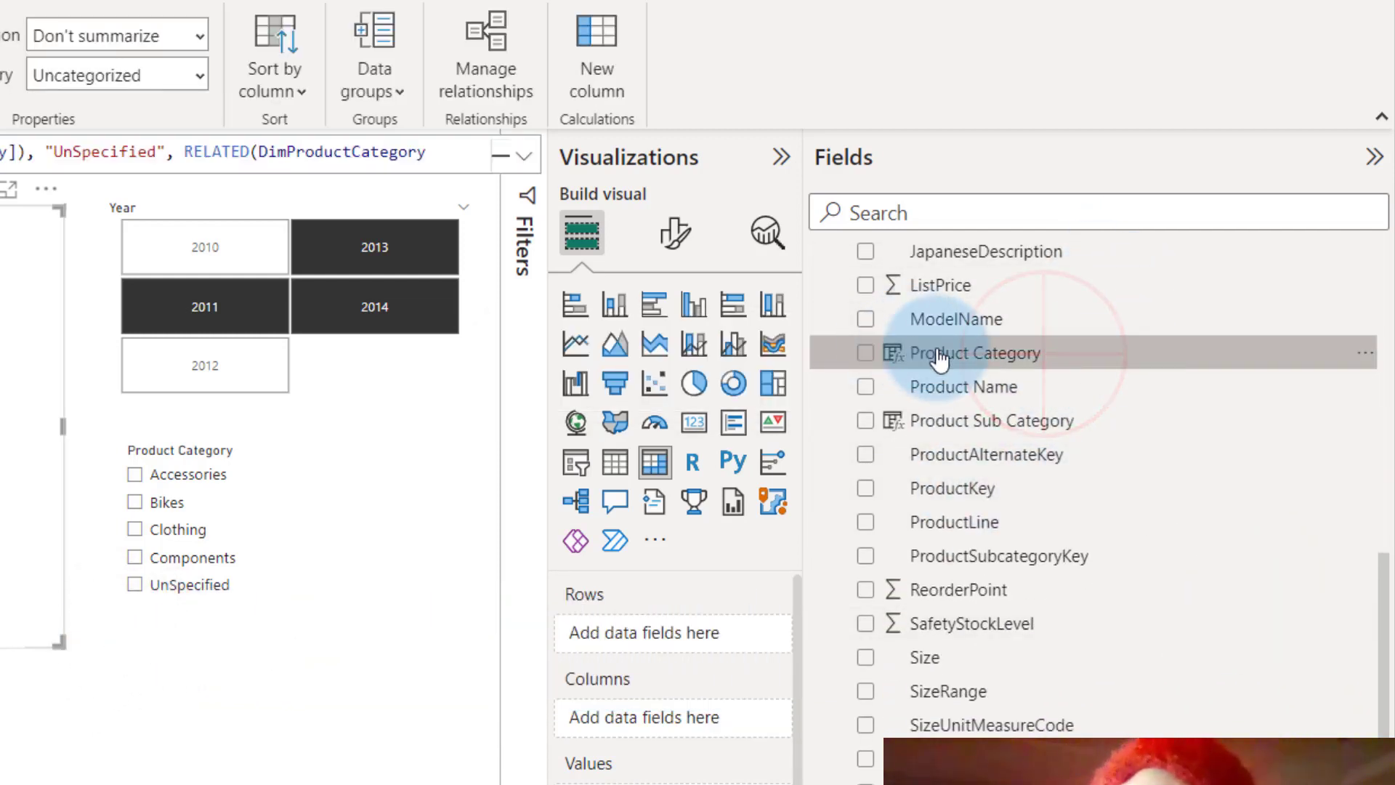
scroll(1059, 414, "up", 8)
scroll(1059, 414, "down", 5)
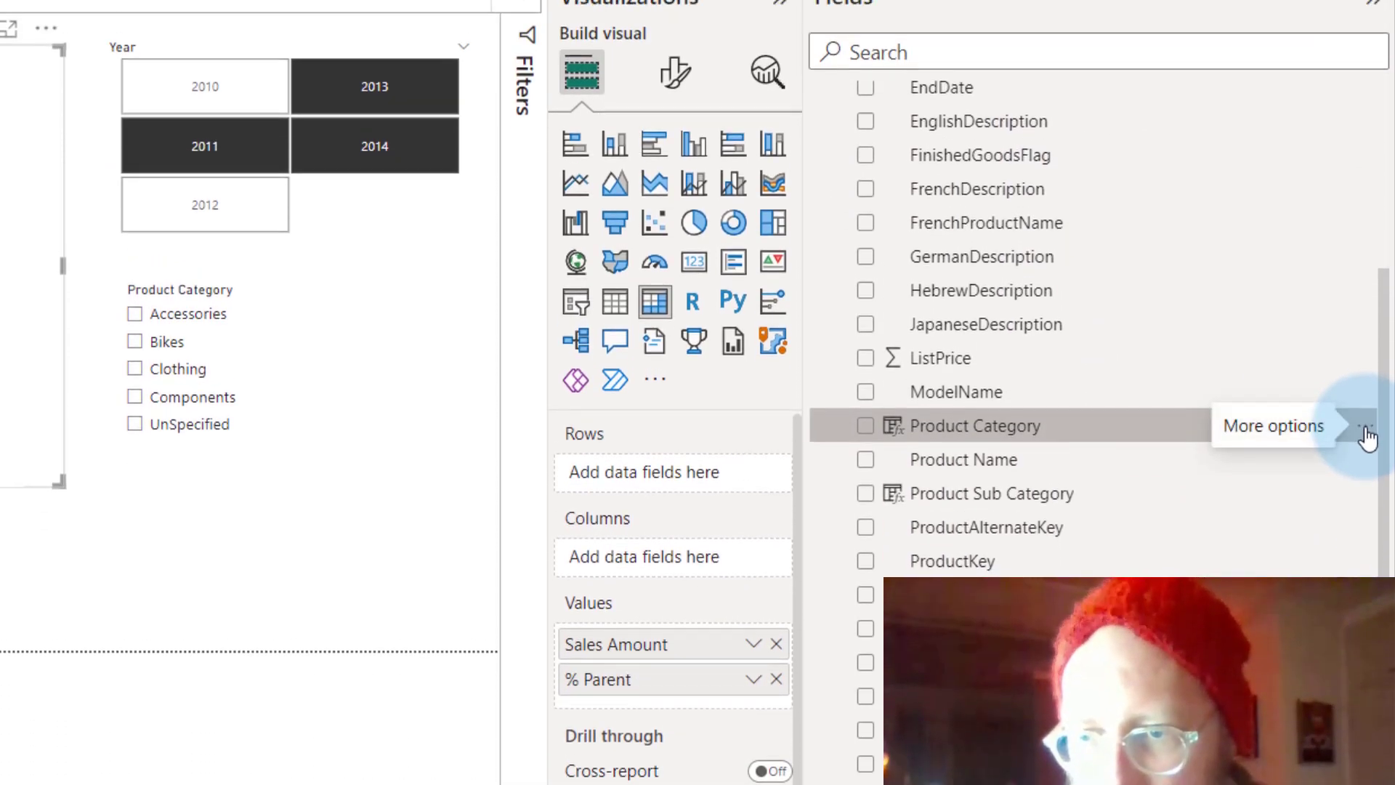
left_click(1365, 430)
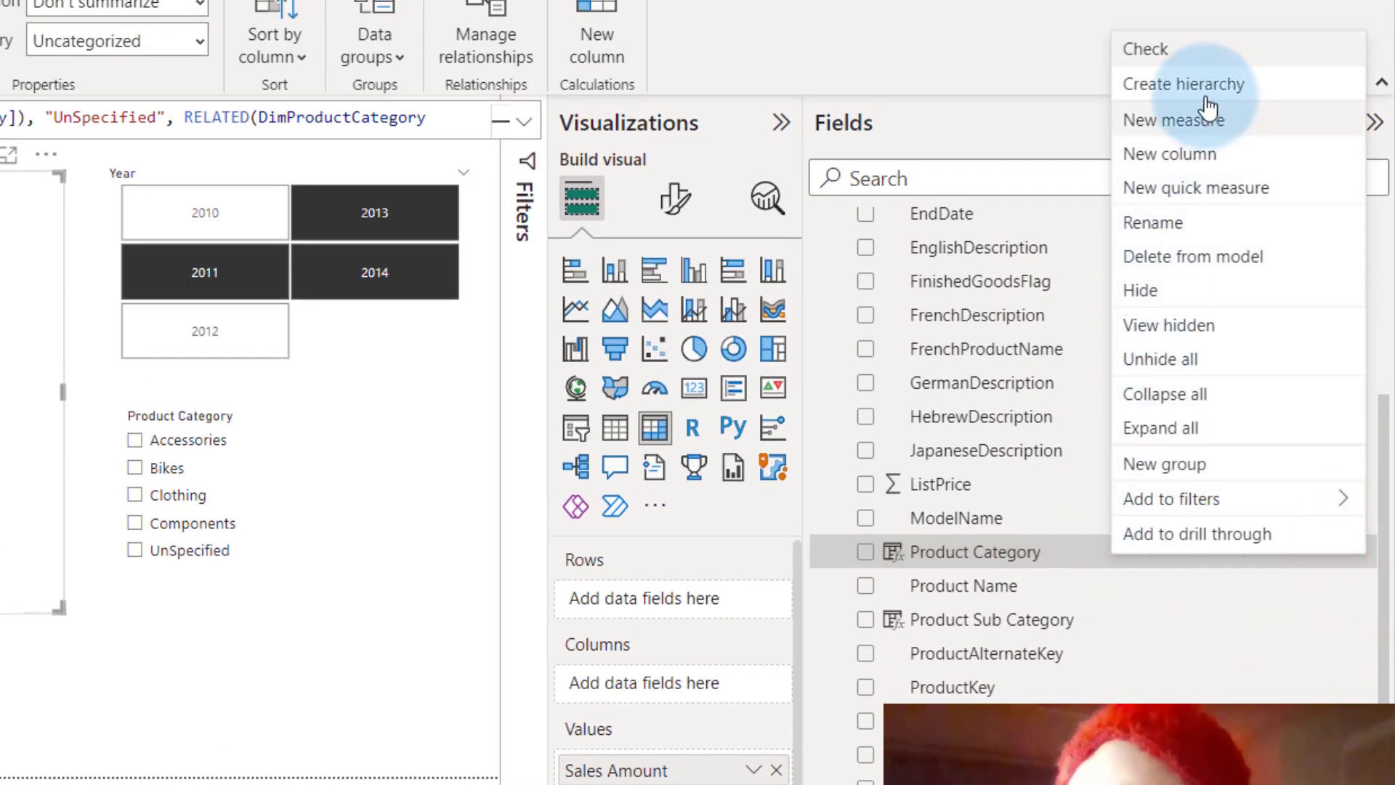
left_click(1206, 101)
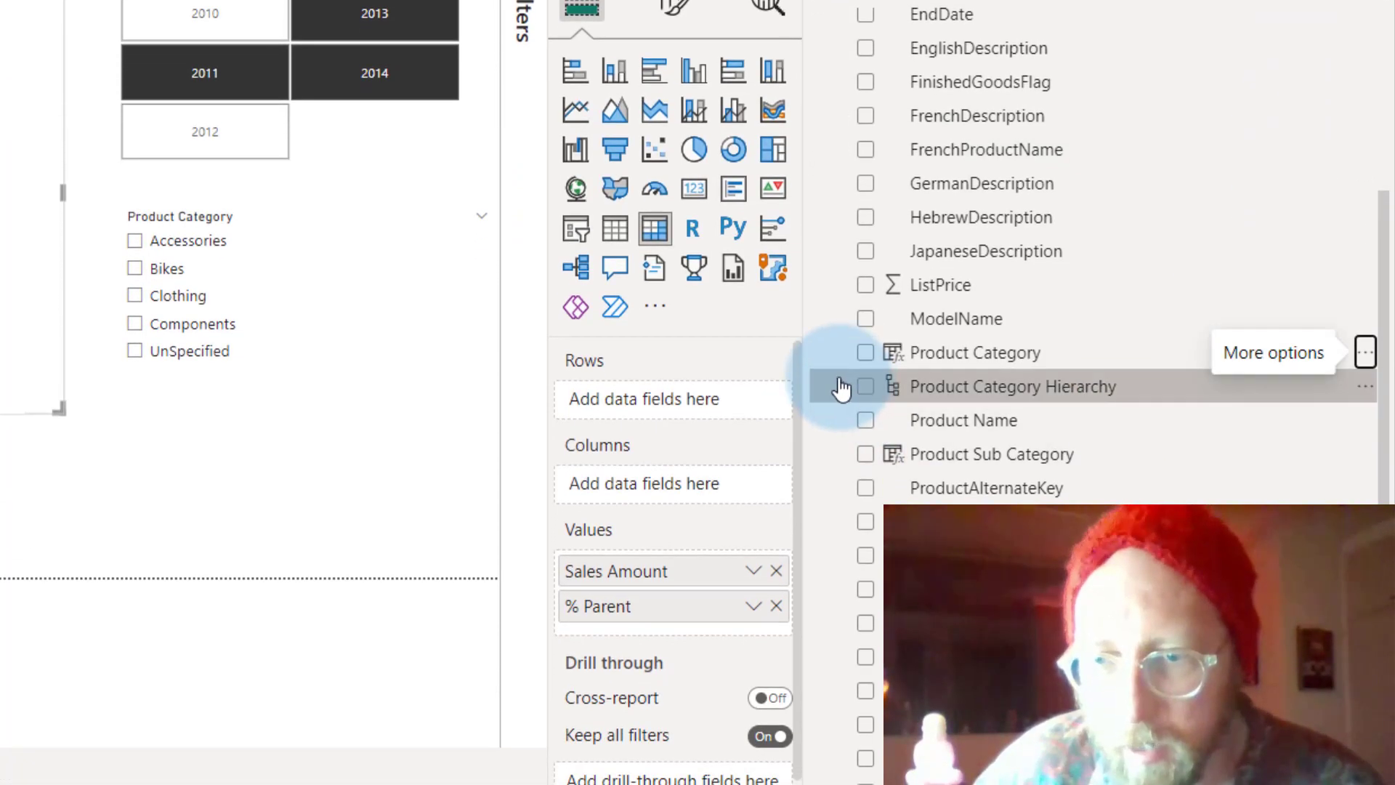
Step: Add the Product Sub Category field to the Product Category Hierarchy
left_click(842, 585)
left_click(842, 388)
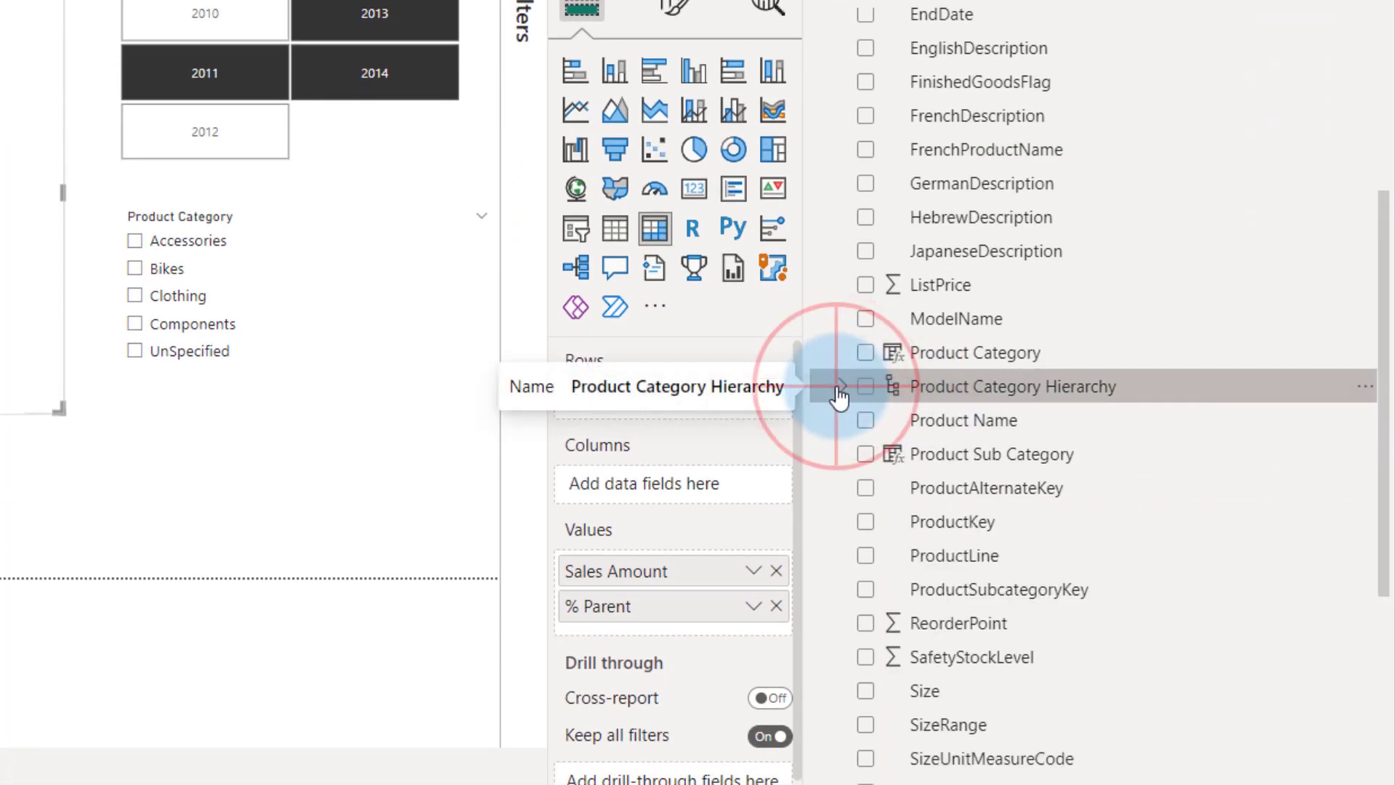
left_click(842, 388)
left_click(842, 387)
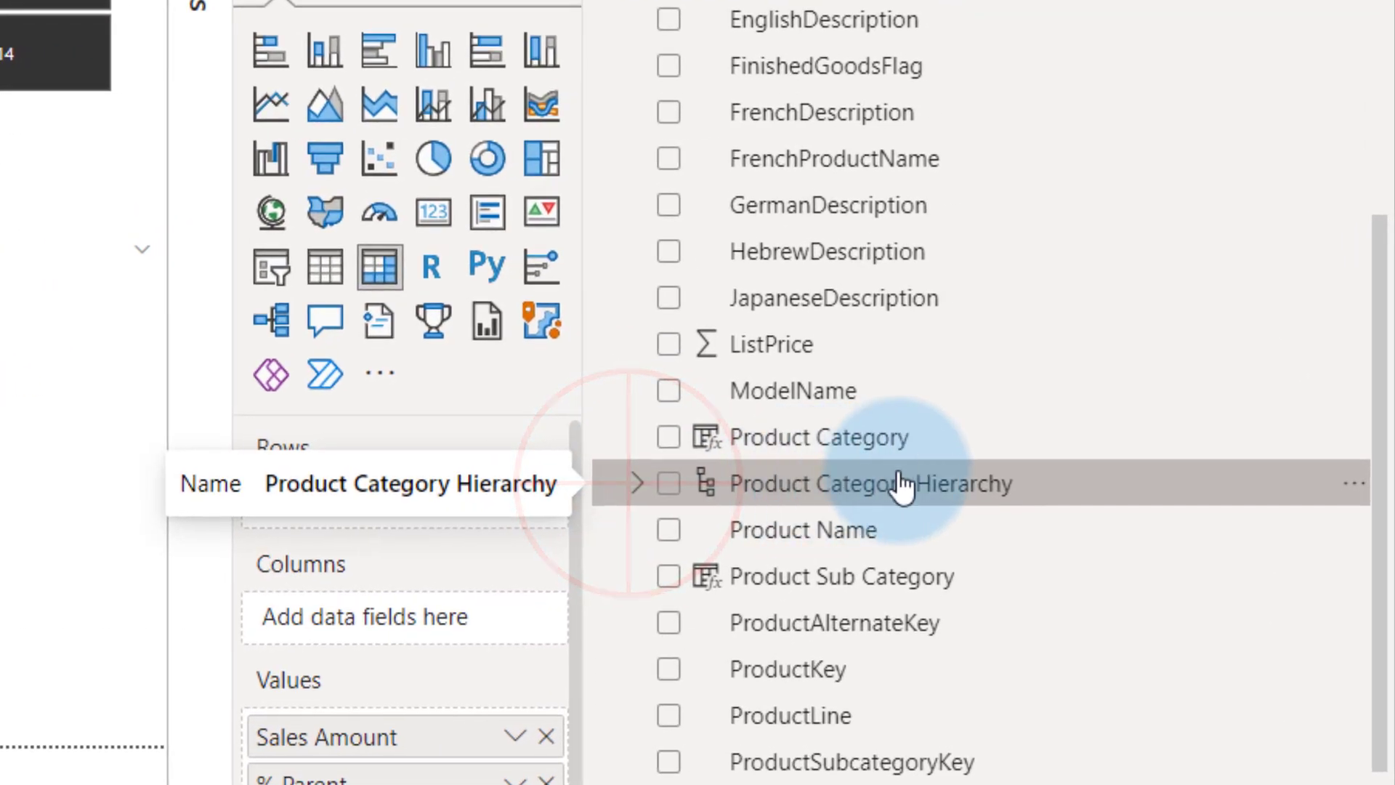
left_click(953, 577)
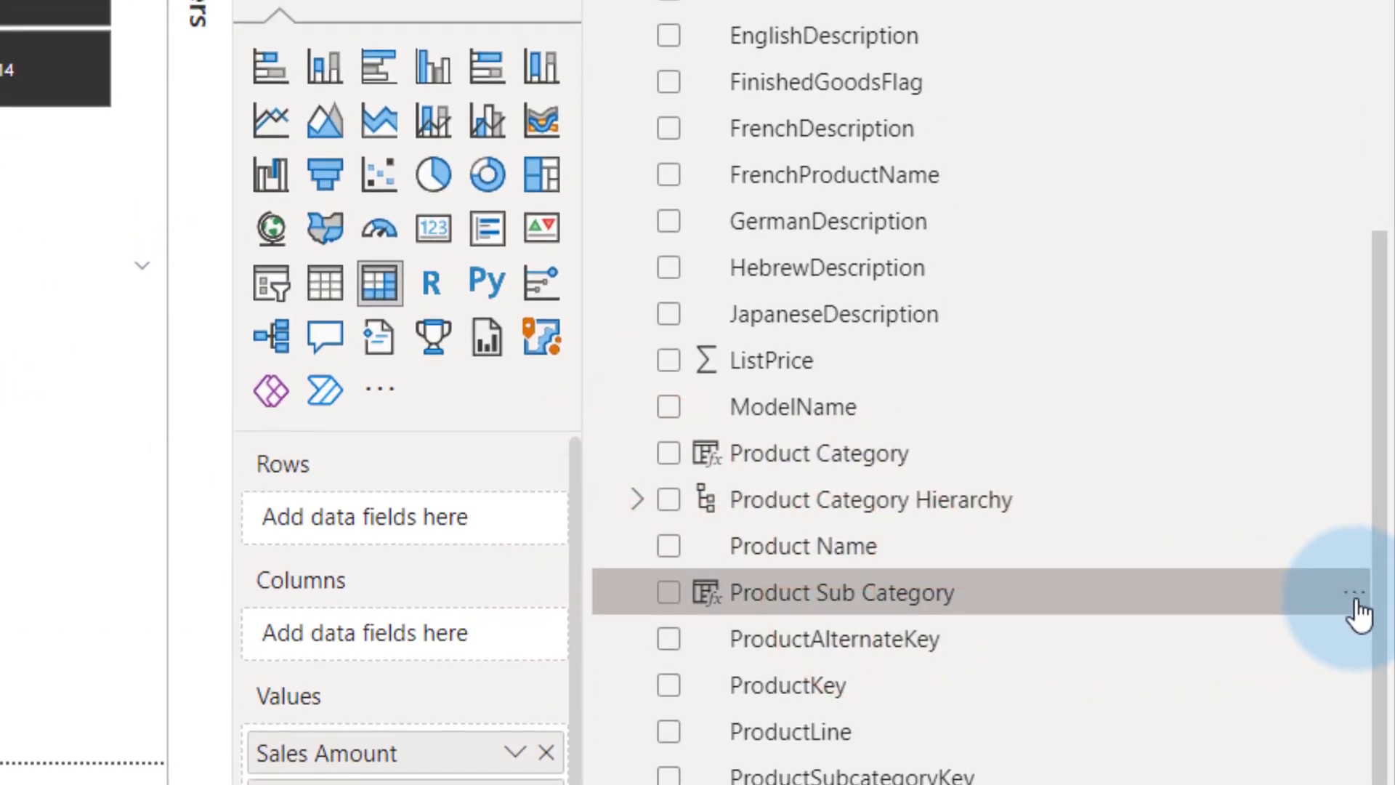
left_click(1354, 590)
mouse_move(1133, 55)
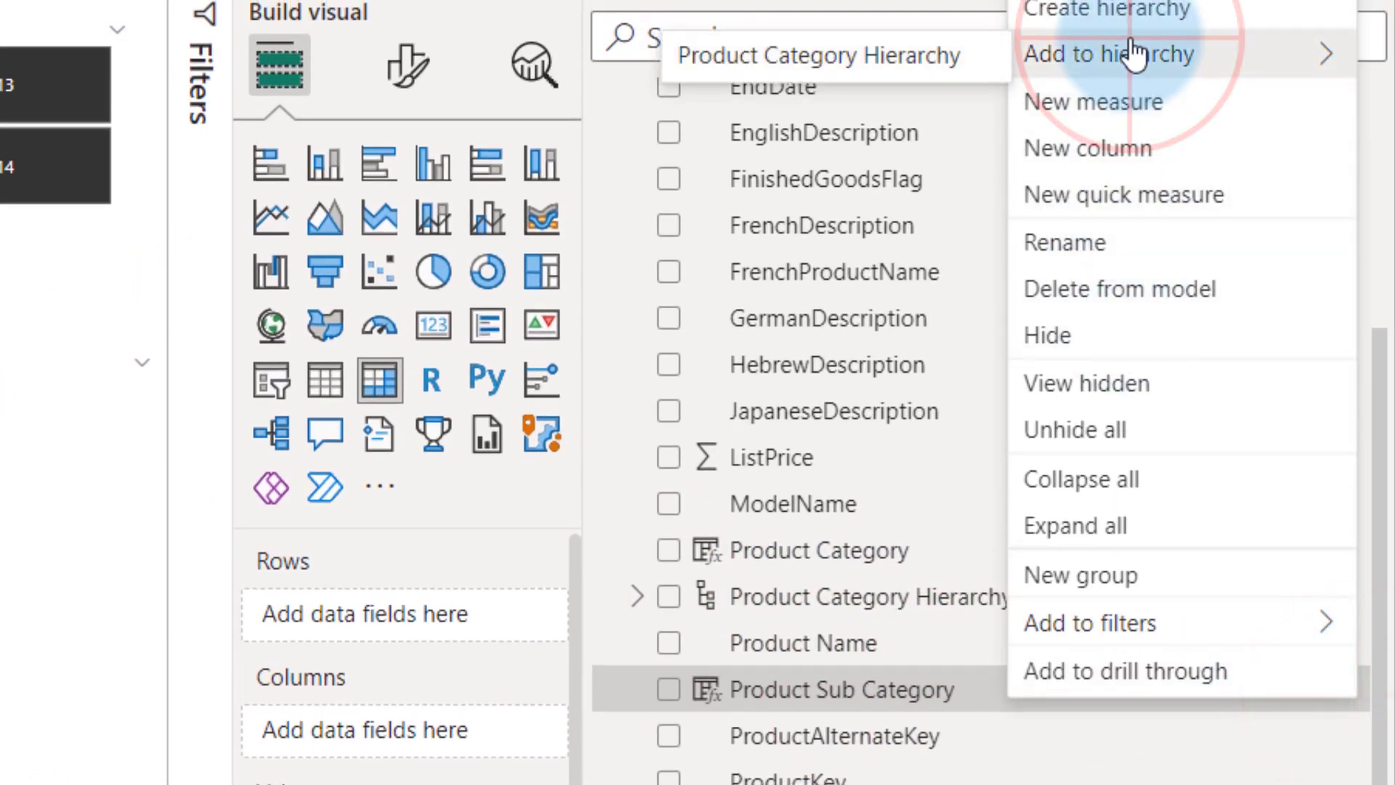
left_click(899, 72)
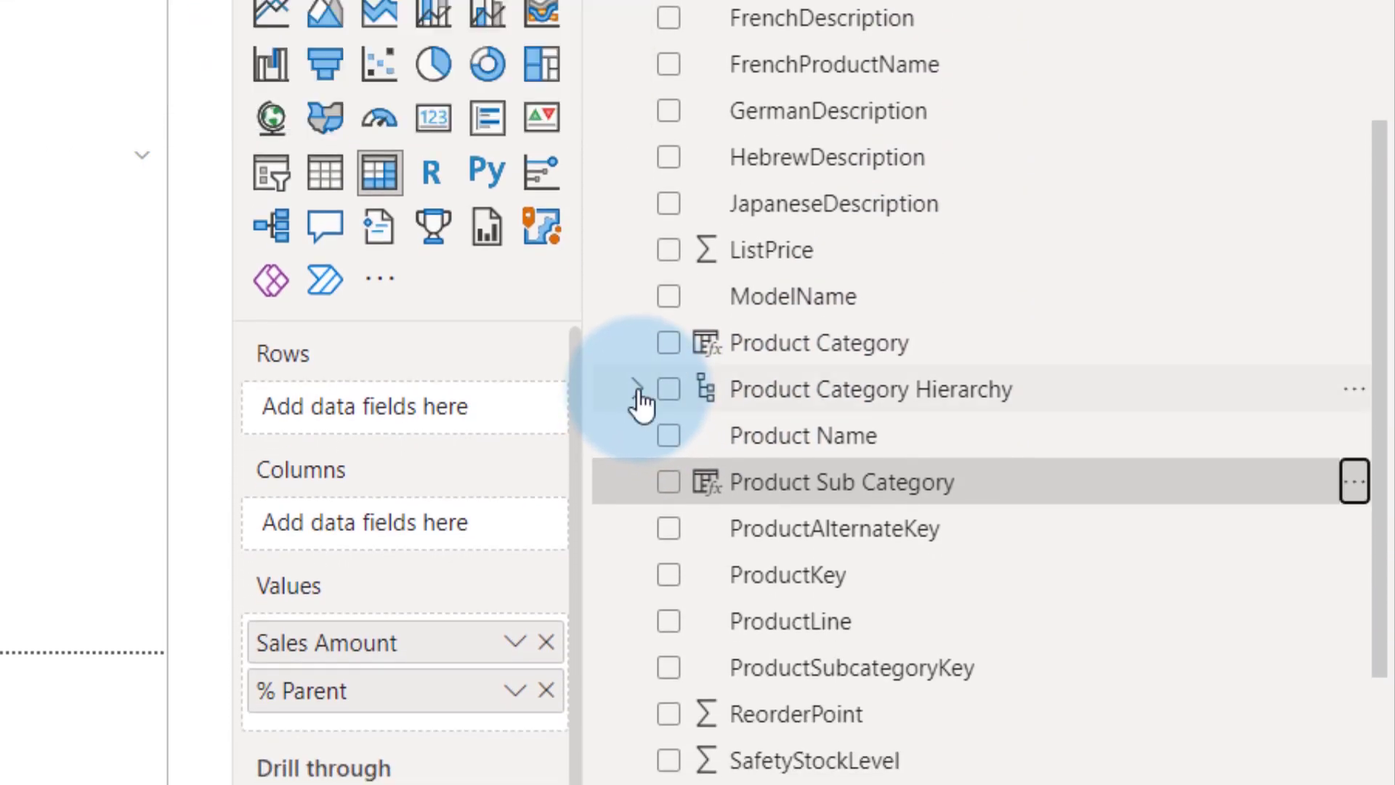
Step: Add the Product Name field to the Product Category Hierarchy and review the levels of the expanded hierarchy
left_click(638, 392)
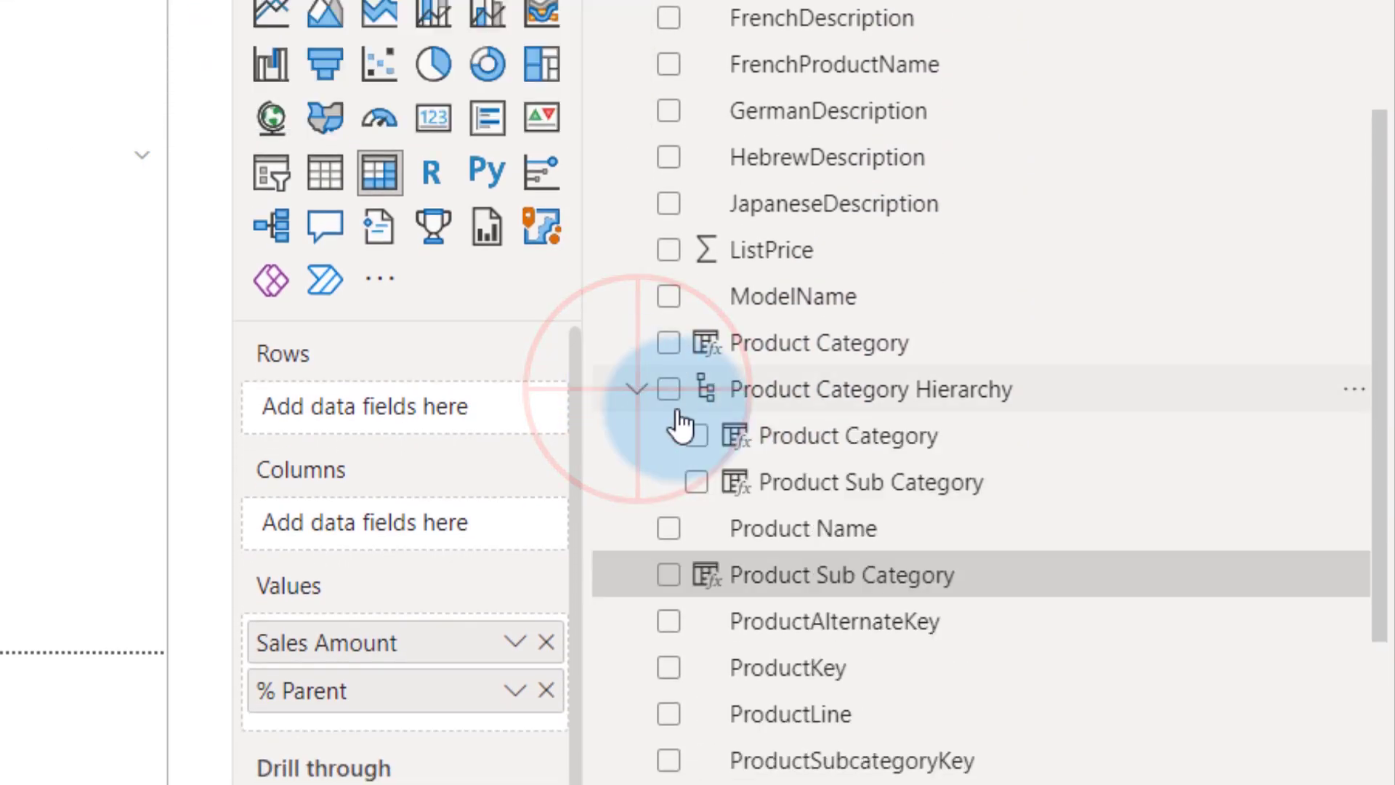
scroll(872, 531, "down", 4)
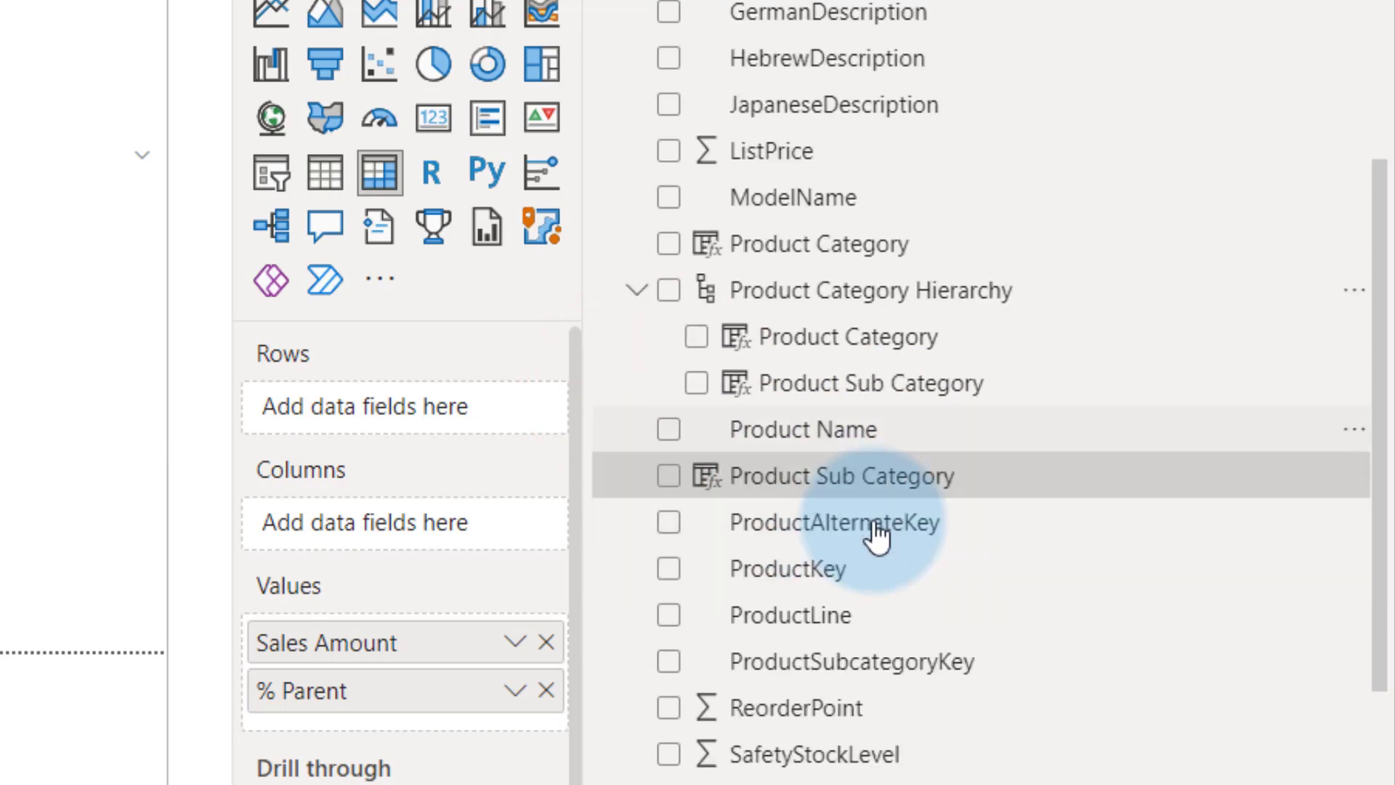
left_click(839, 214)
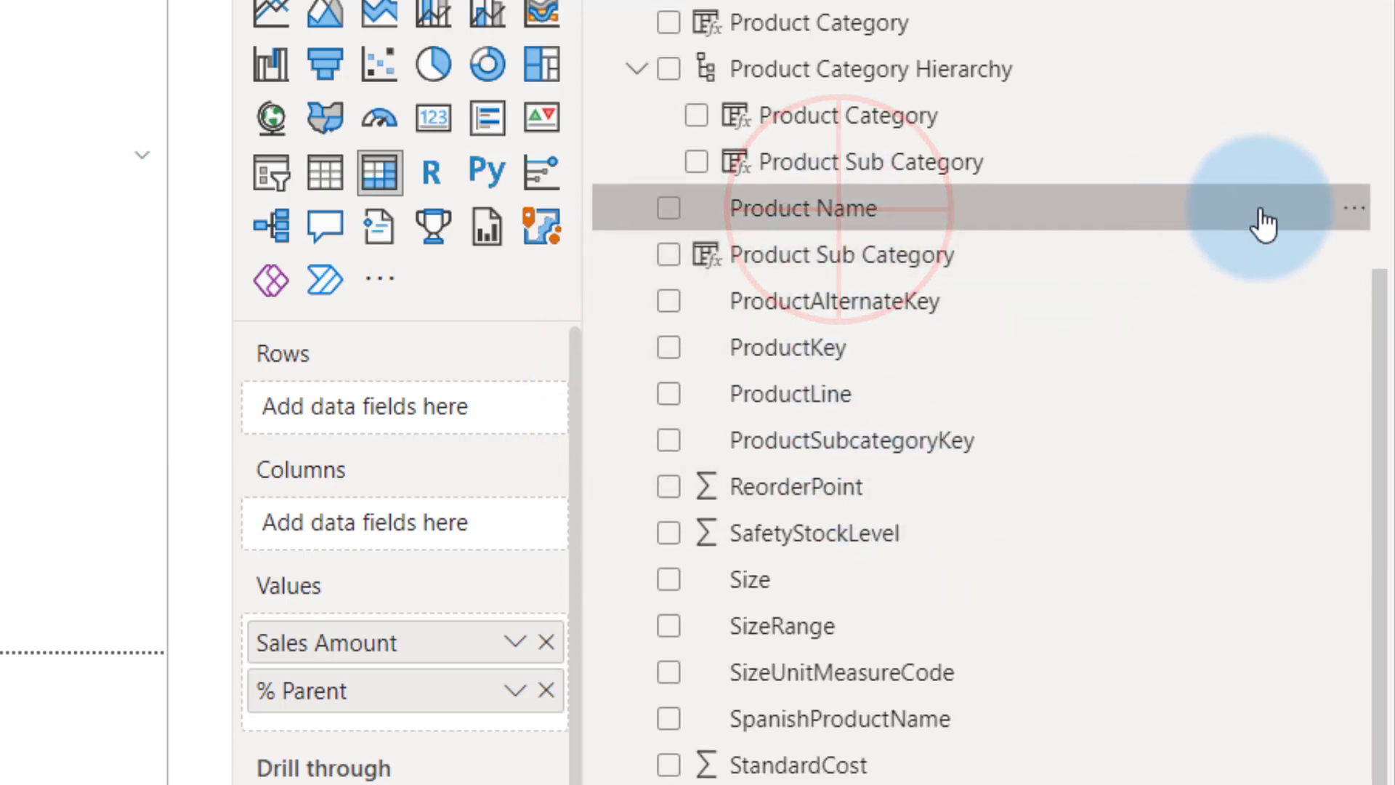
left_click(1356, 211)
mouse_move(1142, 350)
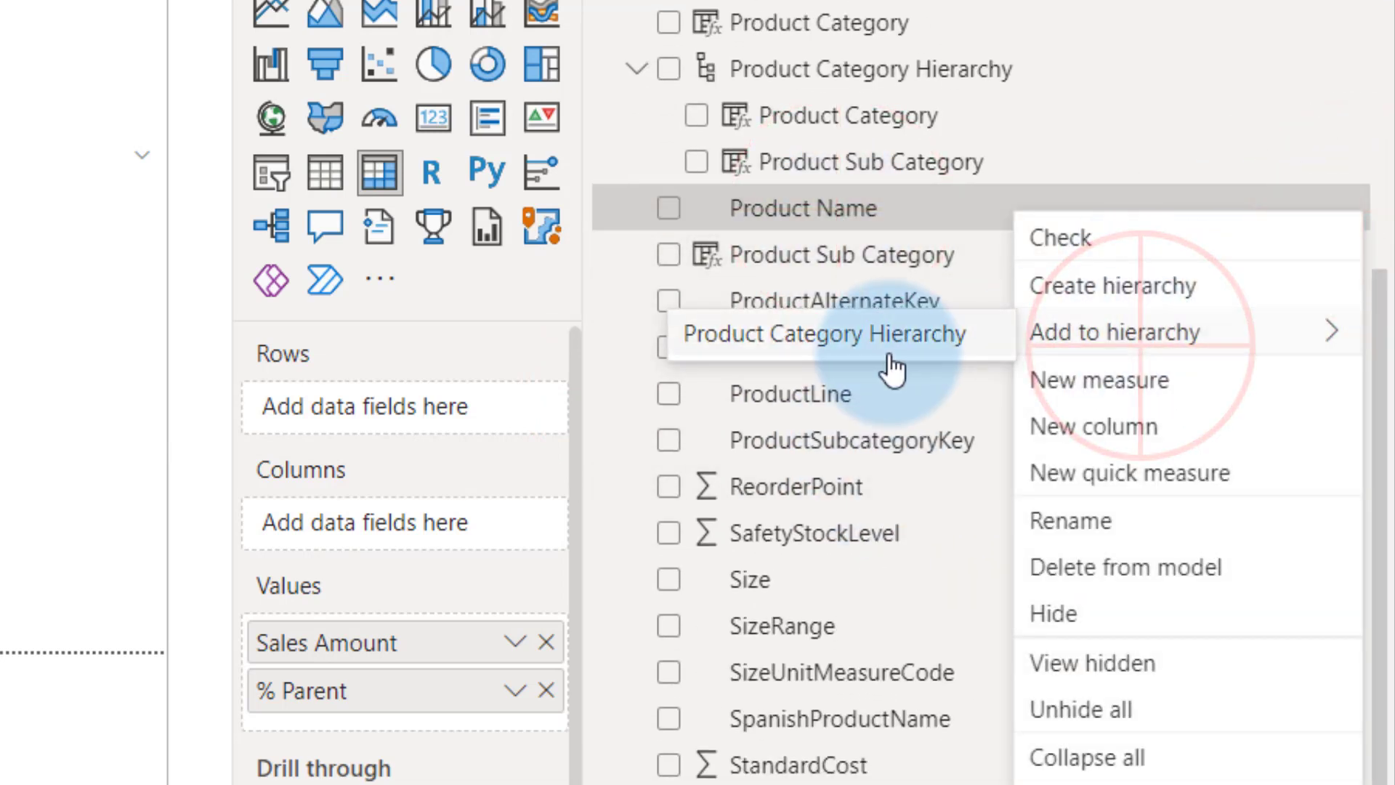
left_click(873, 337)
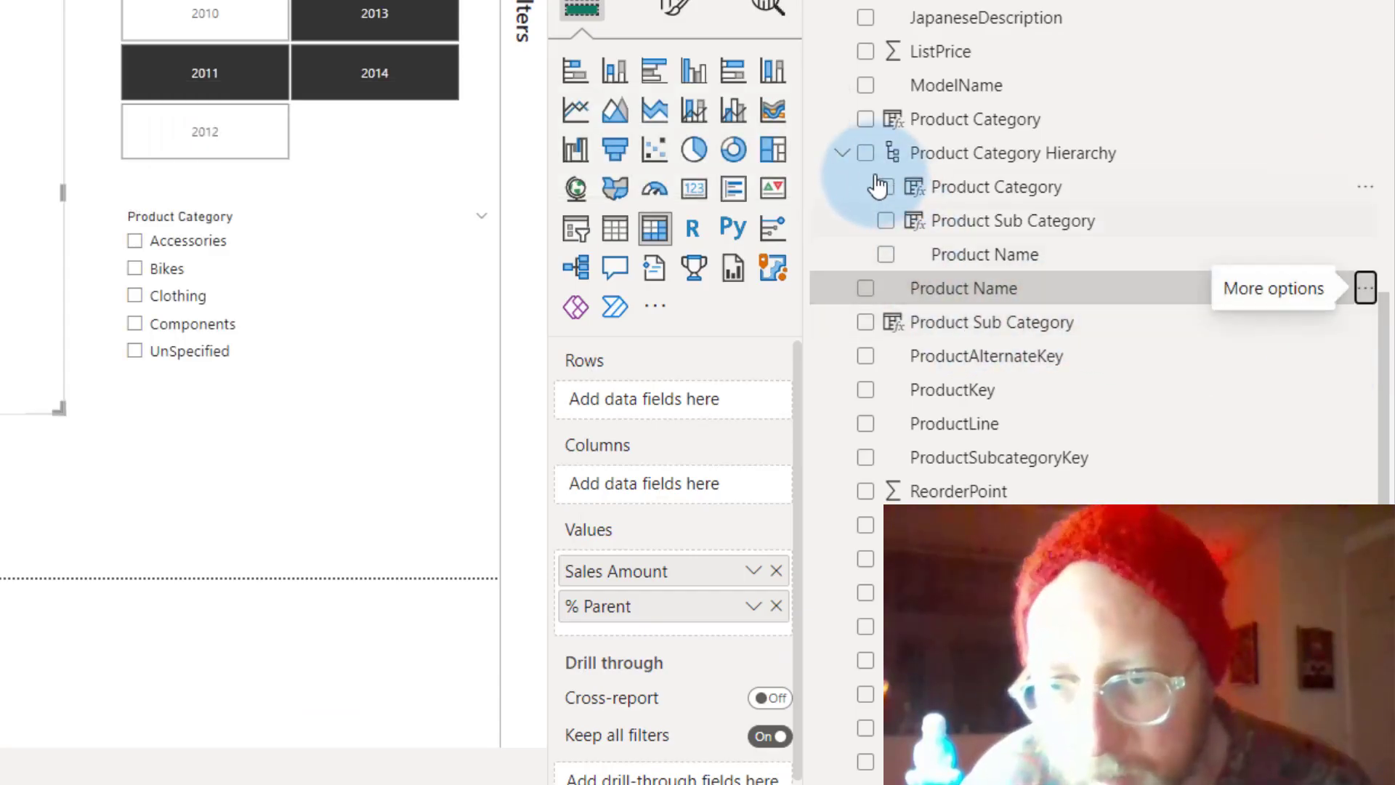
left_click(842, 153)
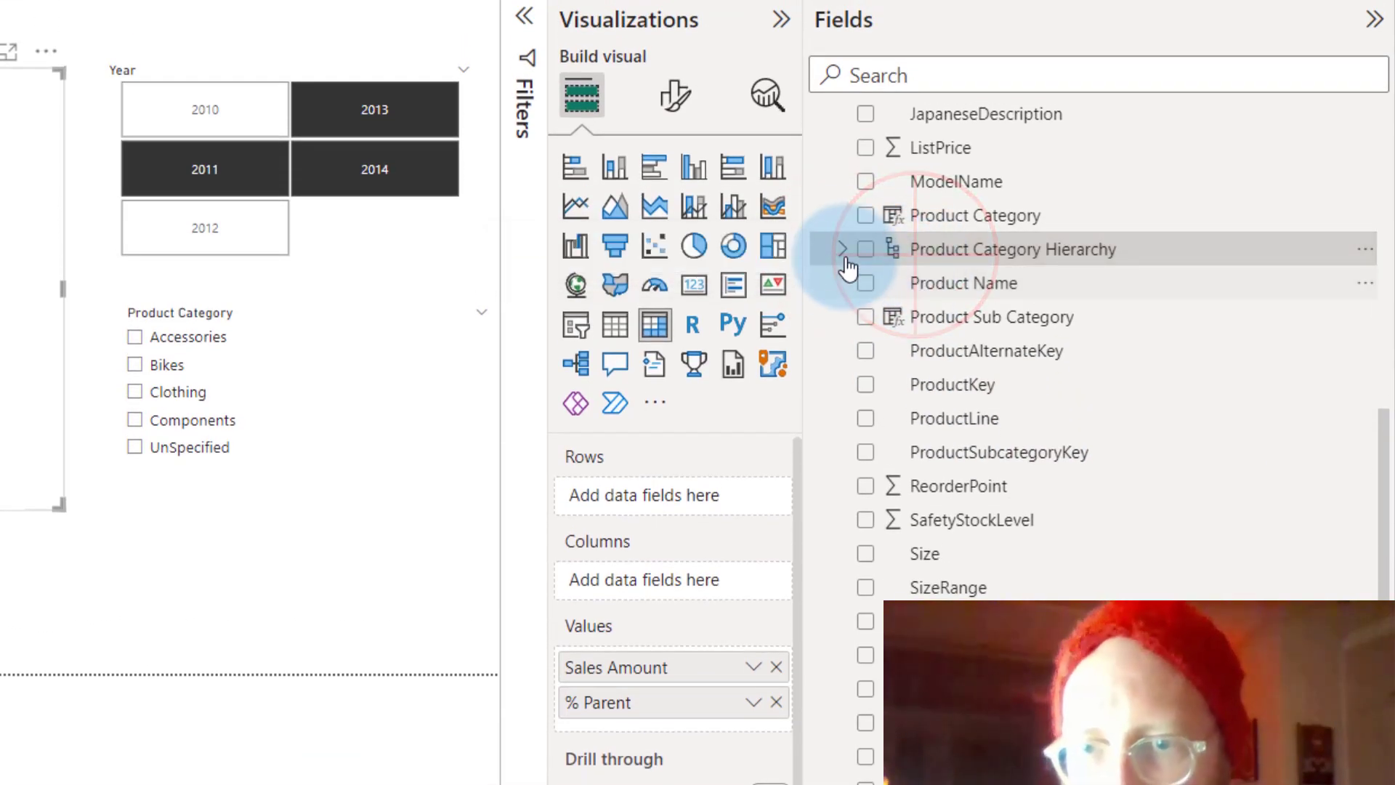
left_click(841, 249)
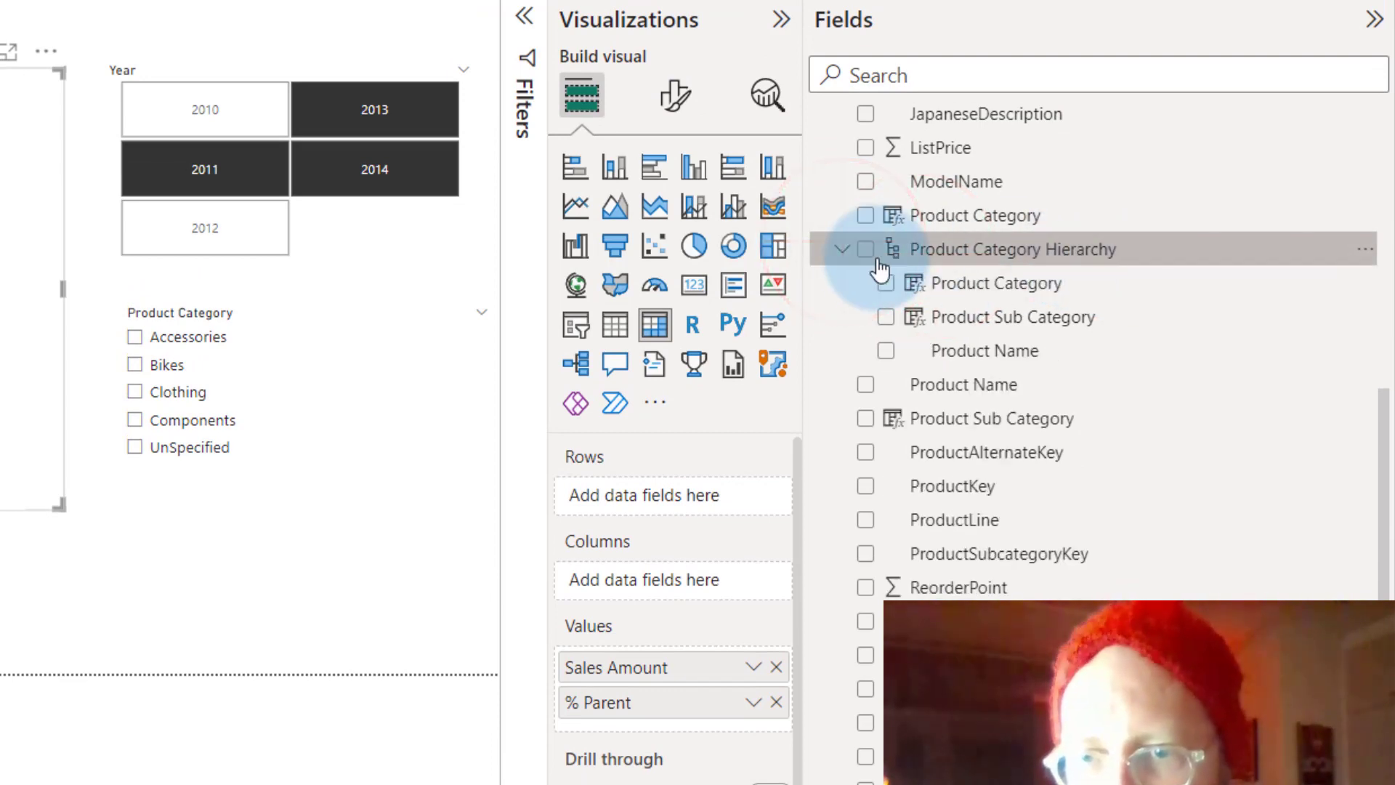
left_click(841, 249)
left_click(841, 248)
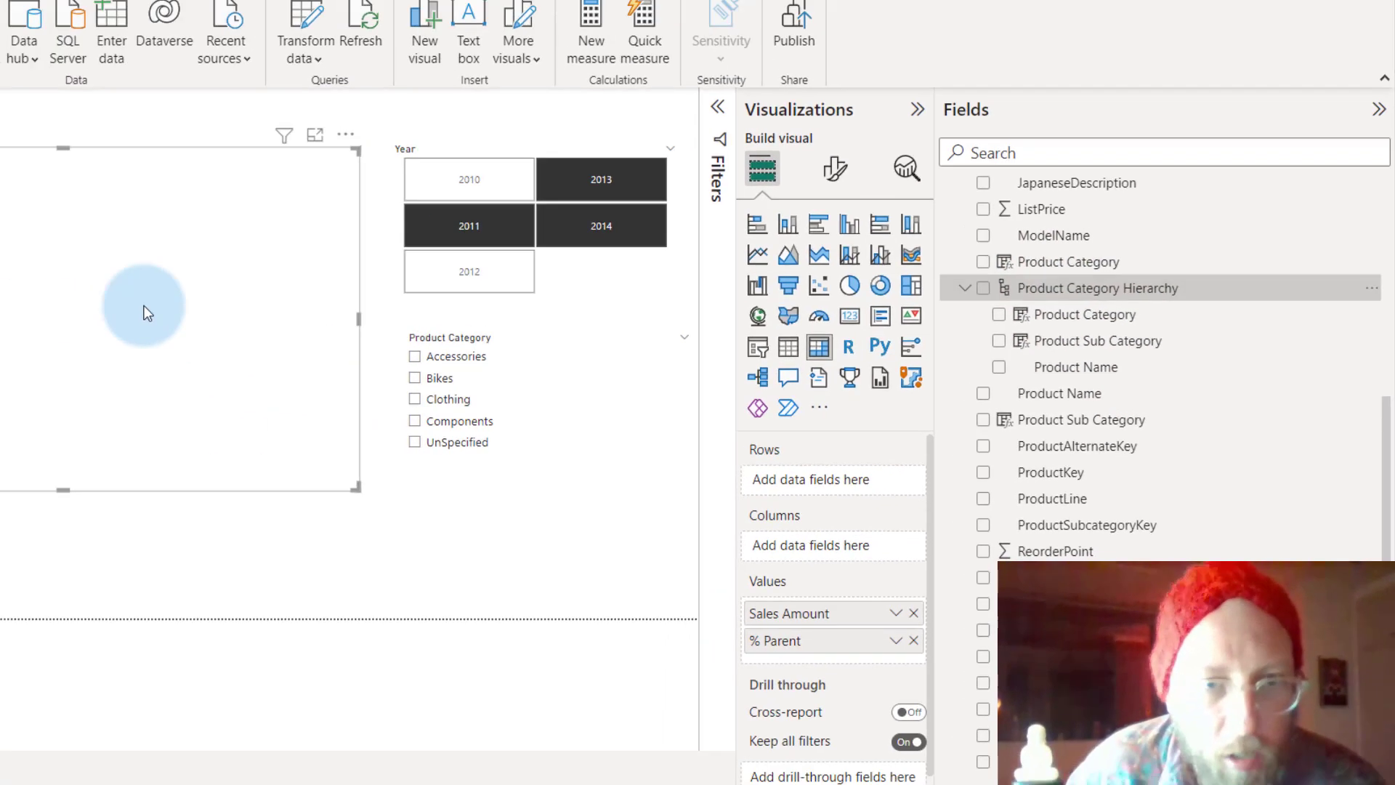
Step: Place the Product Category Hierarchy on the rows of the sales matrix
left_click(145, 309)
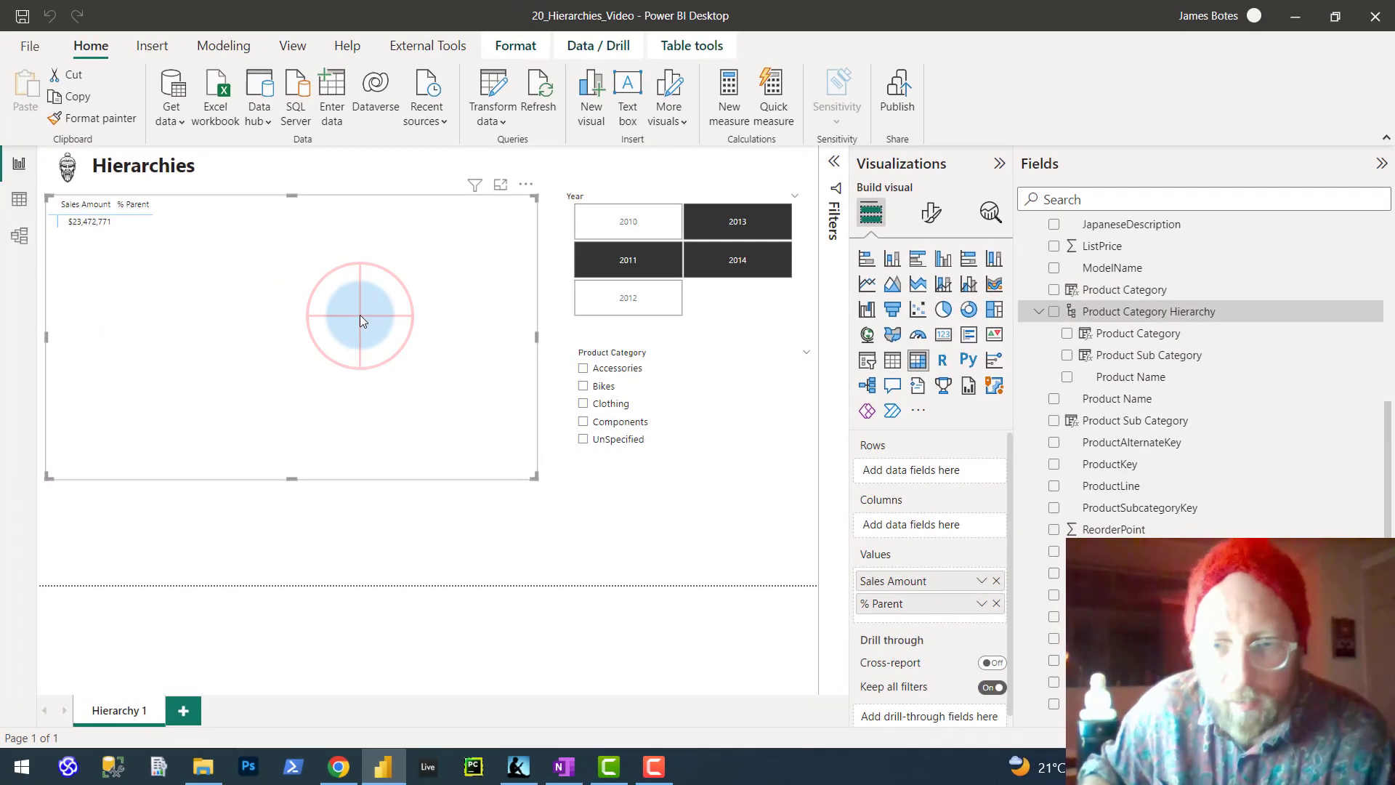
left_click(1079, 291)
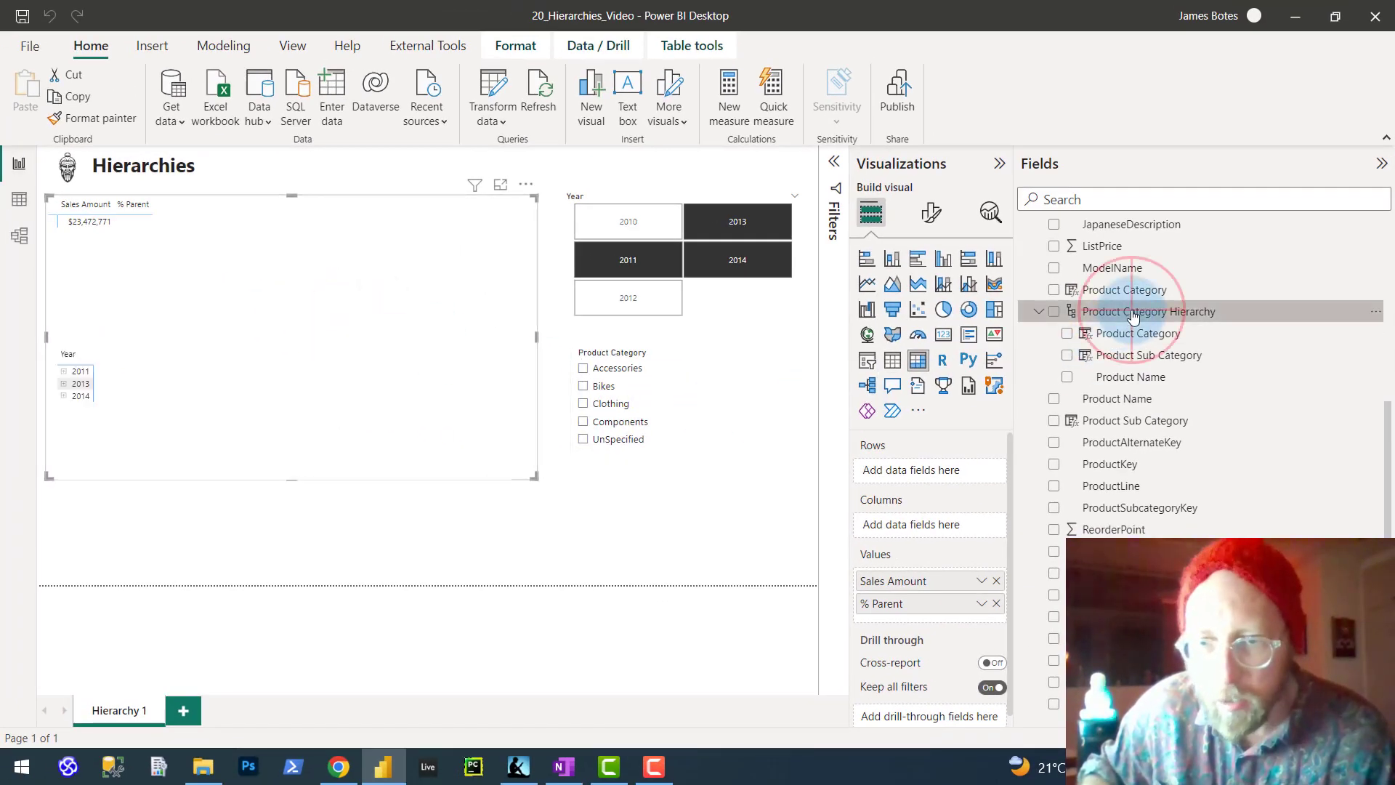
left_click_drag(1132, 316, 937, 471)
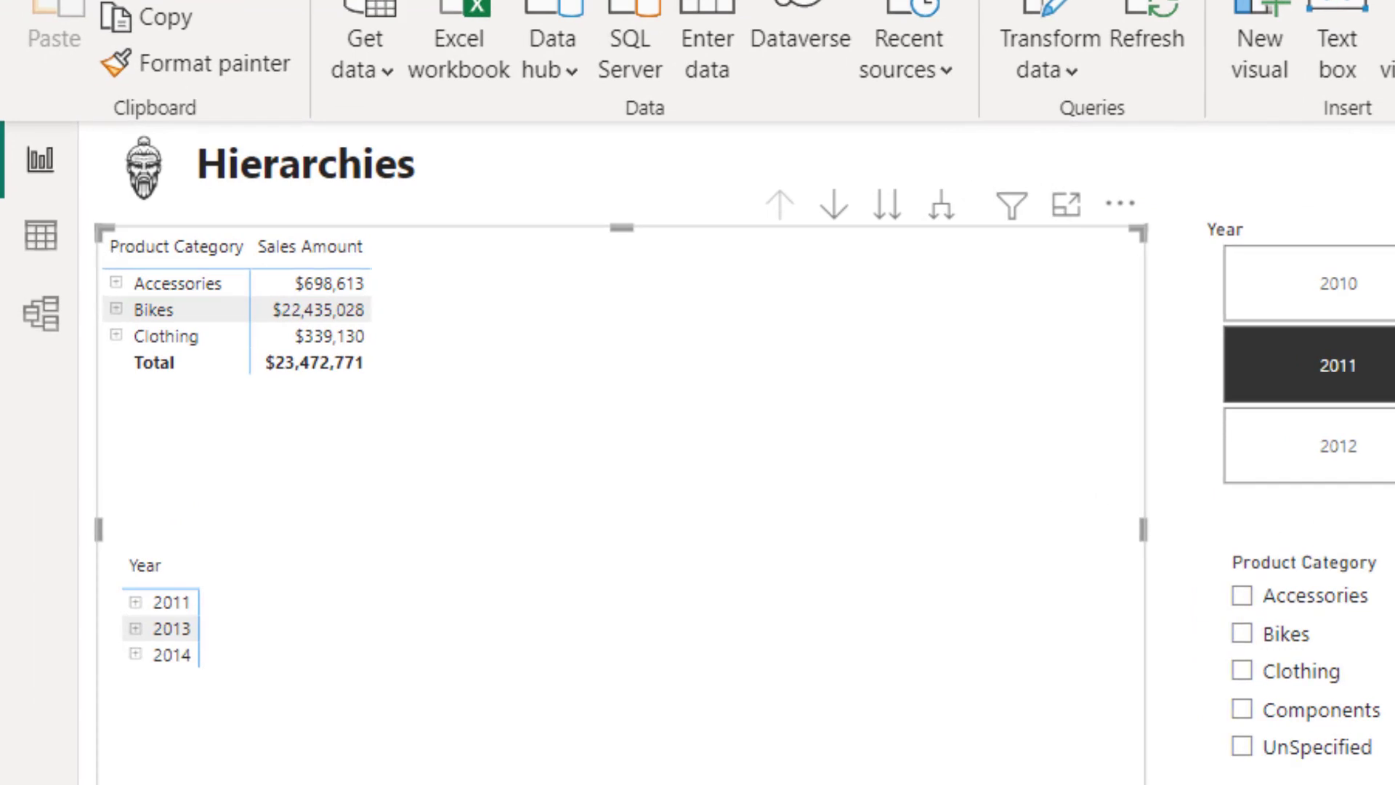
Step: Expand Accessories in the matrix and inspect the products under Bike Racks and Bike Stands, leaving both subcategories collapsed
left_click(116, 285)
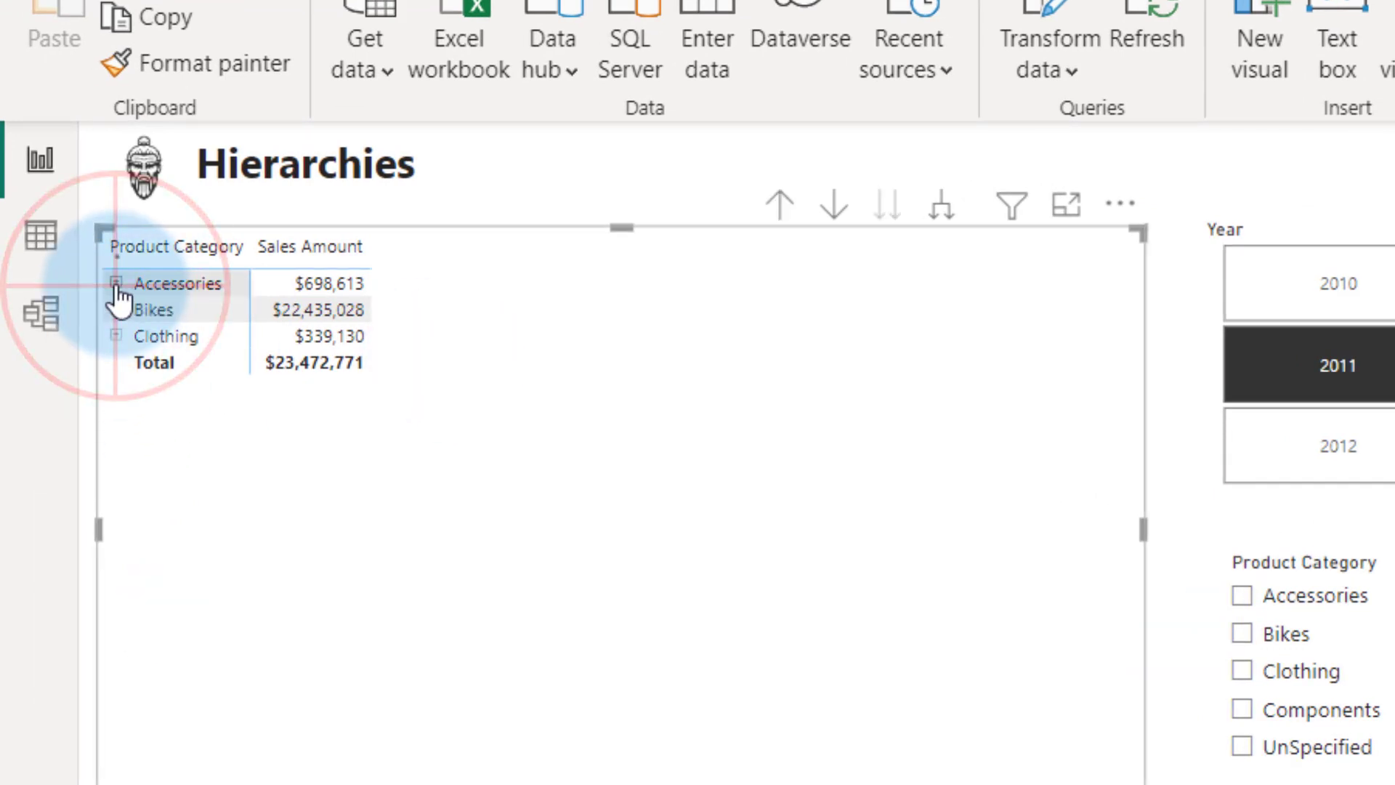
left_click(130, 311)
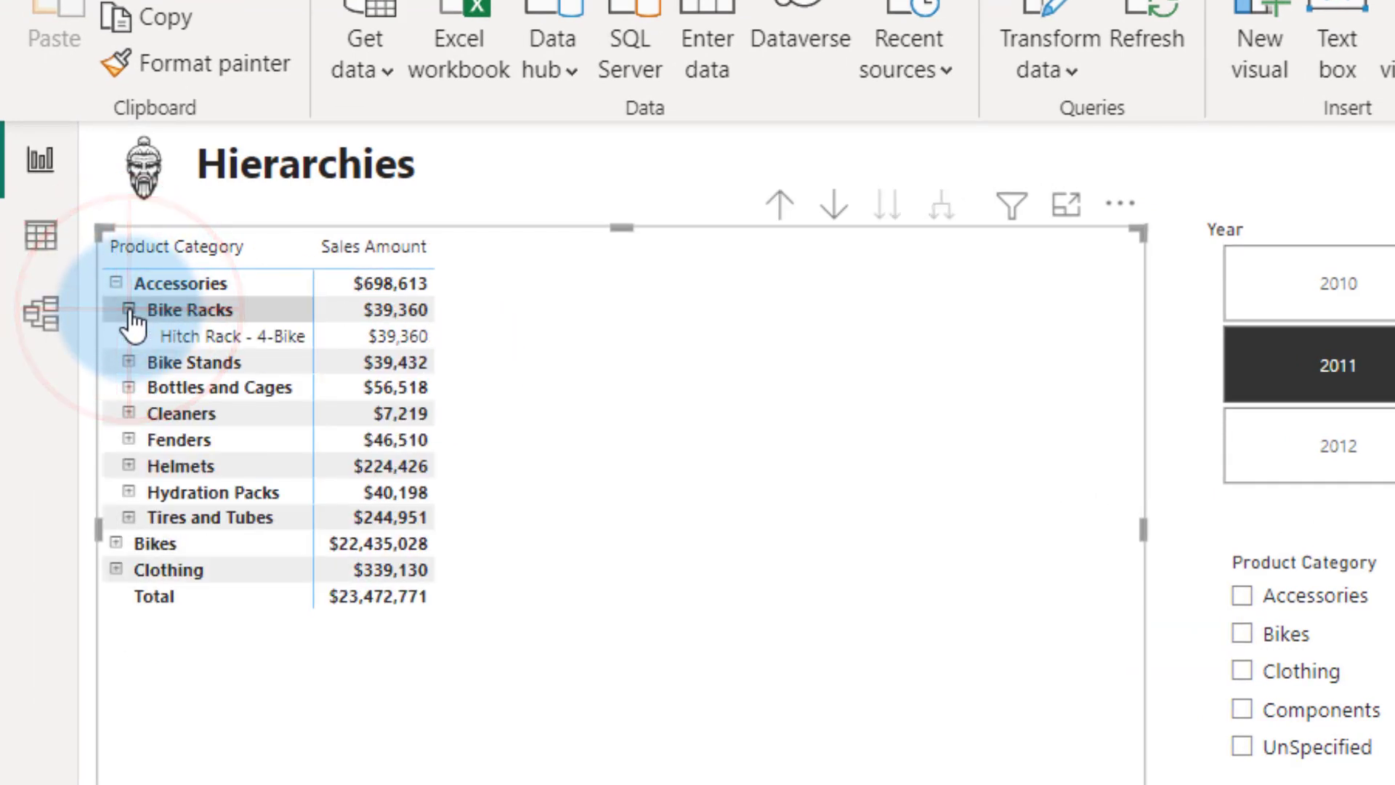
left_click(129, 310)
left_click(128, 336)
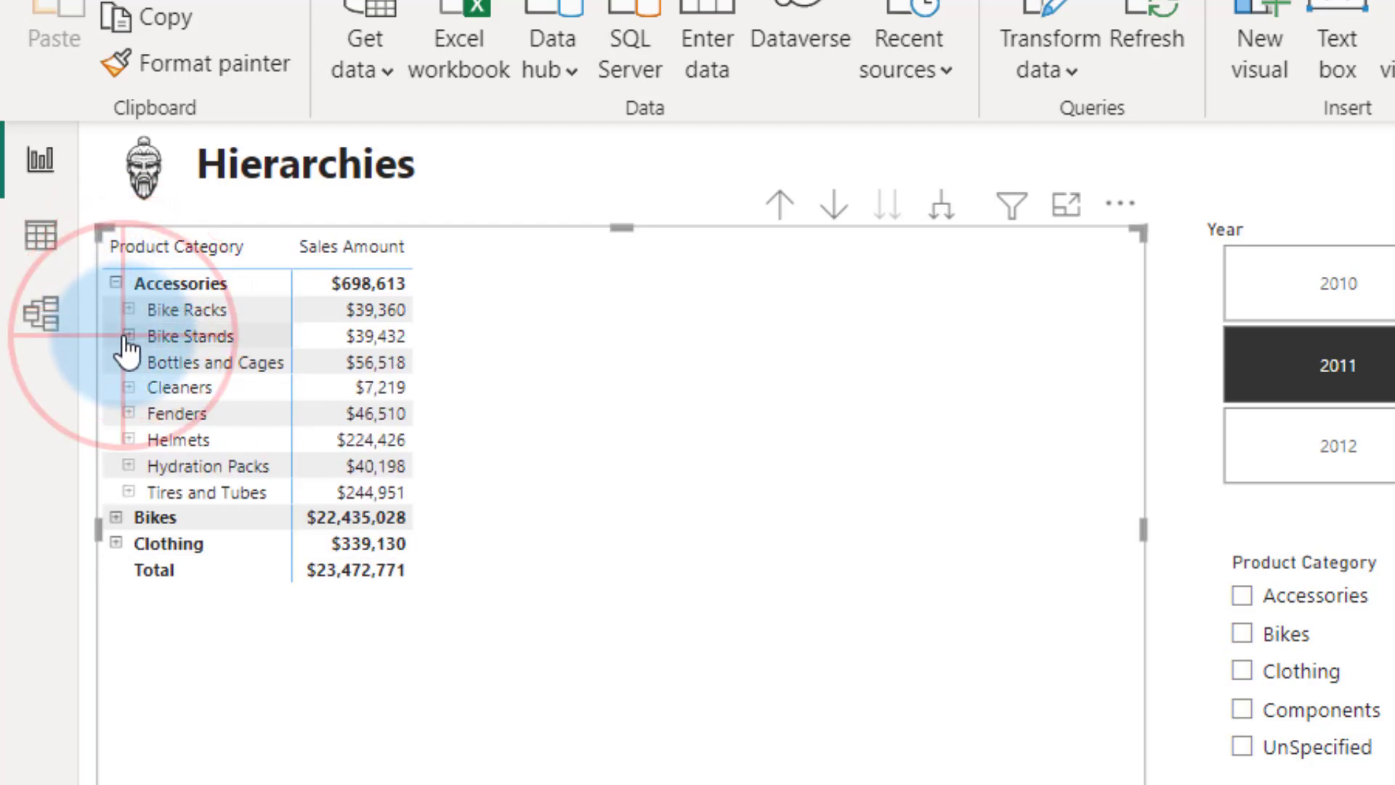
left_click(129, 336)
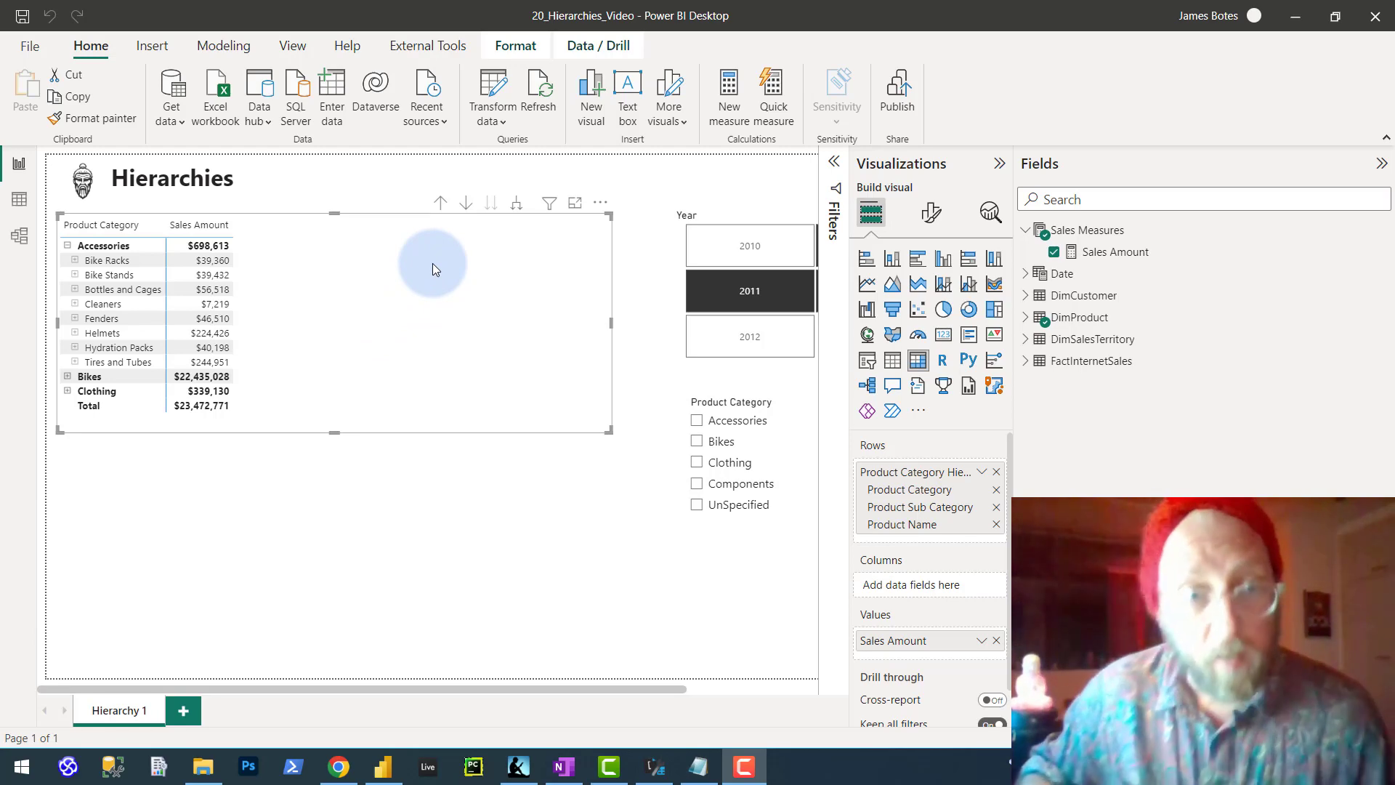
Step: Switch to DAX Studio to bring up the ISINSCOPE query
key("alt+Tab")
key("Tab")
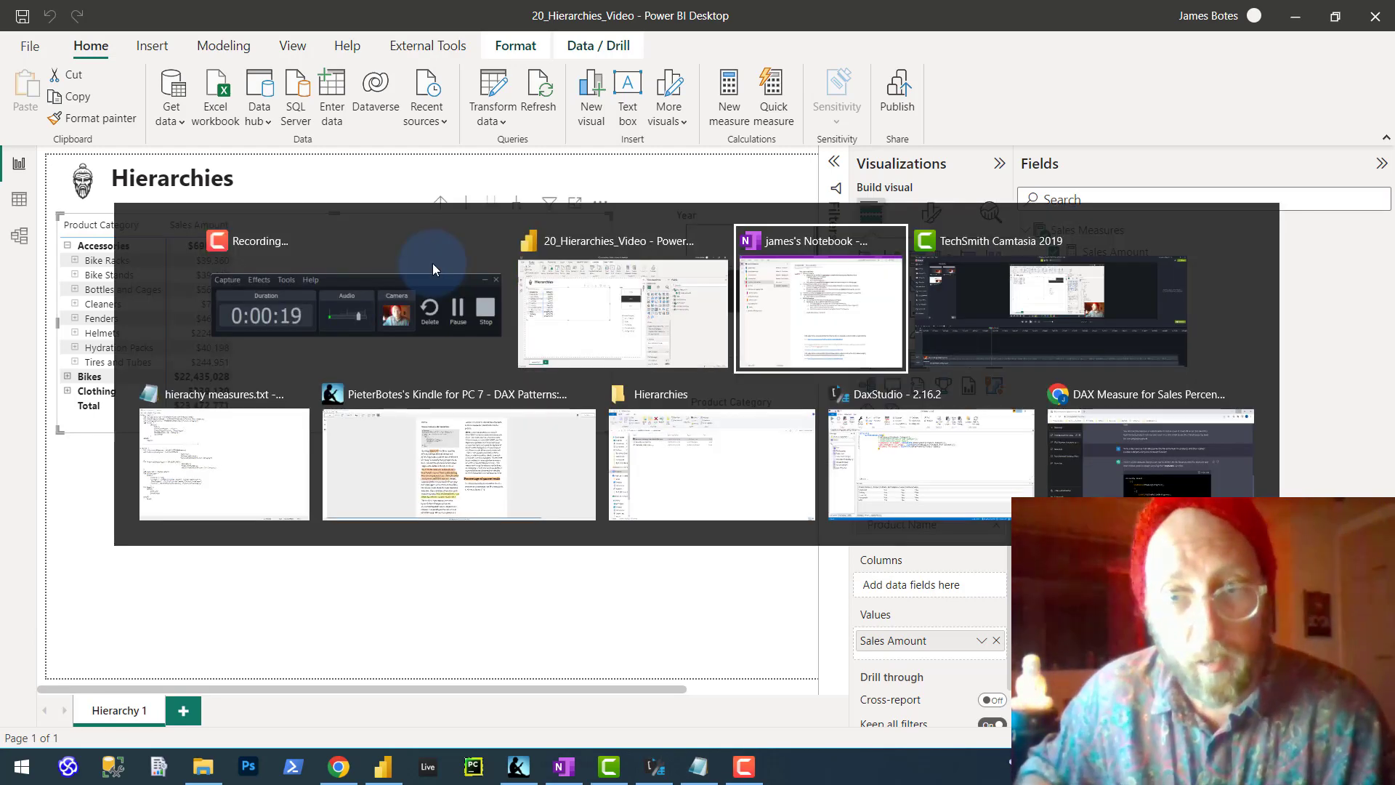
key("Tab")
key("Tab")
key("Tab")
key("Tab")
key("Tab")
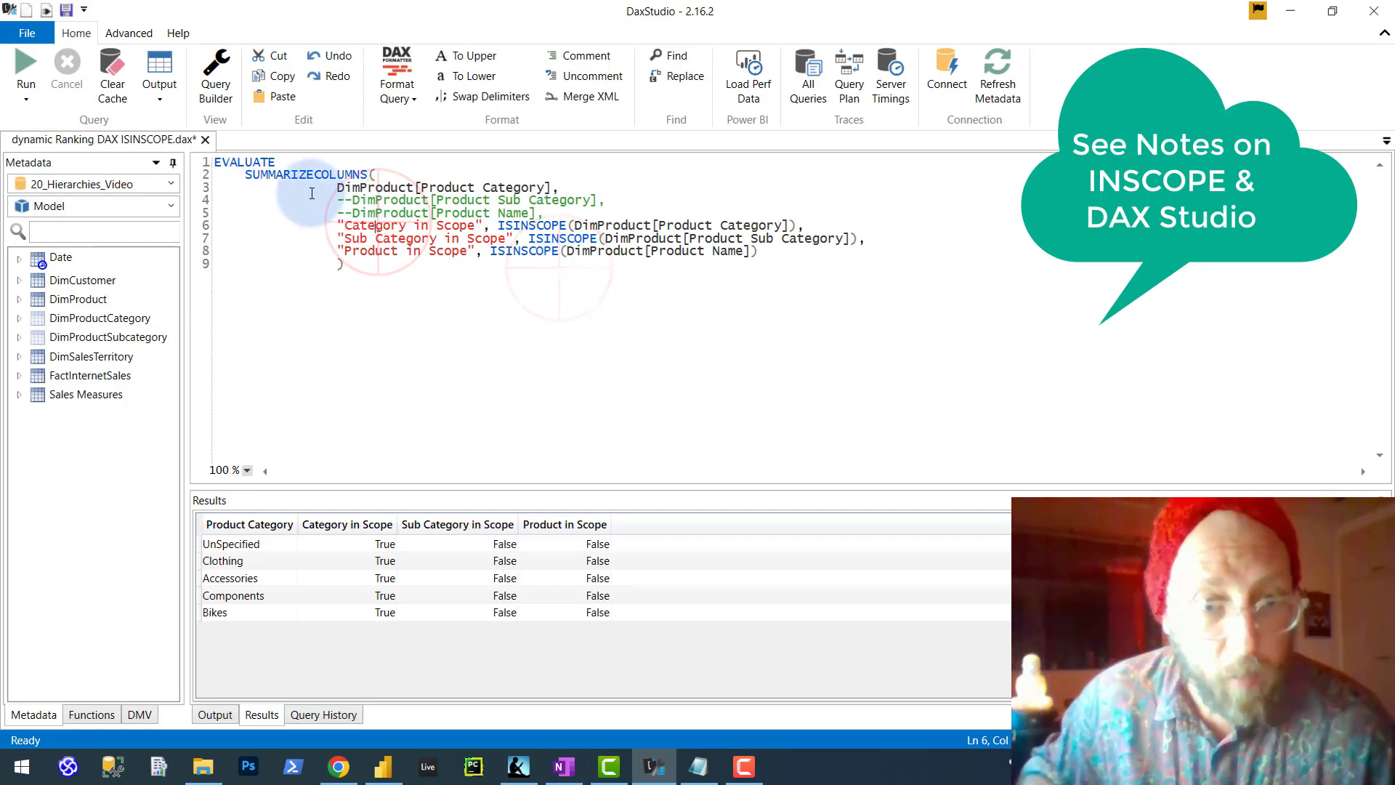
Step: Examine the Product Category grouping column and the three ISINSCOPE expressions for category, subcategory and product in the SUMMARIZECOLUMNS query
left_click(365, 308)
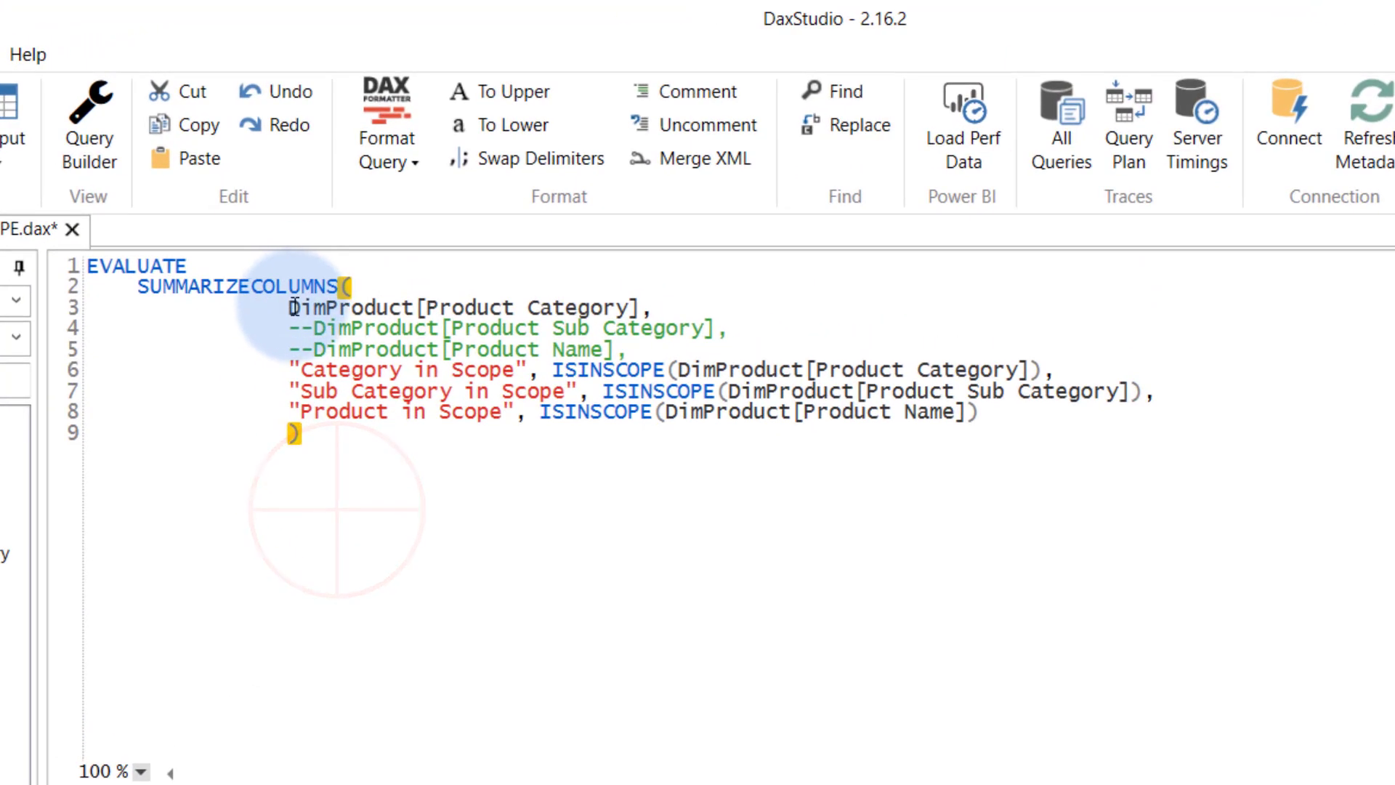
left_click_drag(289, 308, 675, 310)
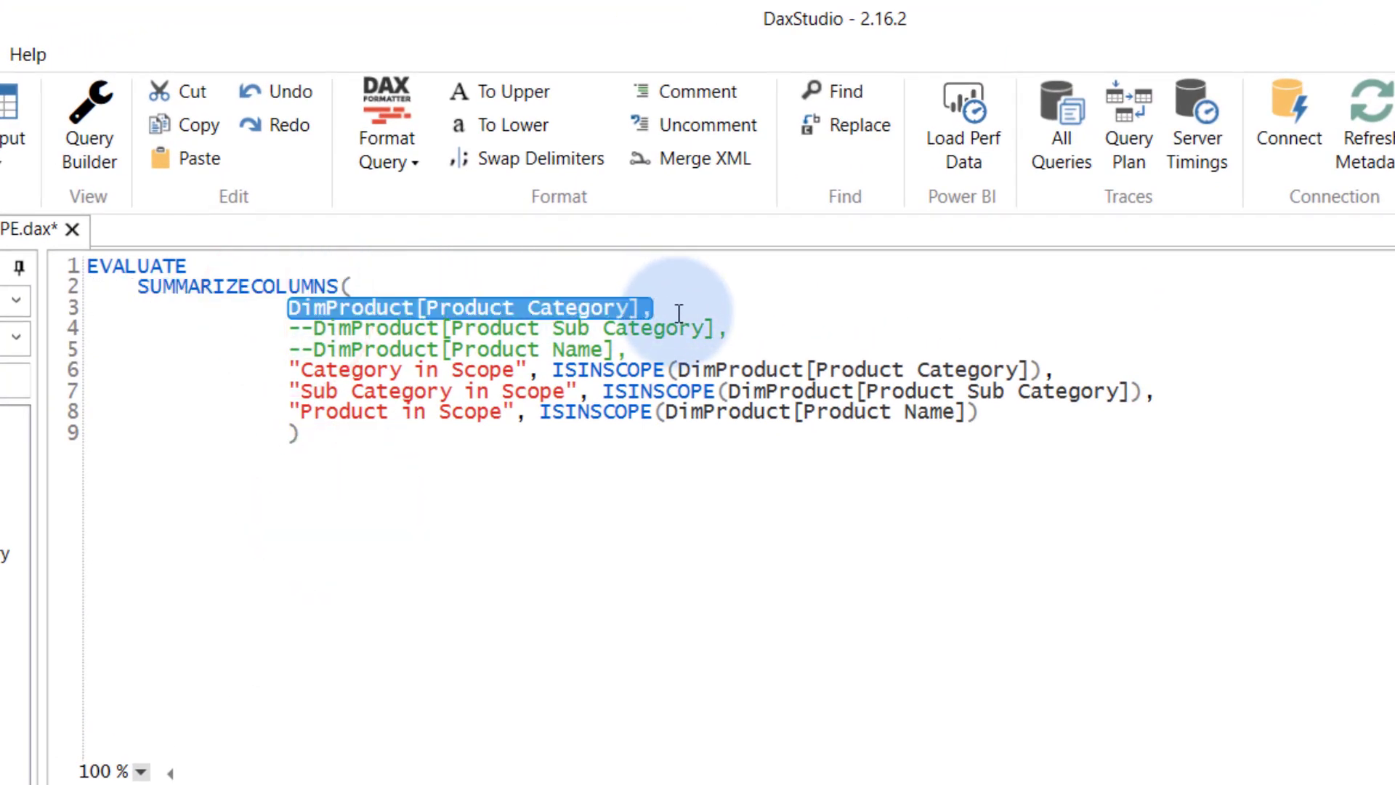
left_click(632, 440)
left_click_drag(557, 370, 901, 379)
left_click(922, 398)
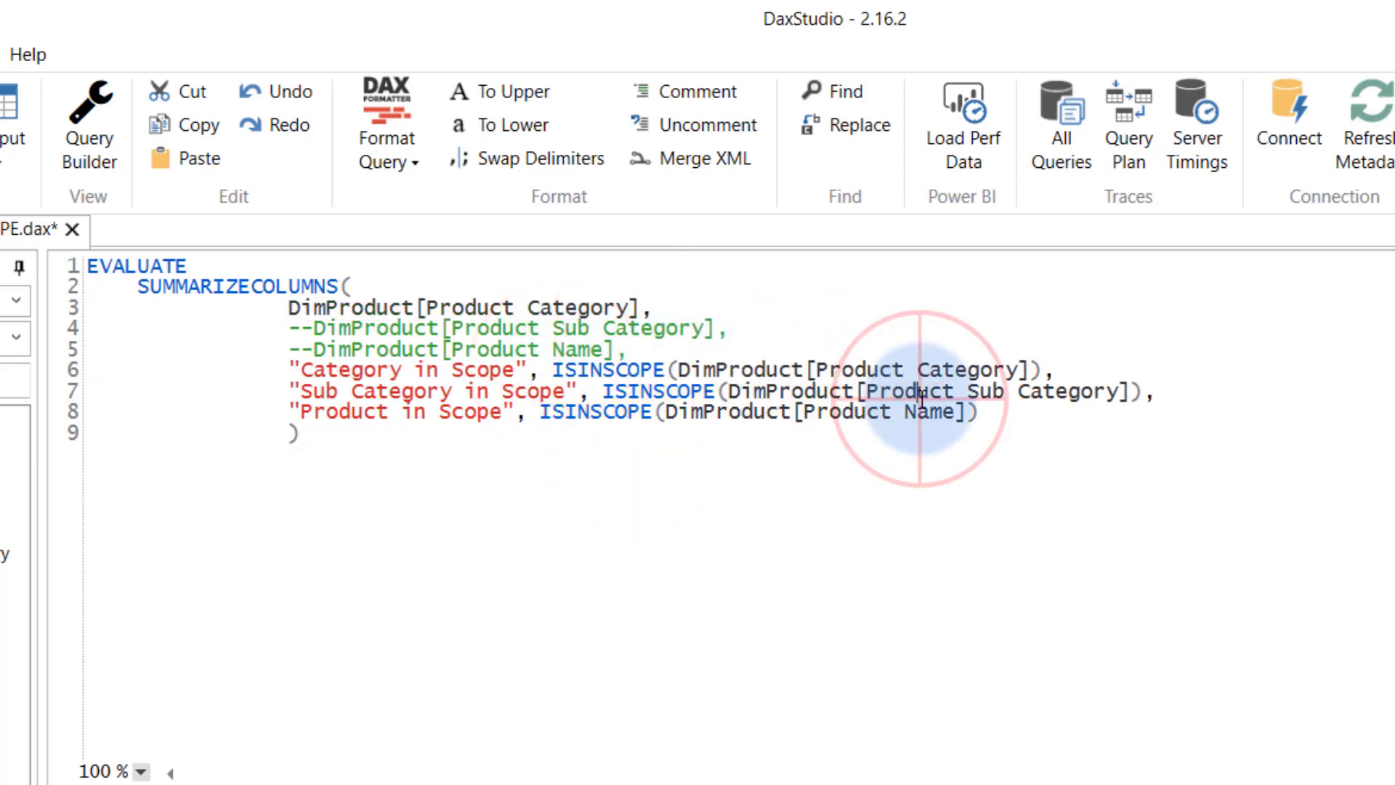
left_click(850, 412)
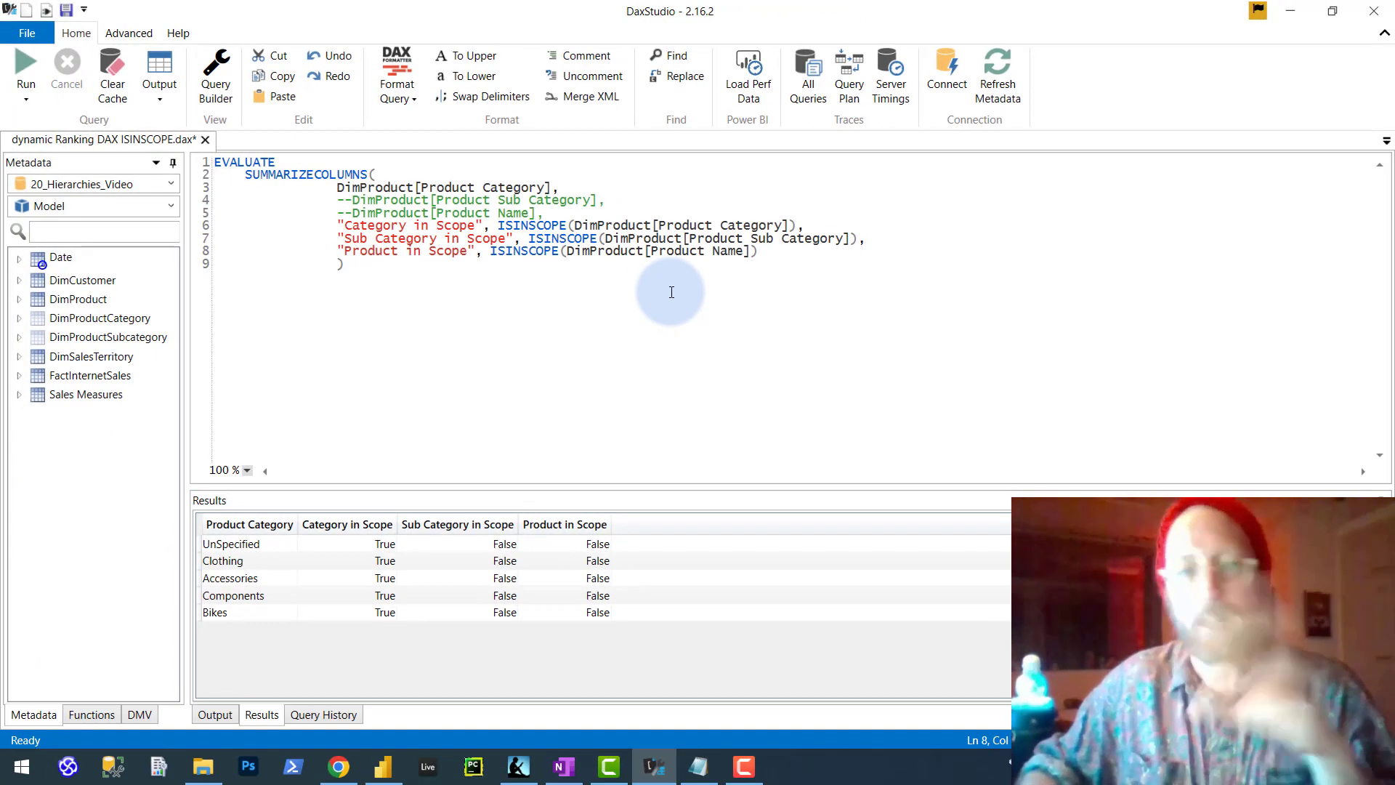
left_click(406, 213)
left_click_drag(420, 190, 459, 199)
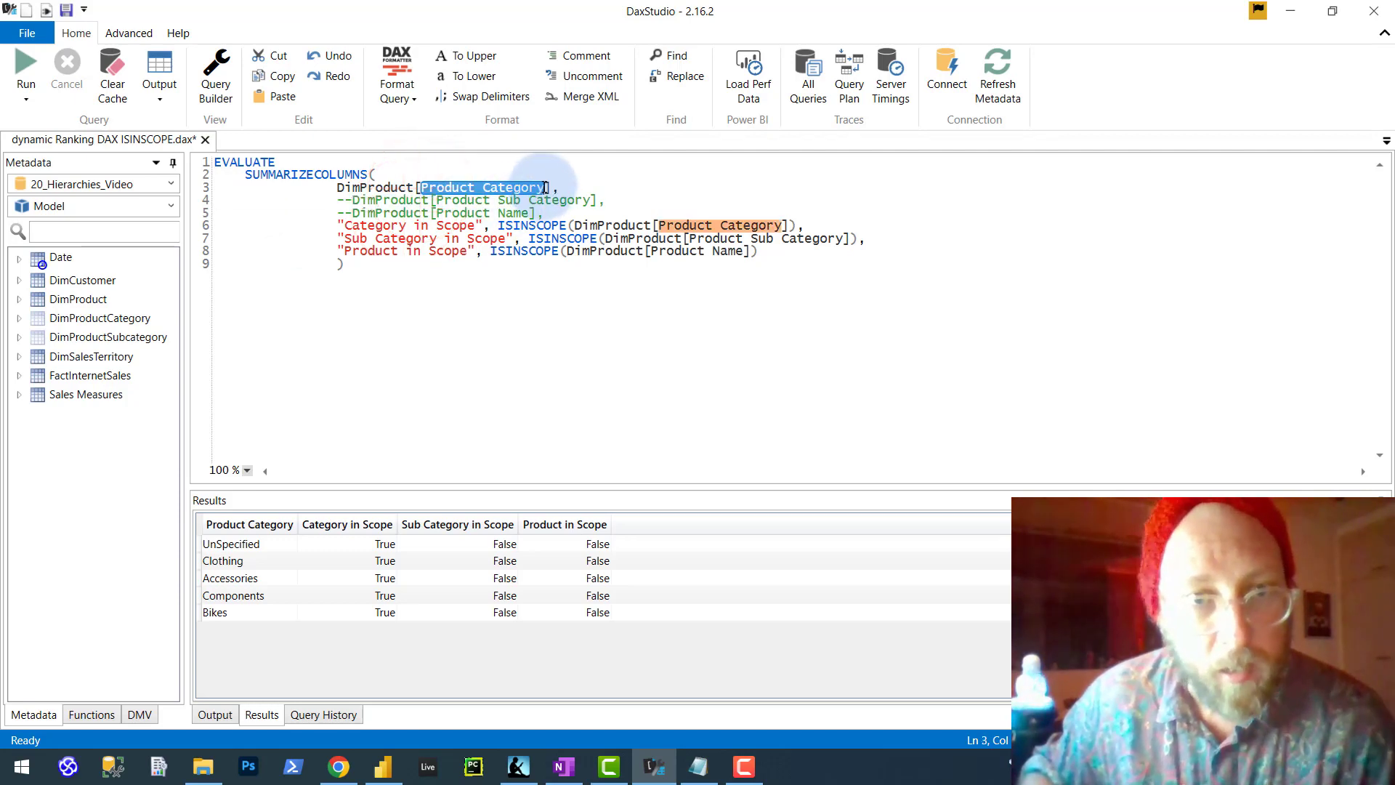
left_click(491, 251)
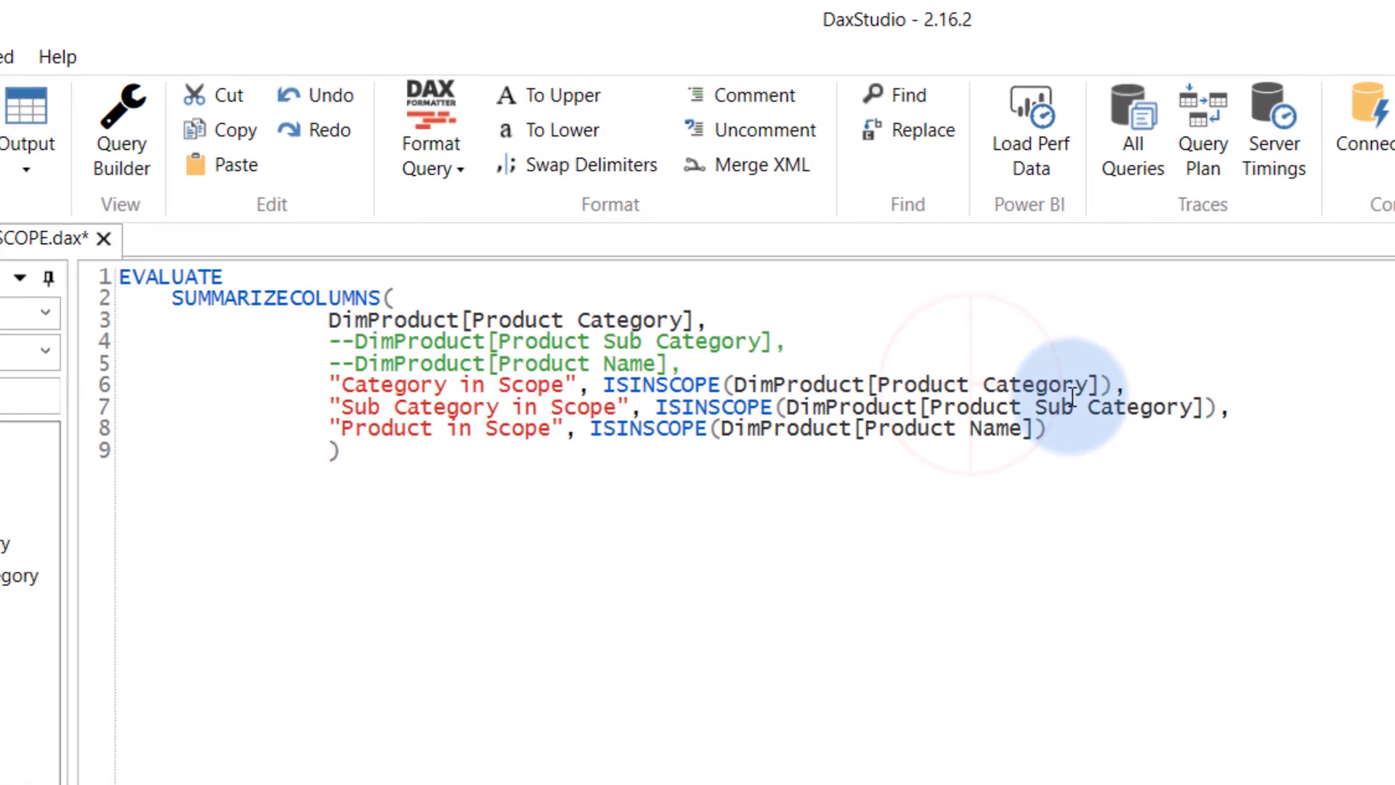
Step: Run the category-level ISINSCOPE query, and rerun it with the Product Sub Category grouping column uncommented
left_click(774, 237)
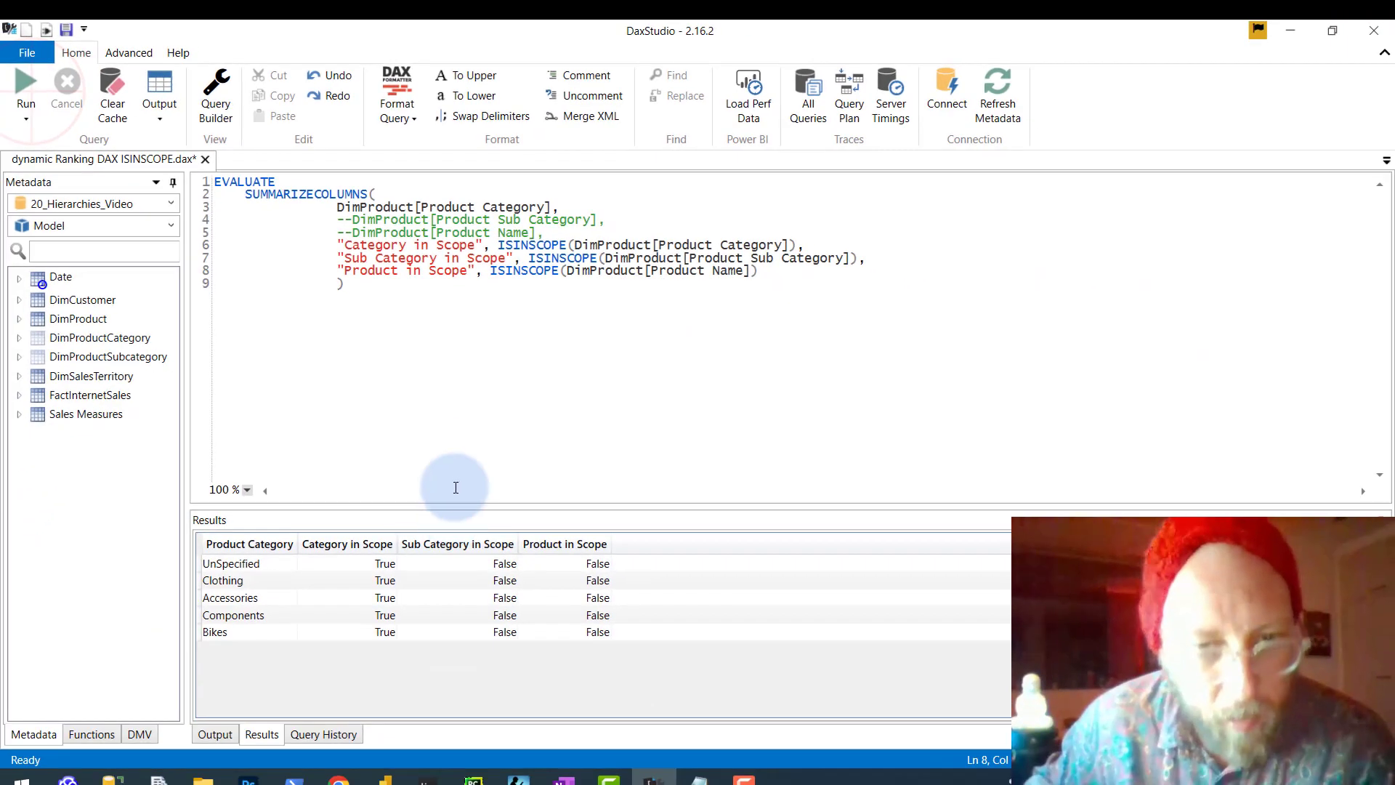
left_click(335, 545)
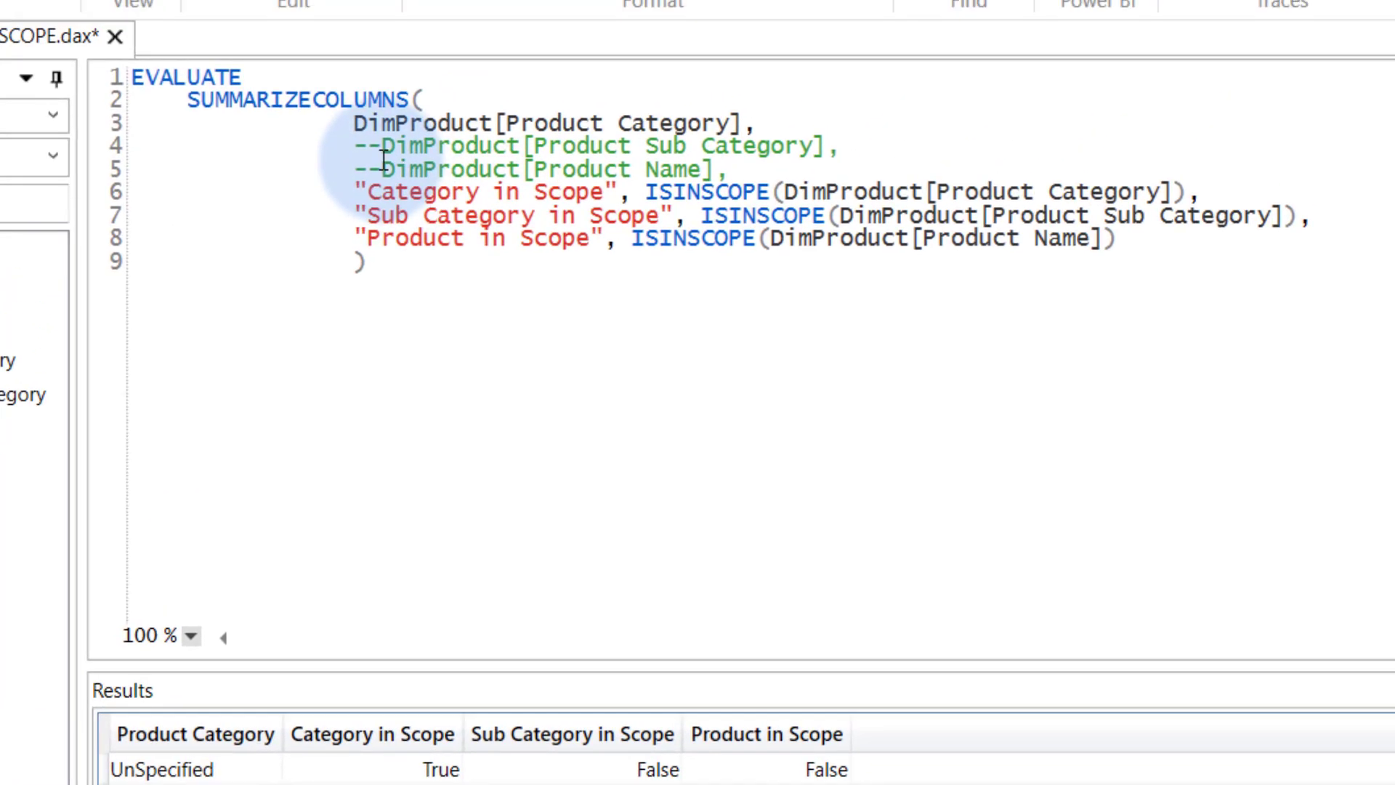
left_click(379, 147)
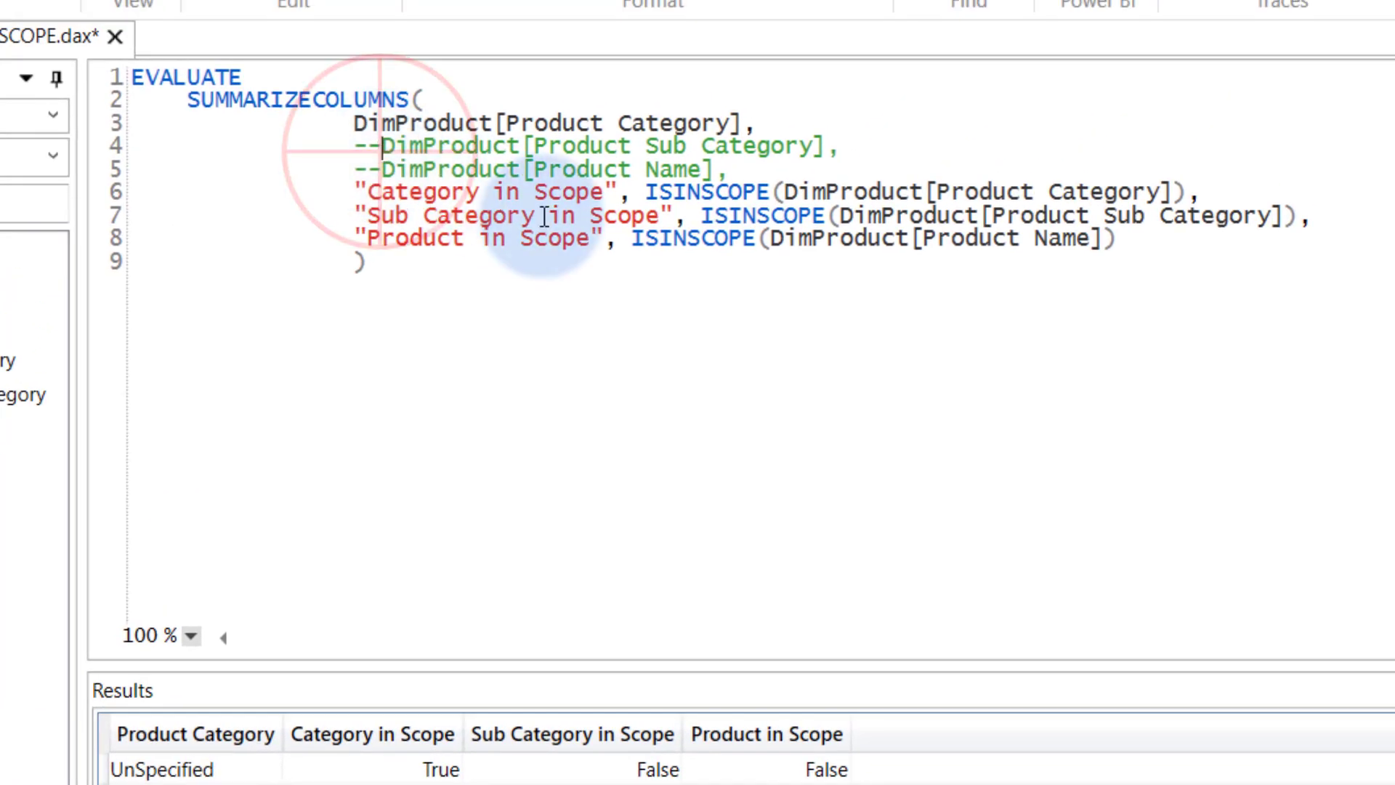
key("BackSpace")
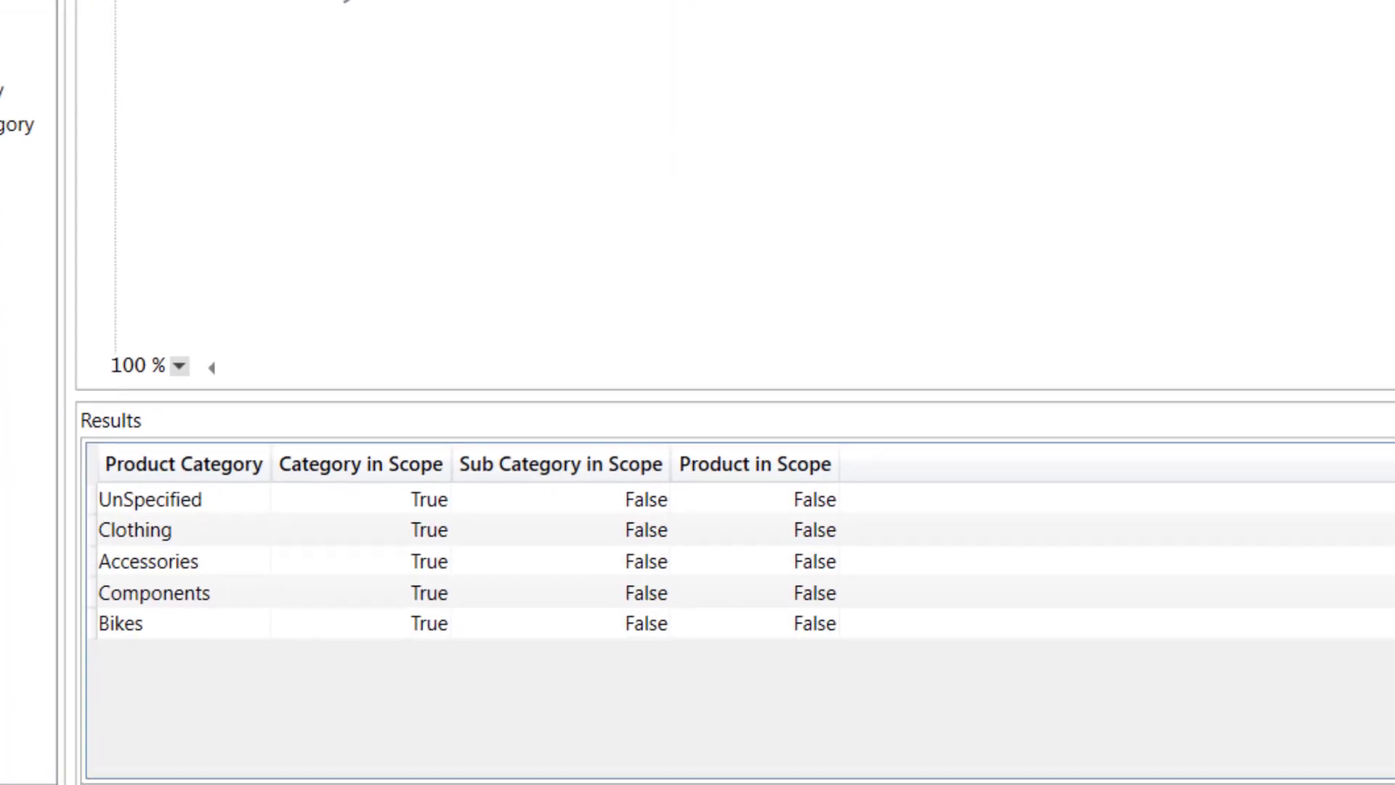
key("F5")
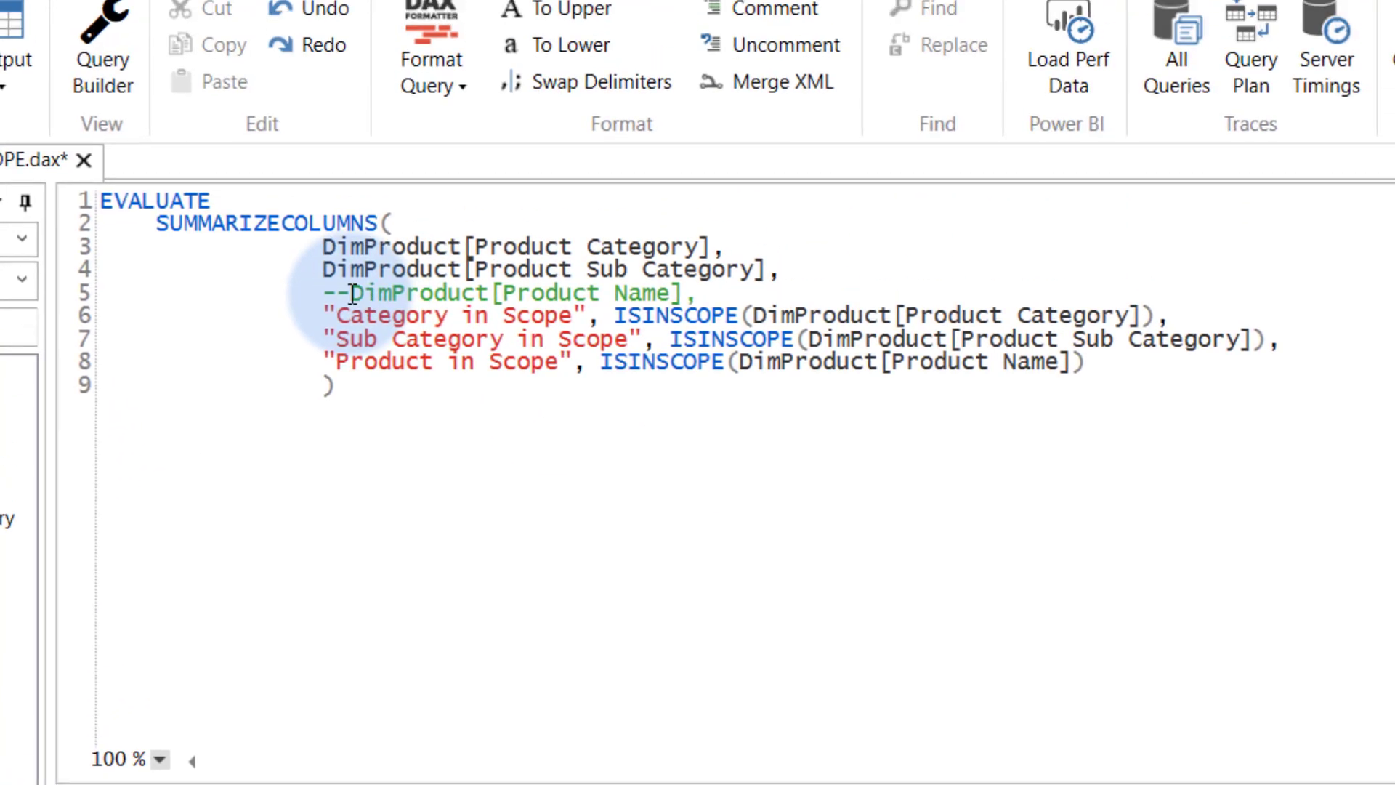
Step: Uncomment the Product Name grouping column in the SUMMARIZECOLUMNS query and run it
left_click(348, 320)
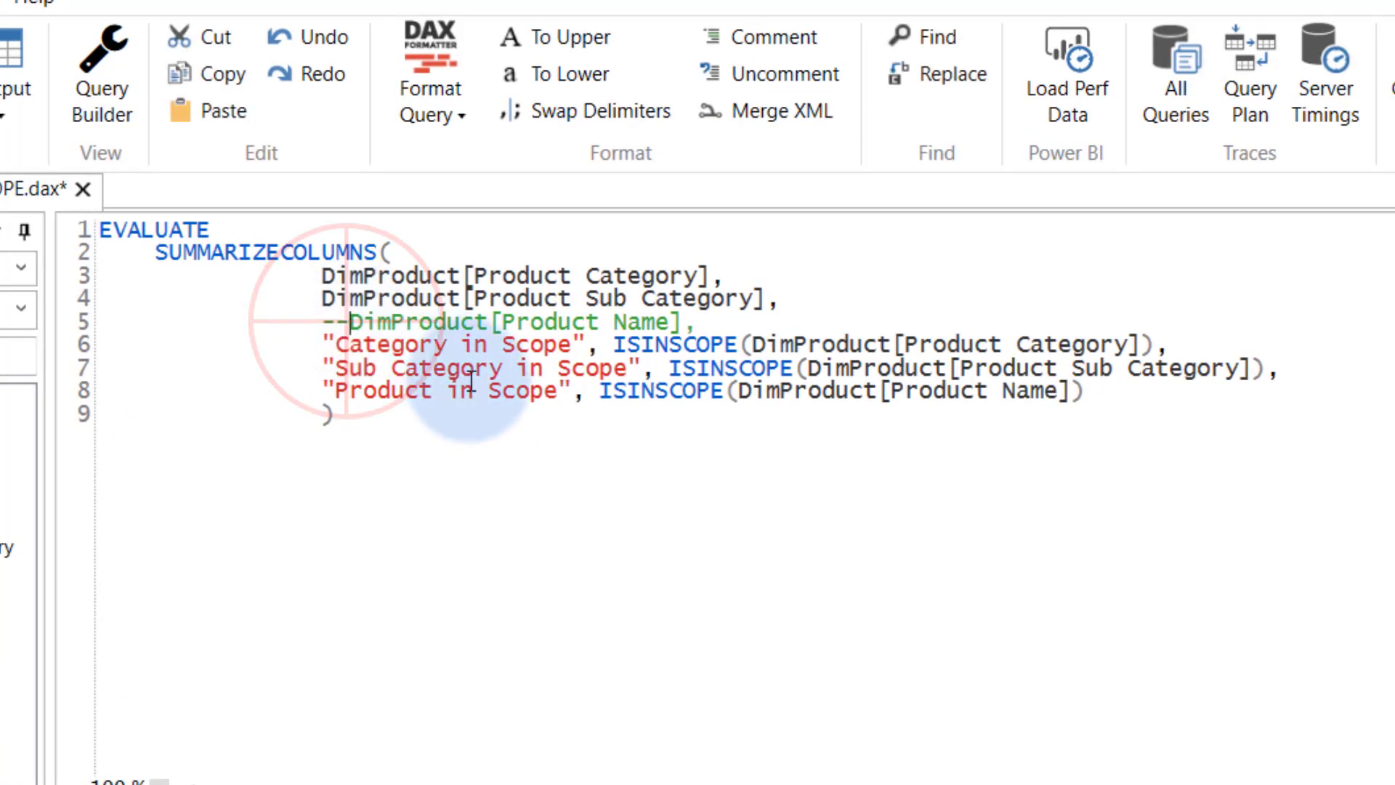
key("BackSpace")
key("BackSpace")
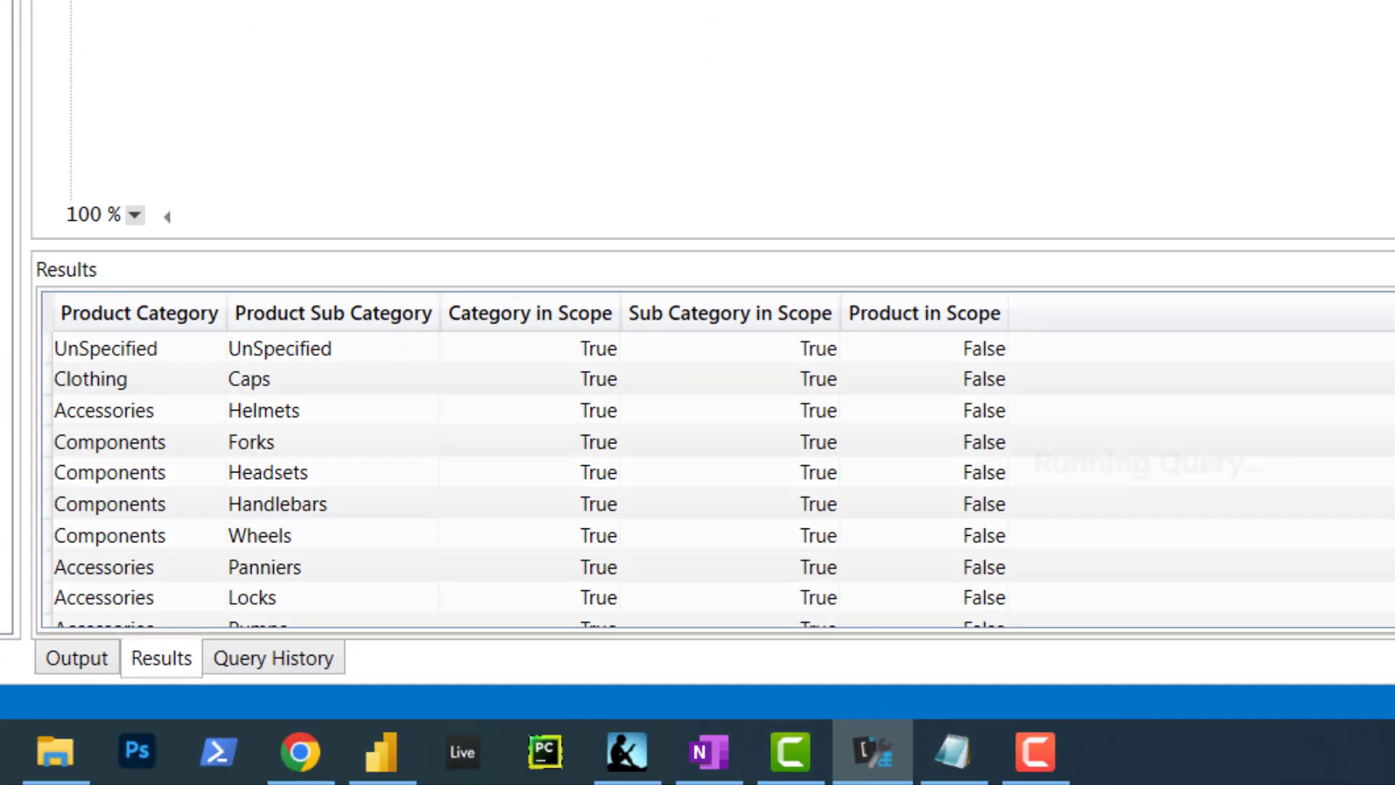
key("F5")
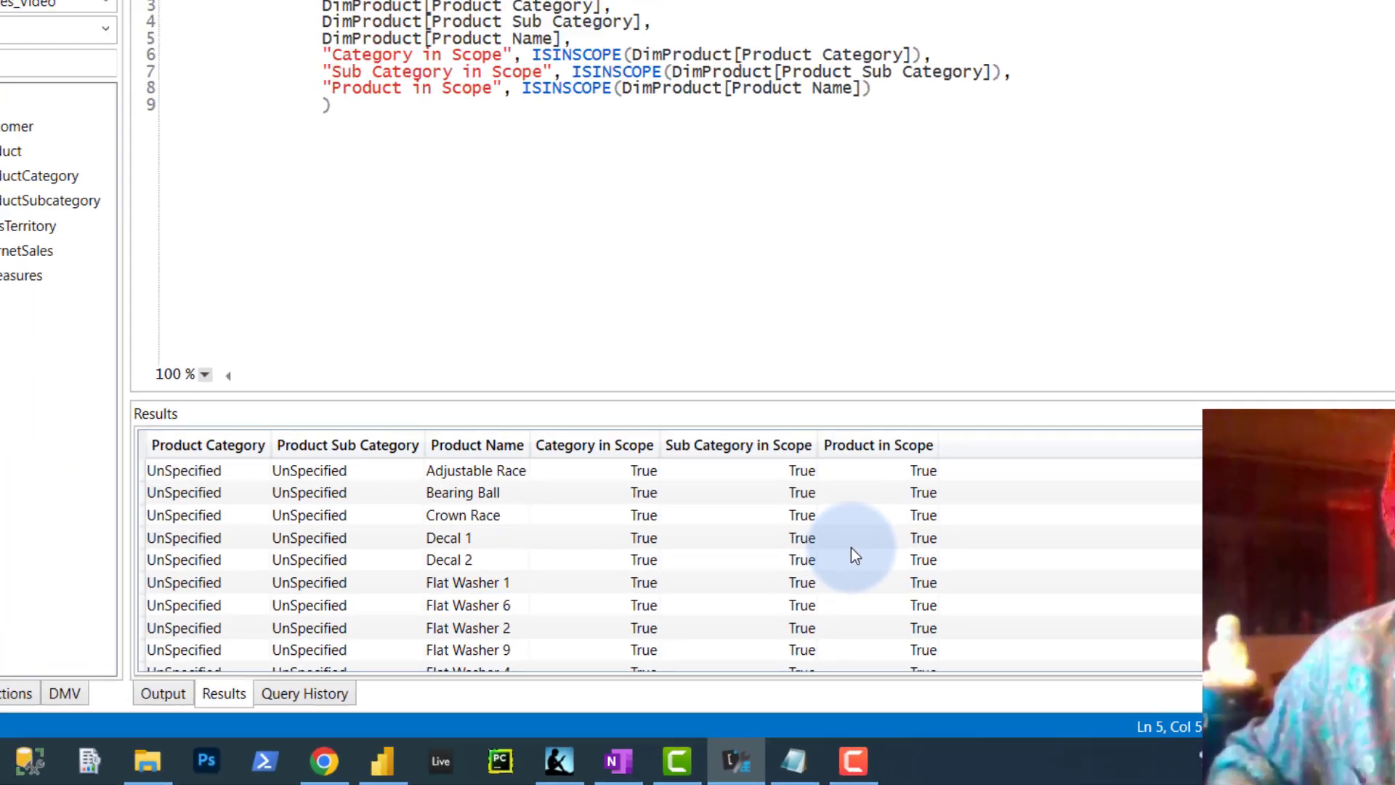
Step: Switch to Power BI Desktop and define a Product Level measure in Sales Measures, using ISINSCOPE and SWITCH to return "Product", "Subcategory", "Category" or "No Filter"
key("alt+Tab")
key("alt+Tab")
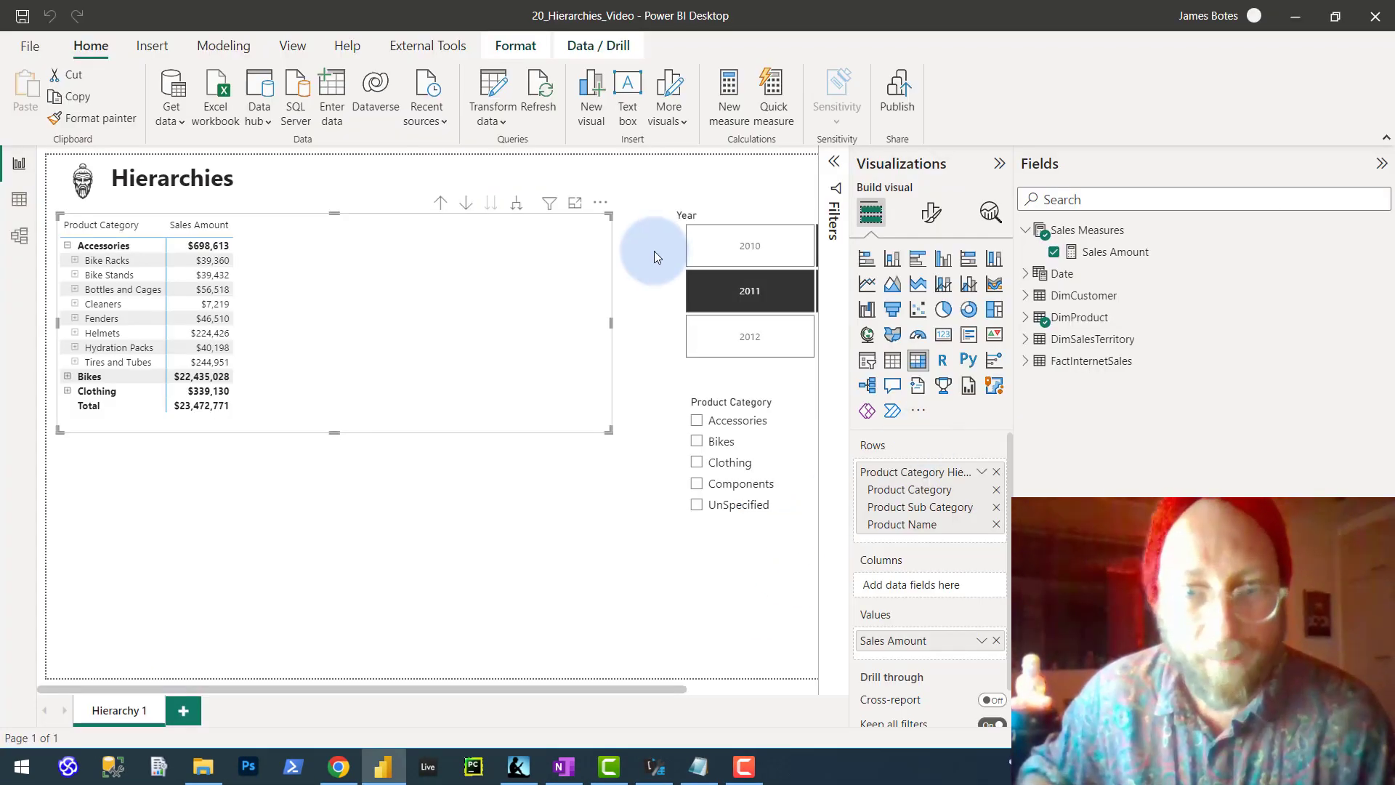
left_click(1098, 242)
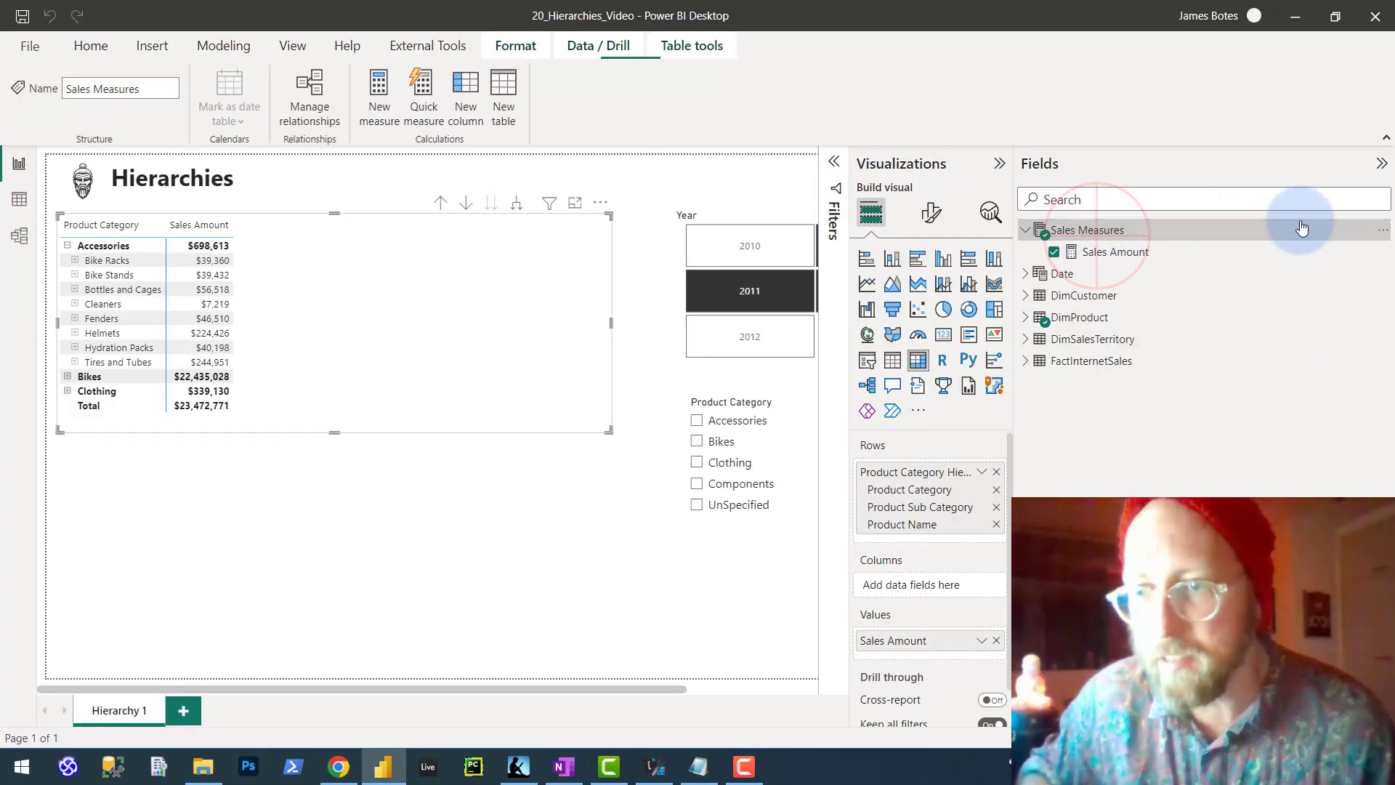
left_click(1383, 229)
left_click(1233, 251)
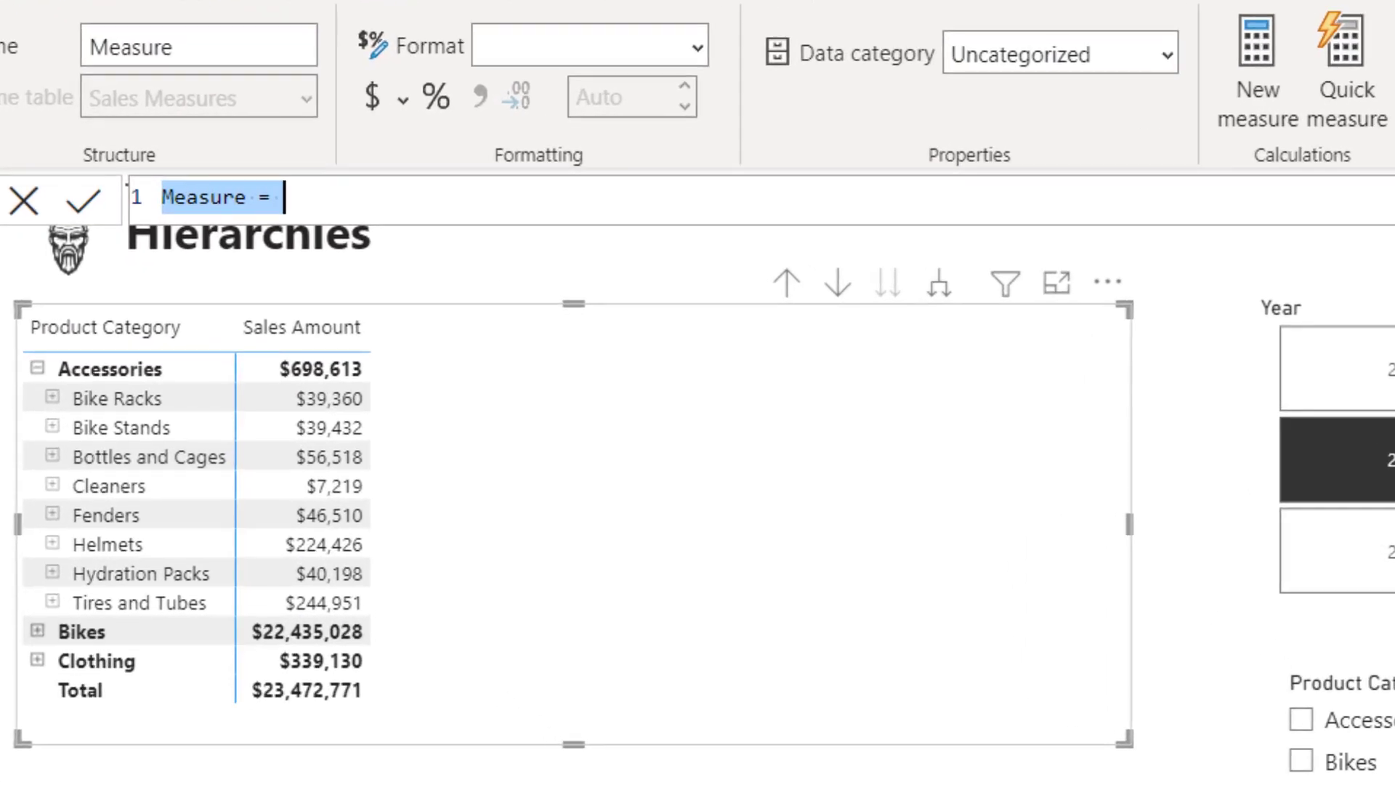
left_click(329, 196)
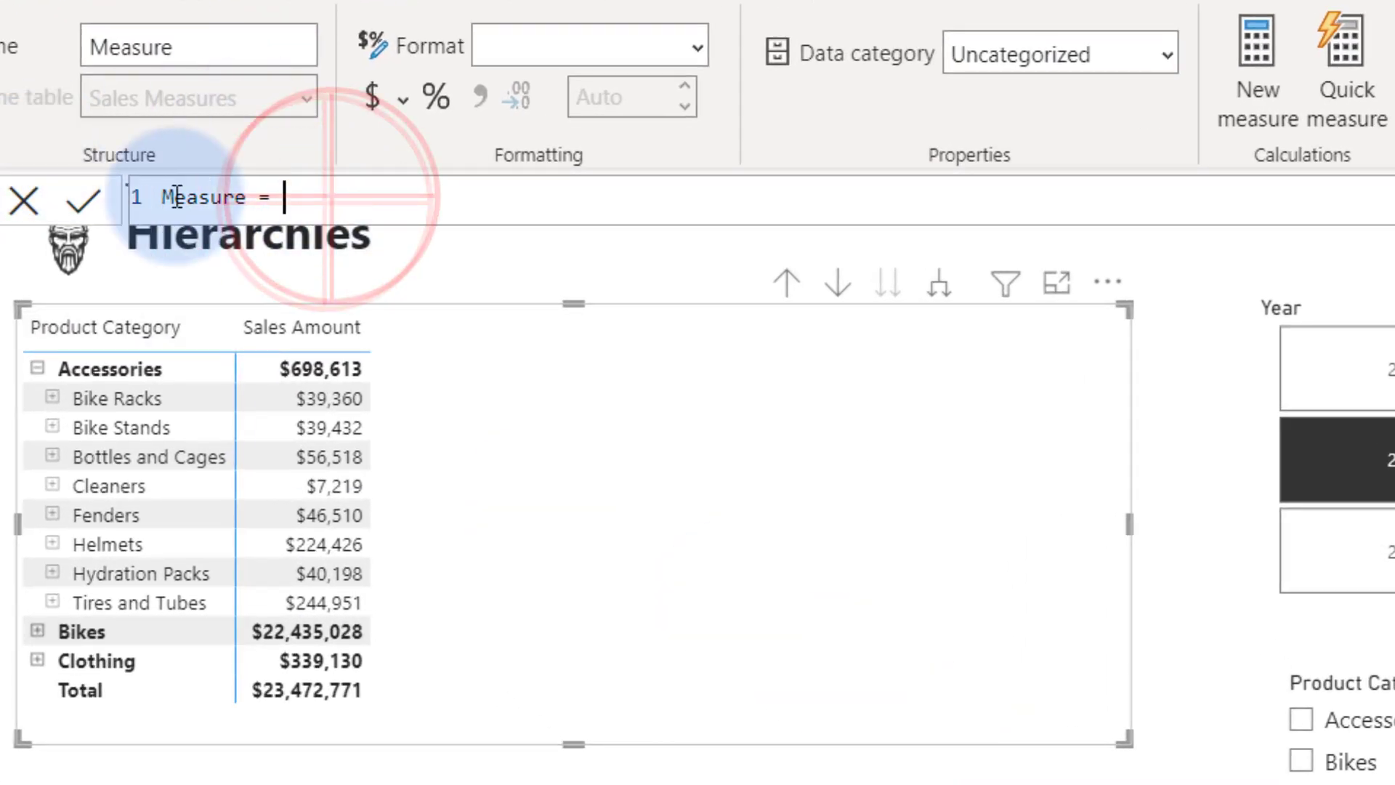
type("Product Level =     VAR IsProductInScope = ISINSCOPE(DimProduct[Product Name])     VAR IsSubCategoryInScope = ISINSCOPE(DimProduct[Product Sub Category])     VAR IsCategoryInScope = ISINSCOPE(DimProduct[Product Category])     VAR Result =             SWITCH(                 TRUE(),                 IsProductInScope, \"Product\",                 IsSubCategoryInScope, \"Subcategory\",                 IsCategoryInScope, \"Category\",                 \"No Filter\"             )     RETURN         Result")
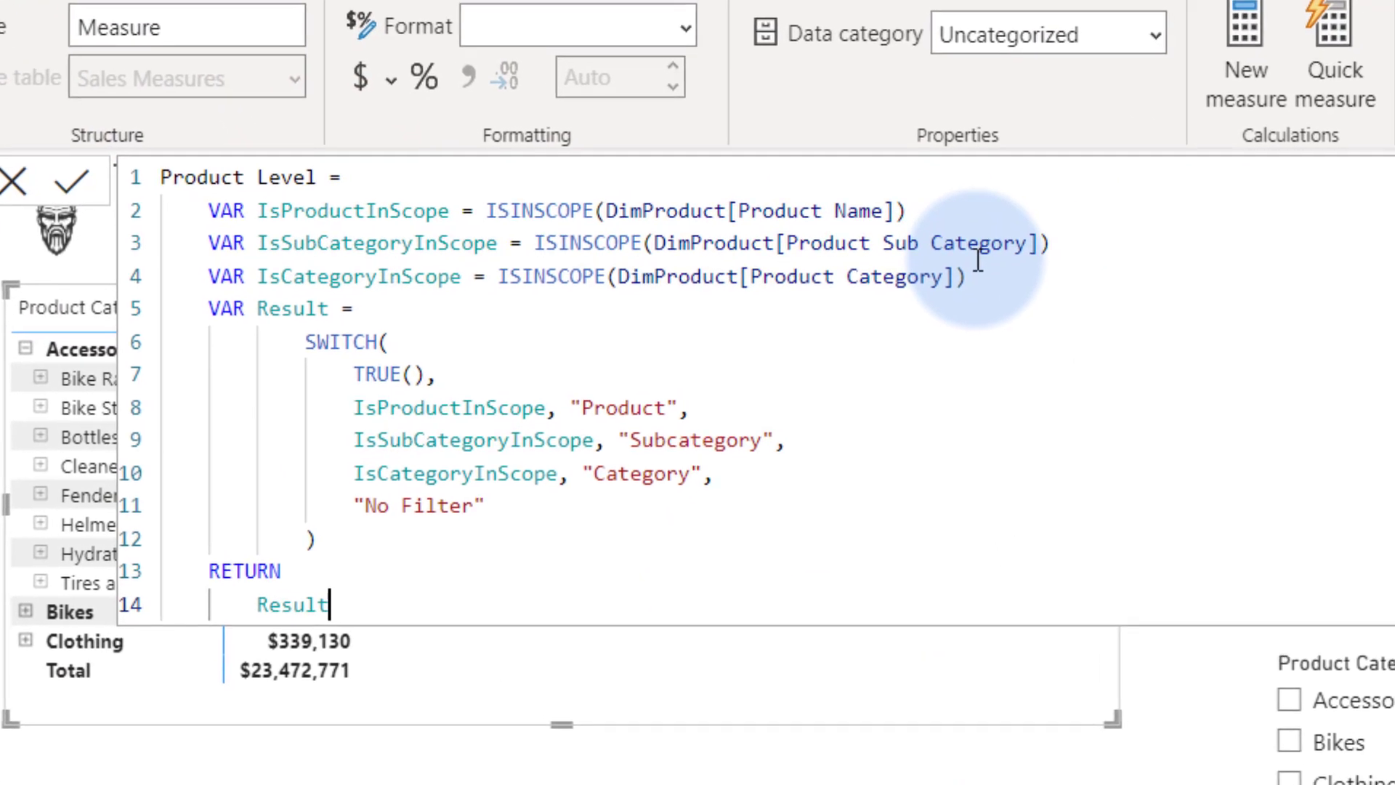
Step: Examine the SWITCH statement of the Product Level measure, following its branches from product through subcategory and category to "No Filter"
left_click(559, 296)
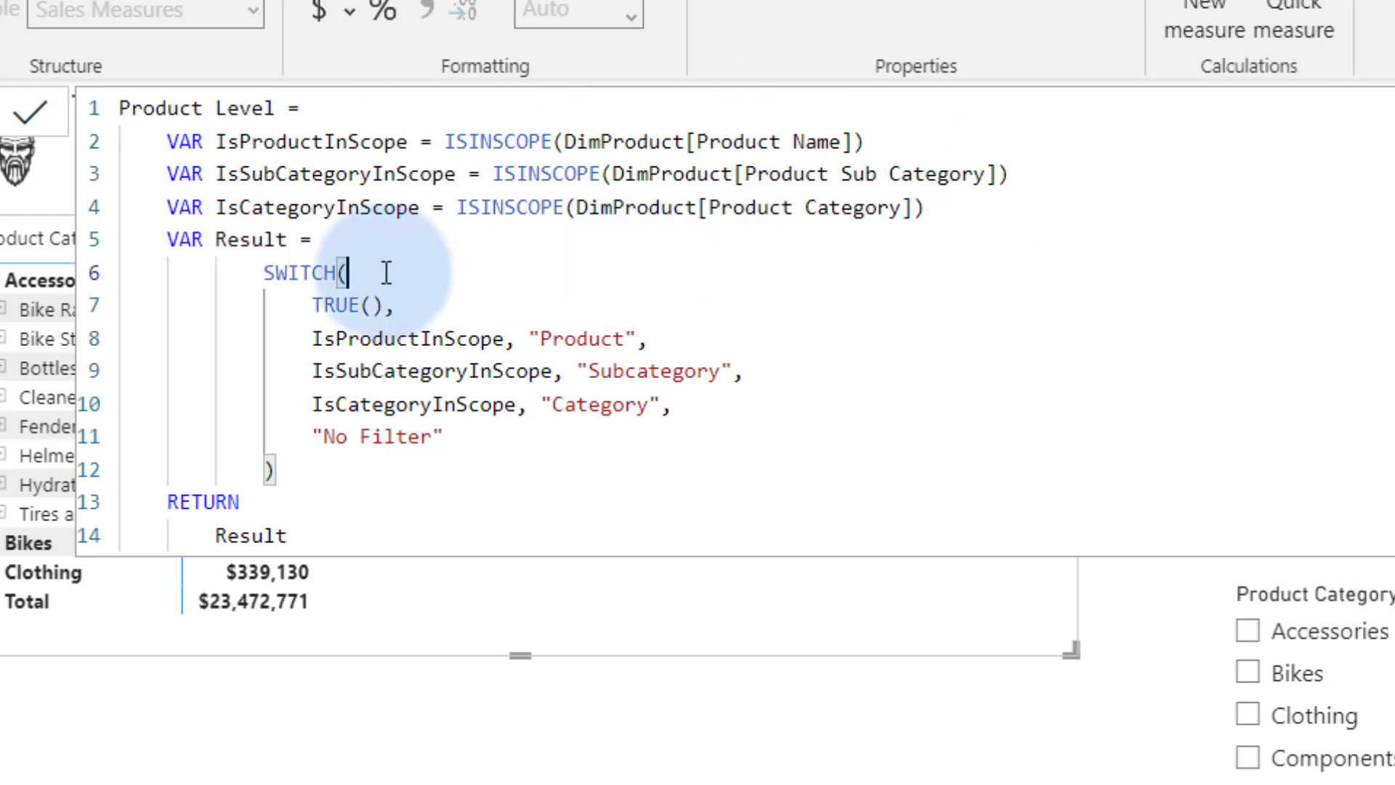
left_click_drag(268, 277, 368, 265)
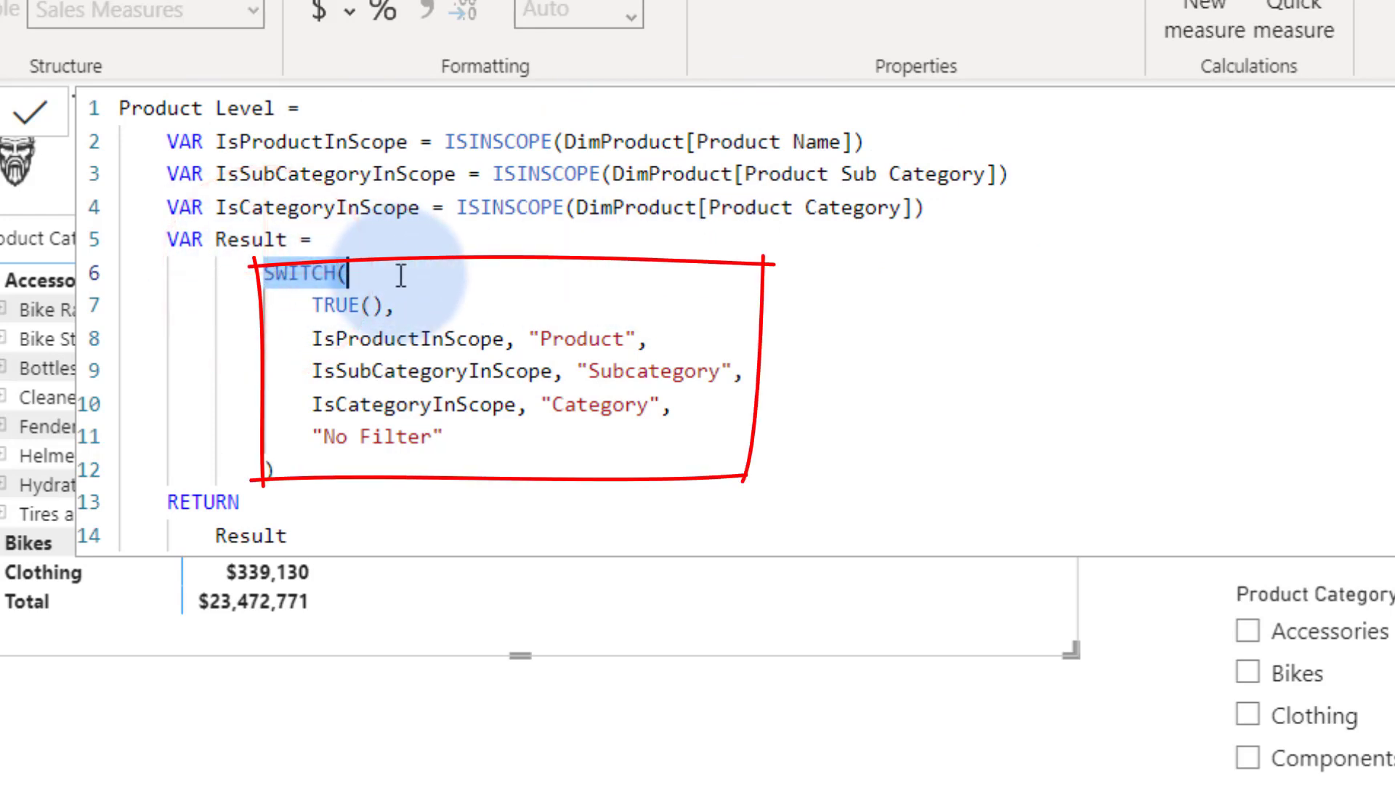
left_click(263, 273)
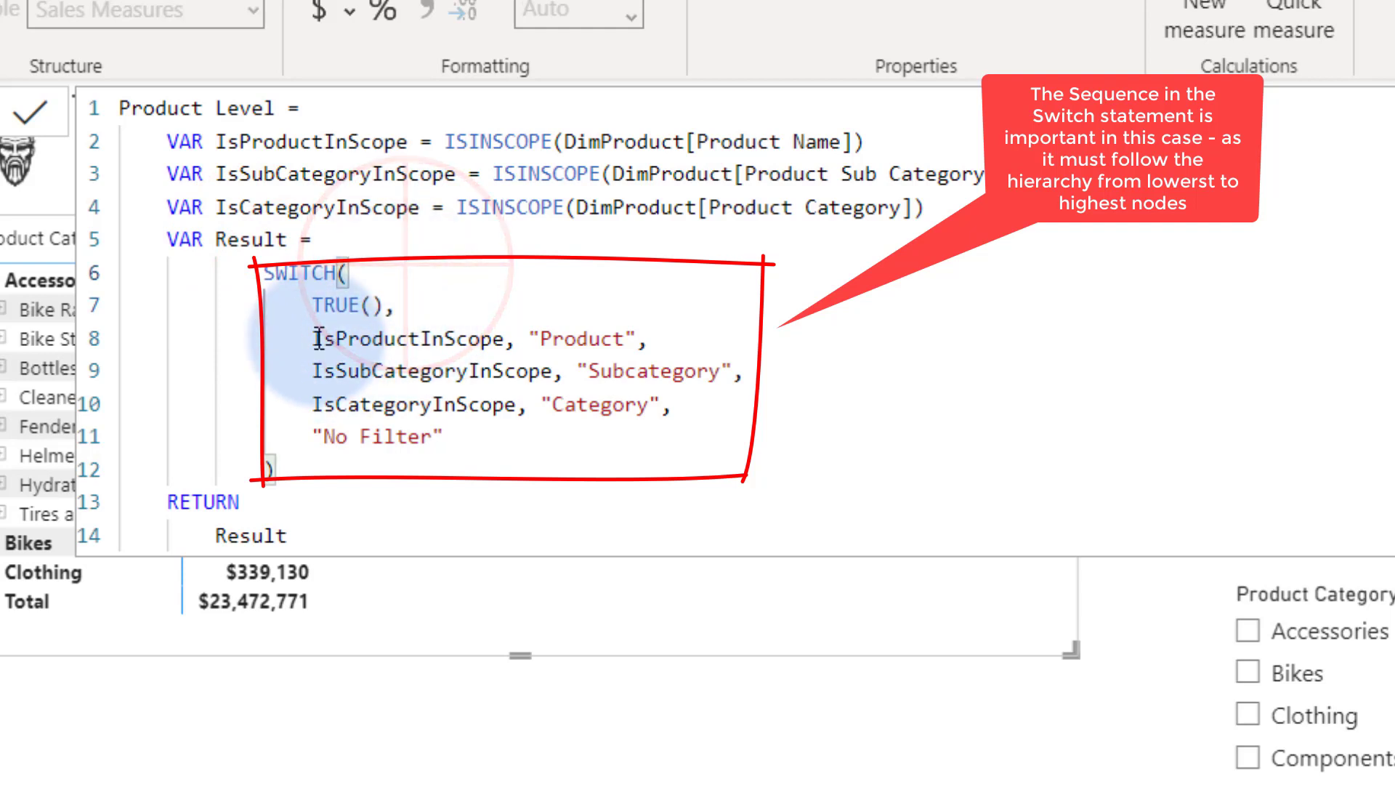
left_click(302, 274)
left_click_drag(310, 340, 650, 340)
left_click_drag(452, 142, 793, 142)
left_click_drag(649, 338, 541, 339)
left_click_drag(365, 358, 710, 320)
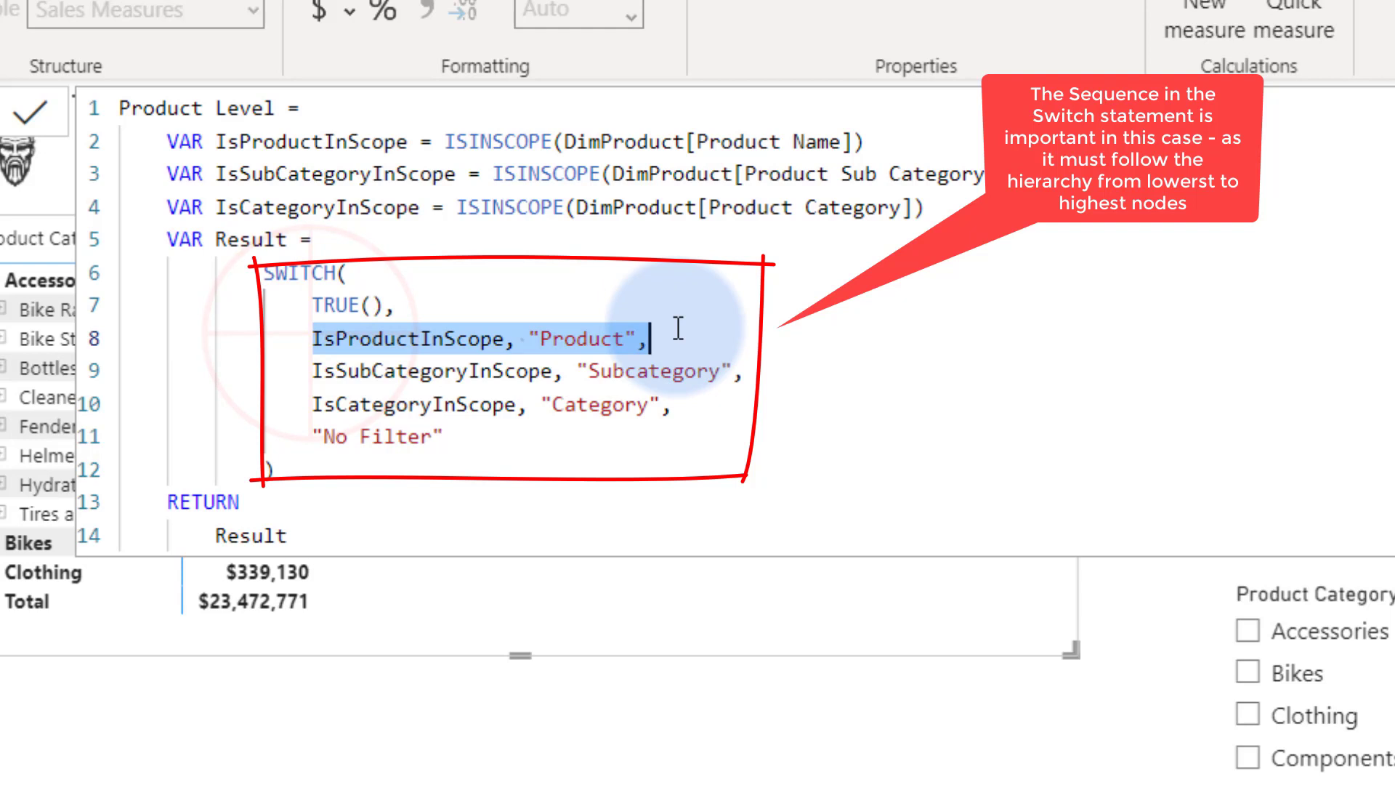
left_click(315, 373)
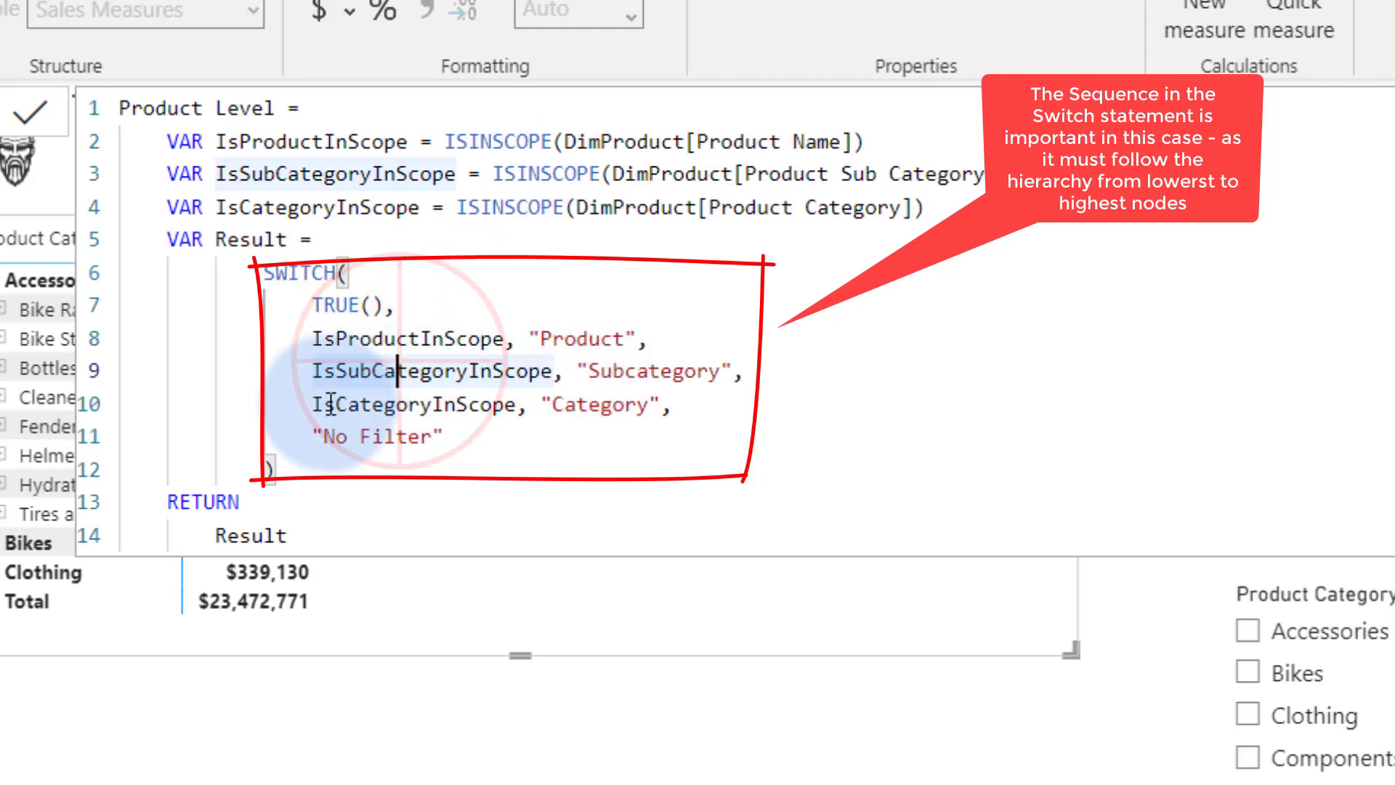
left_click_drag(312, 405, 521, 405)
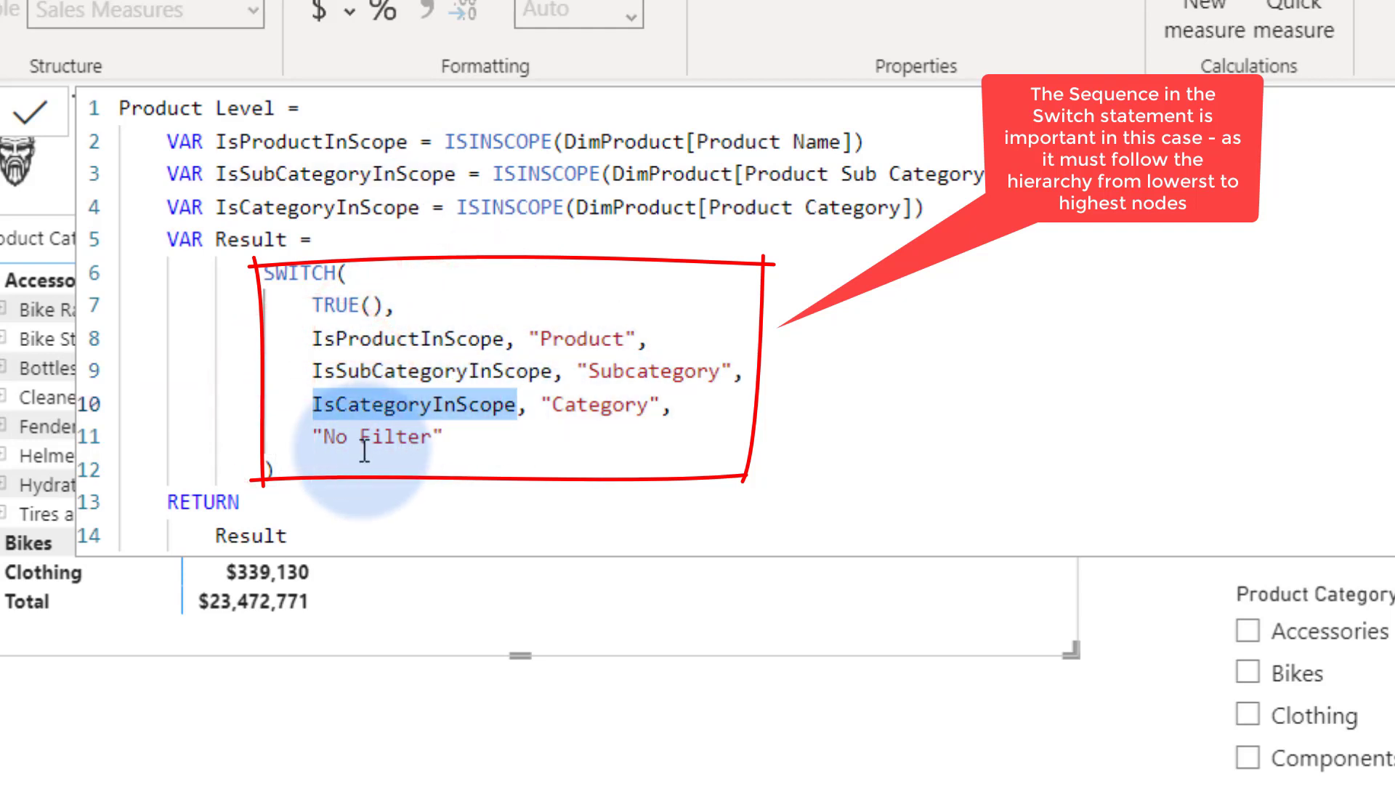
left_click_drag(313, 428, 458, 433)
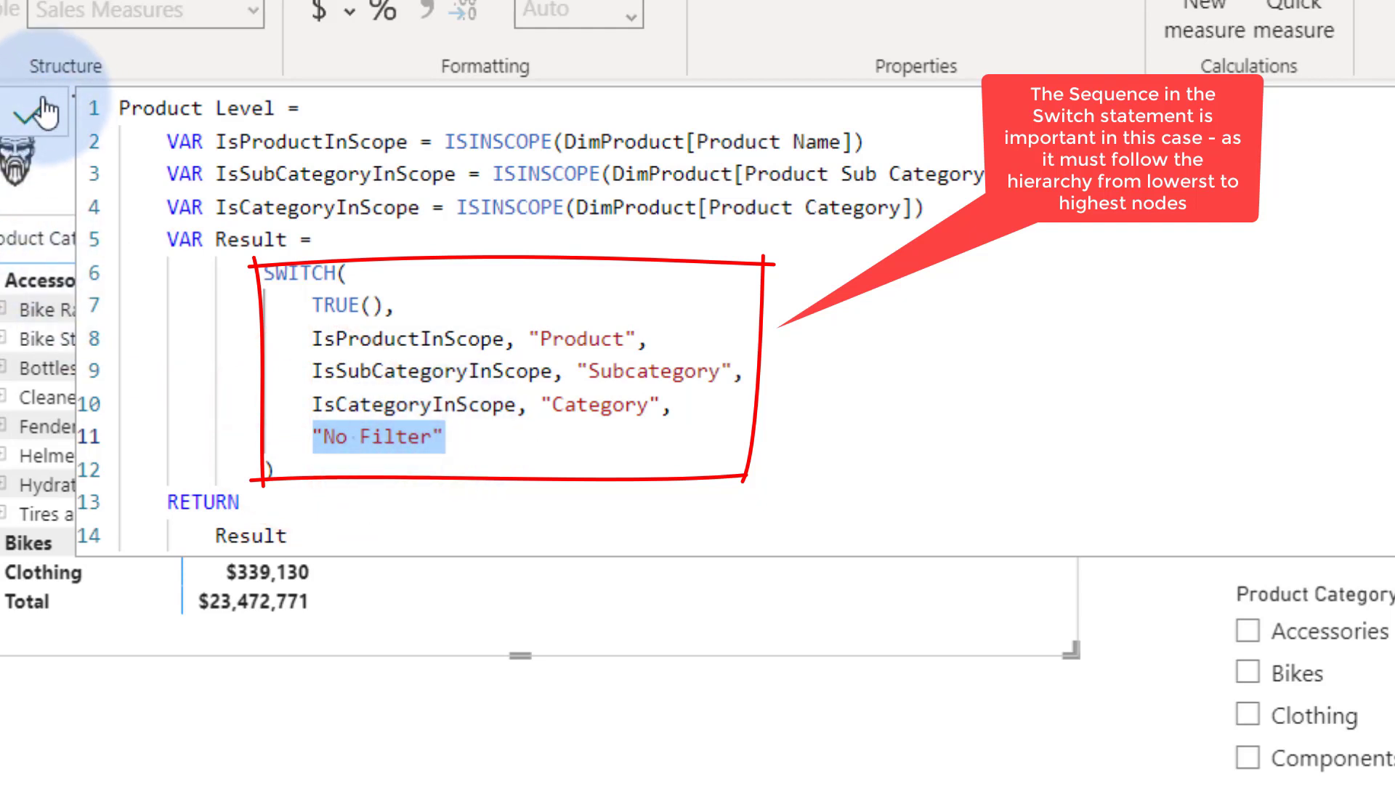
left_click_drag(317, 333, 665, 411)
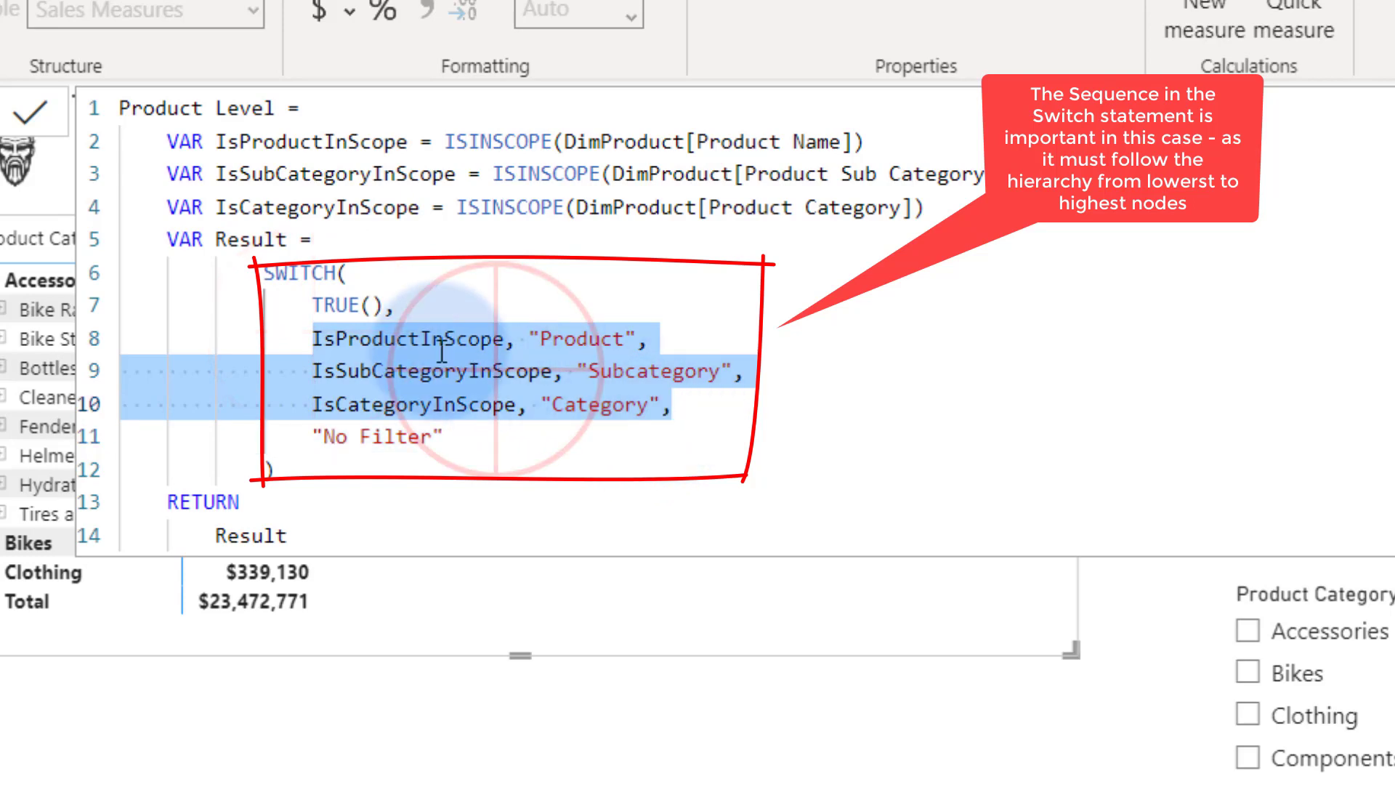
left_click(494, 366)
left_click_drag(313, 338, 715, 396)
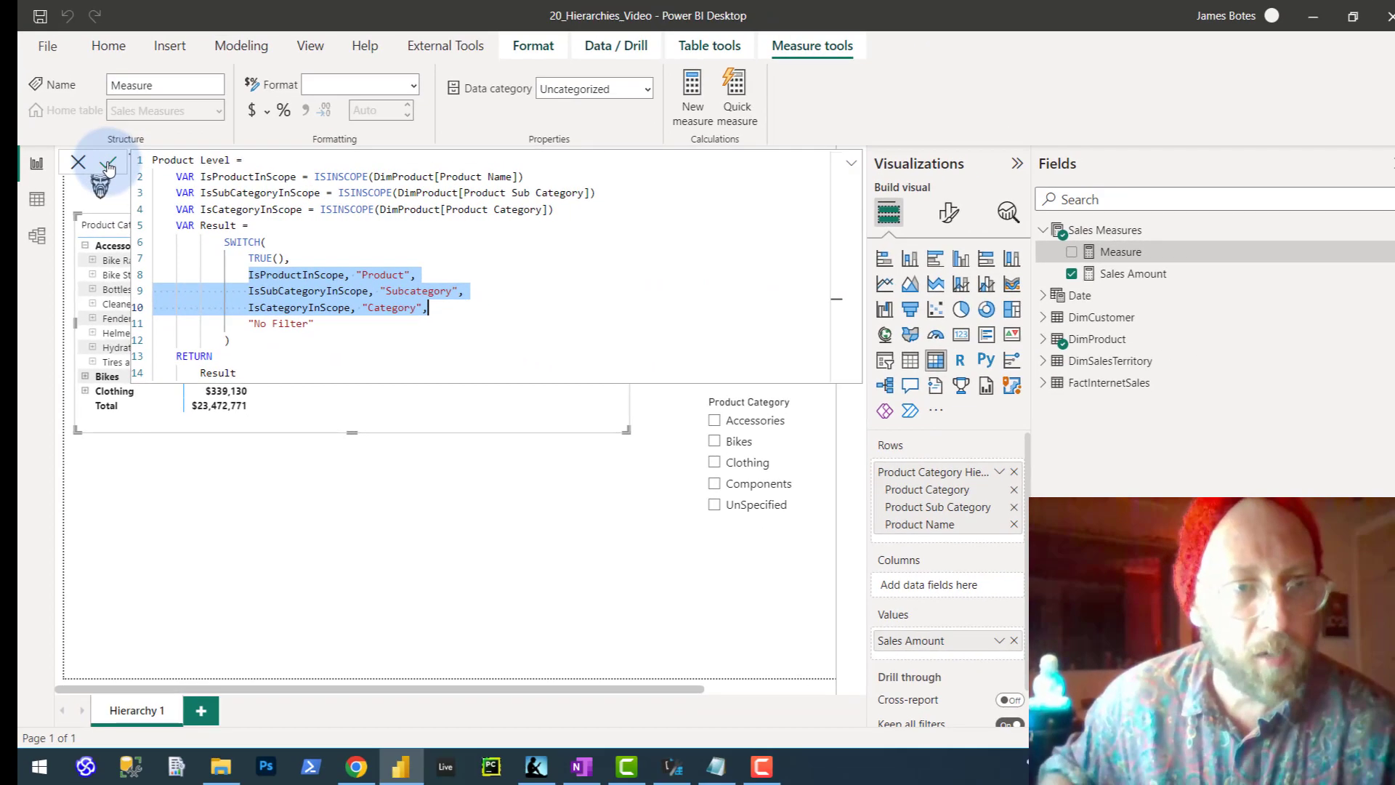
Step: Save the Product Level measure, collapse the formula editor and add the measure to the matrix values
left_click(852, 169)
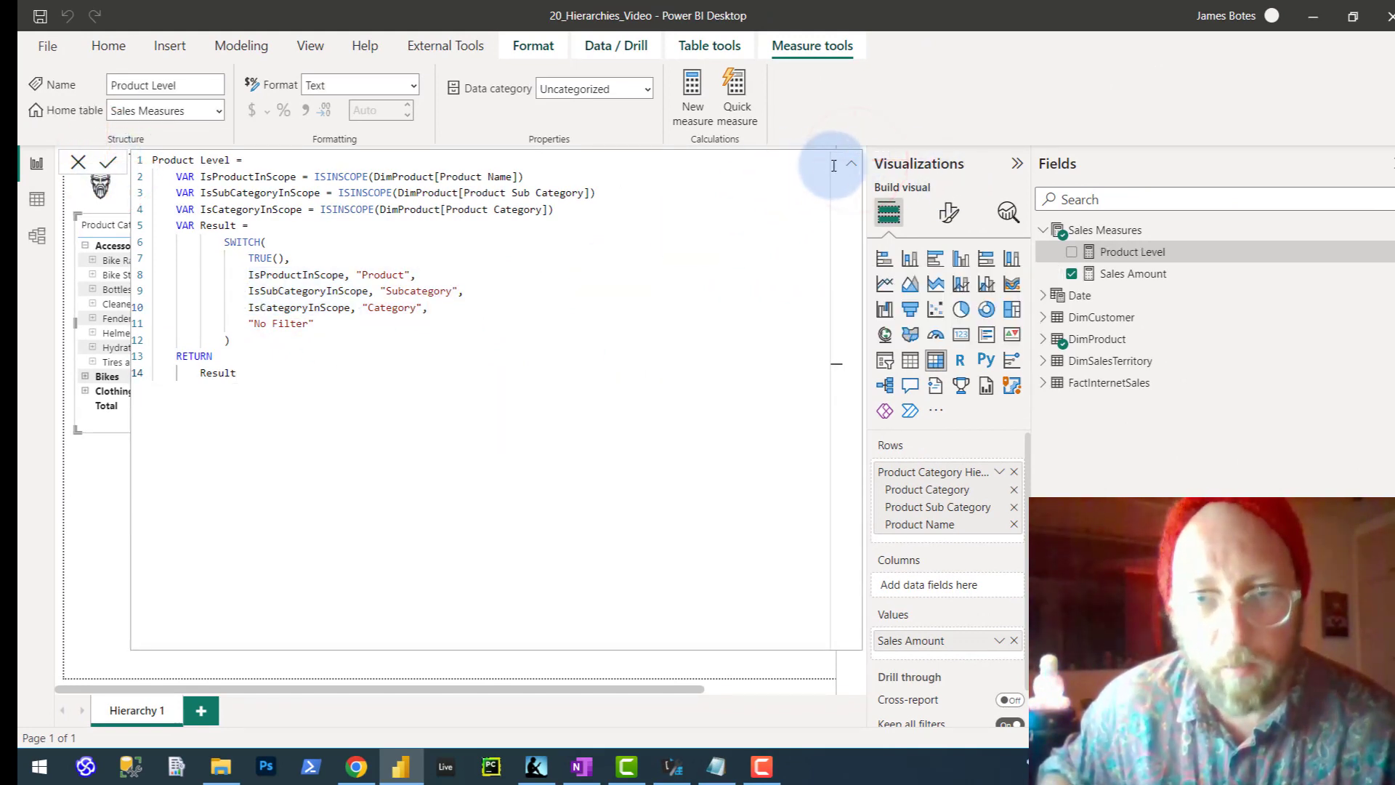
left_click(845, 172)
left_click(452, 287)
left_click_drag(1120, 251, 986, 649)
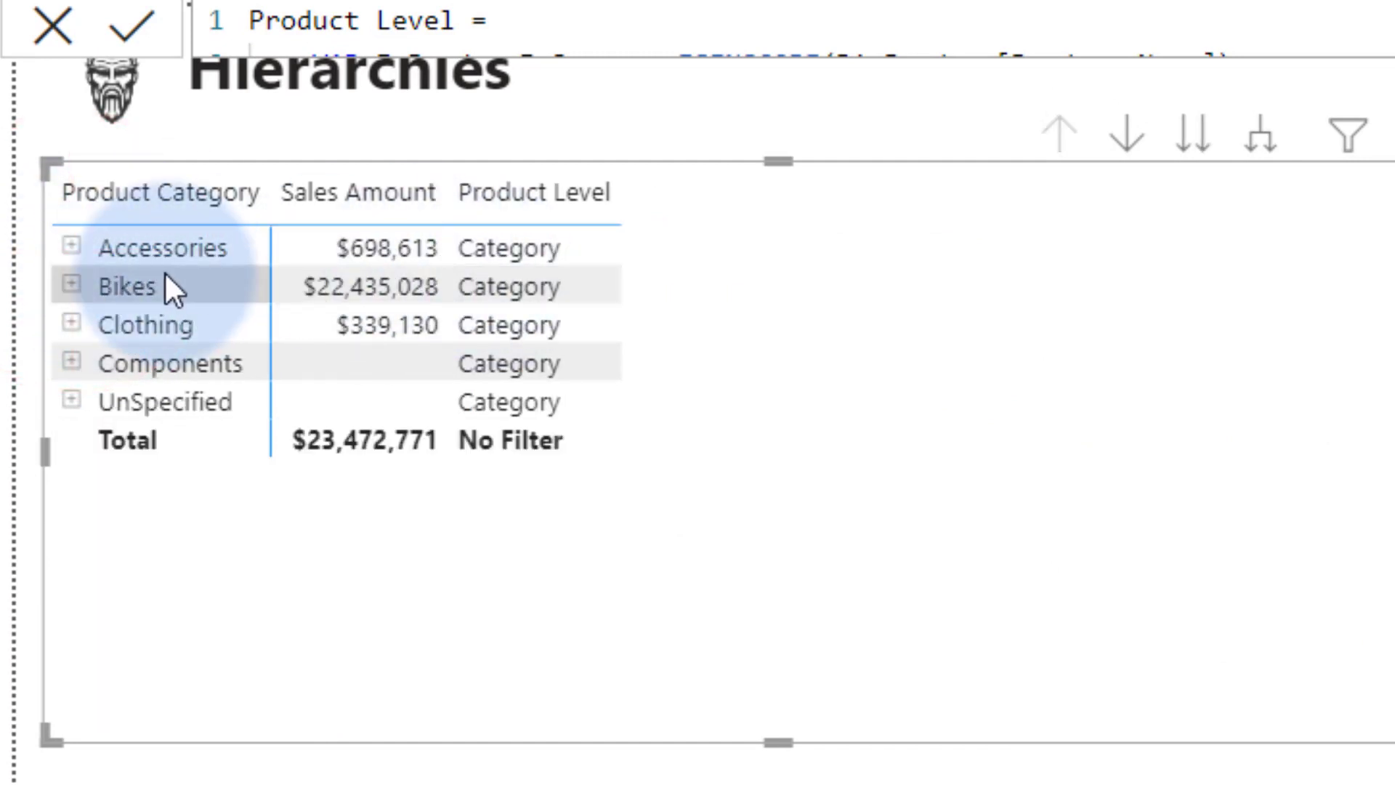
Step: Inspect the Product Level values by expanding Accessories and Bike Racks in the matrix, leaving both collapsed
left_click(71, 246)
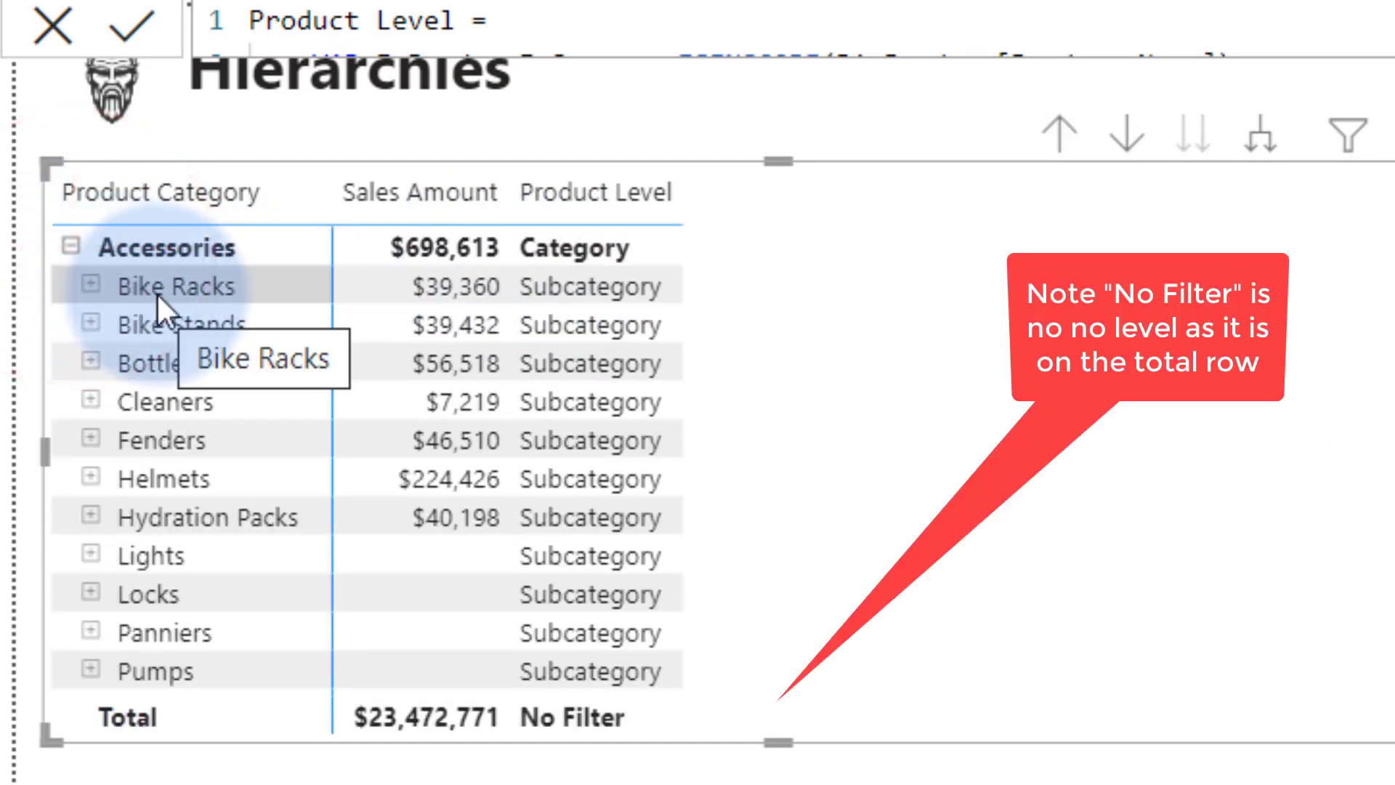
left_click(90, 285)
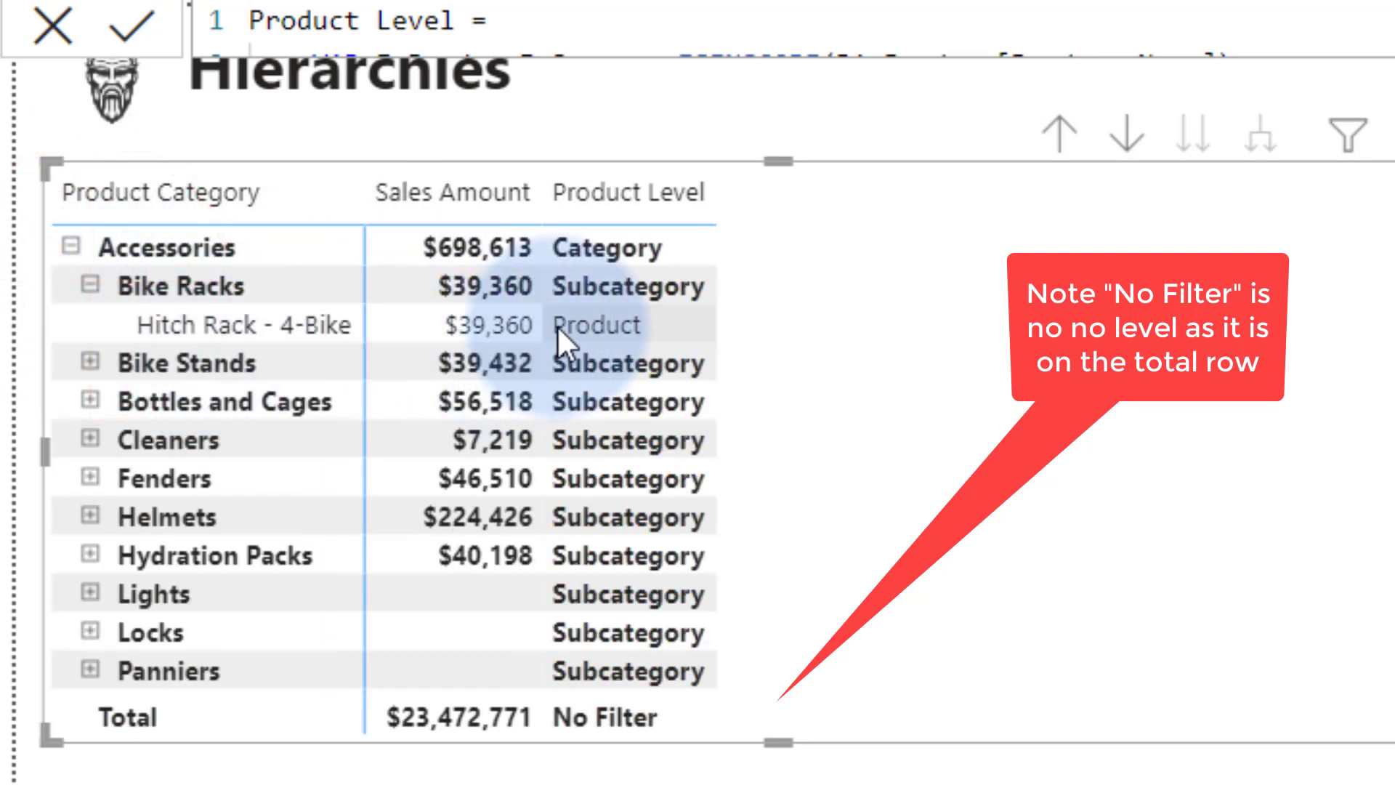
left_click(90, 285)
left_click(71, 247)
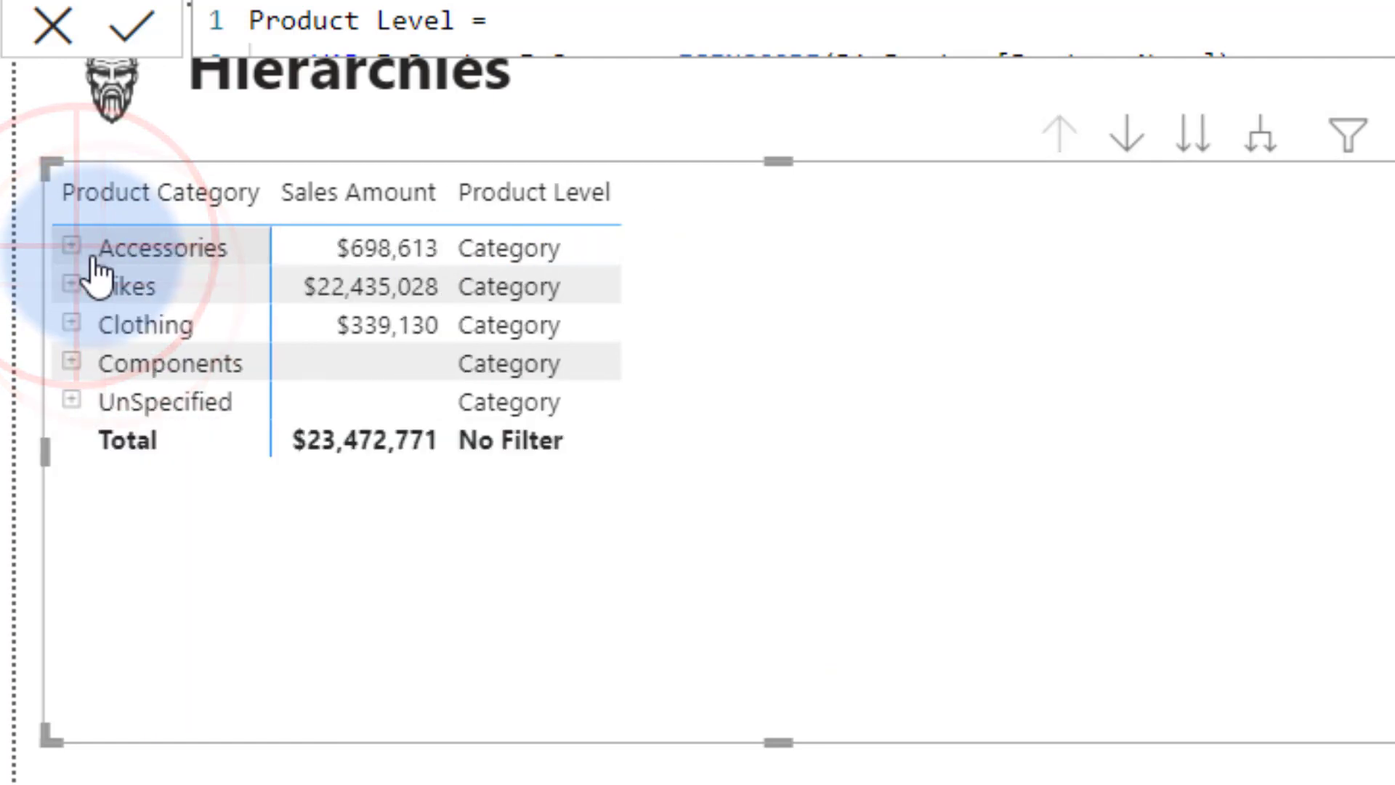
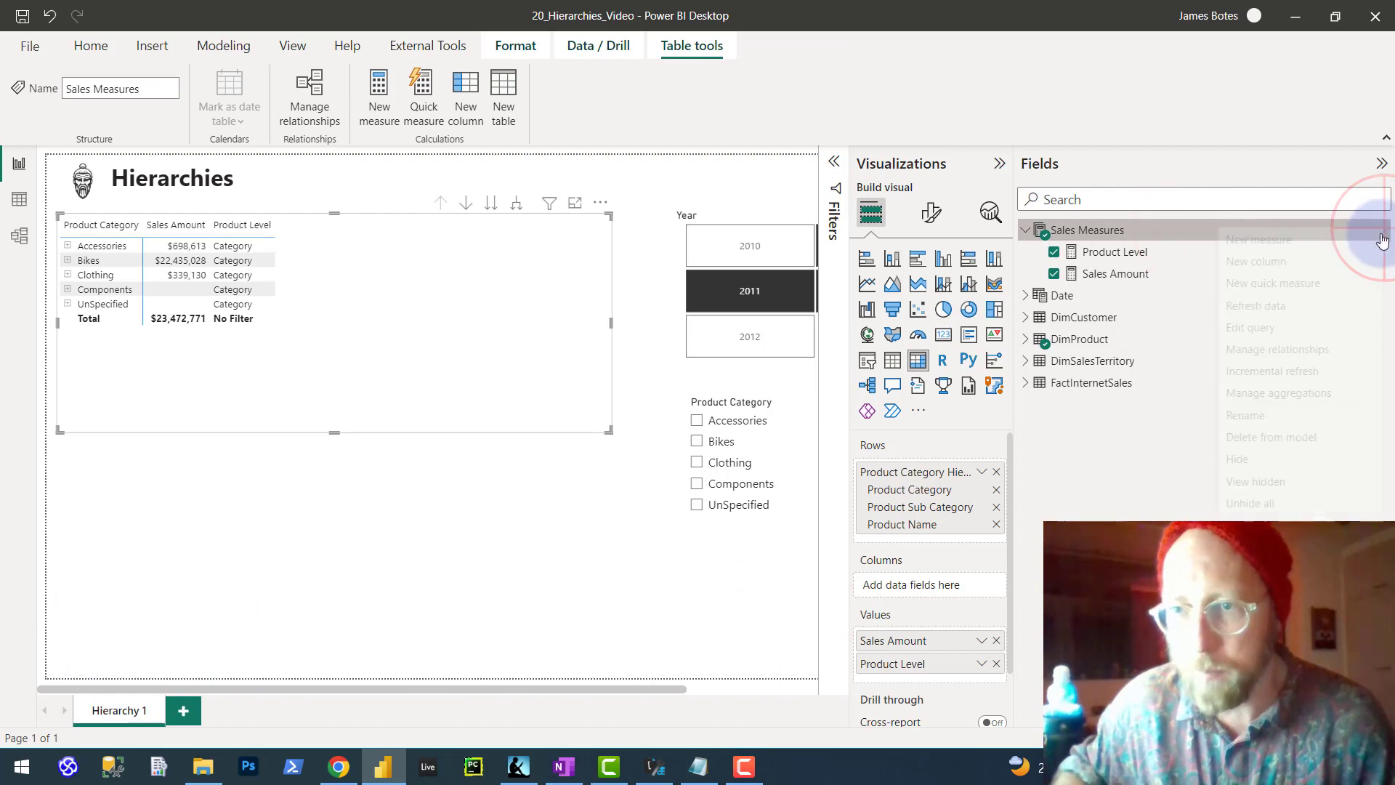
Step: Create a % Parent measure in Sales Measures by pasting the DAX that divides Sales Amount by a denominator switched on Product Level
left_click(1383, 231)
left_click(848, 167)
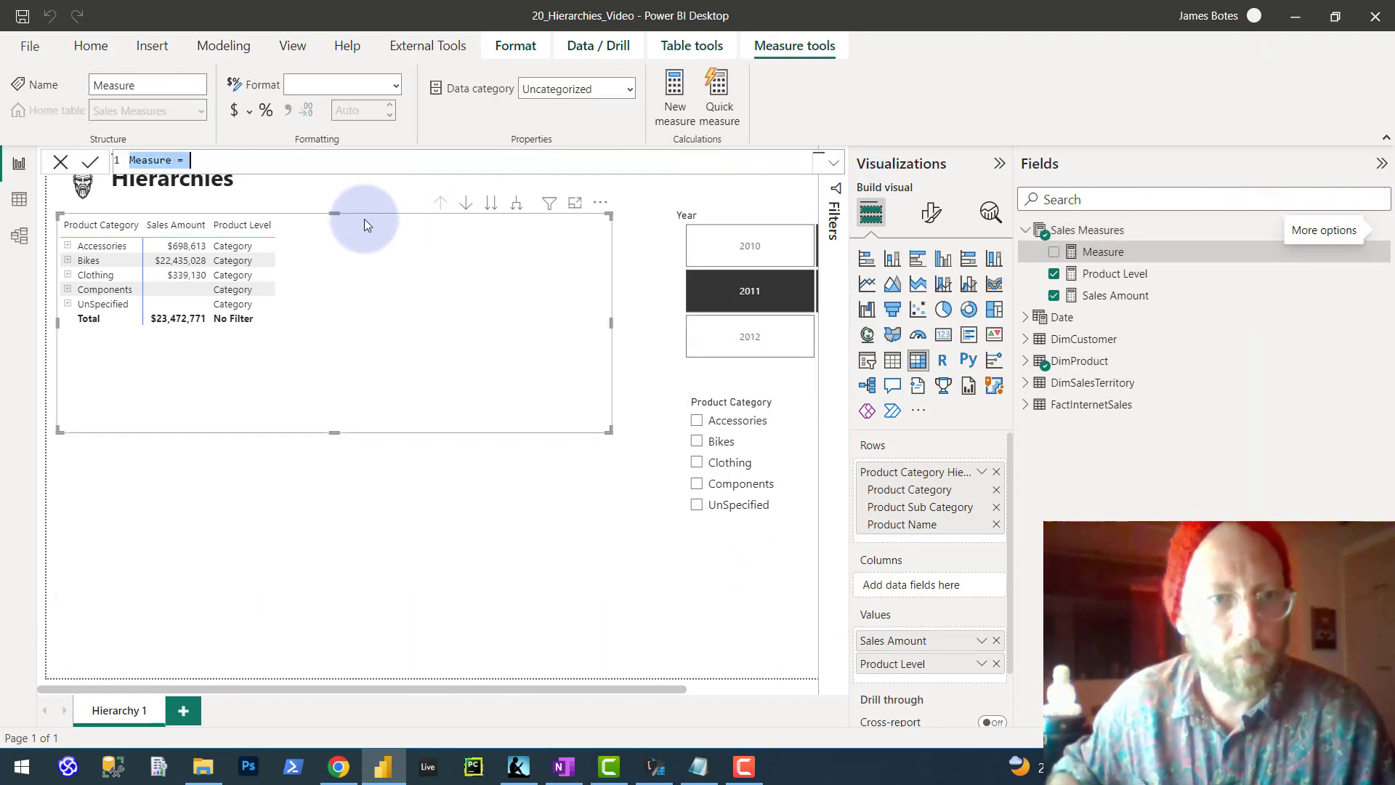
key("ctrl+v")
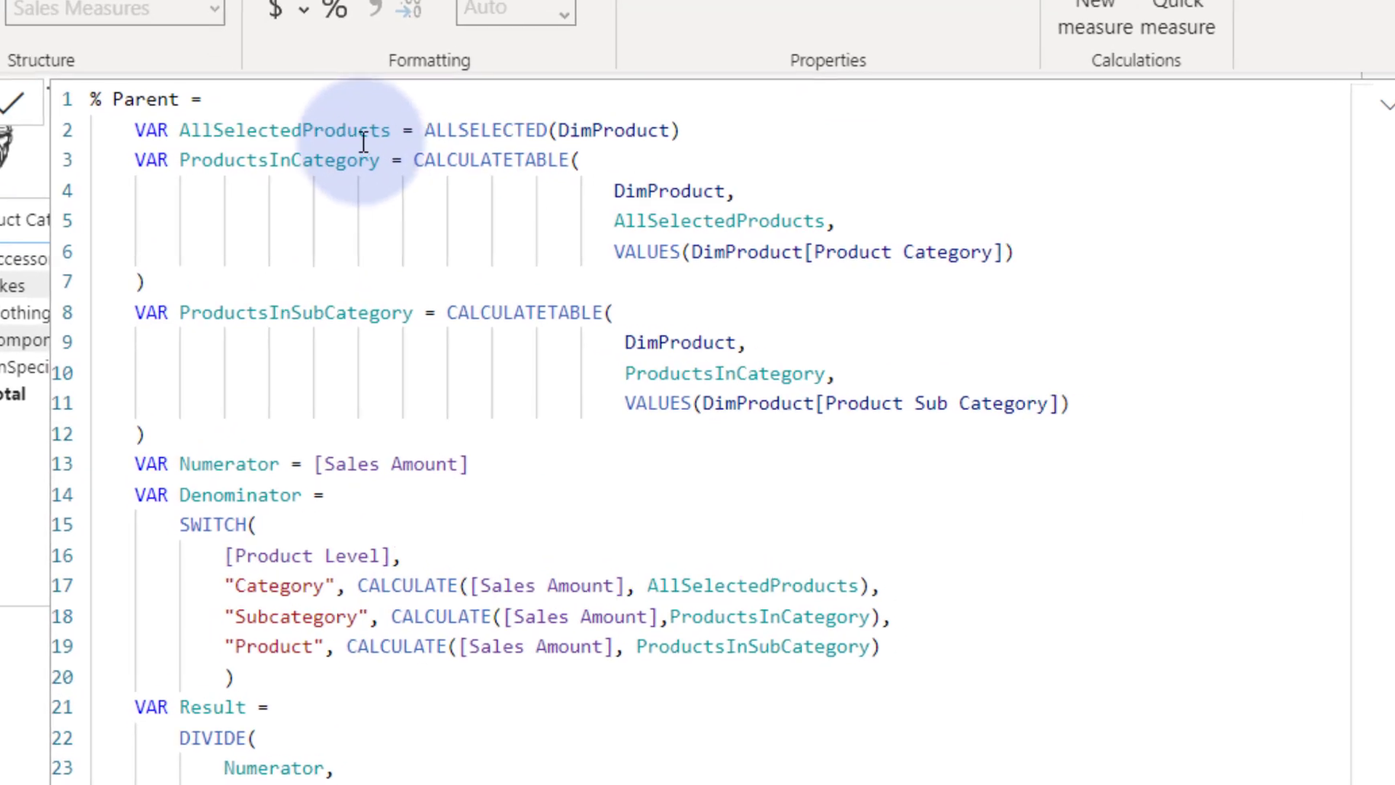
Step: Examine the AllSelectedProducts and ProductsInCategory variables of the % Parent measure, including the ALLSELECTED, CALCULATETABLE and VALUES arguments
left_click(302, 188)
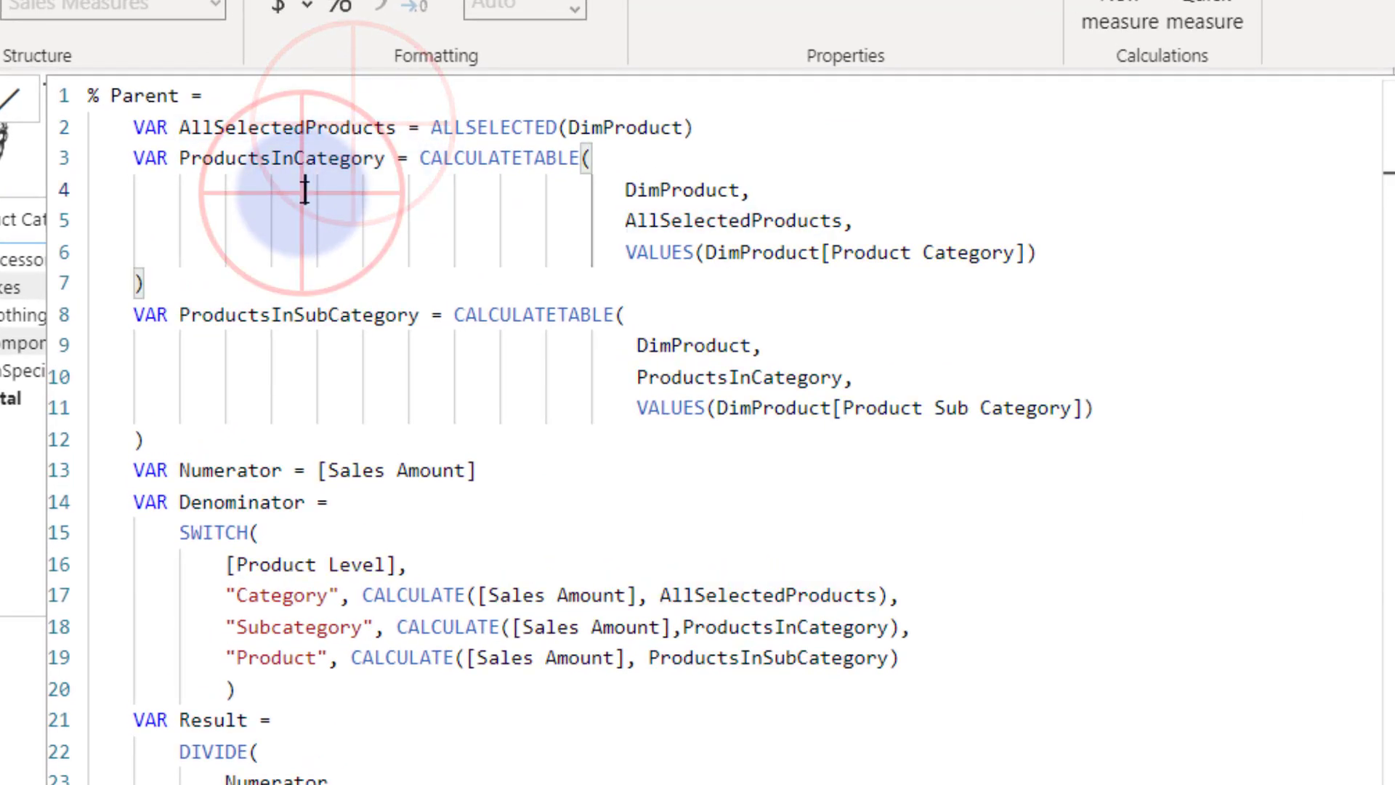
left_click_drag(134, 127, 706, 118)
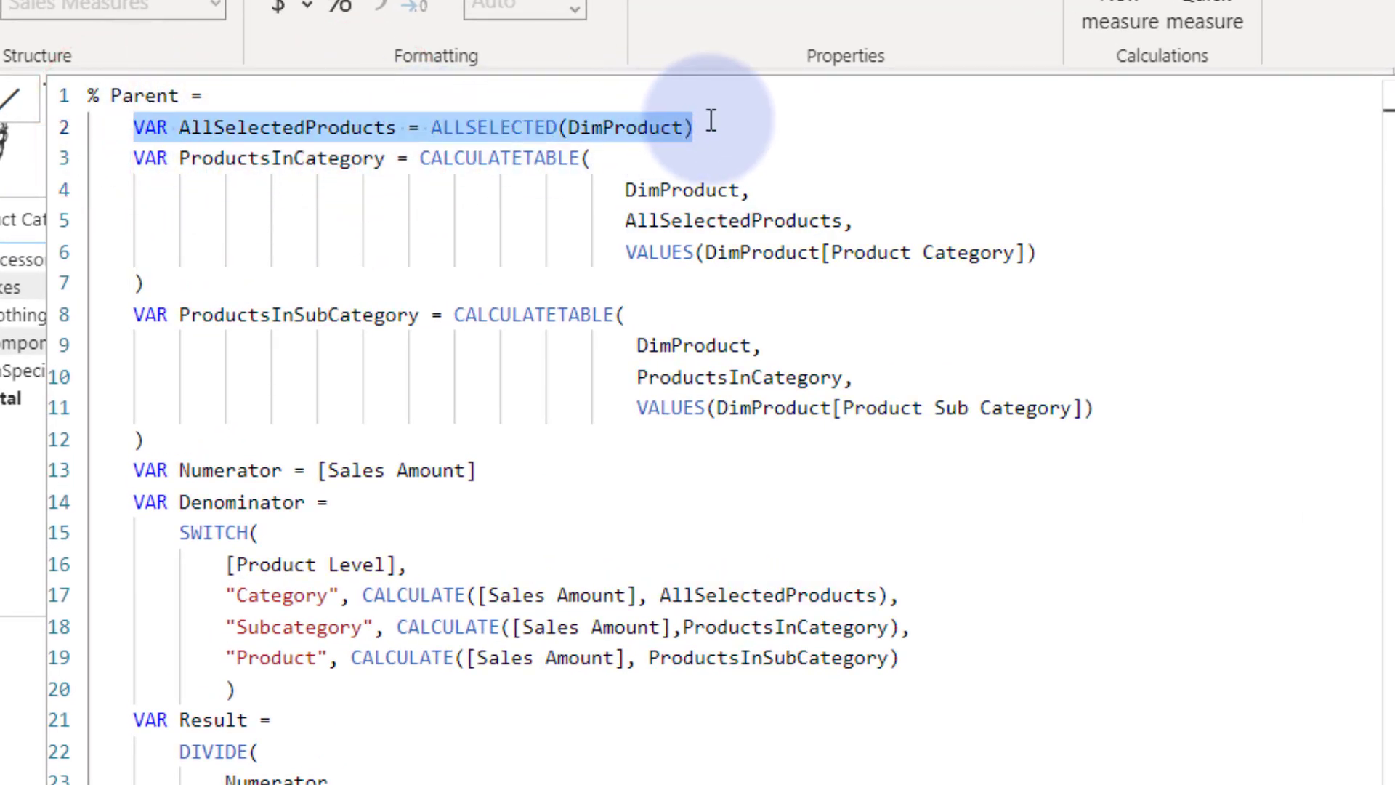
left_click(710, 123)
left_click_drag(434, 127, 706, 131)
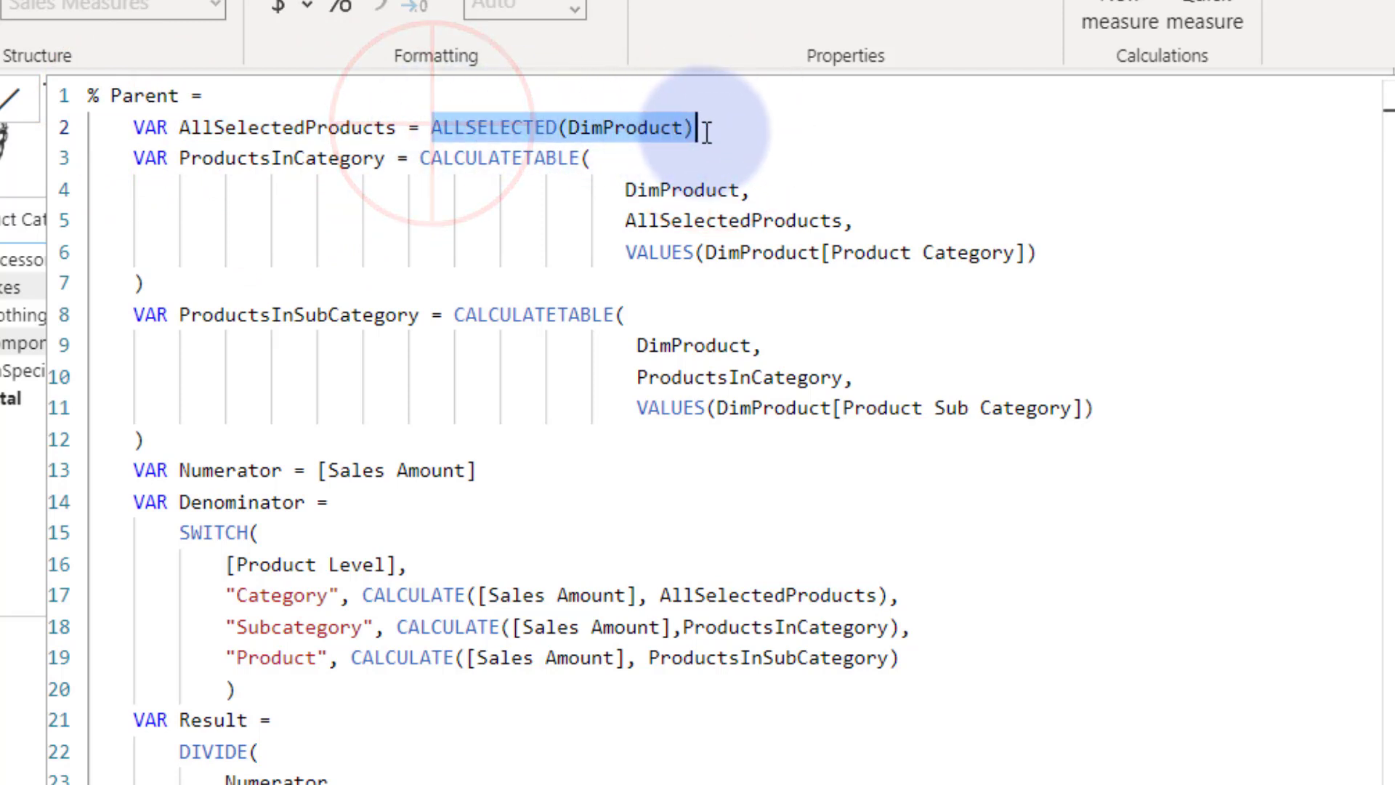
left_click(656, 231)
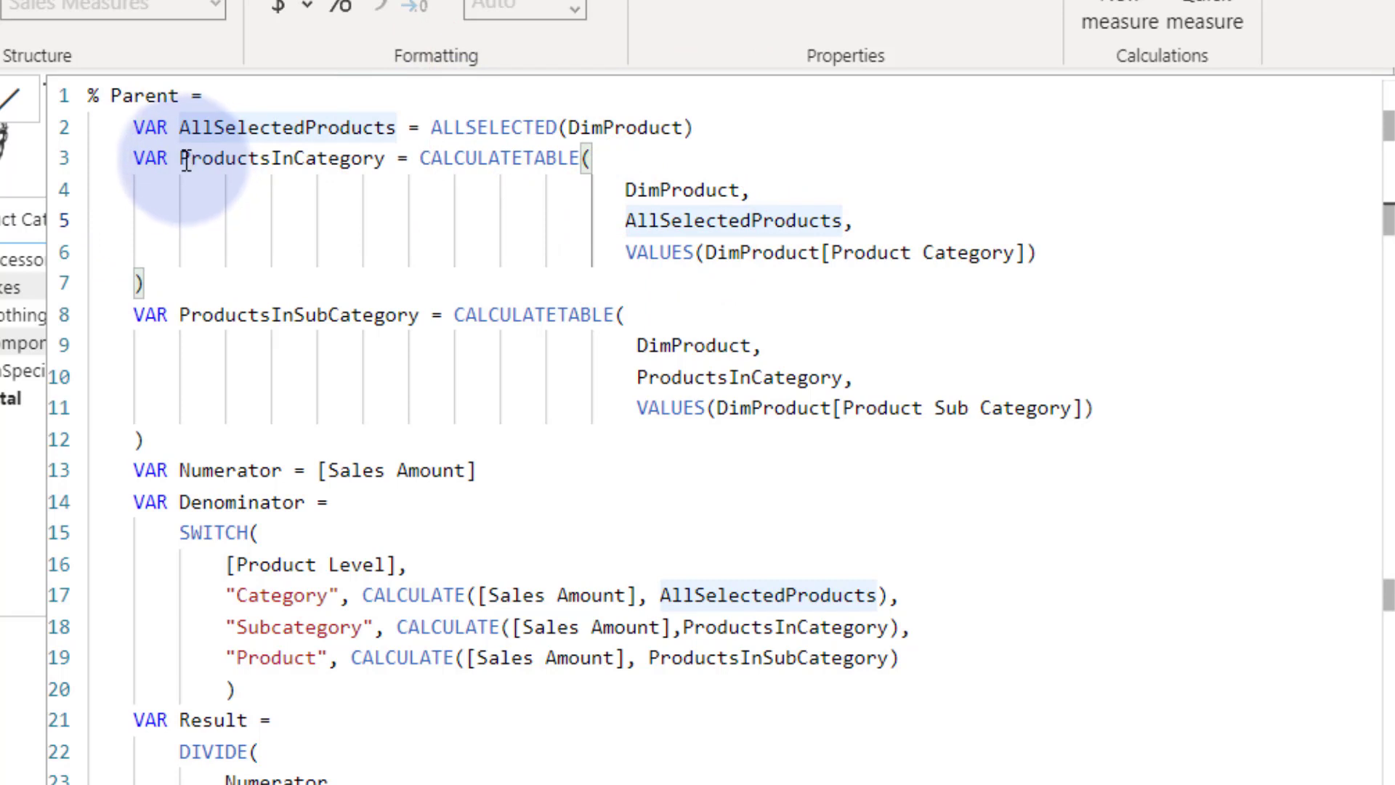
mouse_move(183, 160)
left_mouse_down()
mouse_move(320, 141)
mouse_move(387, 158)
mouse_move(579, 158)
mouse_move(728, 194)
left_mouse_up()
left_click(421, 183)
left_click(661, 190)
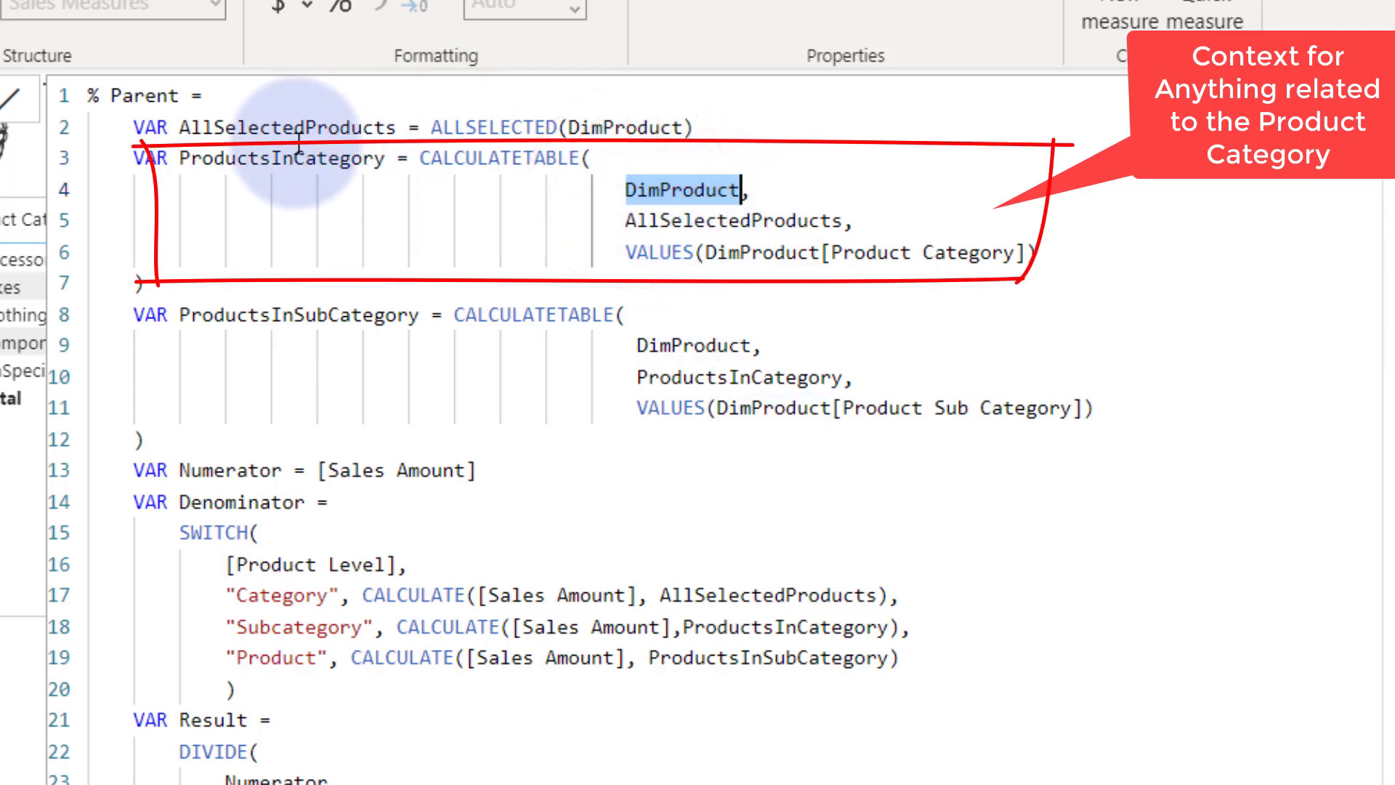
left_click_drag(625, 220, 819, 252)
left_click(626, 314)
left_click(626, 253)
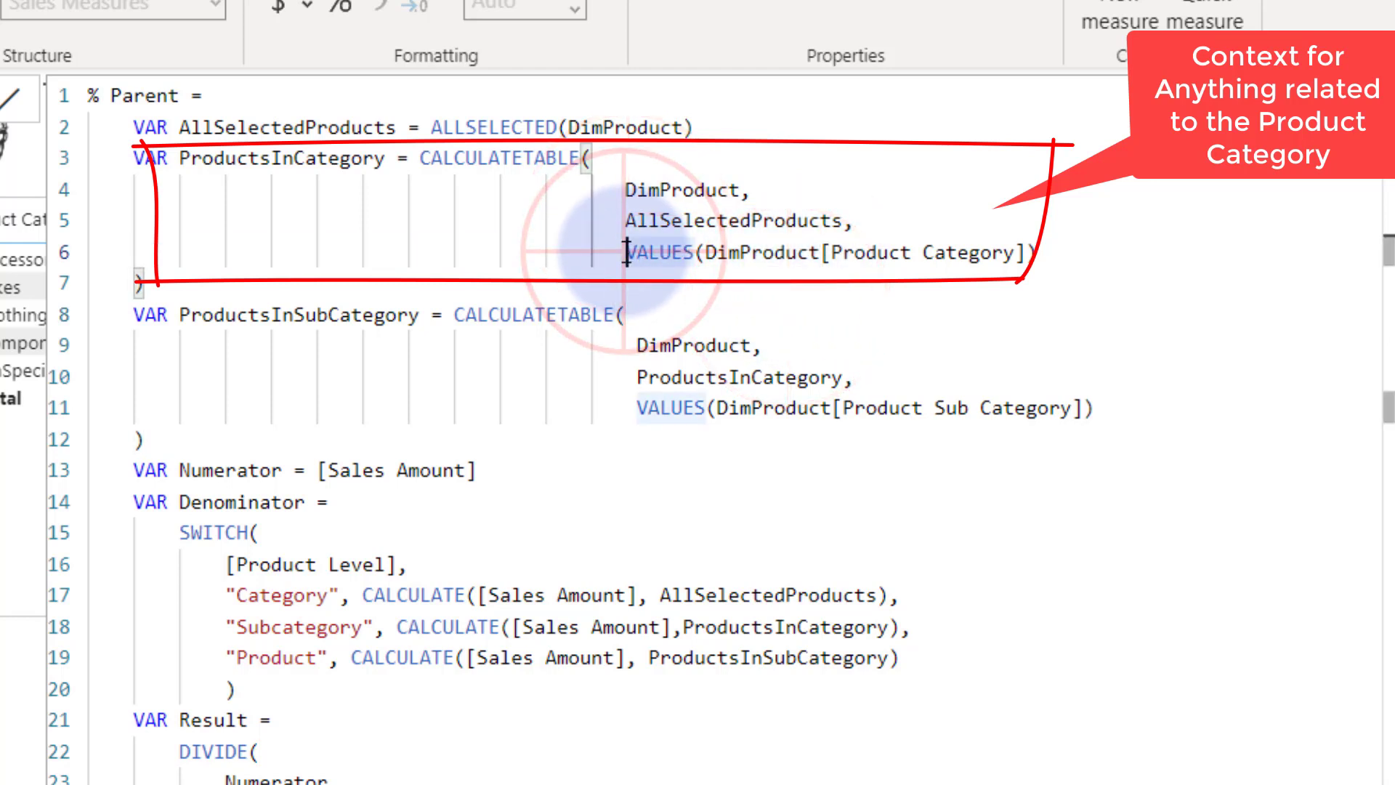
left_click_drag(642, 253, 1038, 252)
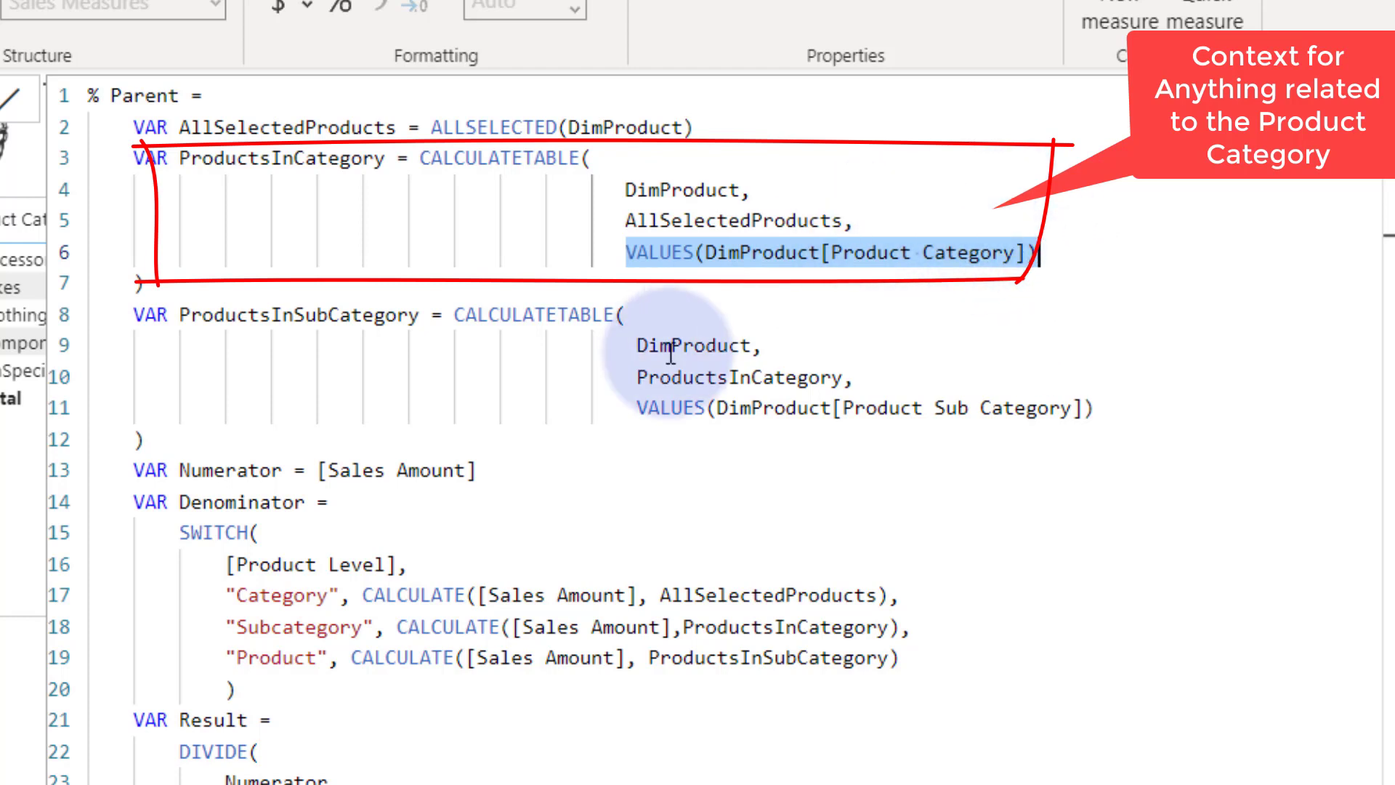
Step: Examine the ProductsInSubCategory table variable, its Product Sub Category filter, and the Numerator variable based on Sales Amount
left_click(330, 315)
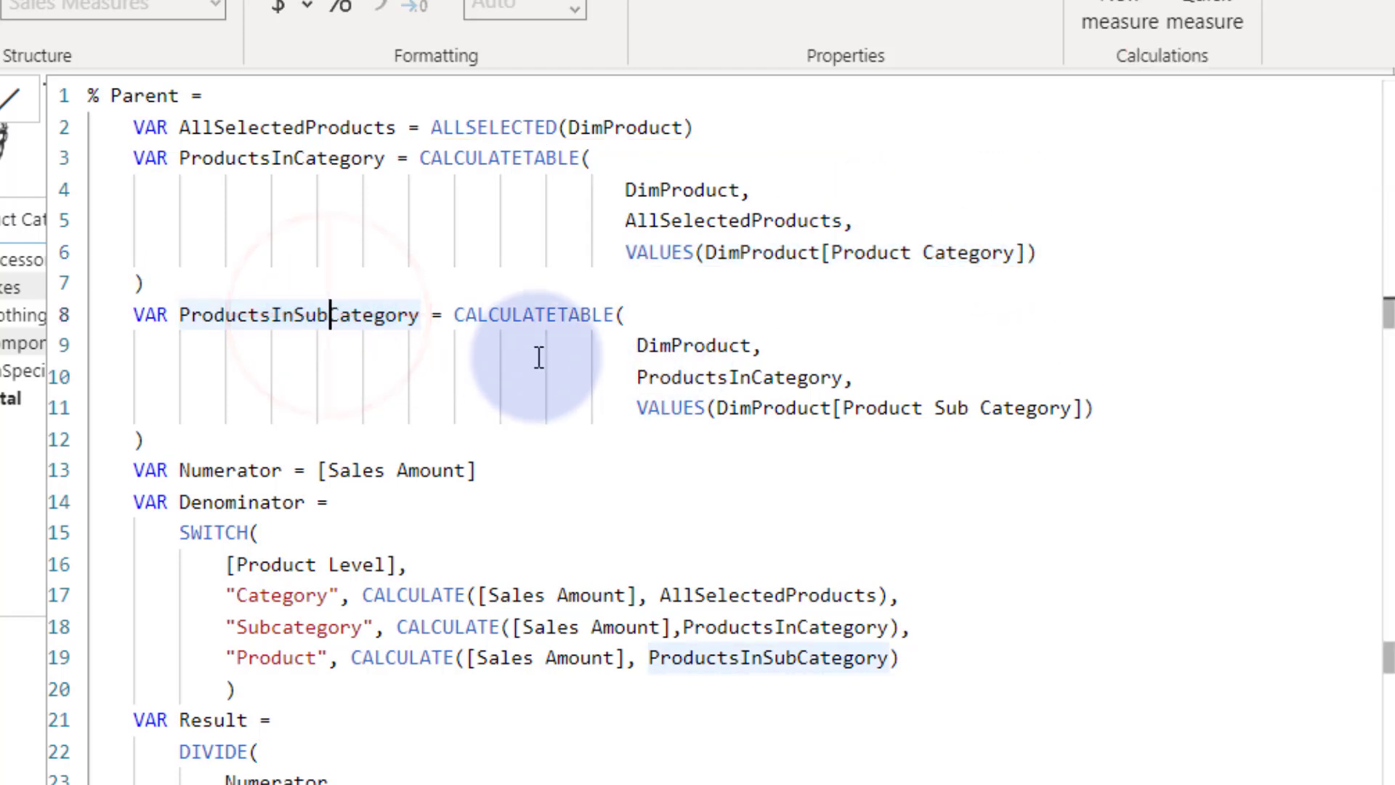
left_click(712, 345)
left_click(720, 377)
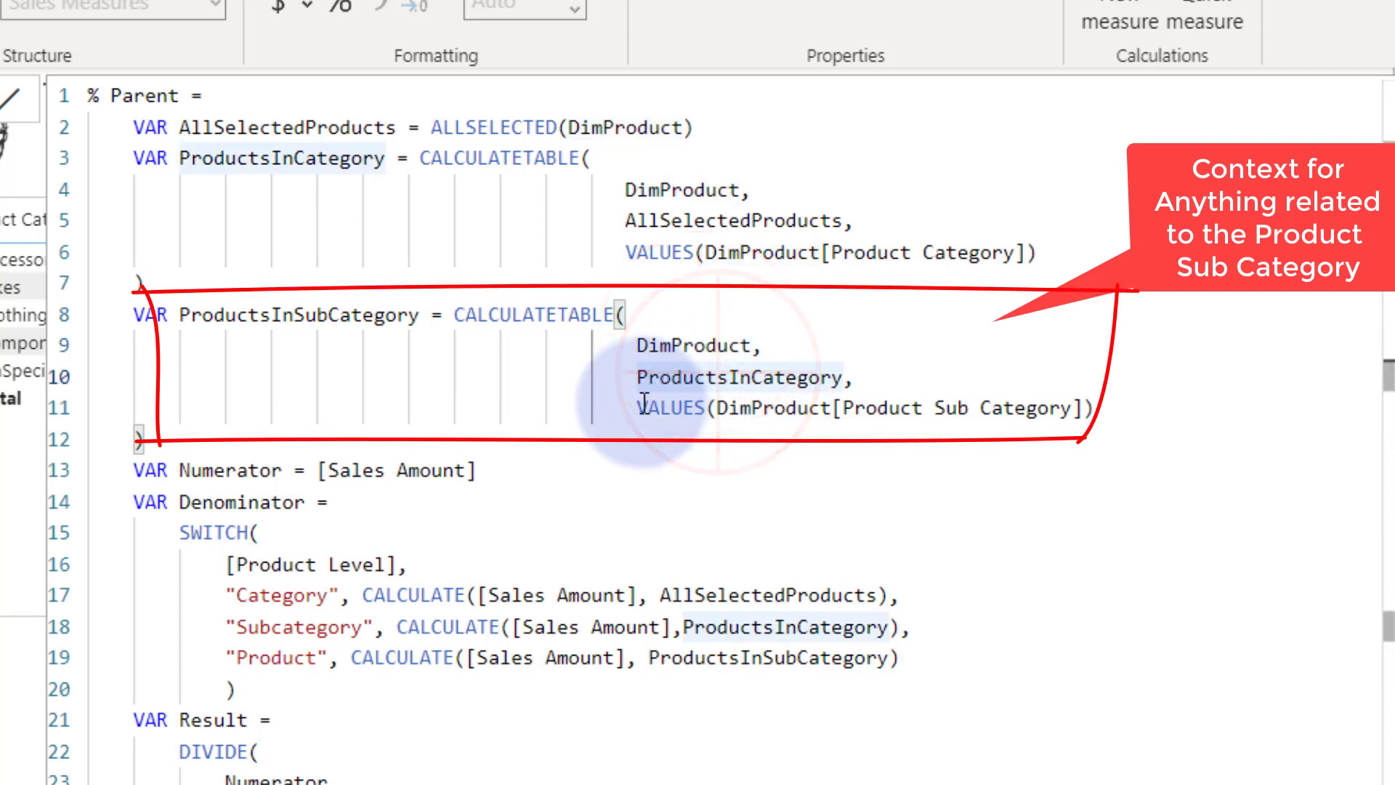
left_click_drag(641, 405, 1114, 399)
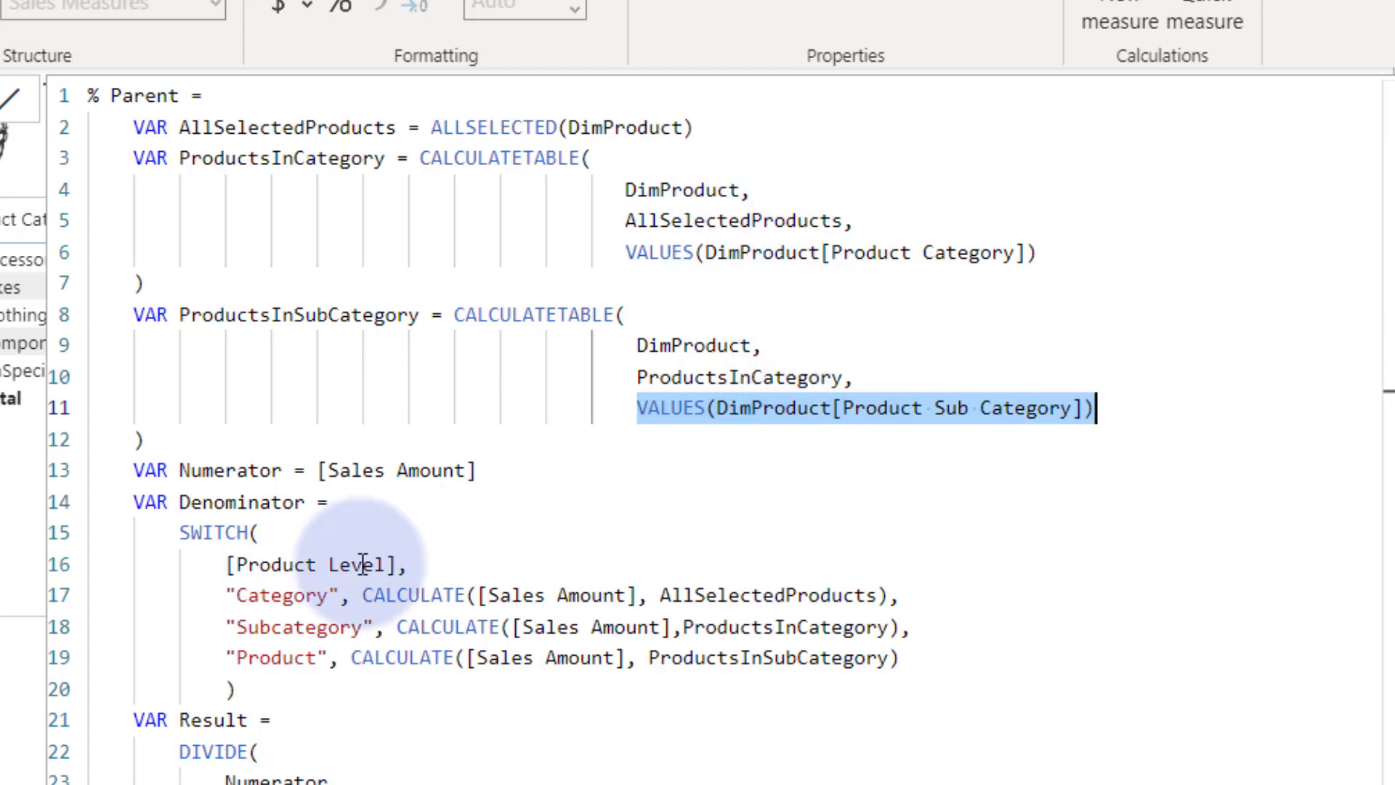
left_click(250, 470)
double_click(187, 472)
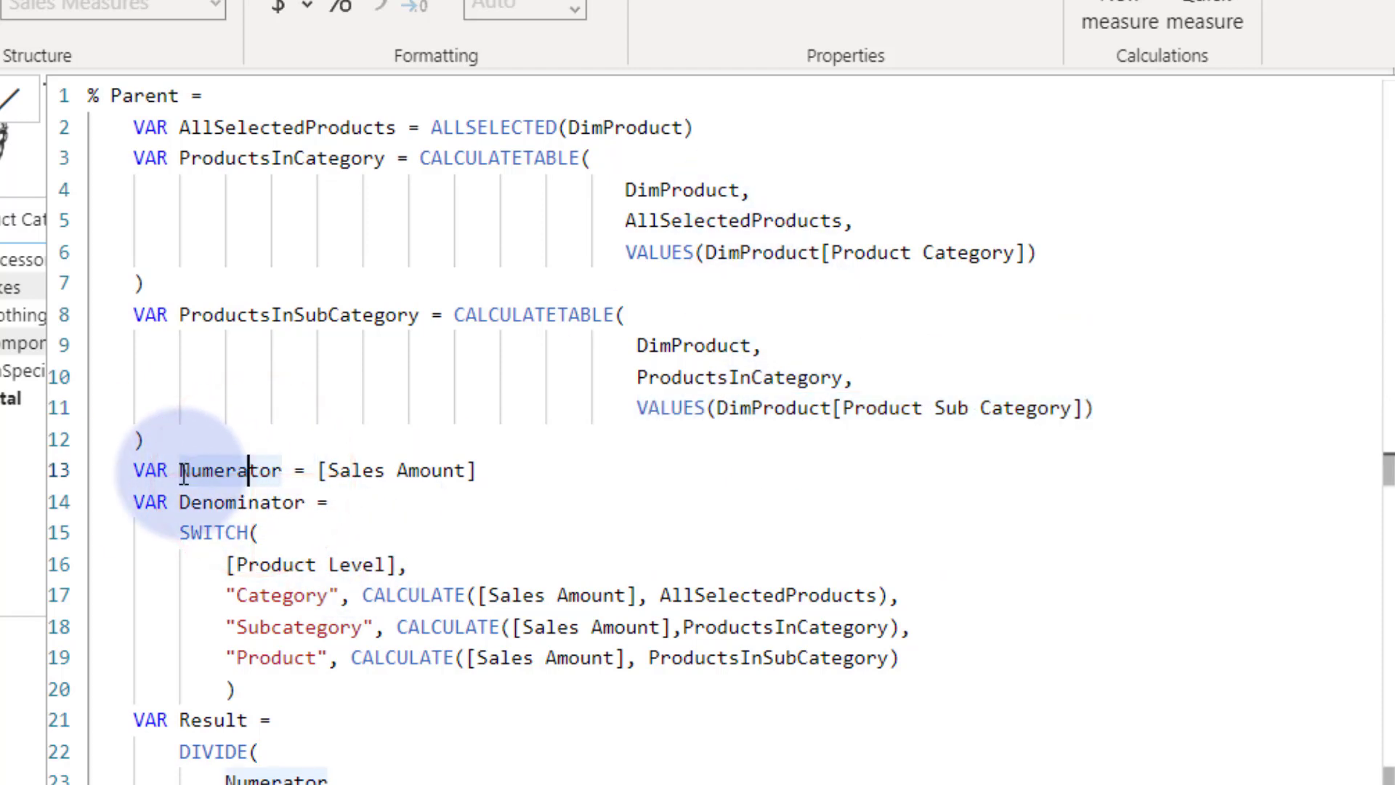
left_click_drag(184, 476, 488, 463)
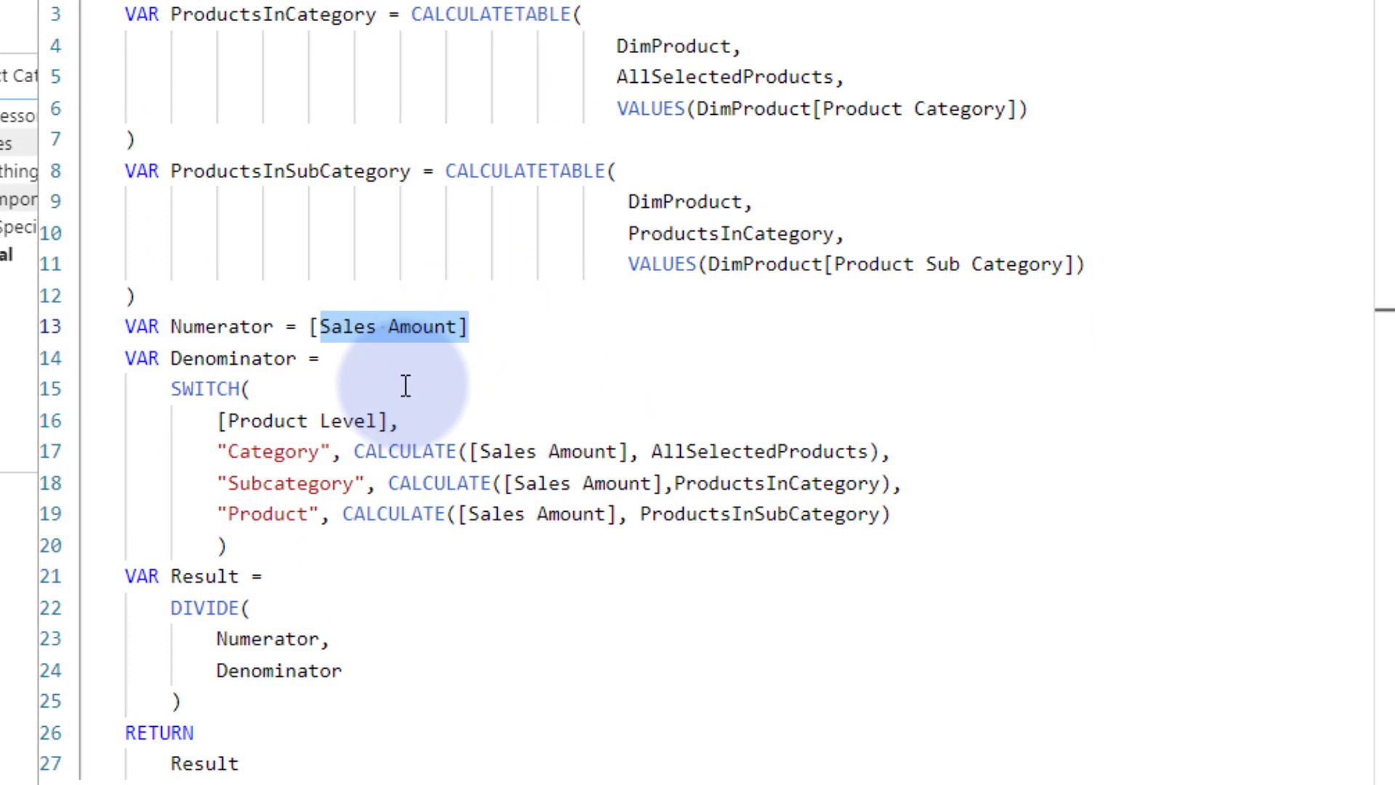
Step: Examine the Denominator's SWITCH on Product Level, tracing the "Category" branch to AllSelectedProducts and reading the "Subcategory" calculation
left_click(404, 388)
left_click_drag(172, 357, 307, 378)
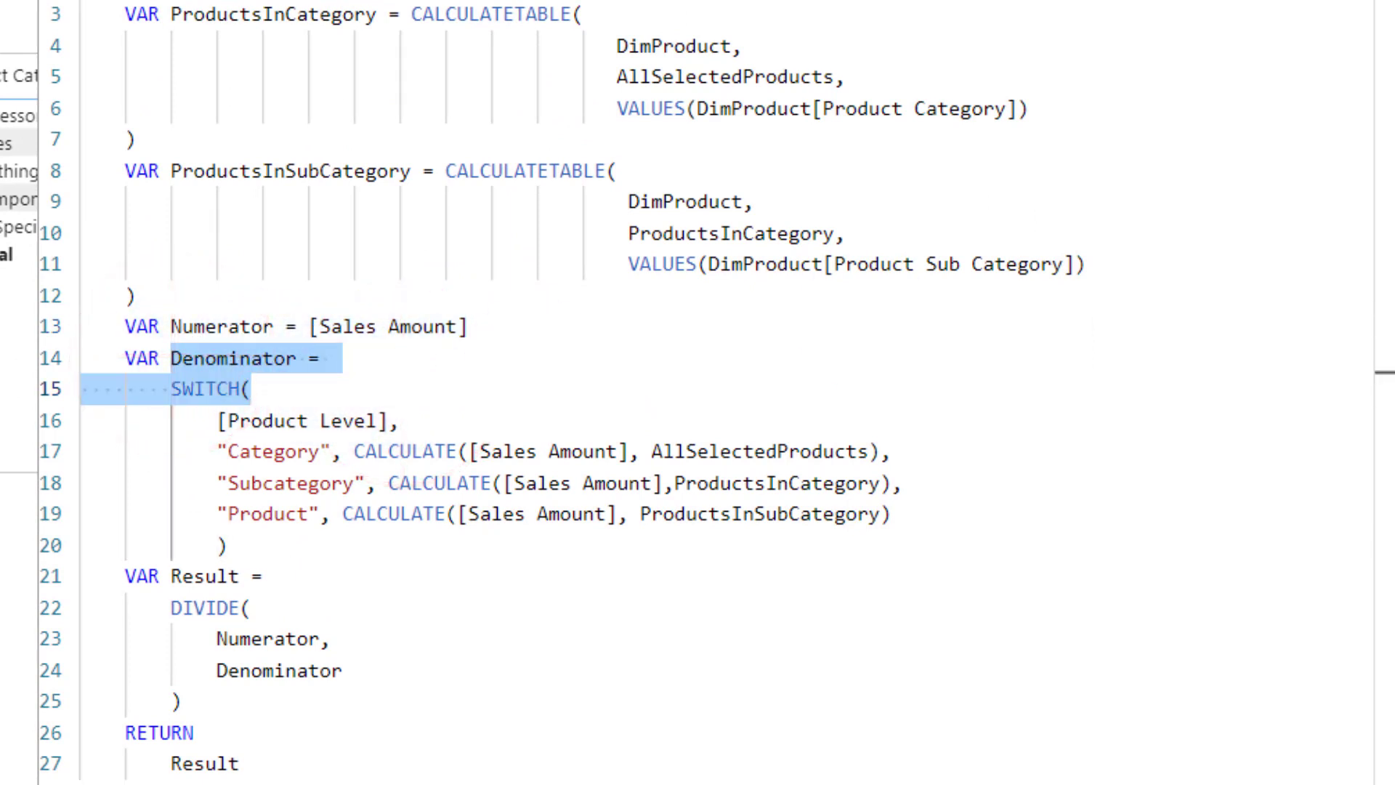
left_click(451, 389)
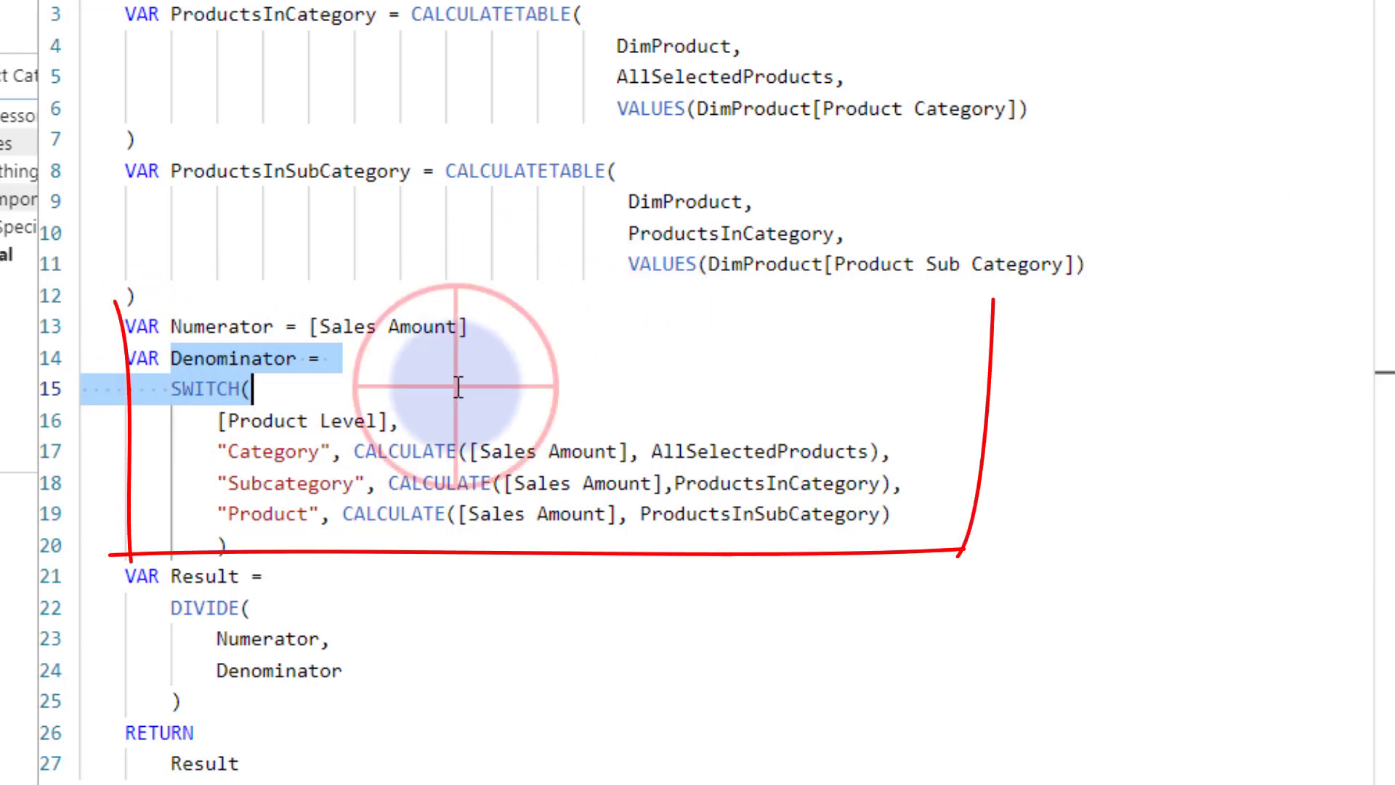
left_click(161, 396)
left_click_drag(204, 400, 421, 416)
left_click(398, 481)
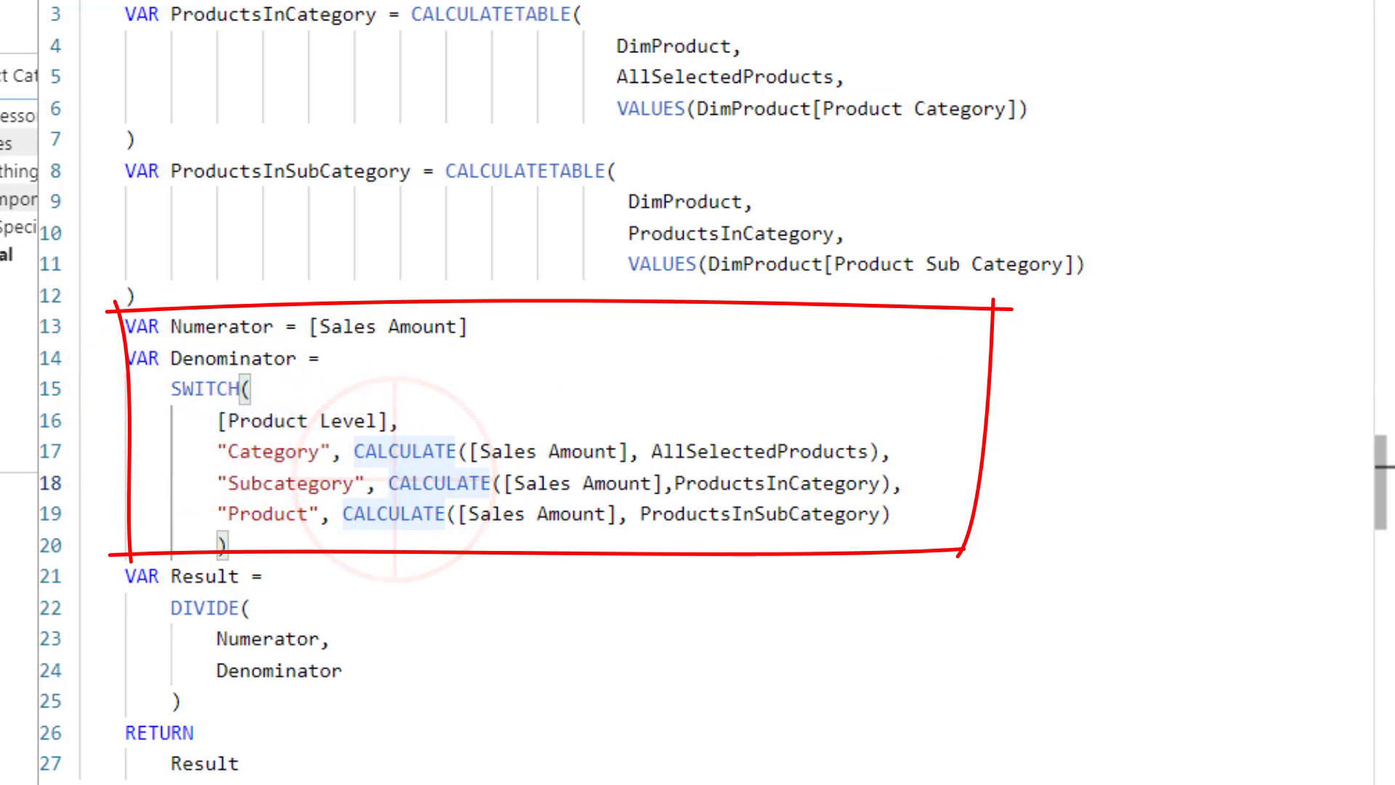
left_click_drag(218, 451, 327, 458)
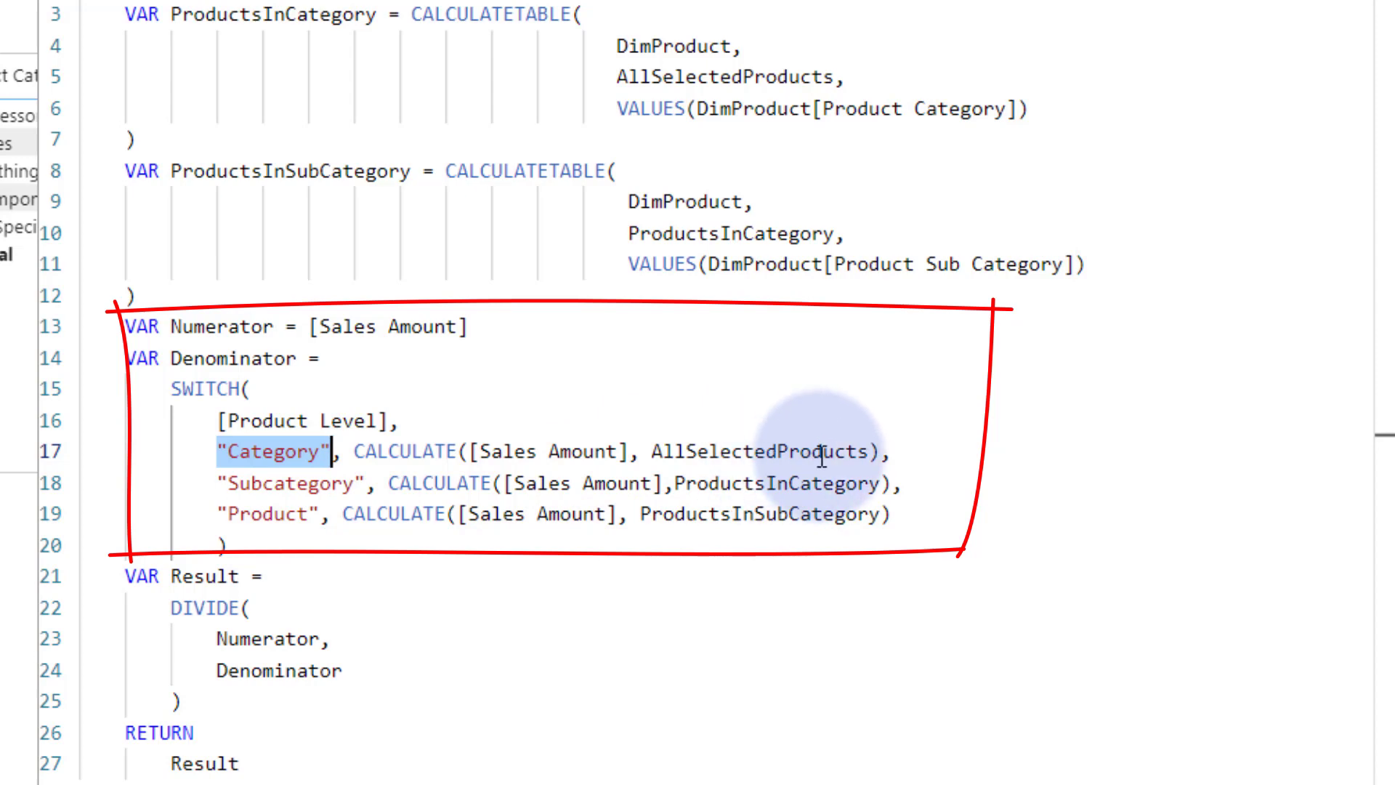
left_click_drag(171, 0, 702, 0)
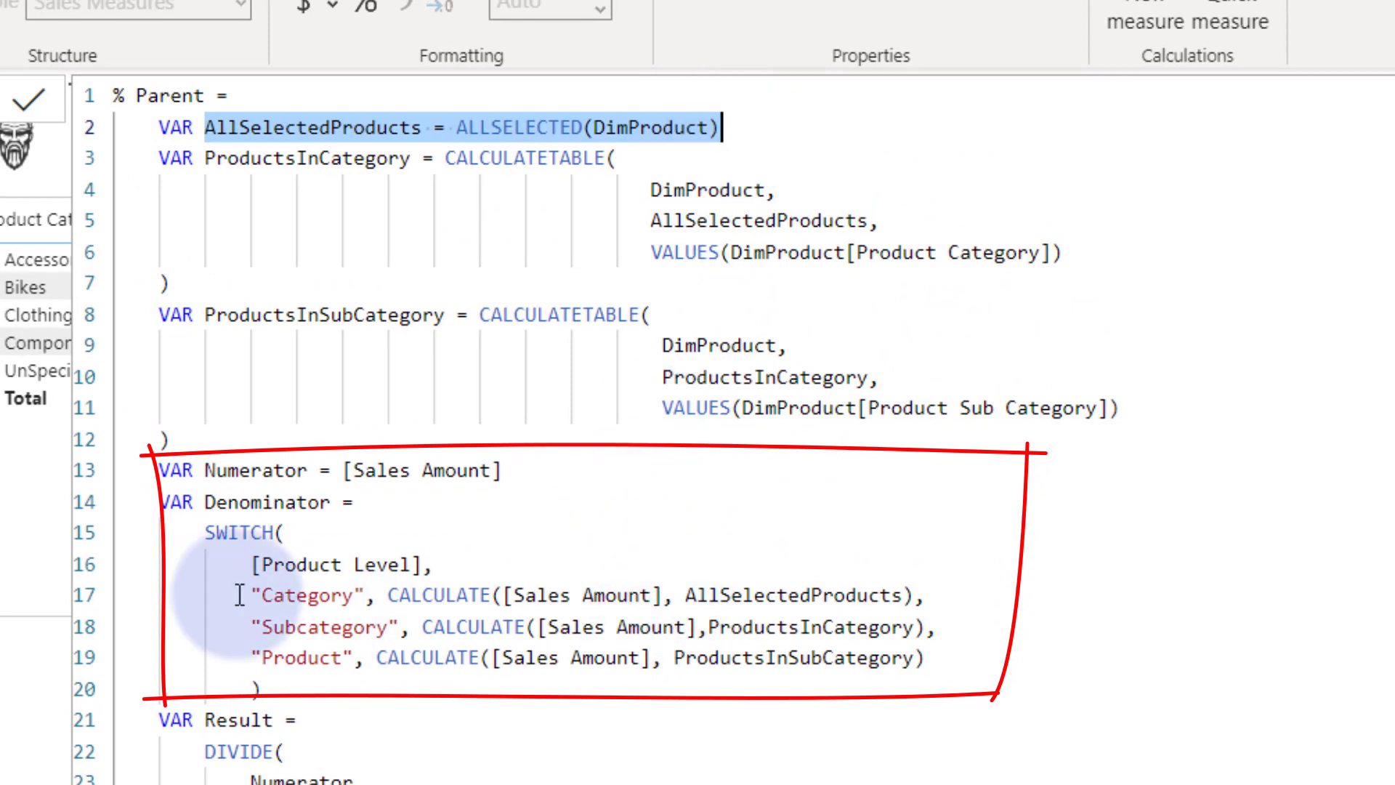
double_click(305, 626)
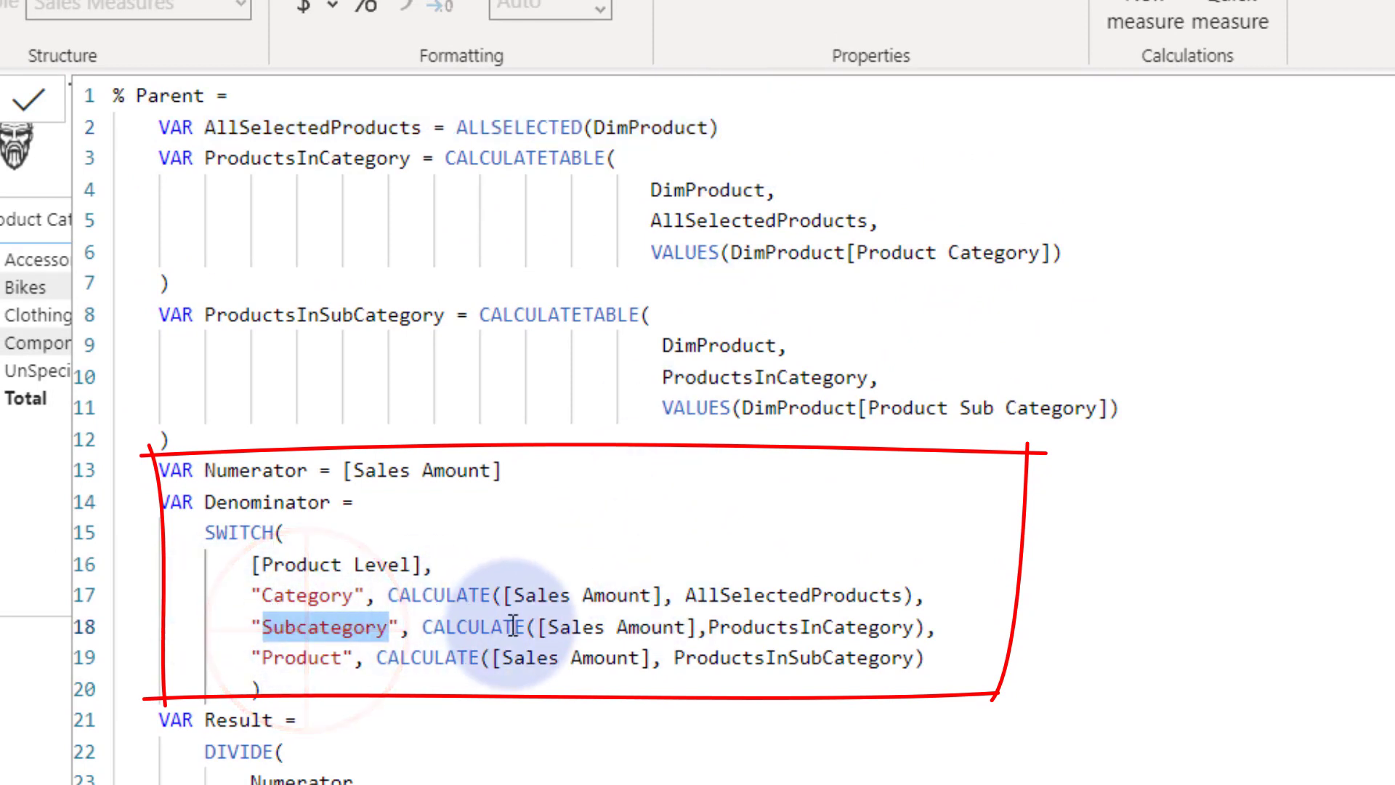
left_click_drag(541, 627, 656, 626)
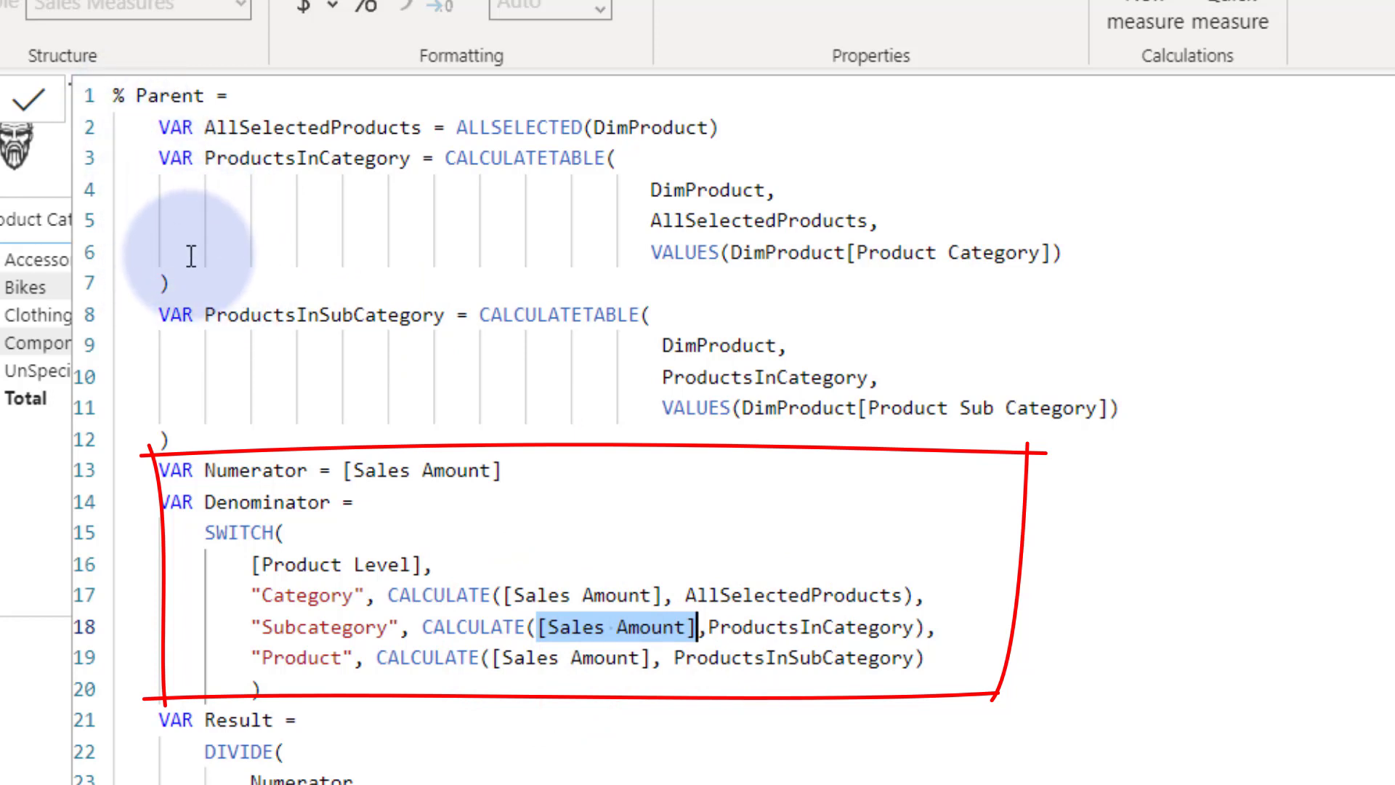
Step: Compare the "Product" branch of the Denominator with the "Subcategory" branch and trace it back to the ProductsInSubCategory variable
double_click(320, 663)
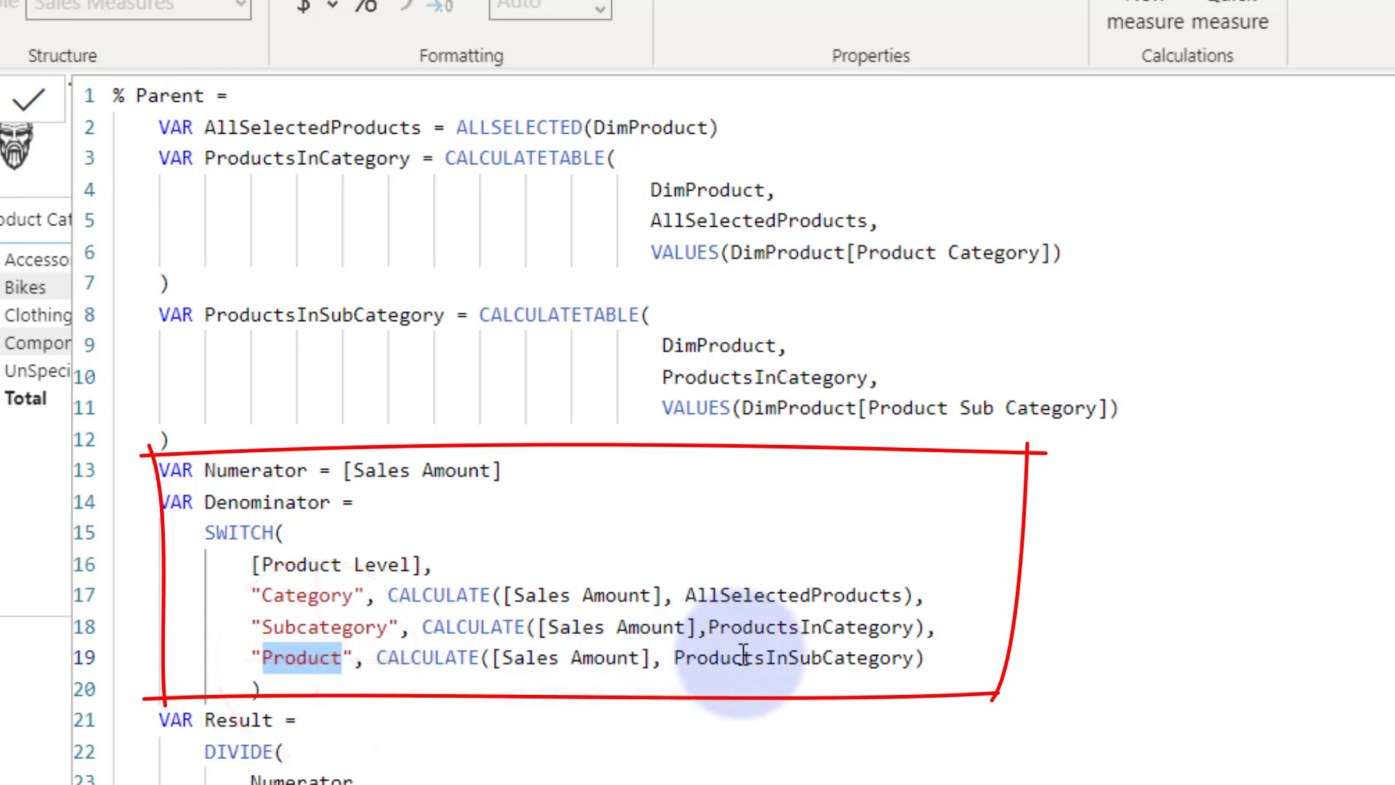
double_click(320, 626)
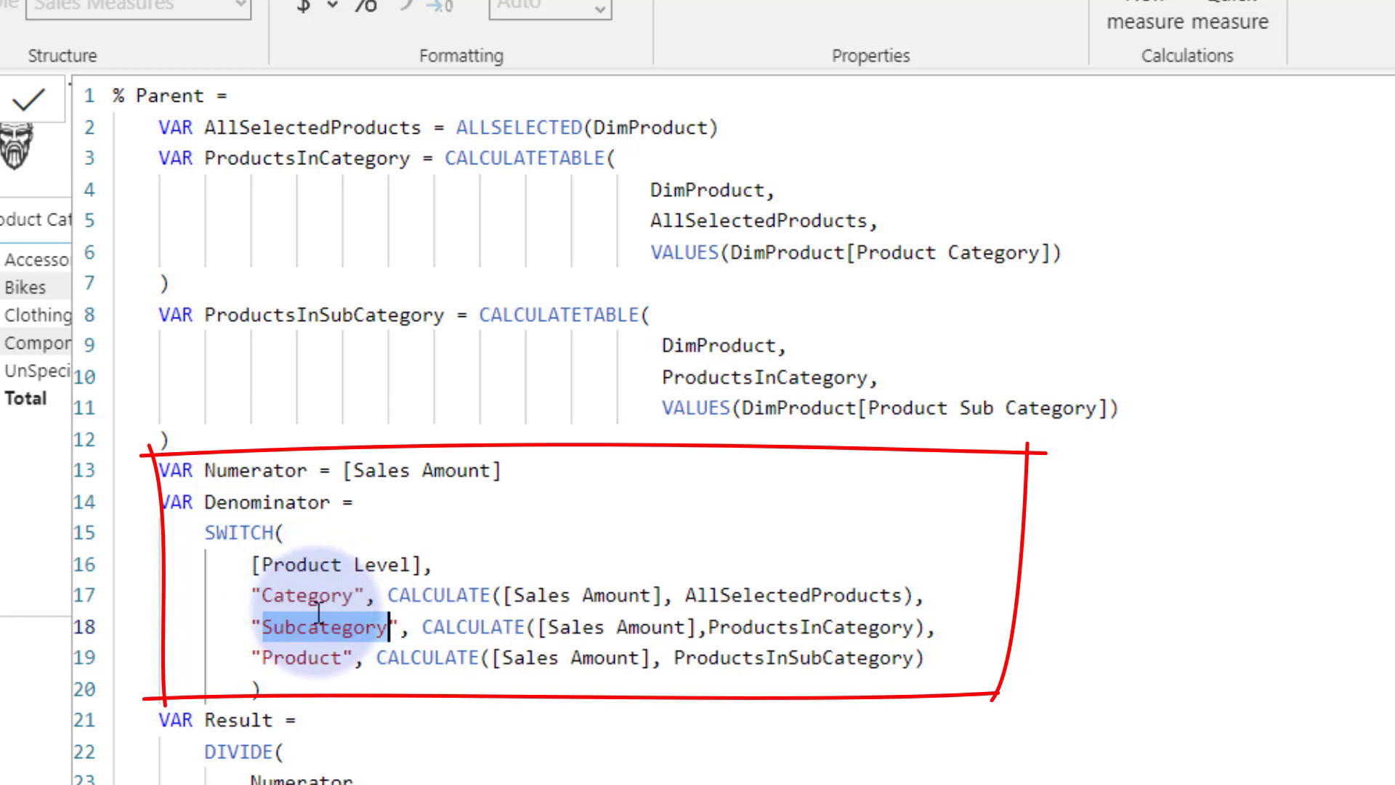
left_click(331, 658)
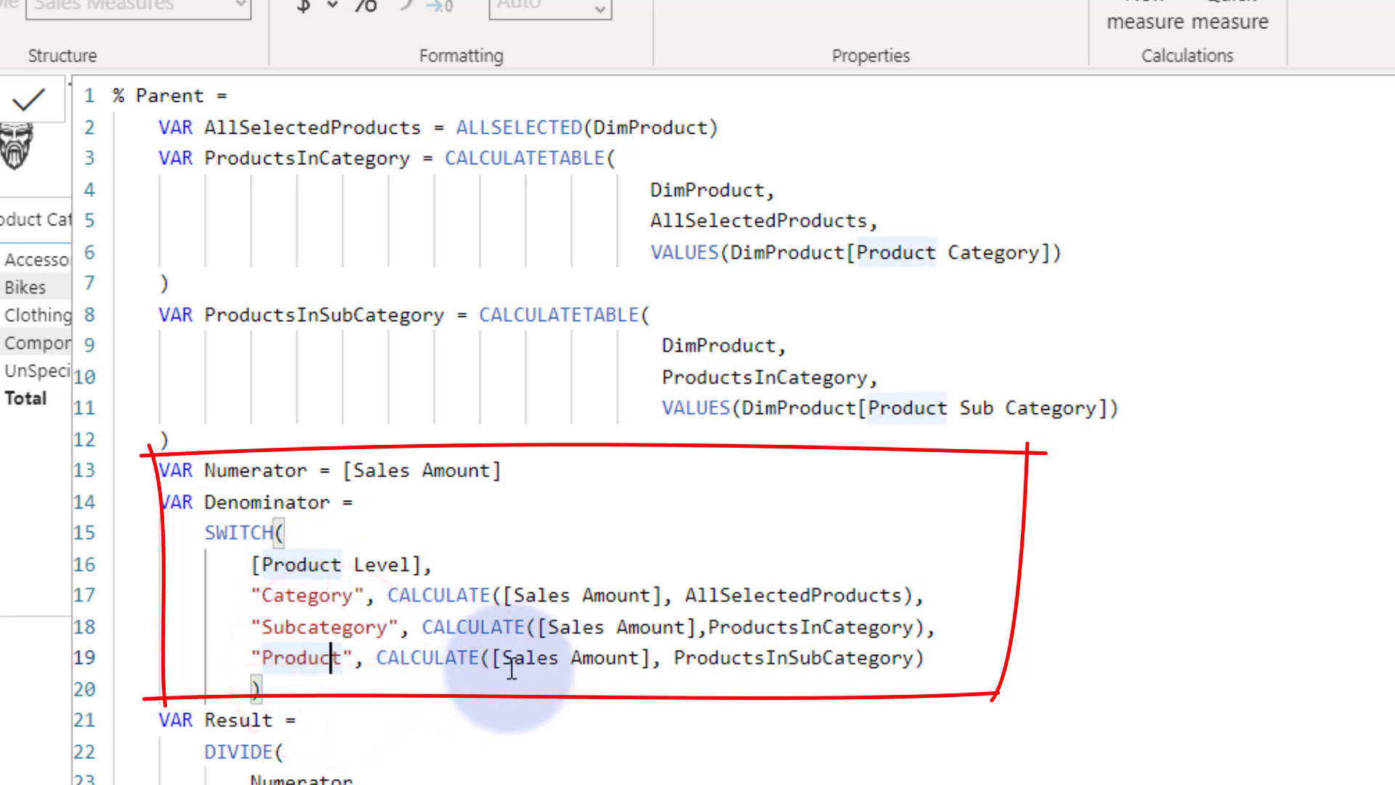
left_click_drag(380, 658, 657, 658)
left_click(687, 658)
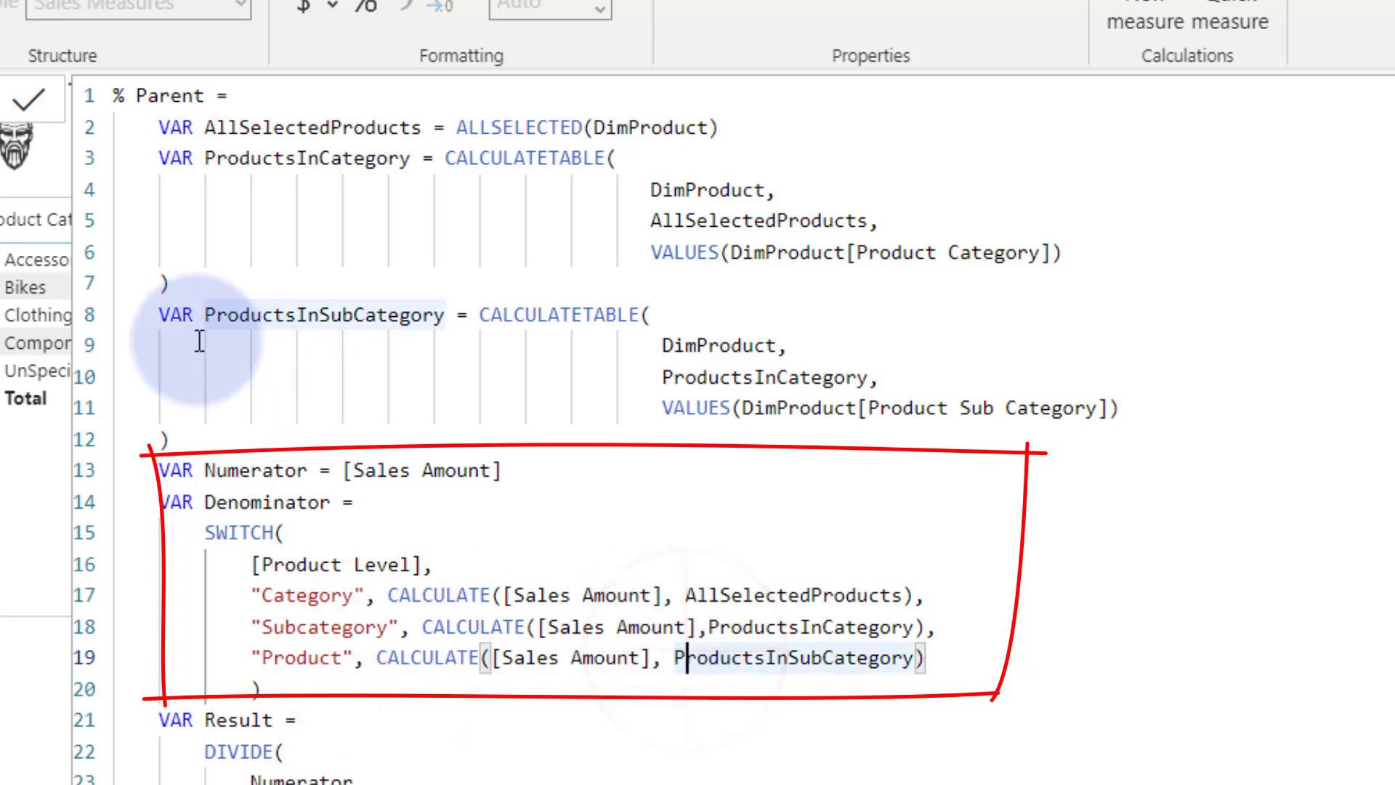
left_click(157, 316)
left_click_drag(194, 363, 840, 432)
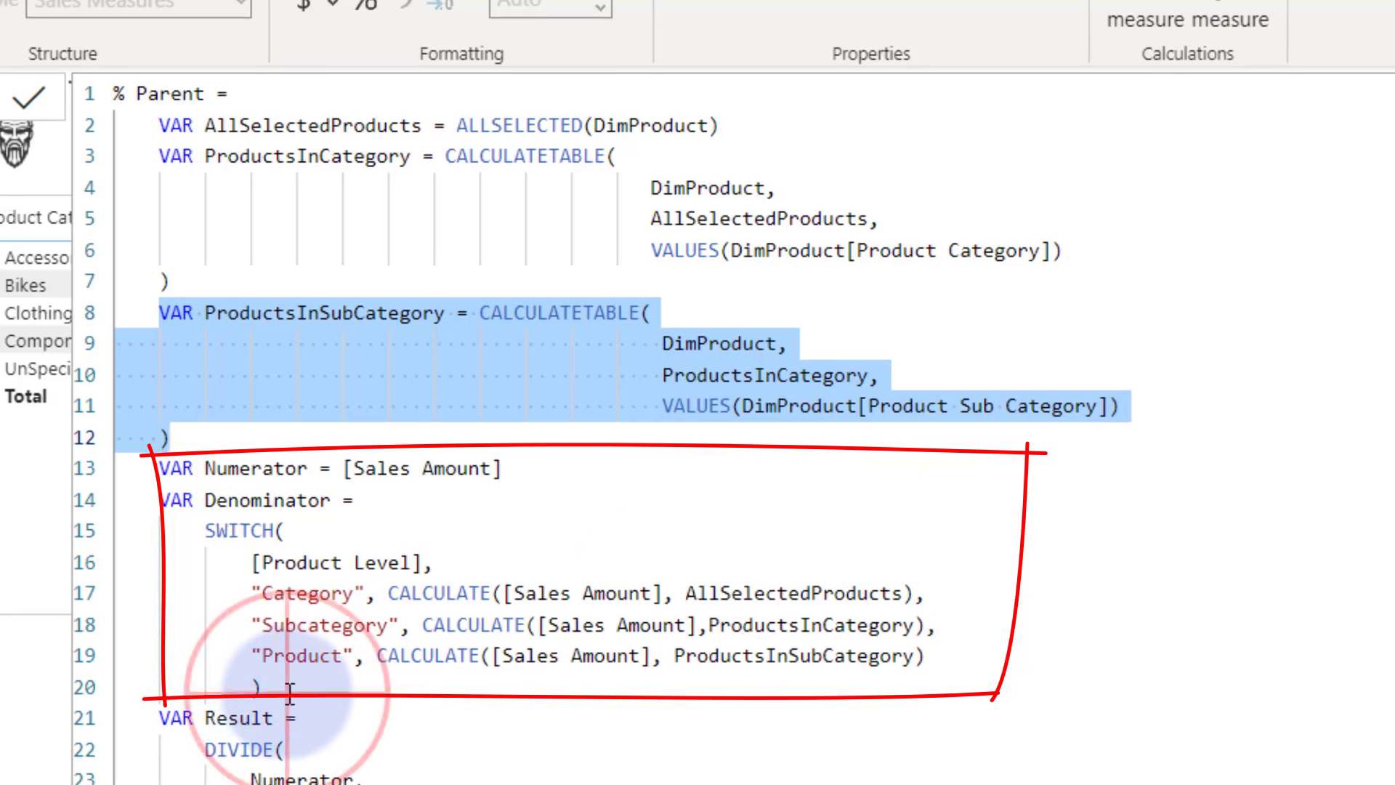
Step: Review the Result variable's DIVIDE expression and match its Numerator and Denominator arguments to their definitions
left_click(158, 719)
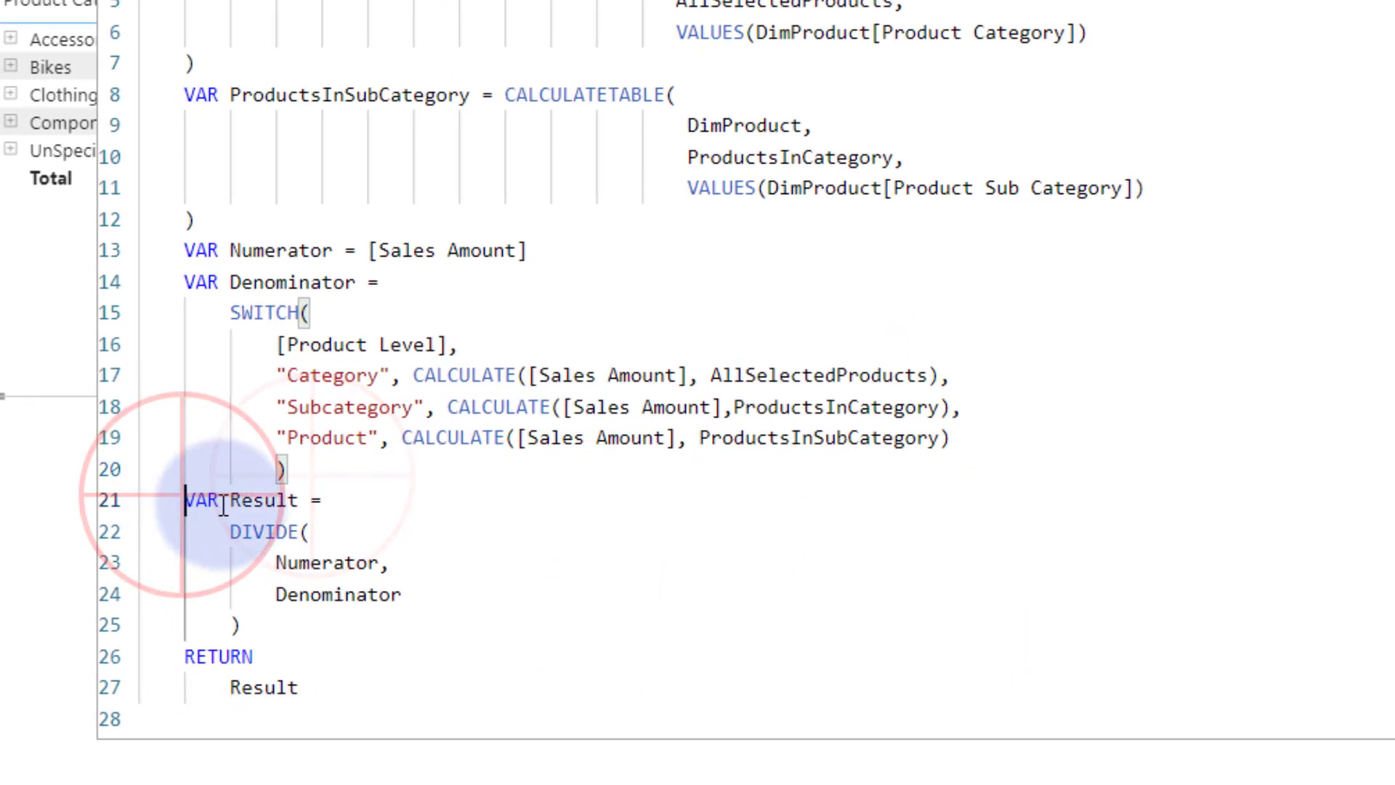
left_click_drag(223, 505, 393, 624)
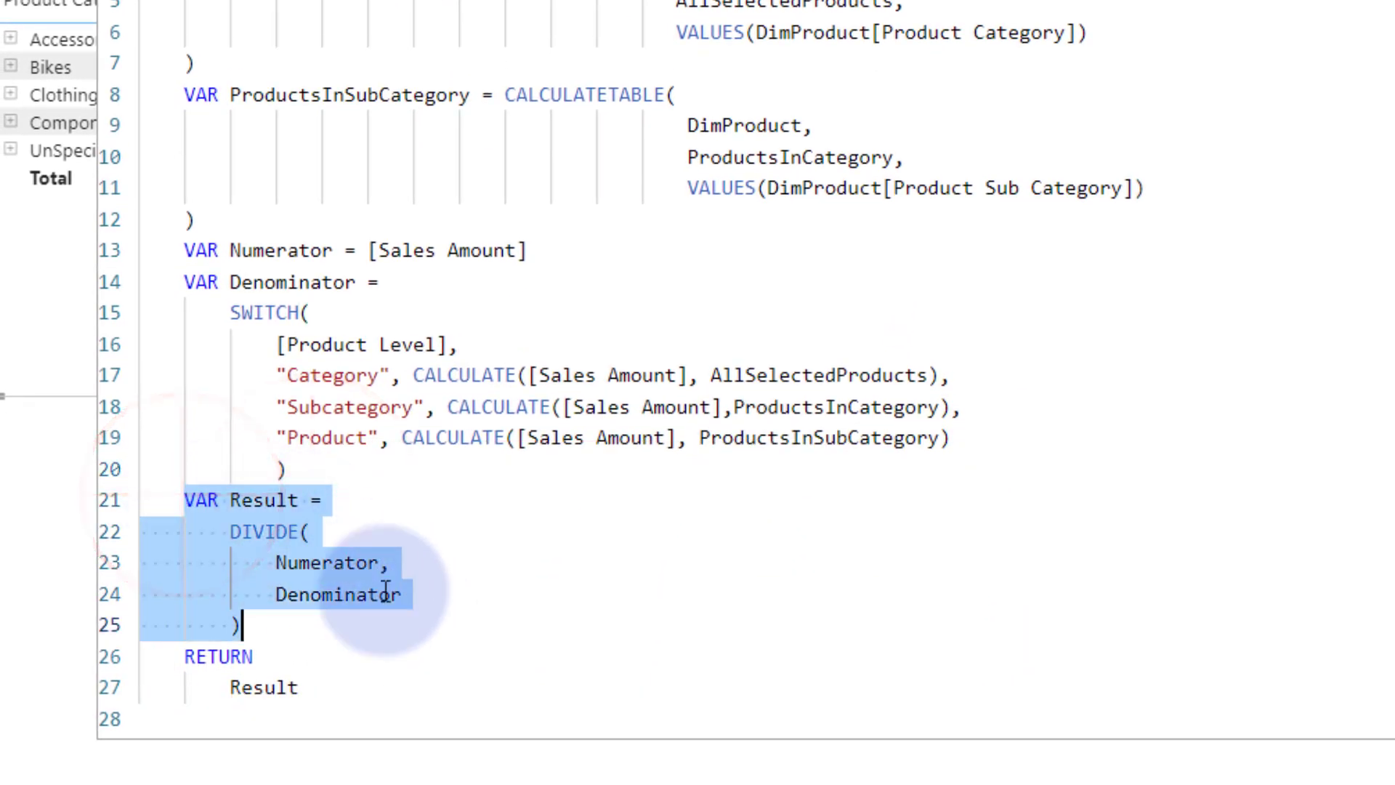
double_click(313, 565)
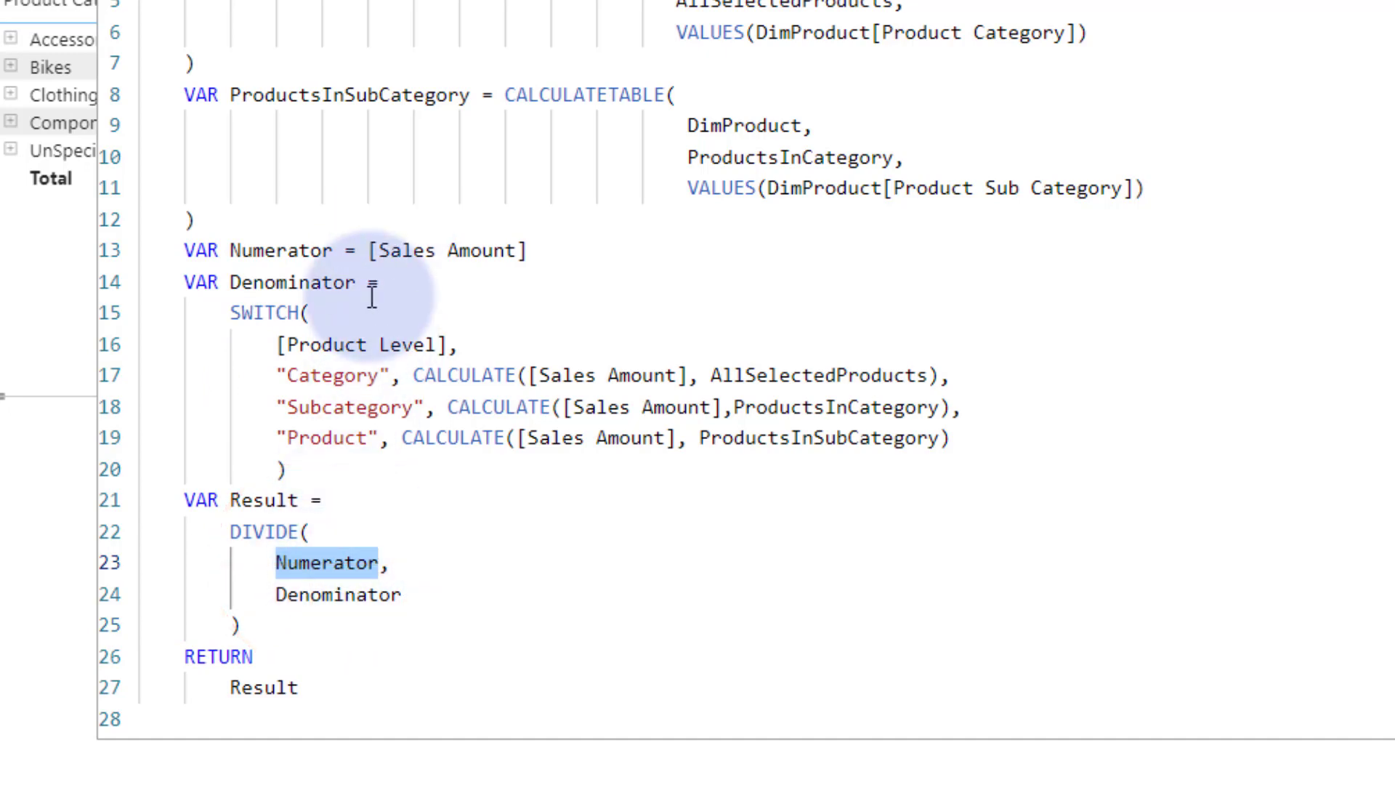
double_click(358, 594)
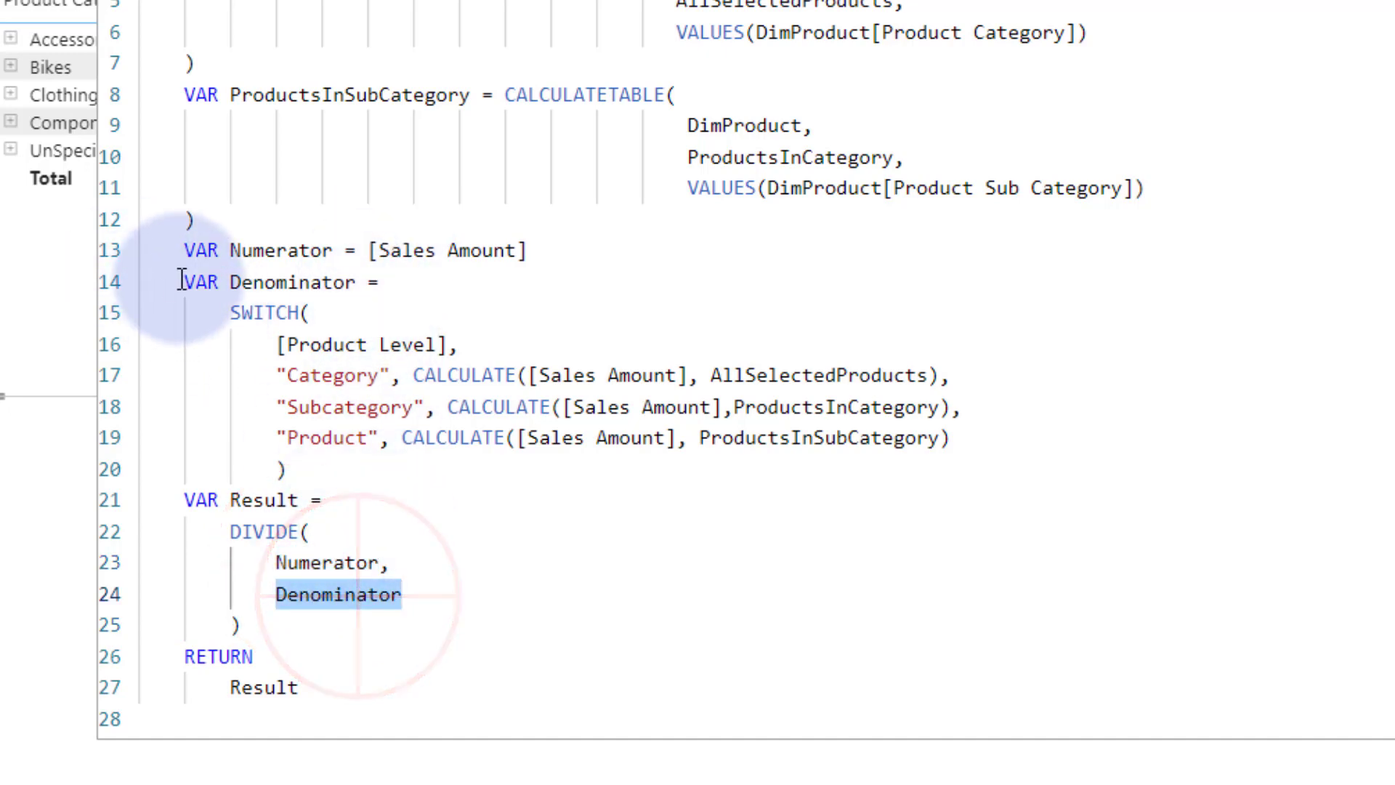
left_click_drag(181, 280, 298, 438)
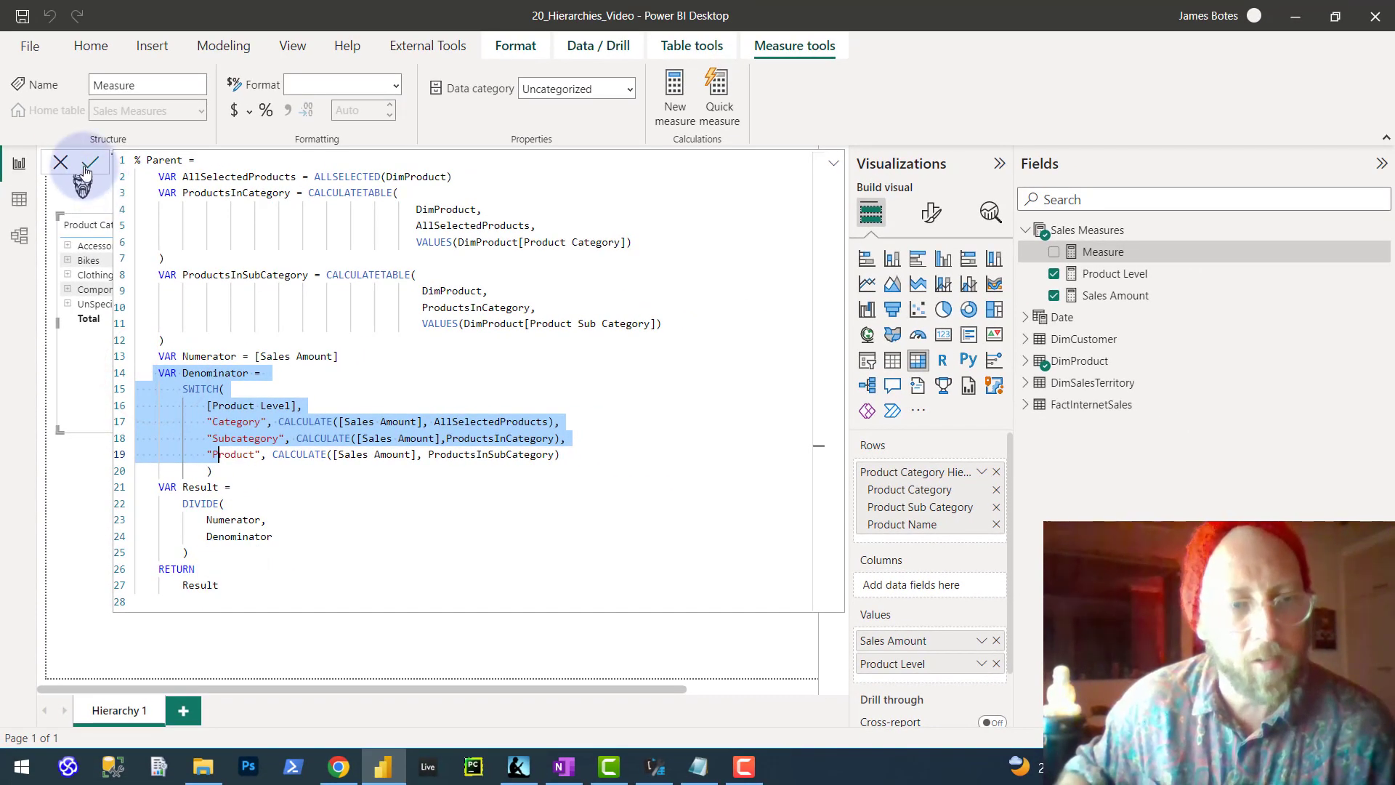
Step: Save the % Parent measure and collapse its formula, replacing Product Level with % Parent in the matrix values
left_click(84, 166)
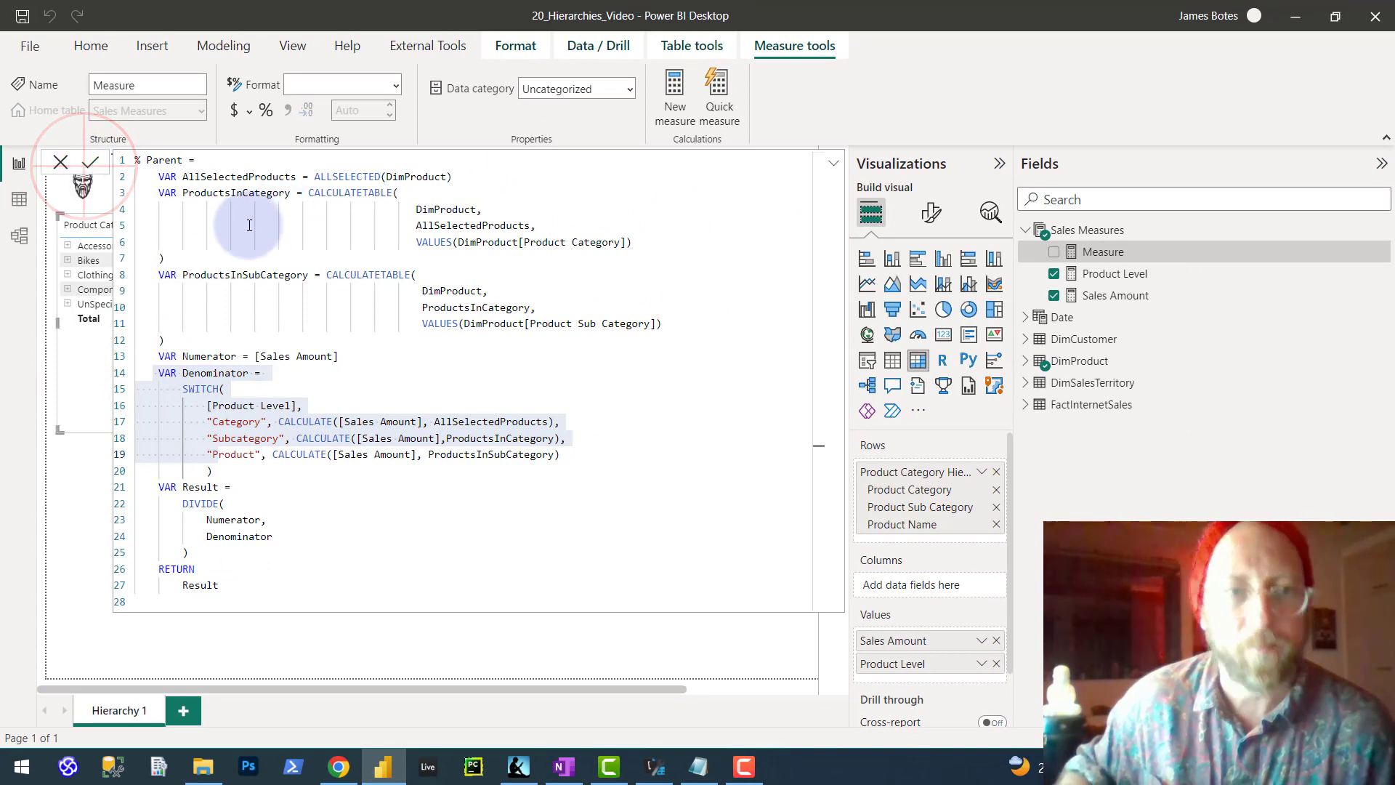
left_click(834, 166)
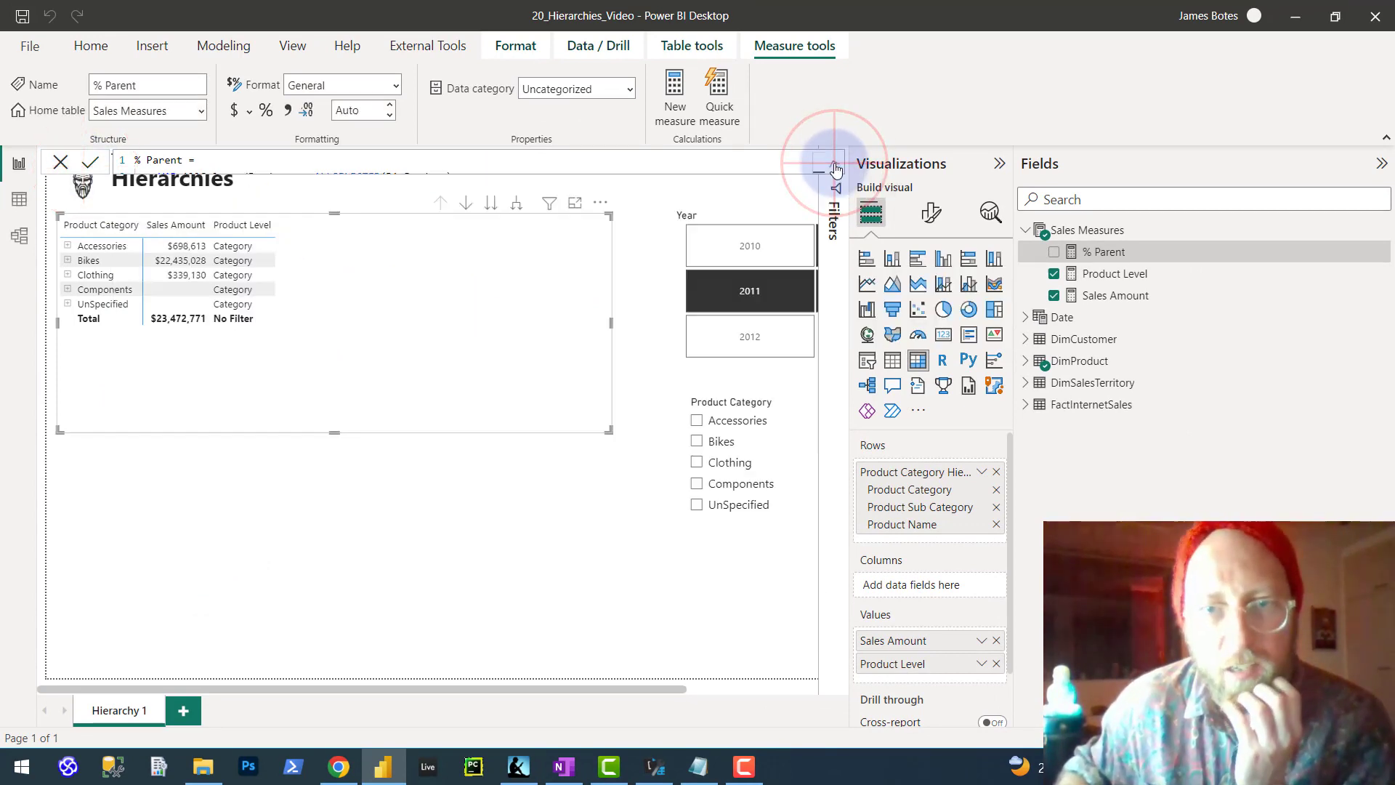
left_click(1103, 250)
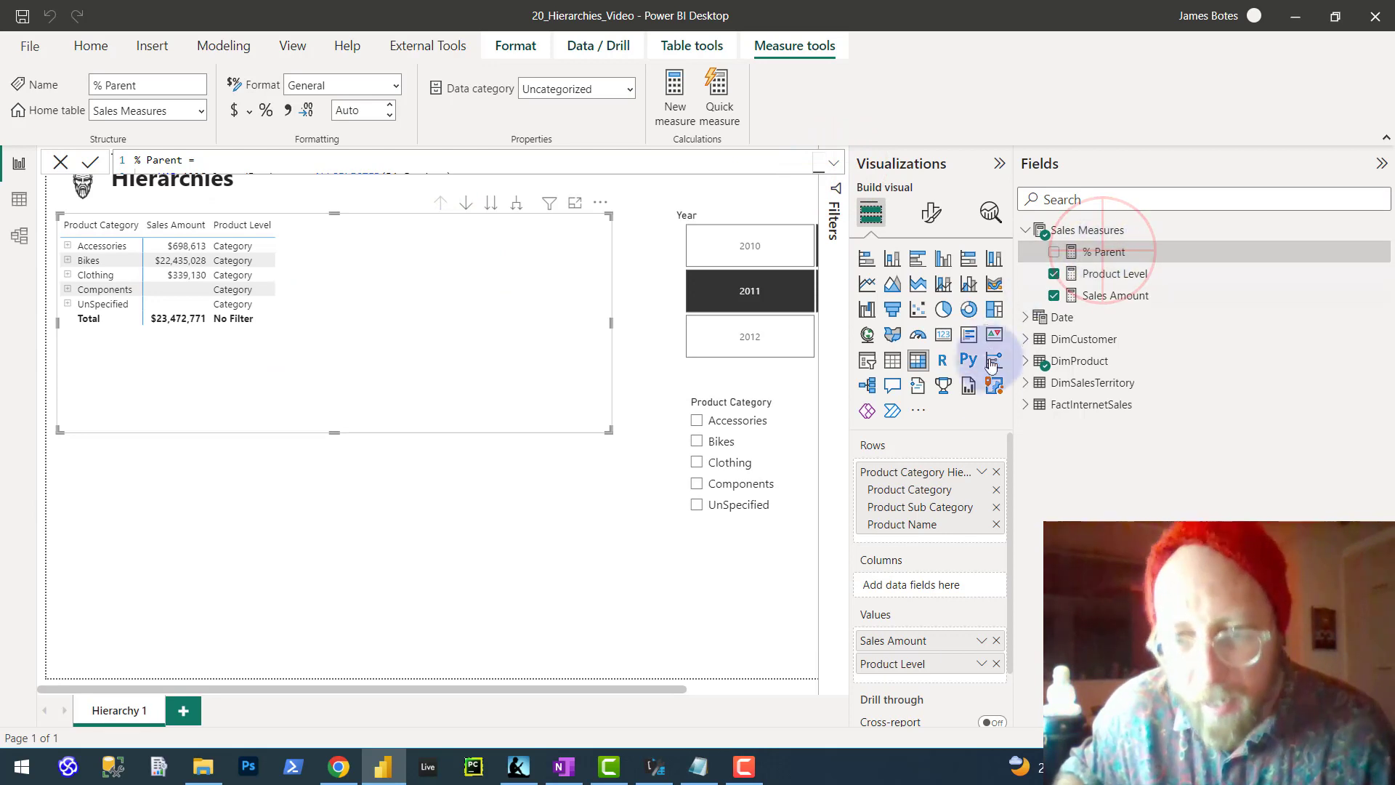
left_click_drag(1115, 251, 1009, 685)
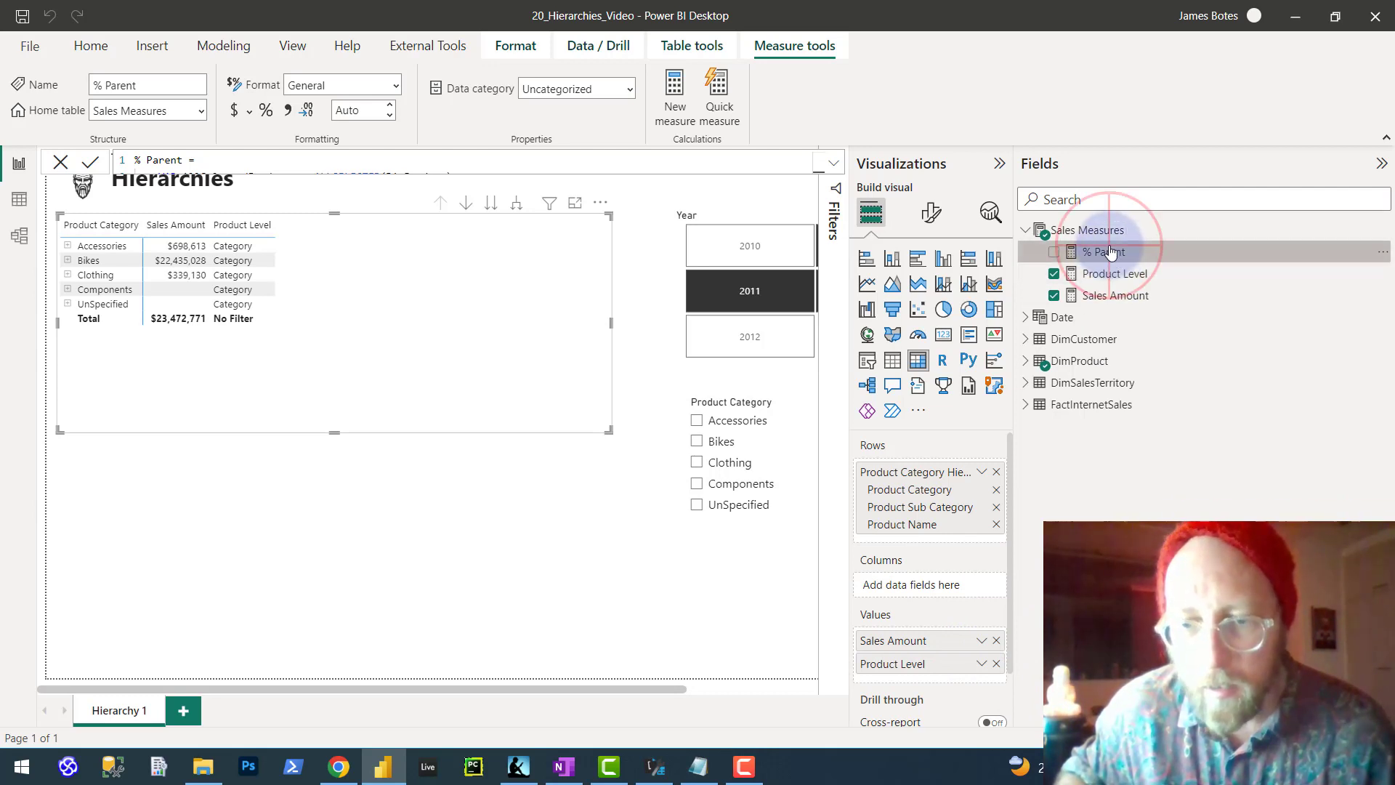
left_click_drag(1109, 251, 1005, 598)
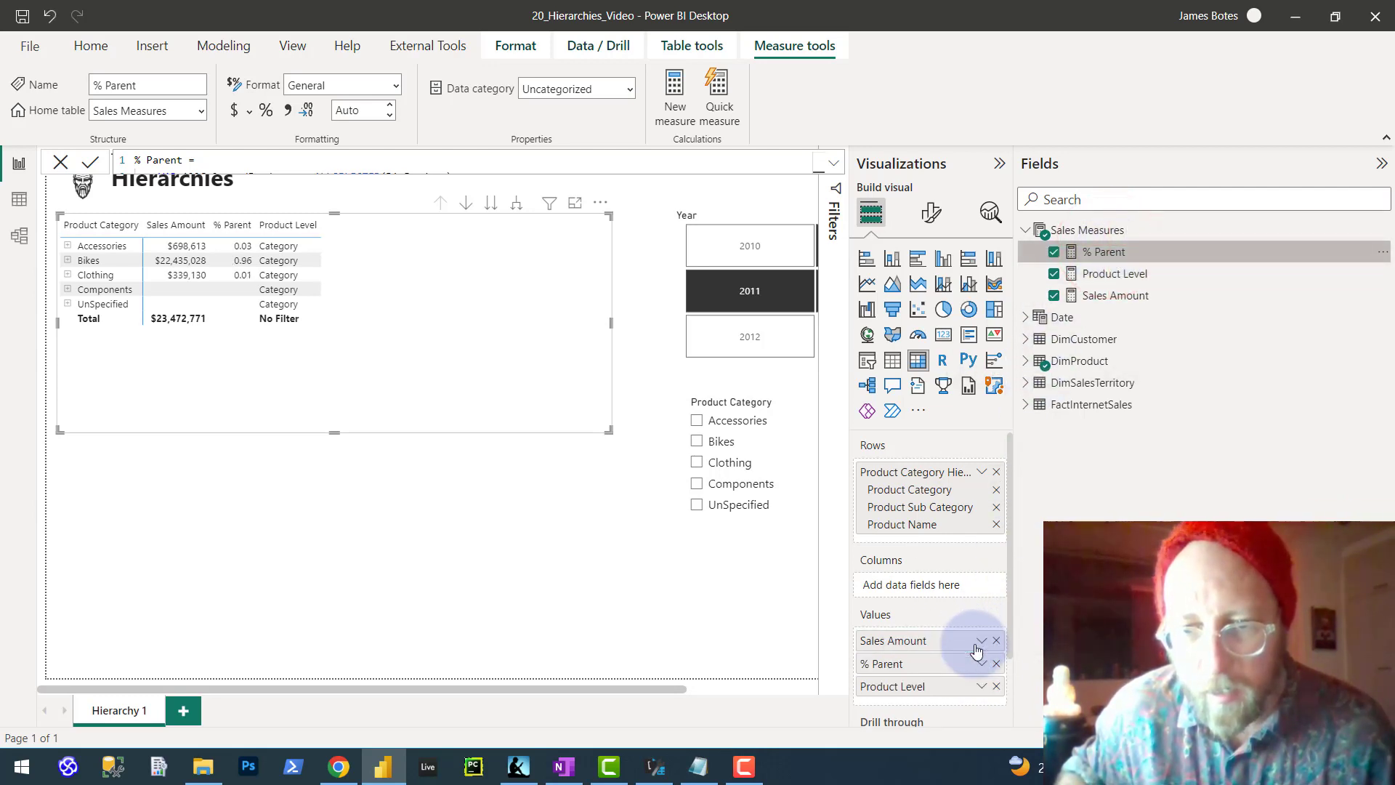
left_click(996, 687)
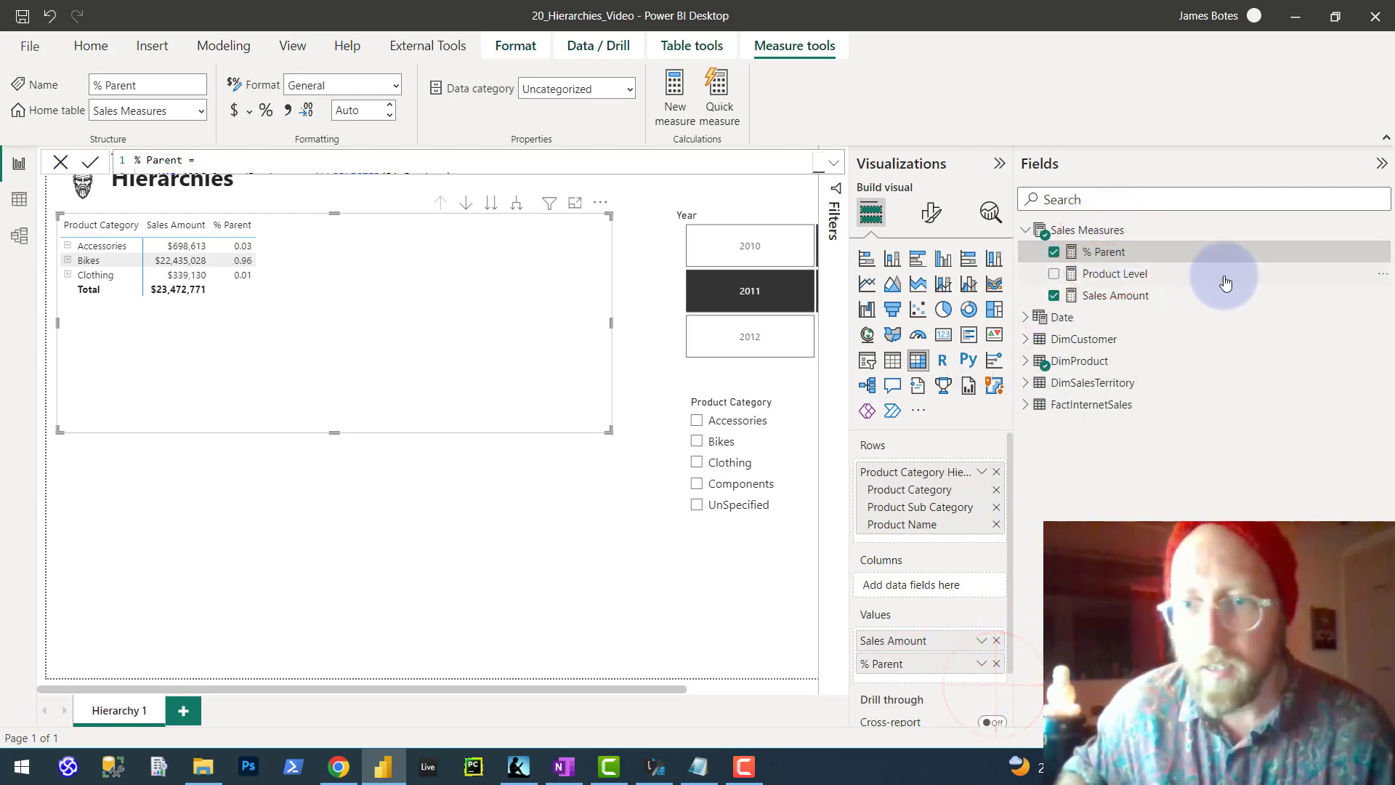
Step: Format the % Parent measure as a percentage
left_click(1160, 247)
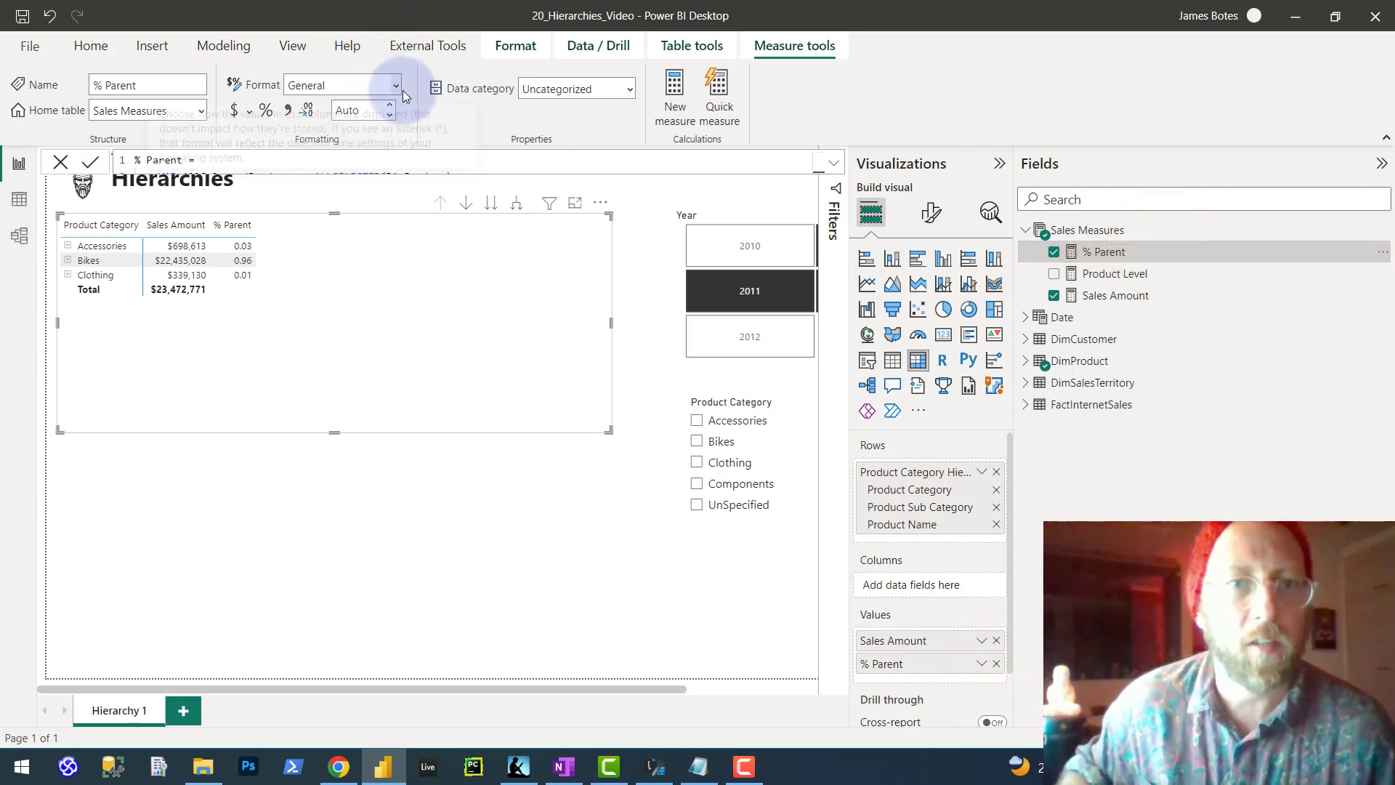
left_click(379, 89)
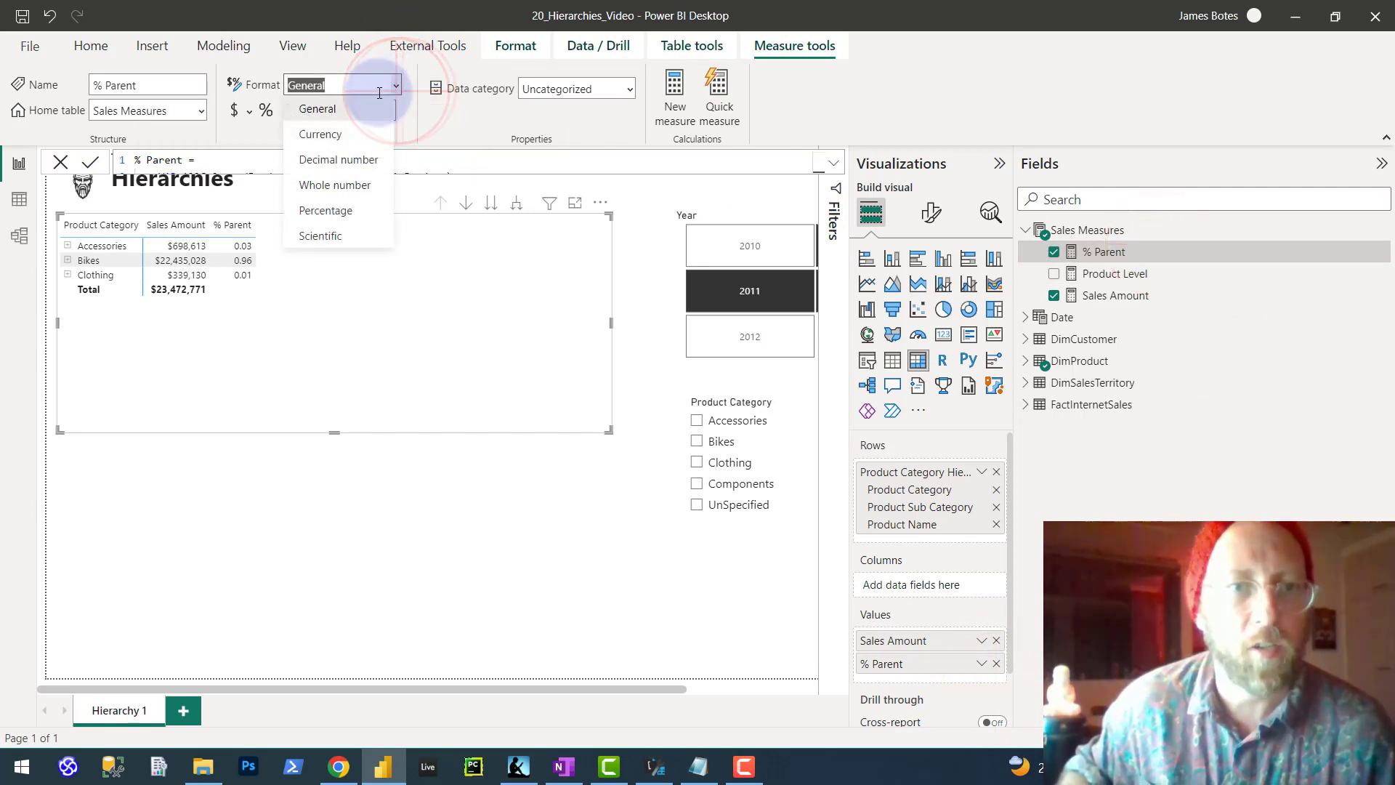
left_click(326, 211)
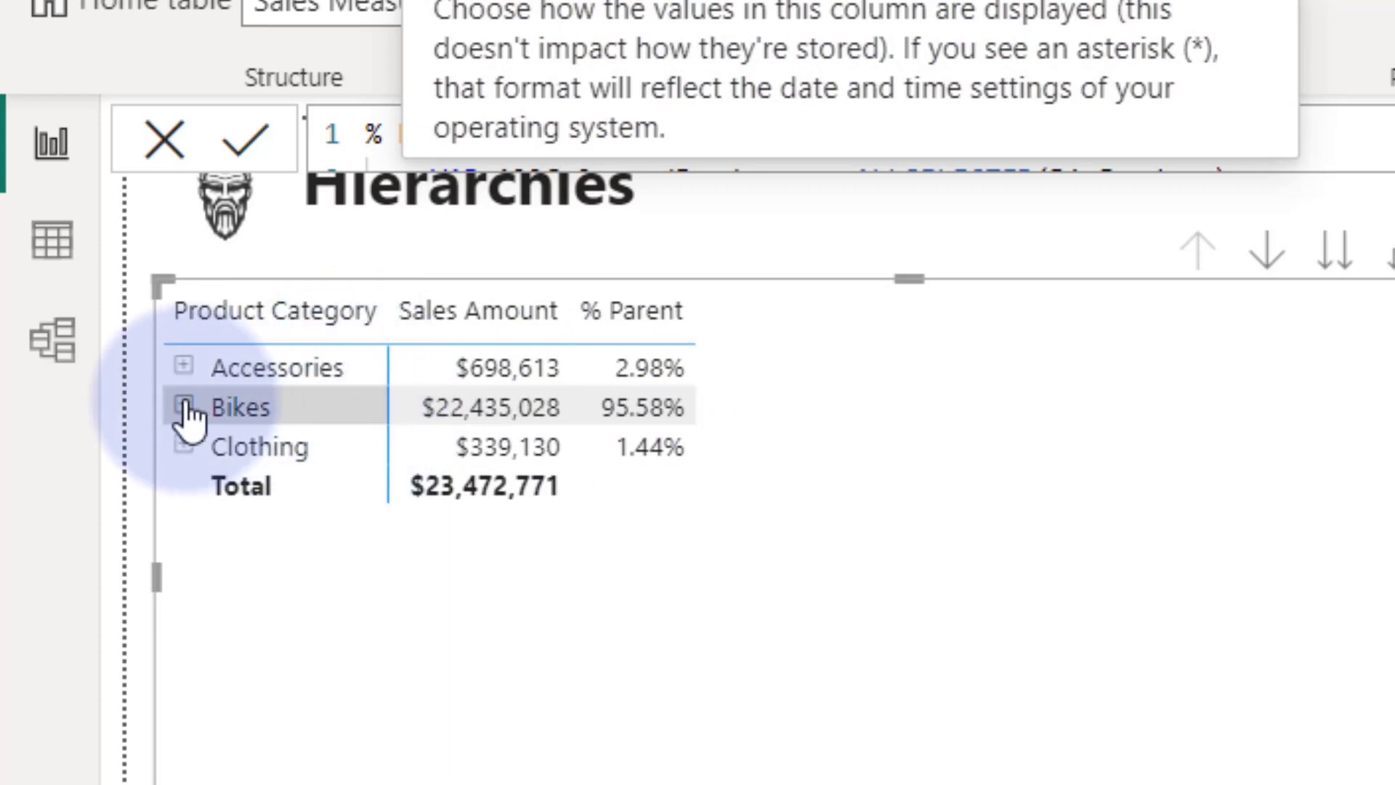
Step: Expand Accessories and its Helmets subcategory in the matrix to check % Parent at each level, and collapse both again
left_click(182, 367)
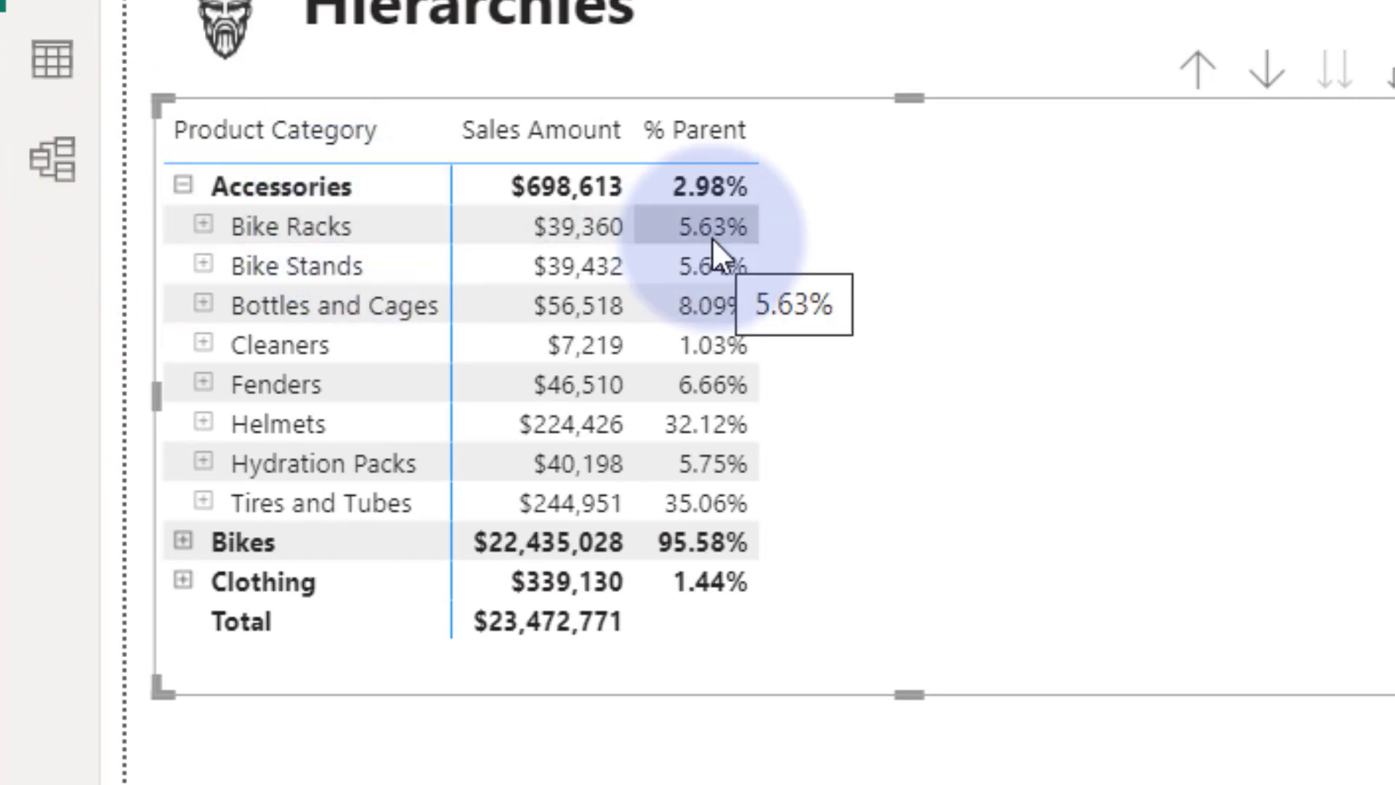
left_click(203, 423)
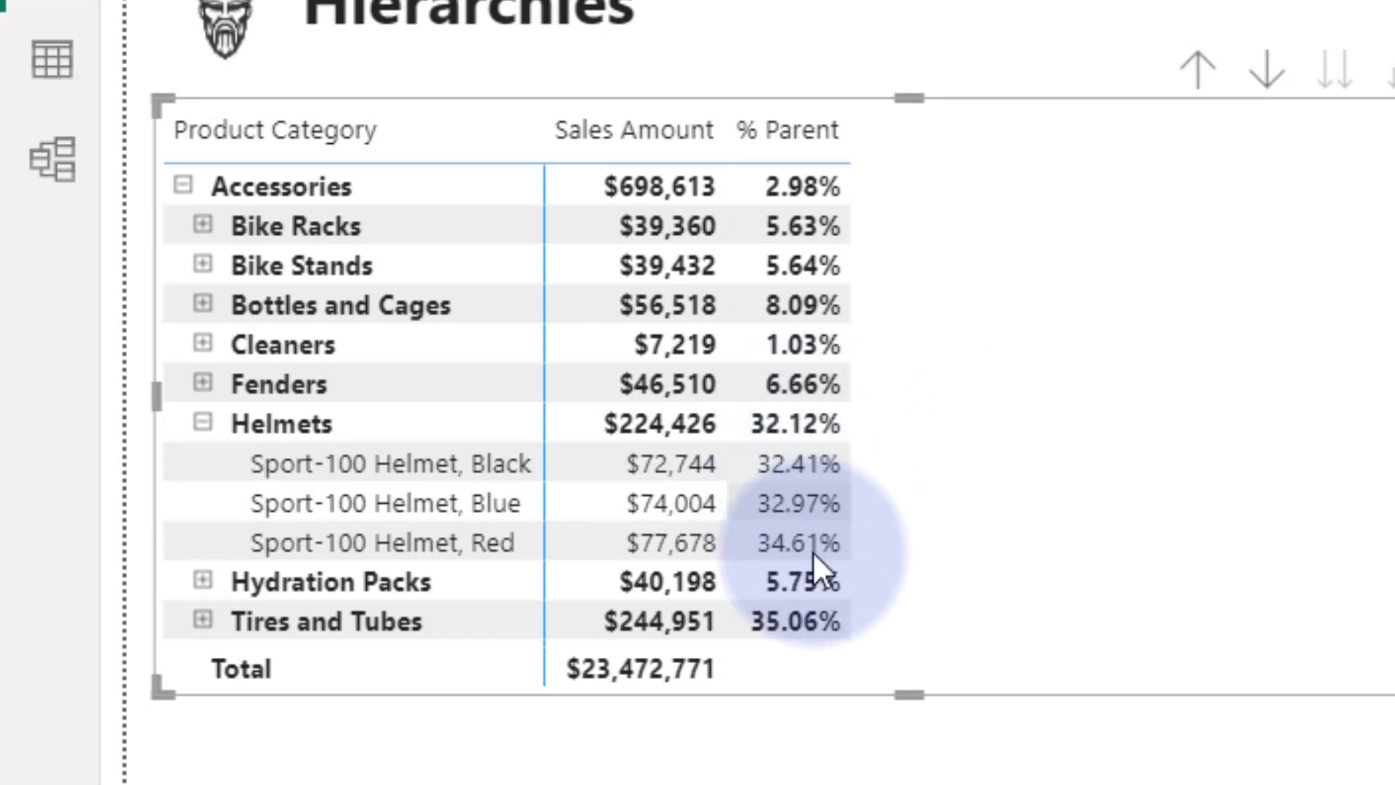
left_click(204, 420)
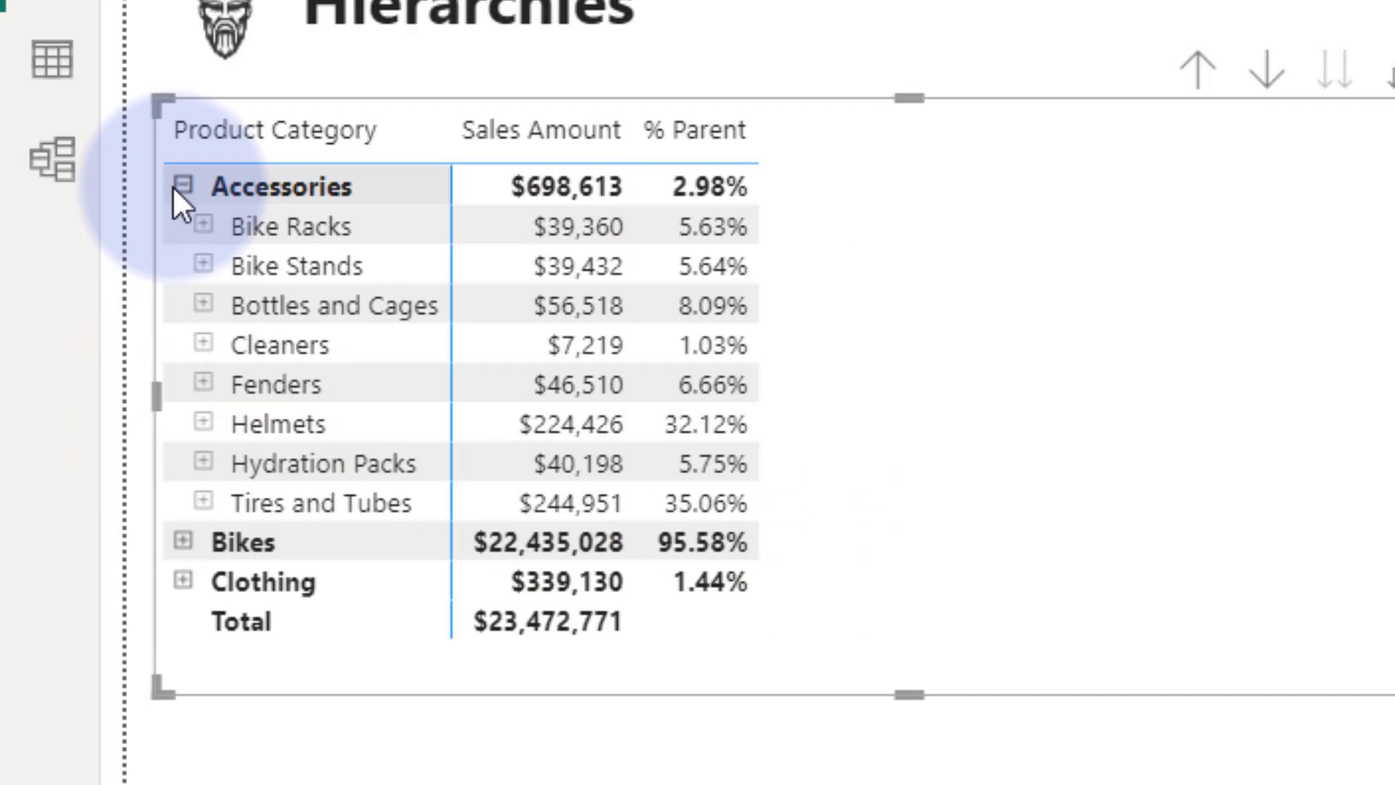
left_click(174, 187)
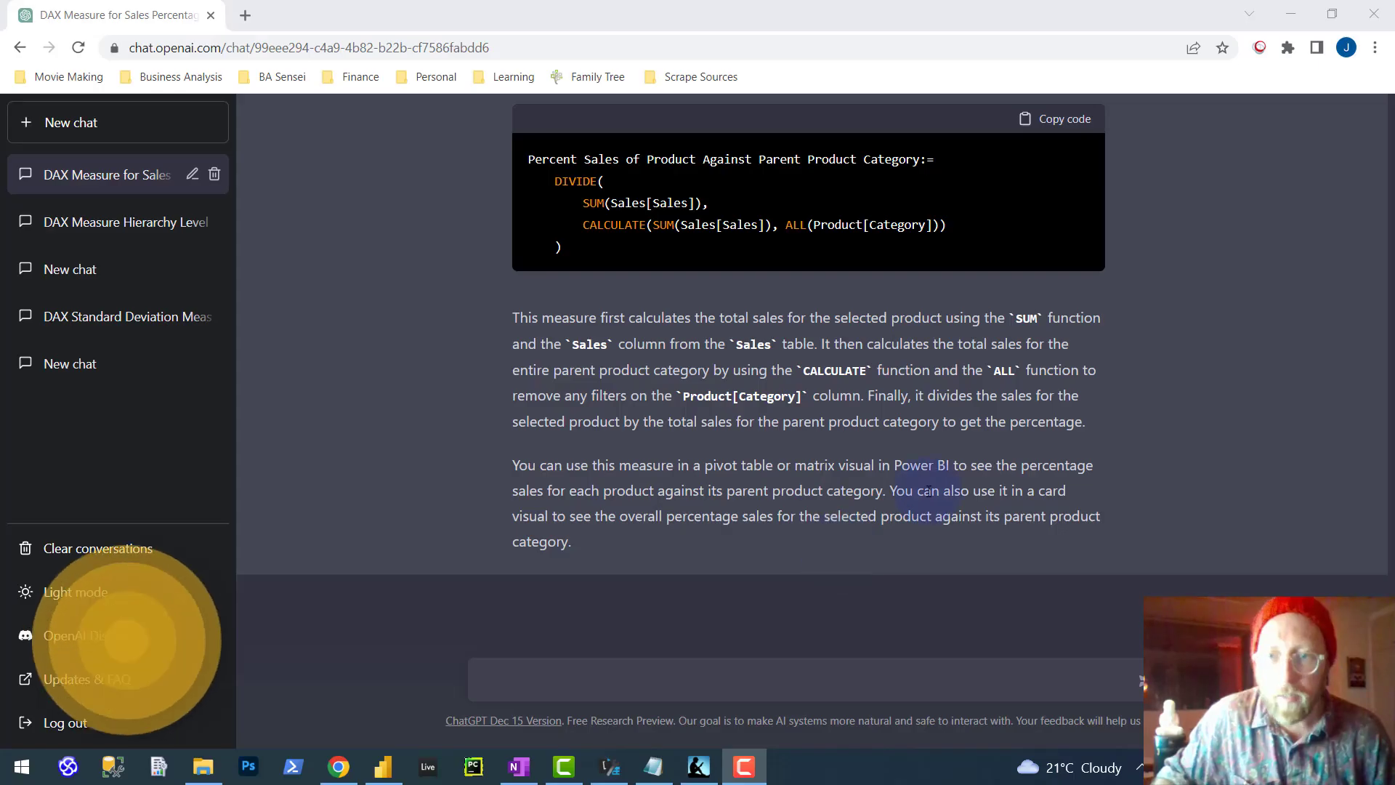
Step: Review the ChatGPT conversation's DAX answers in Chrome, comparing the percentage-of-parent measure with the ISFILTERED and ISINSCOPE versions of Hierarchy Level
scroll(997, 443, "up", 10)
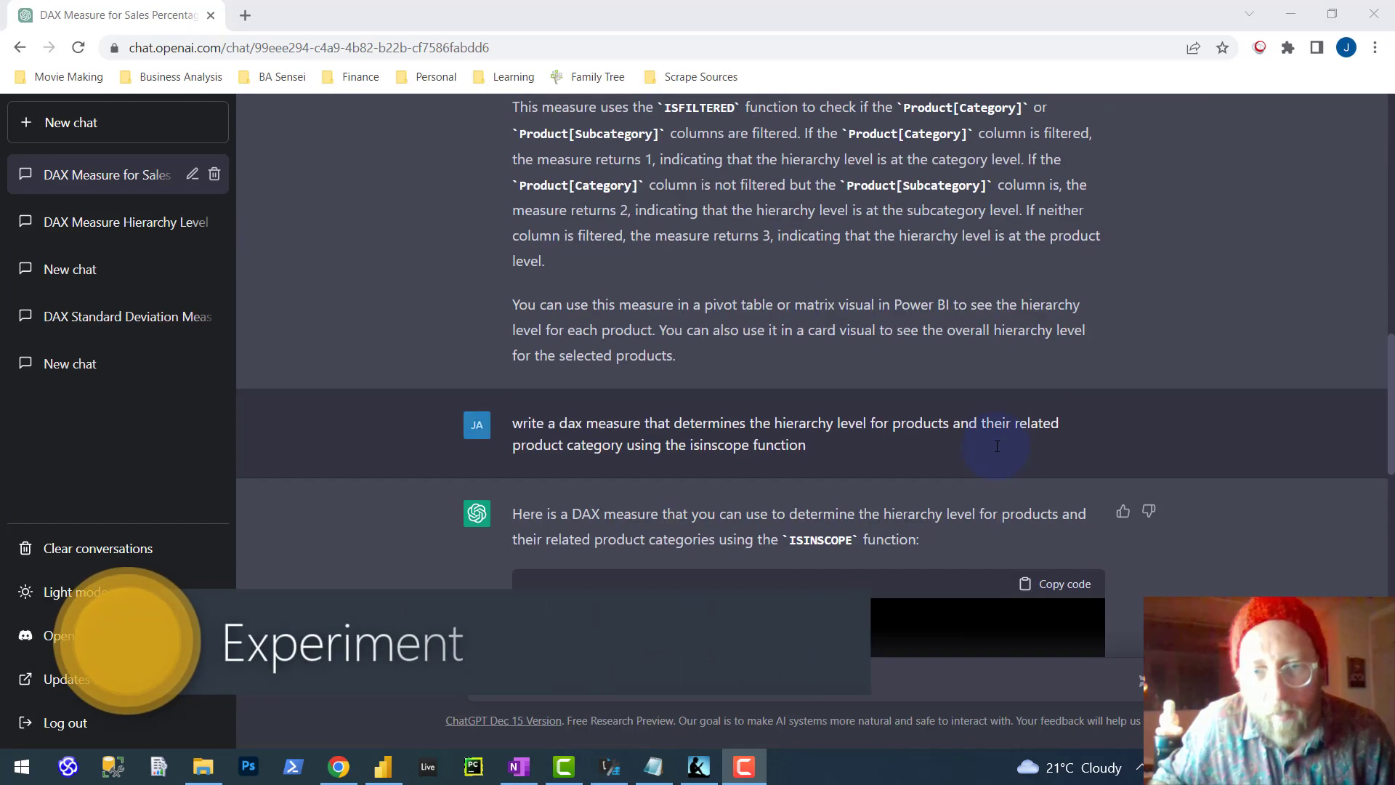
scroll(997, 445, "up", 3)
scroll(837, 342, "down", 10)
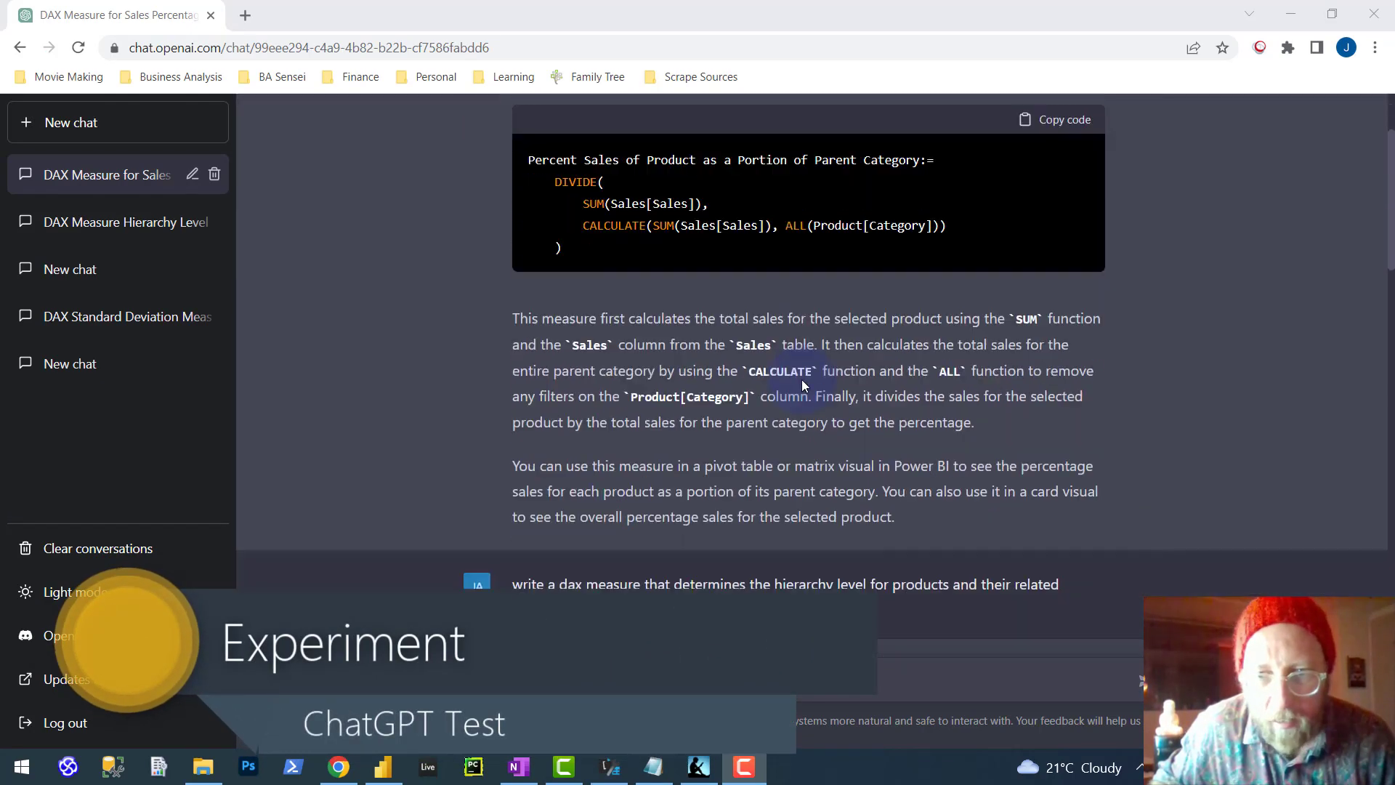
scroll(733, 377, "down", 15)
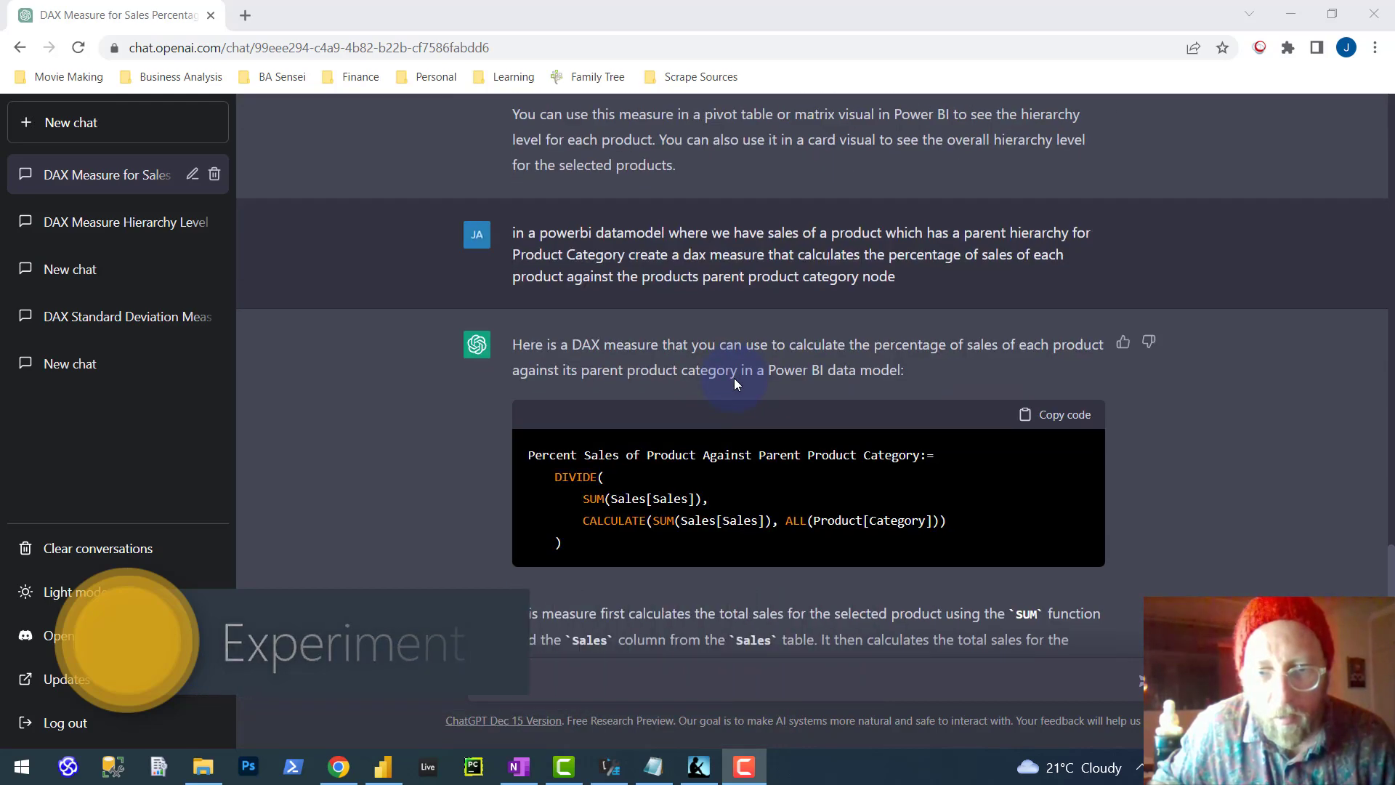
scroll(734, 378, "down", 4)
scroll(733, 377, "up", 10)
scroll(735, 382, "up", 6)
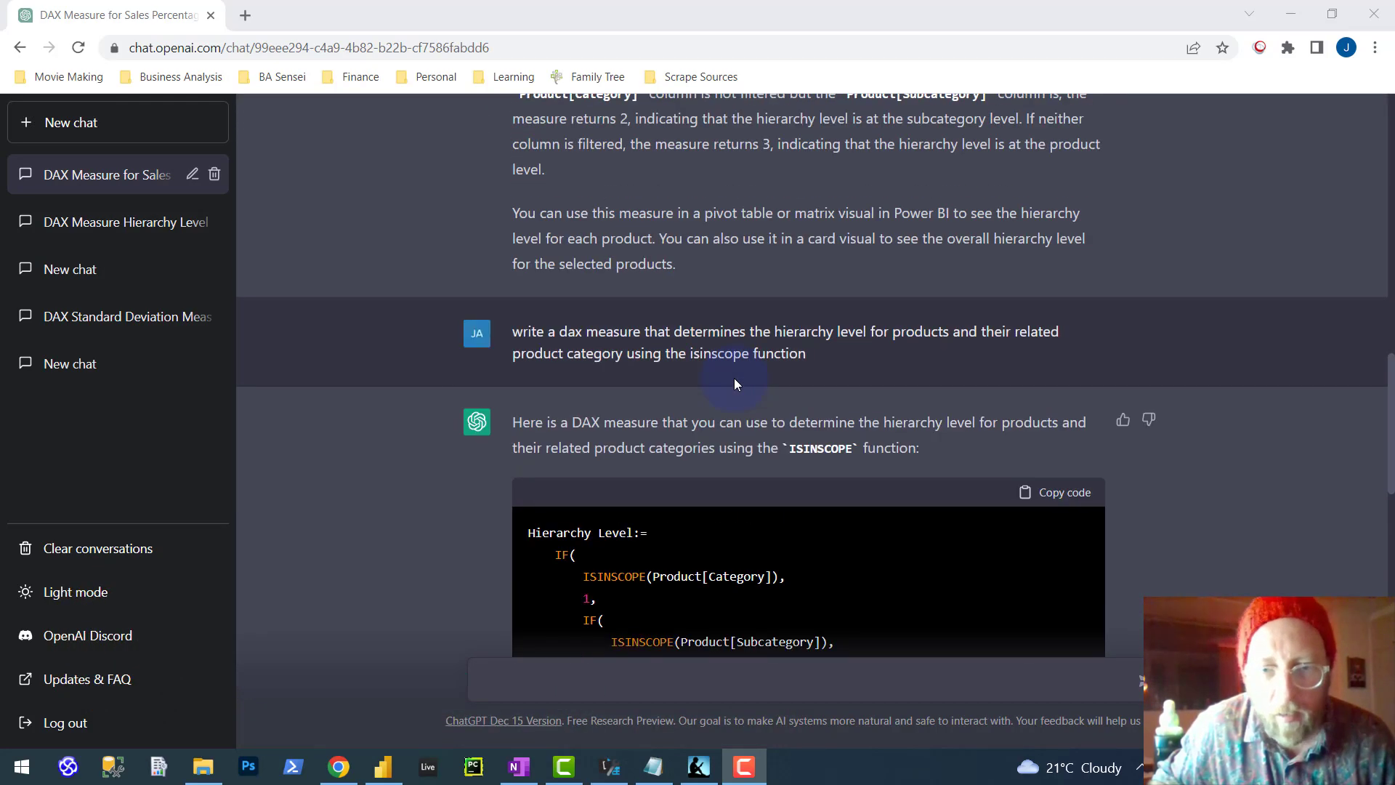
scroll(735, 383, "down", 4)
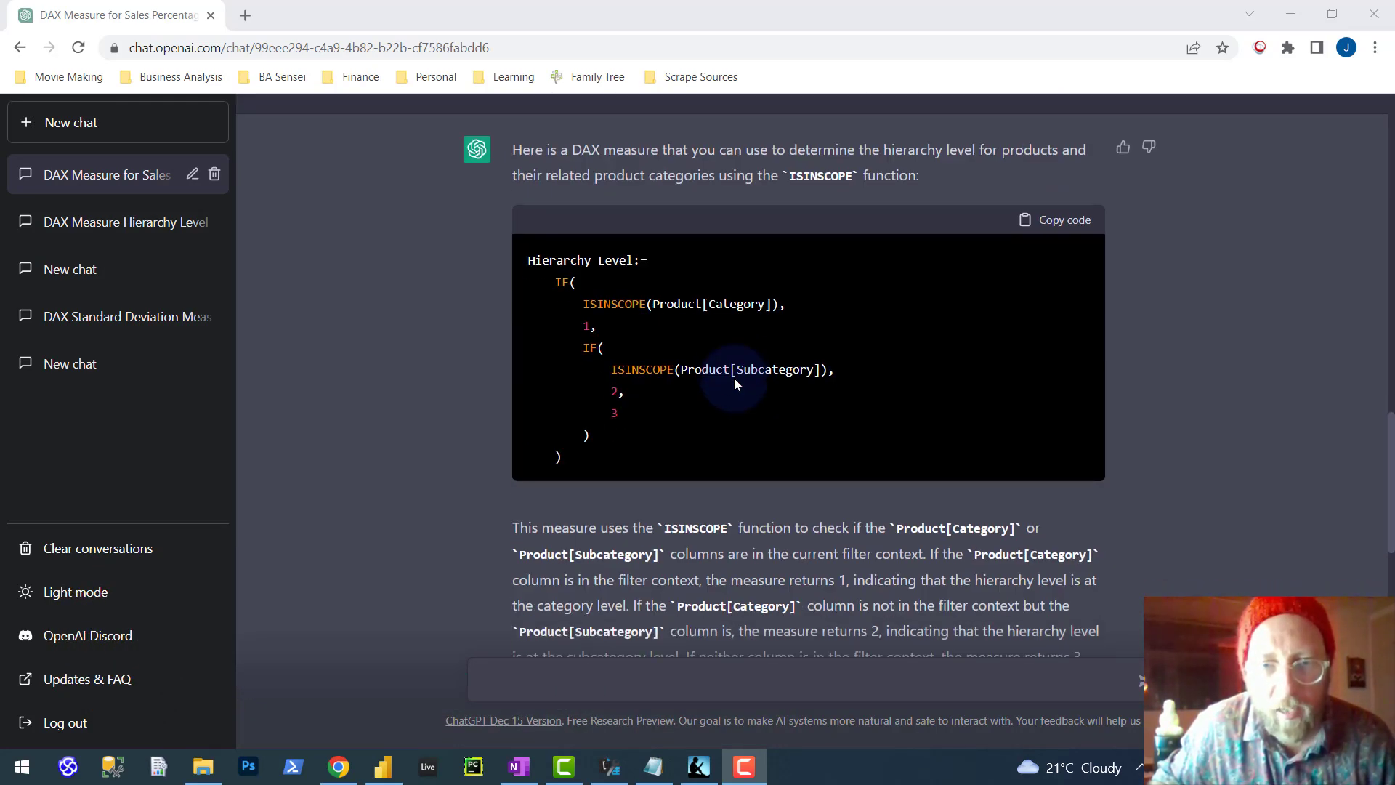
scroll(734, 377, "up", 12)
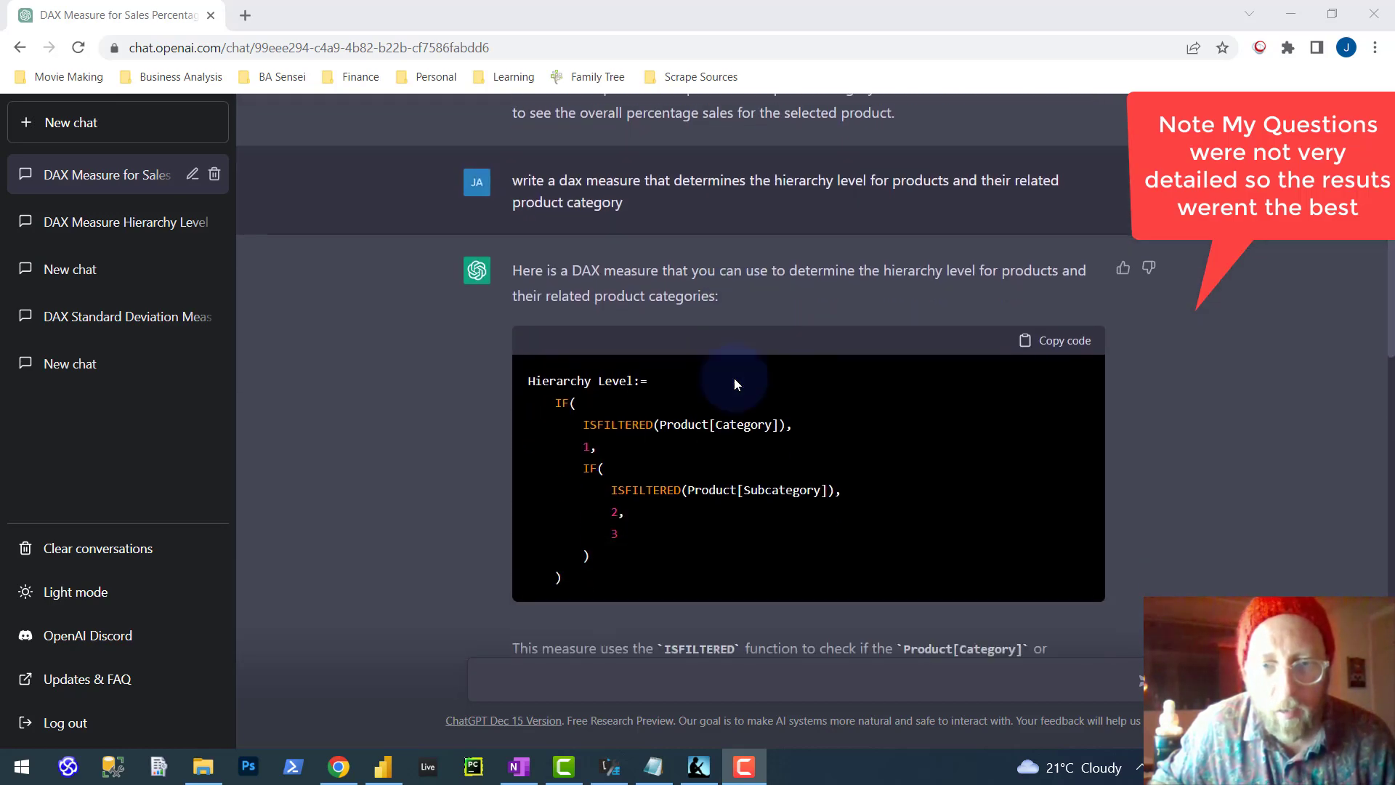
scroll(733, 378, "down", 5)
scroll(721, 357, "up", 2)
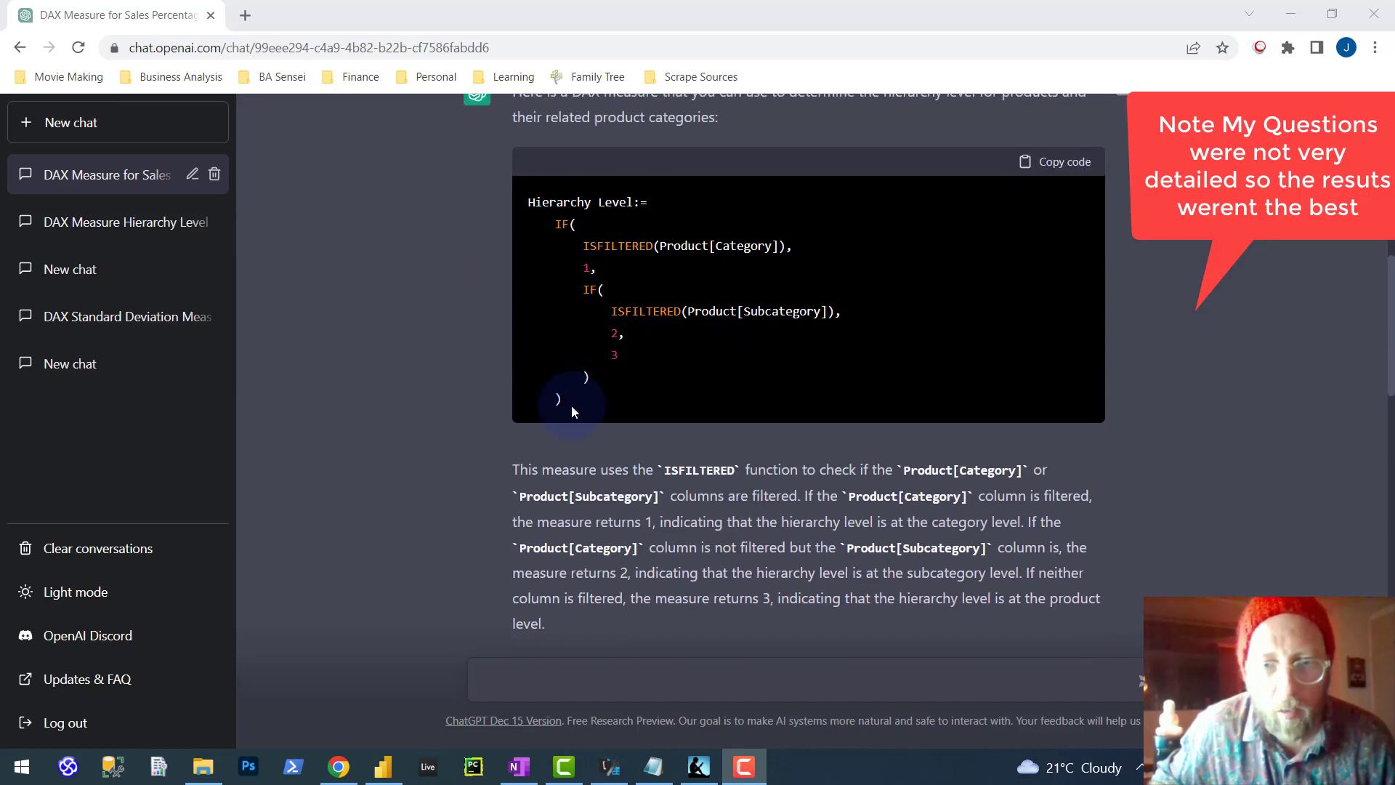
Step: Copy ChatGPT's ISFILTERED-based Hierarchy Level formula and paste it into a new measure in the Sales Measures table in Power BI
left_click_drag(571, 405, 507, 245)
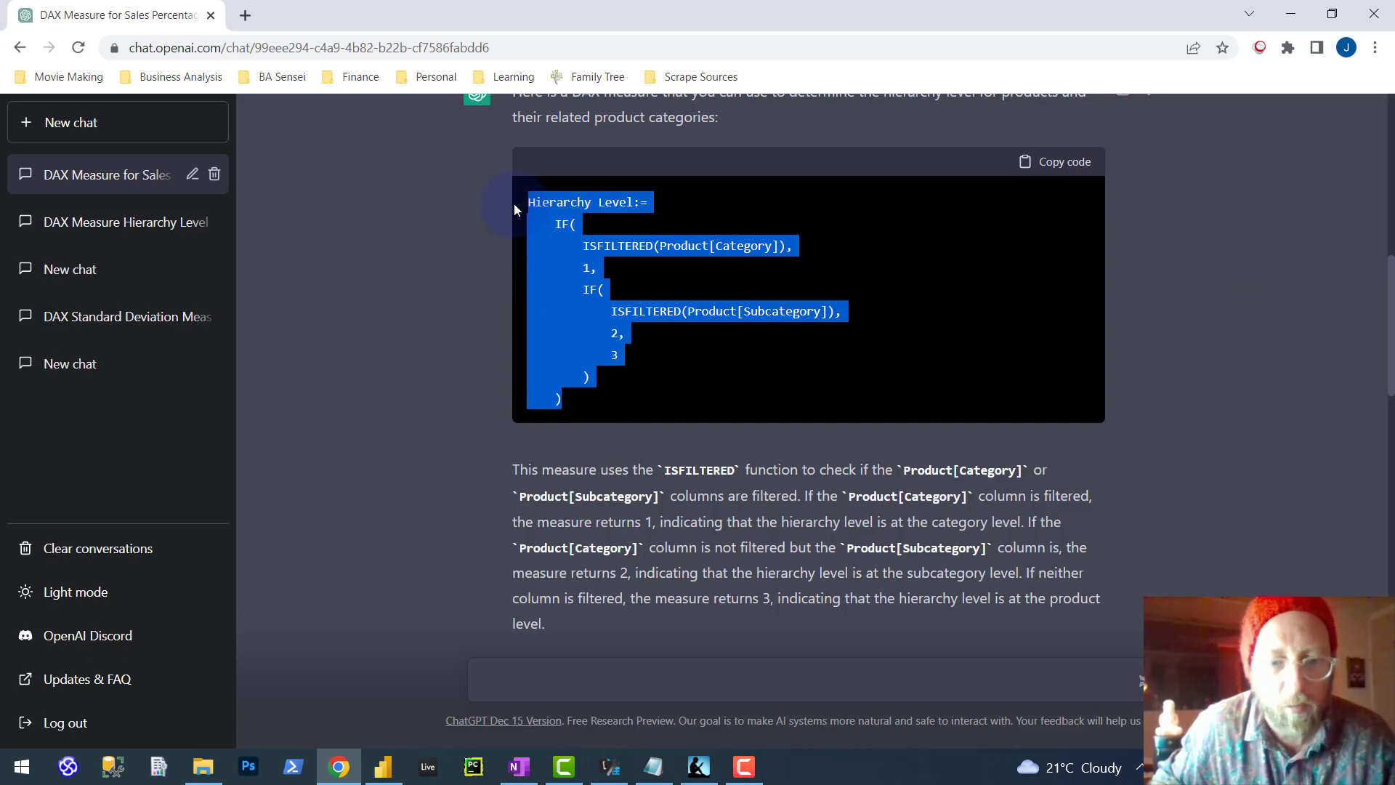
left_click(381, 765)
left_click(1122, 229)
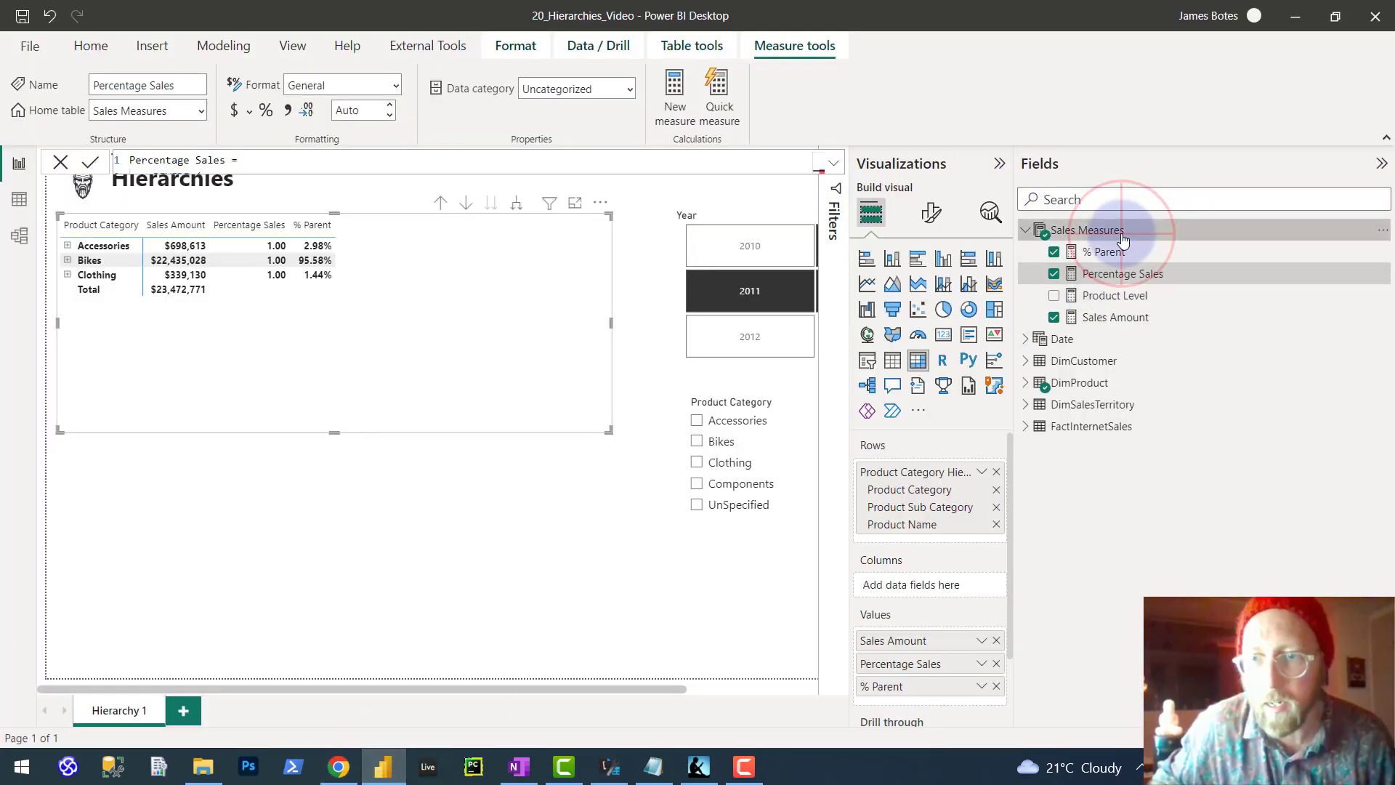
left_click(1378, 231)
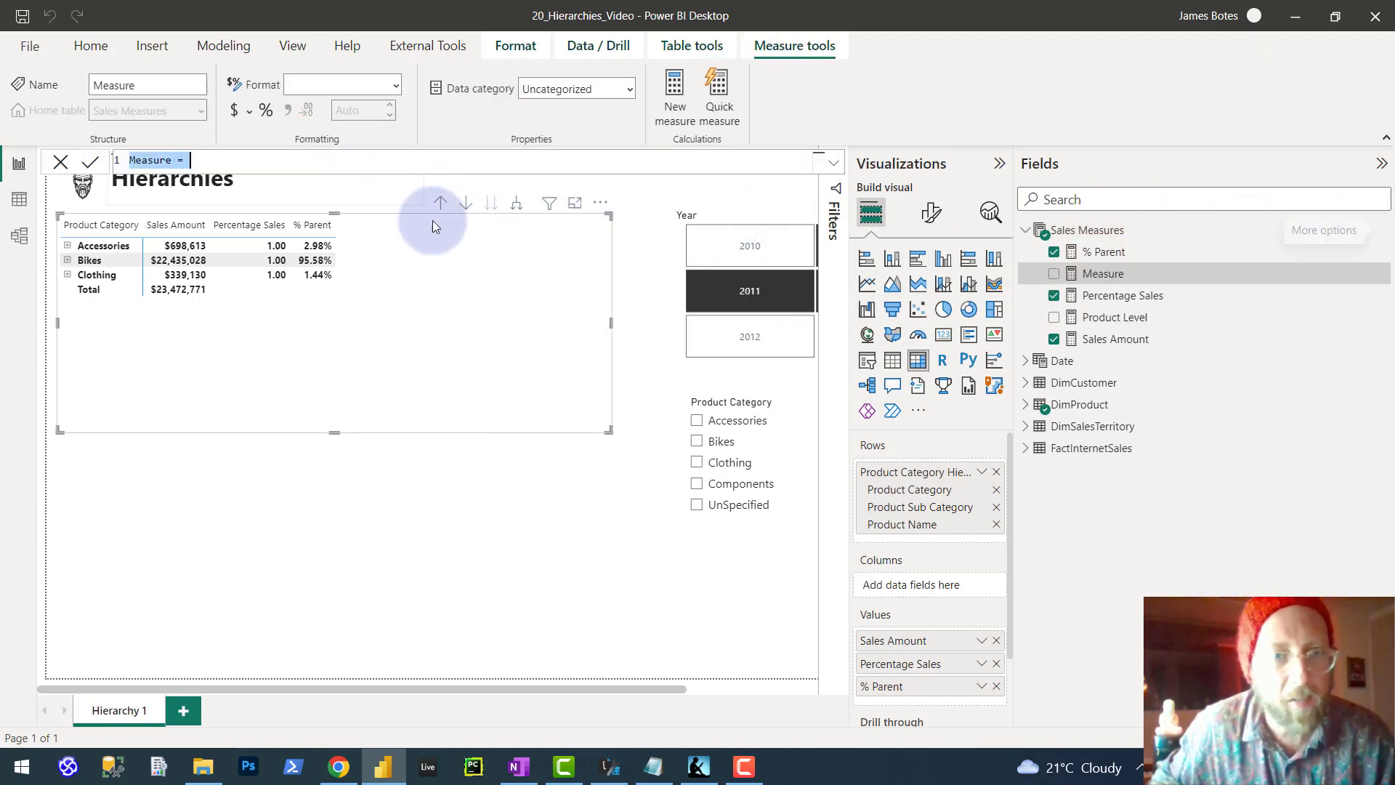
type("Hierarchy Level:=     IF(         ISFILTERED(Product[Category]),         1,         IF(             ISFILTERED(Product[Subcategory]),             2,             3         )     )")
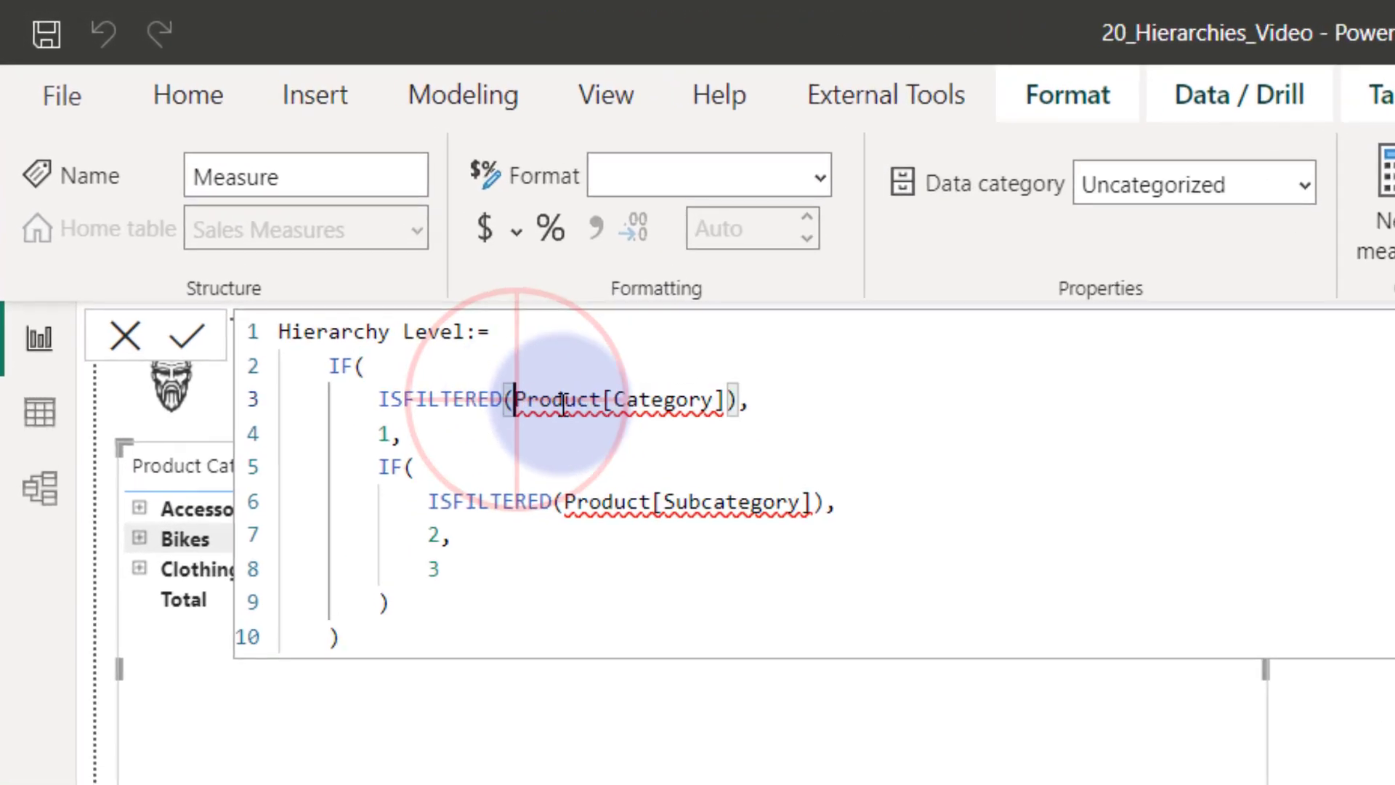
Step: Replace Product[Category] in the first ISFILTERED of the formula with DimProduct[Product Category]
left_click_drag(248, 192, 347, 194)
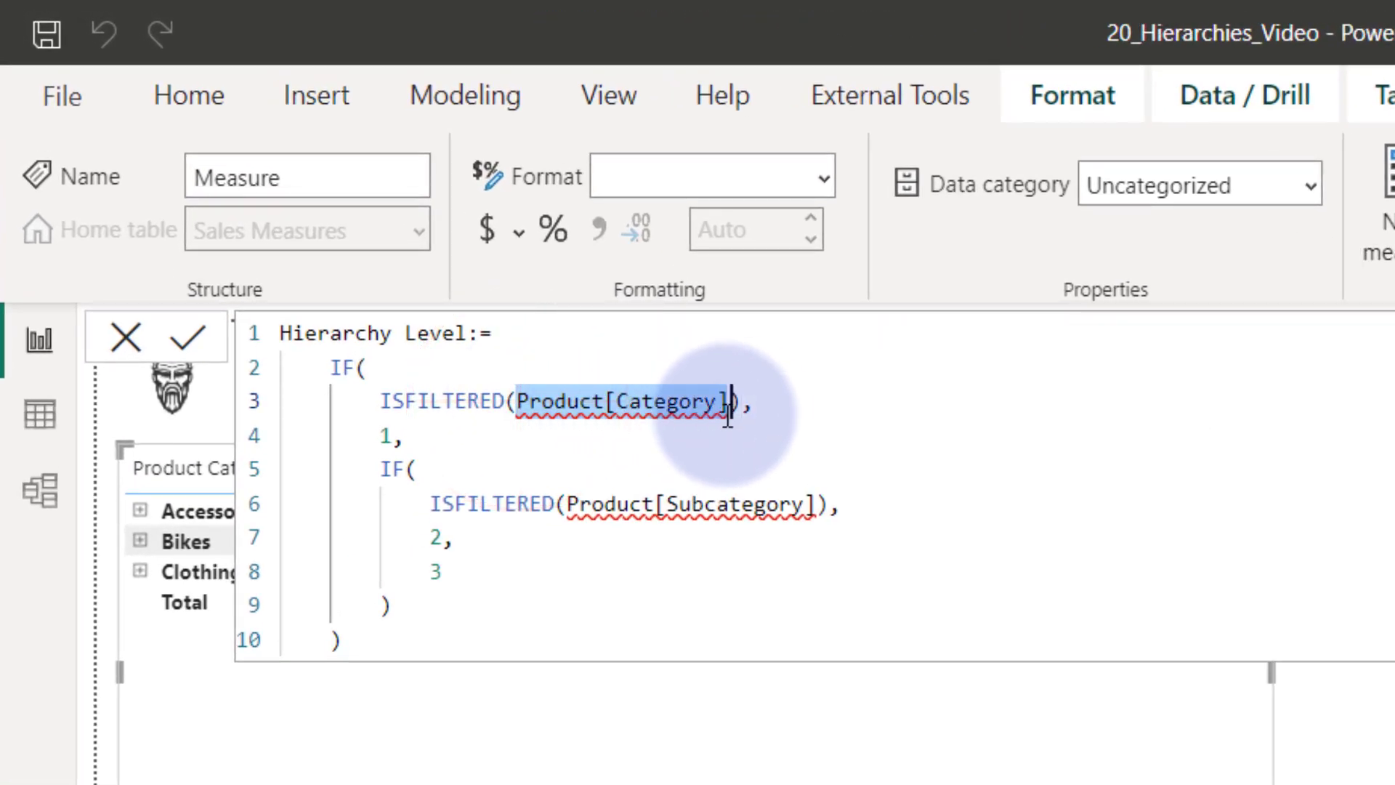
type("DimPro")
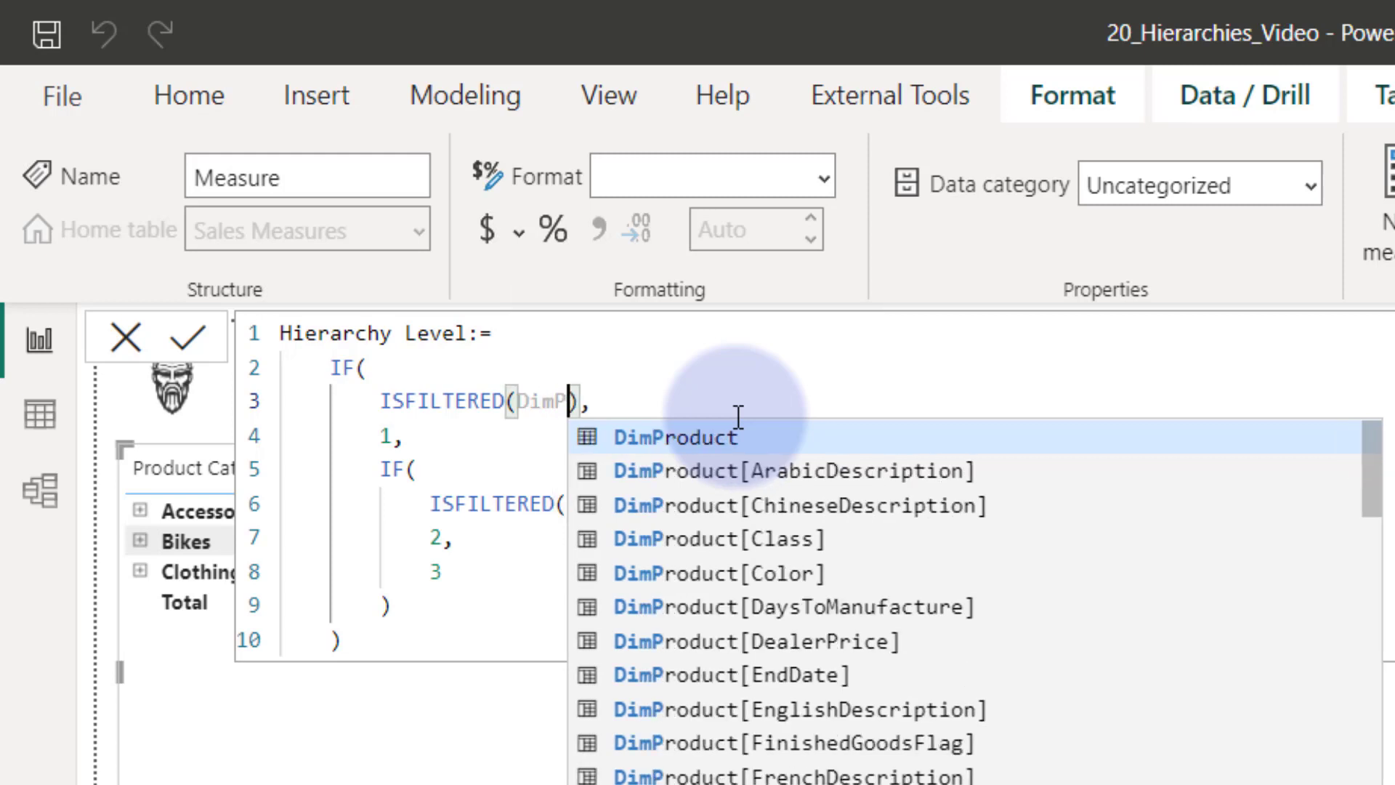
type("d")
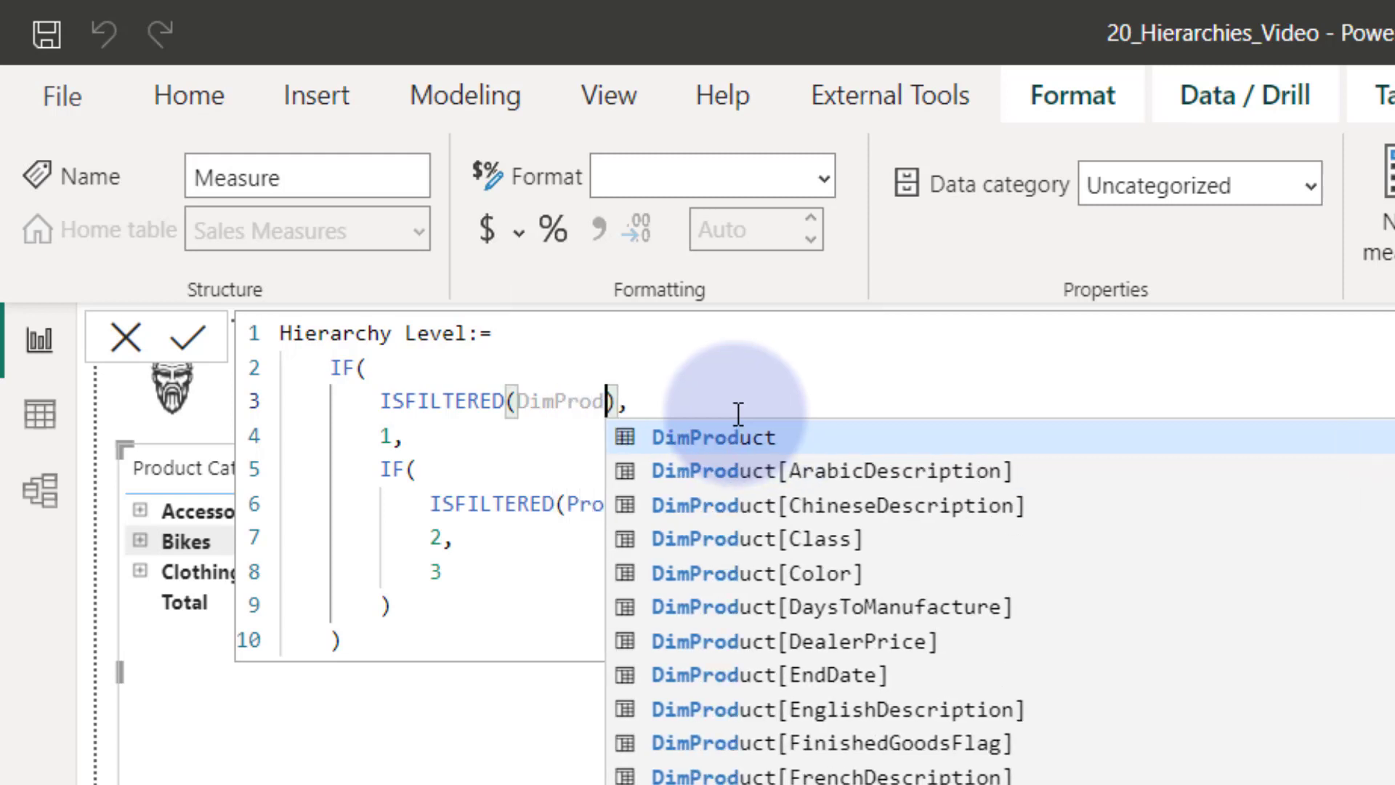
type("uct[")
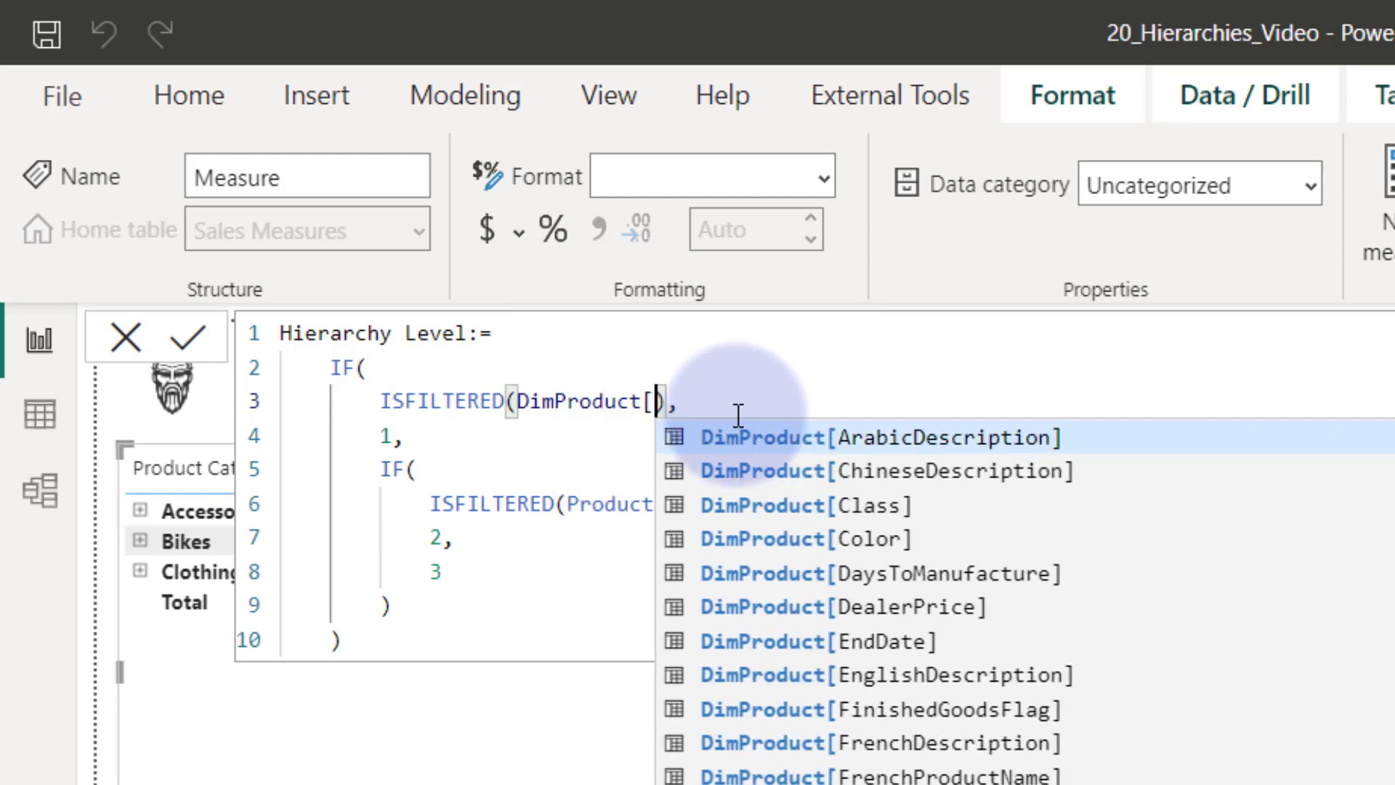
type("Prod")
key("Down")
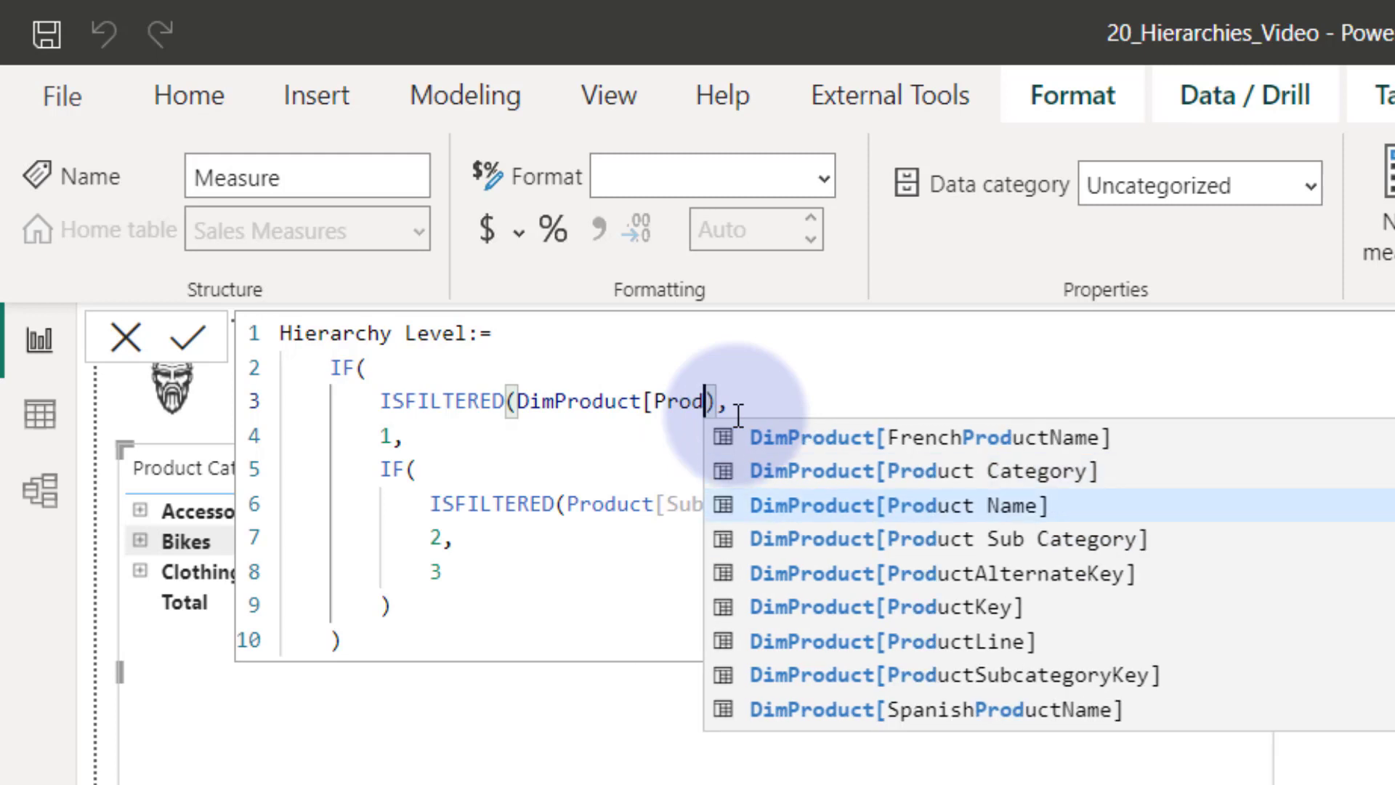
key("Up")
key("Tab")
Step: Replace Product[Subcategory] in the second ISFILTERED with DimProduct[Product Sub Category] and commit the Hierarchy Level measure
left_click_drag(567, 503, 816, 501)
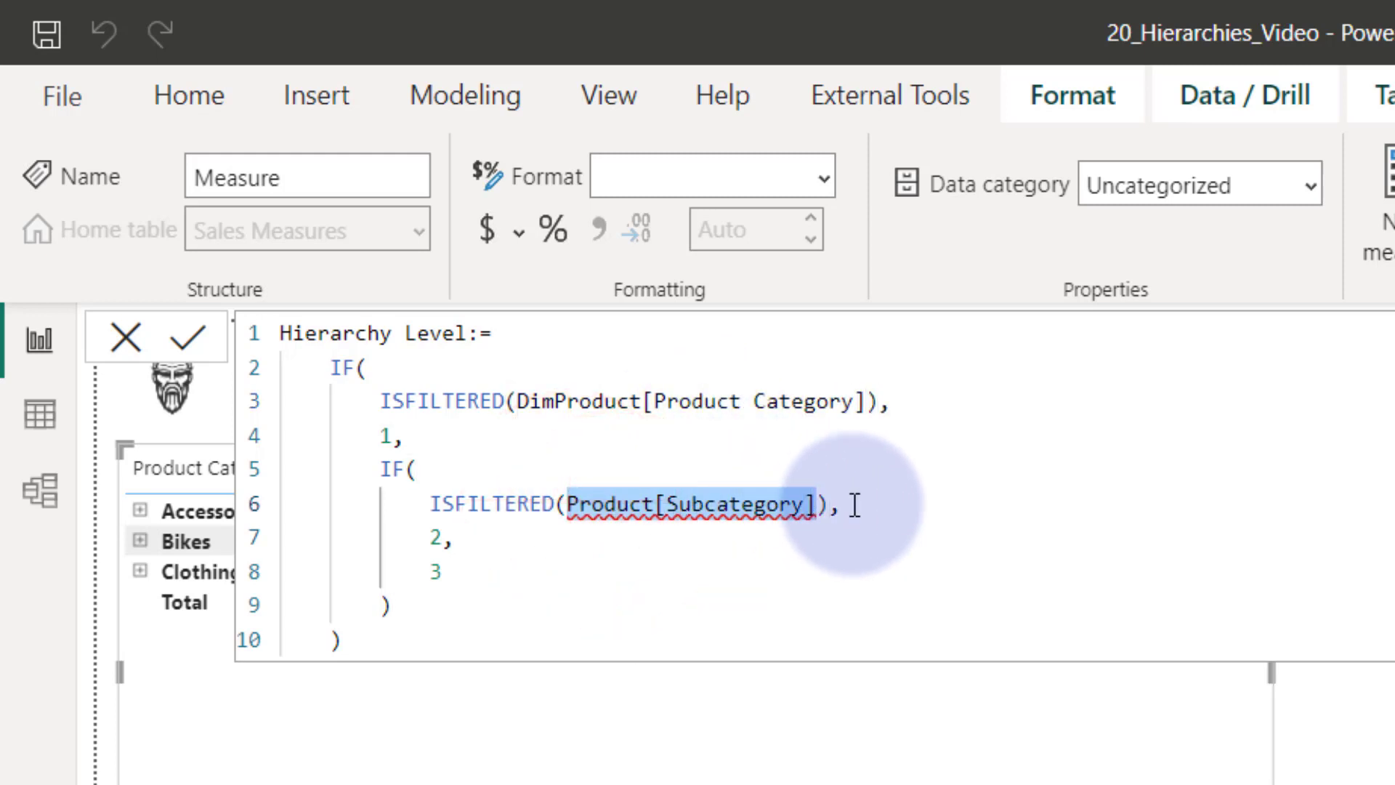
type("DimProduct")
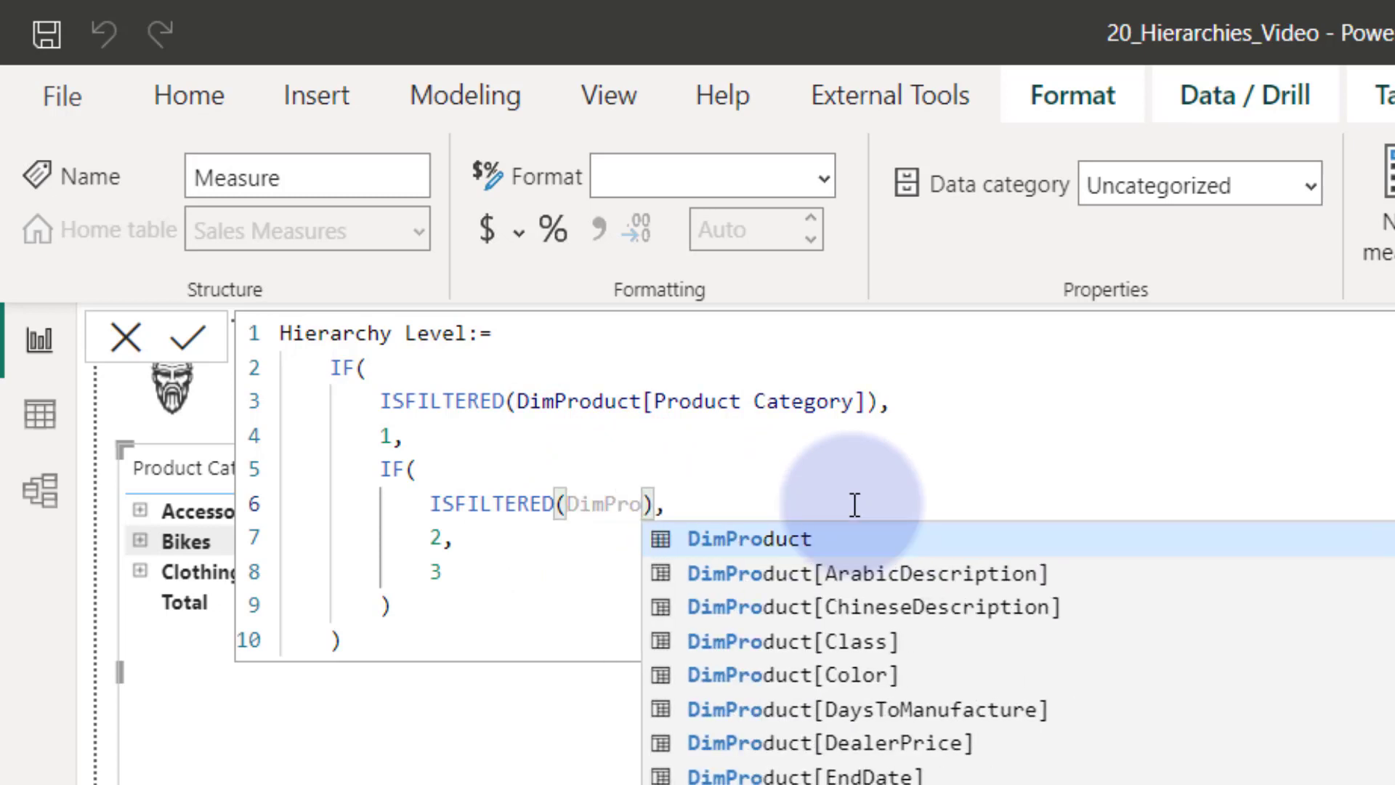
type("[Pro")
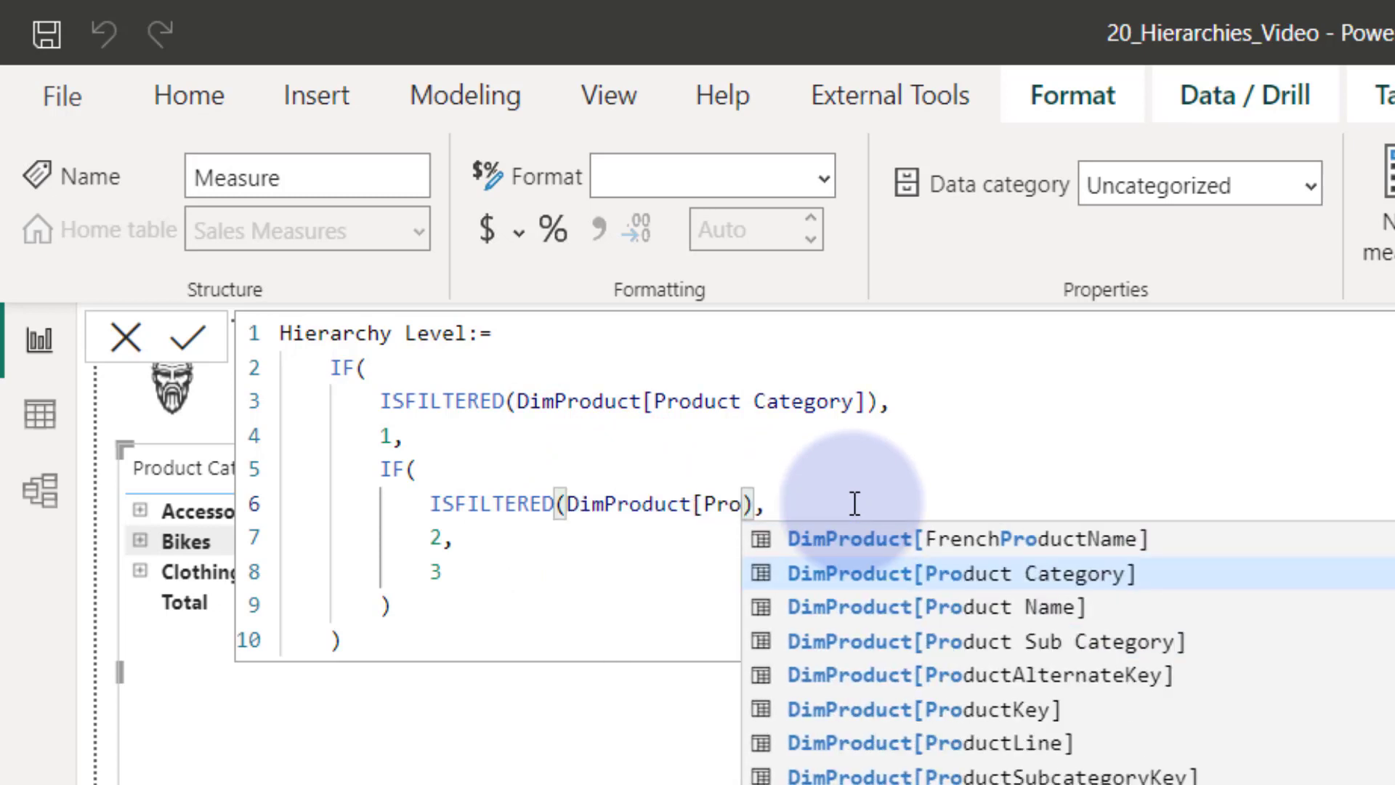
key("Down")
key("Down")
key("Tab")
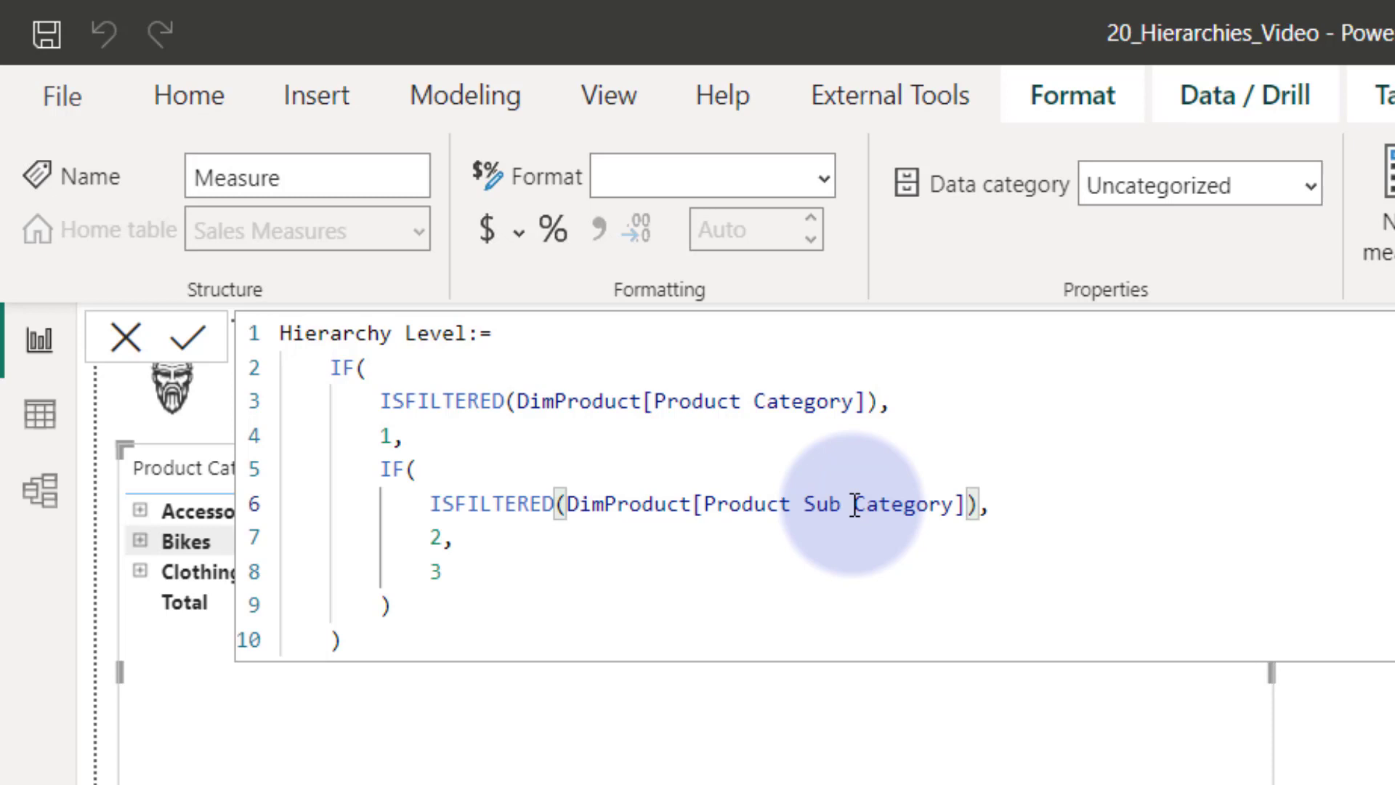
left_click(189, 335)
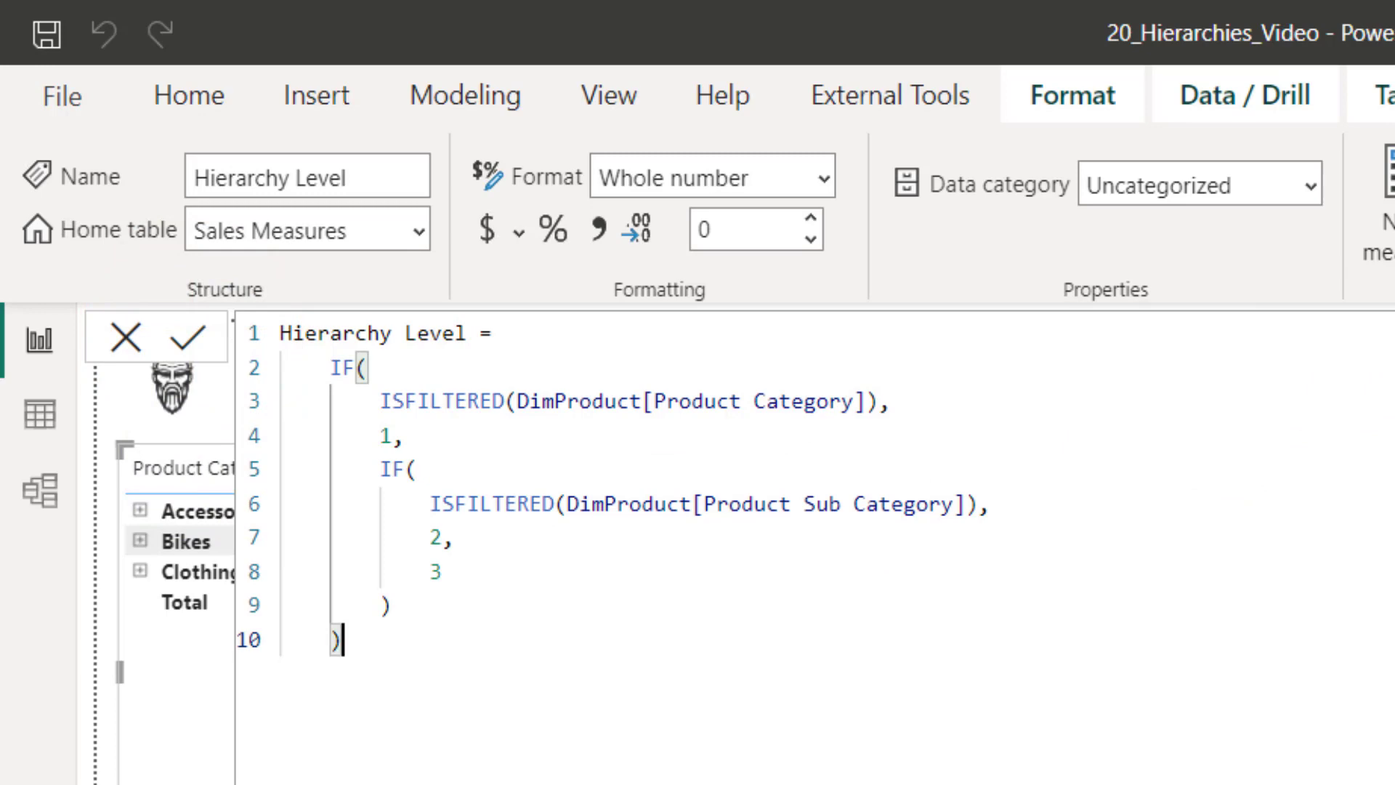
Step: Collapse the formula and add the Hierarchy Level measure to the matrix values after % Parent
left_click(391, 606)
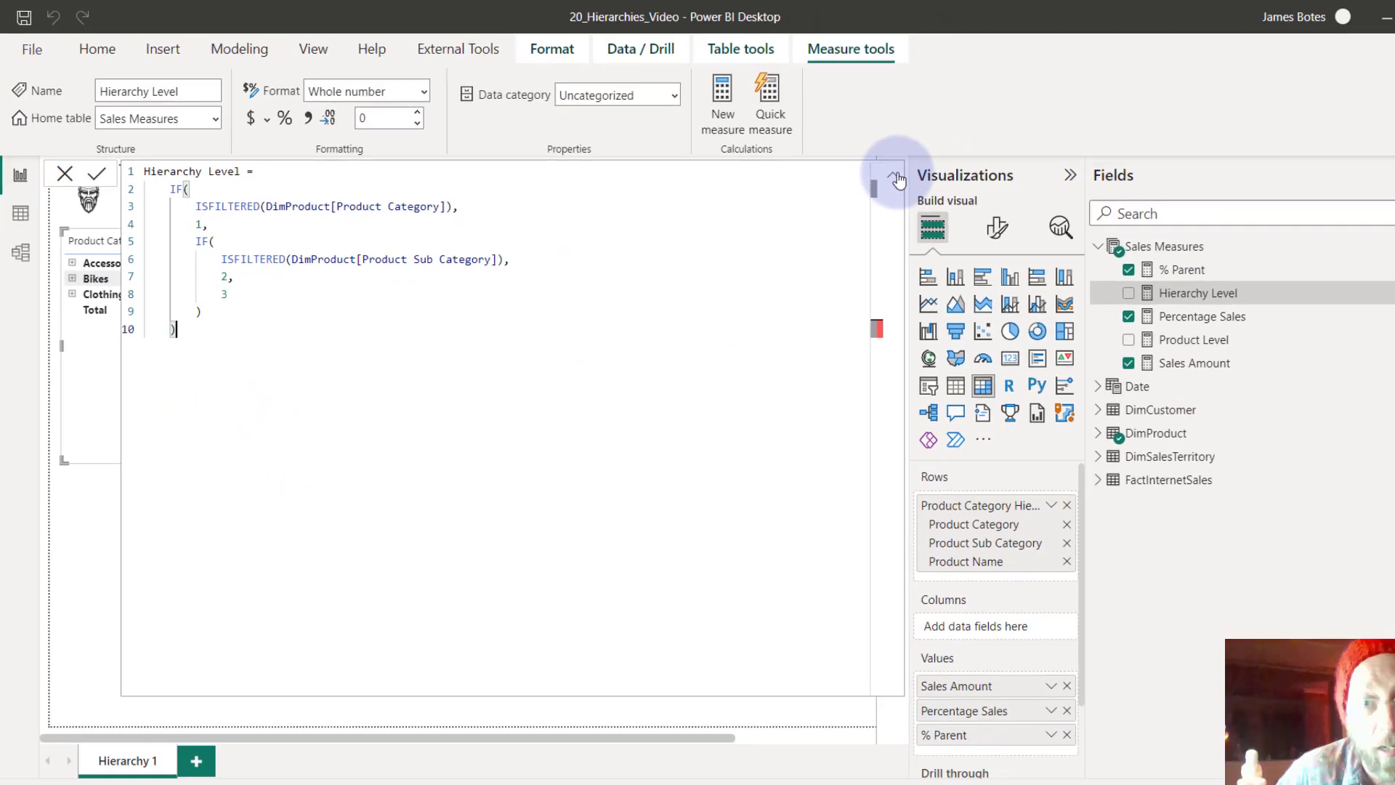
left_click(844, 161)
left_click(1153, 276)
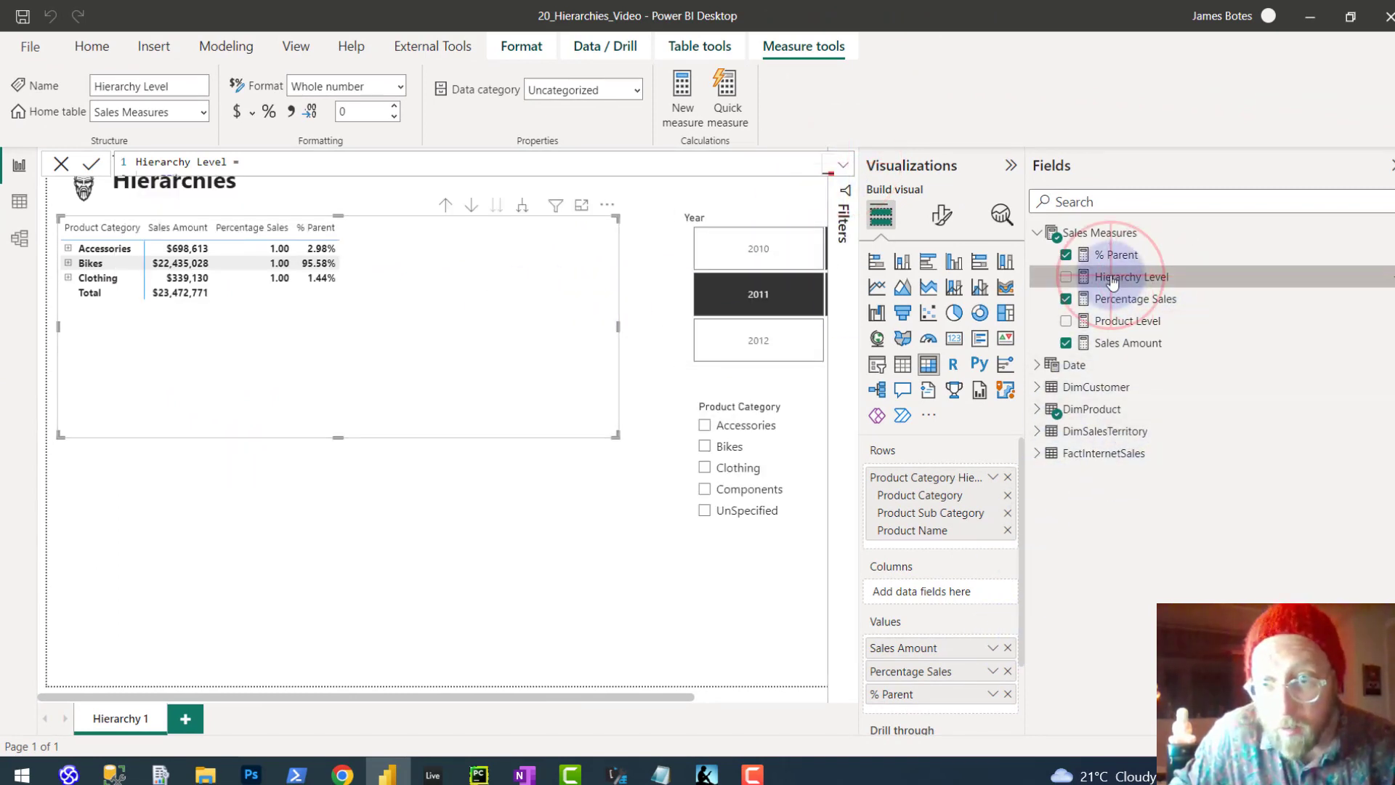
left_click_drag(1100, 276, 984, 695)
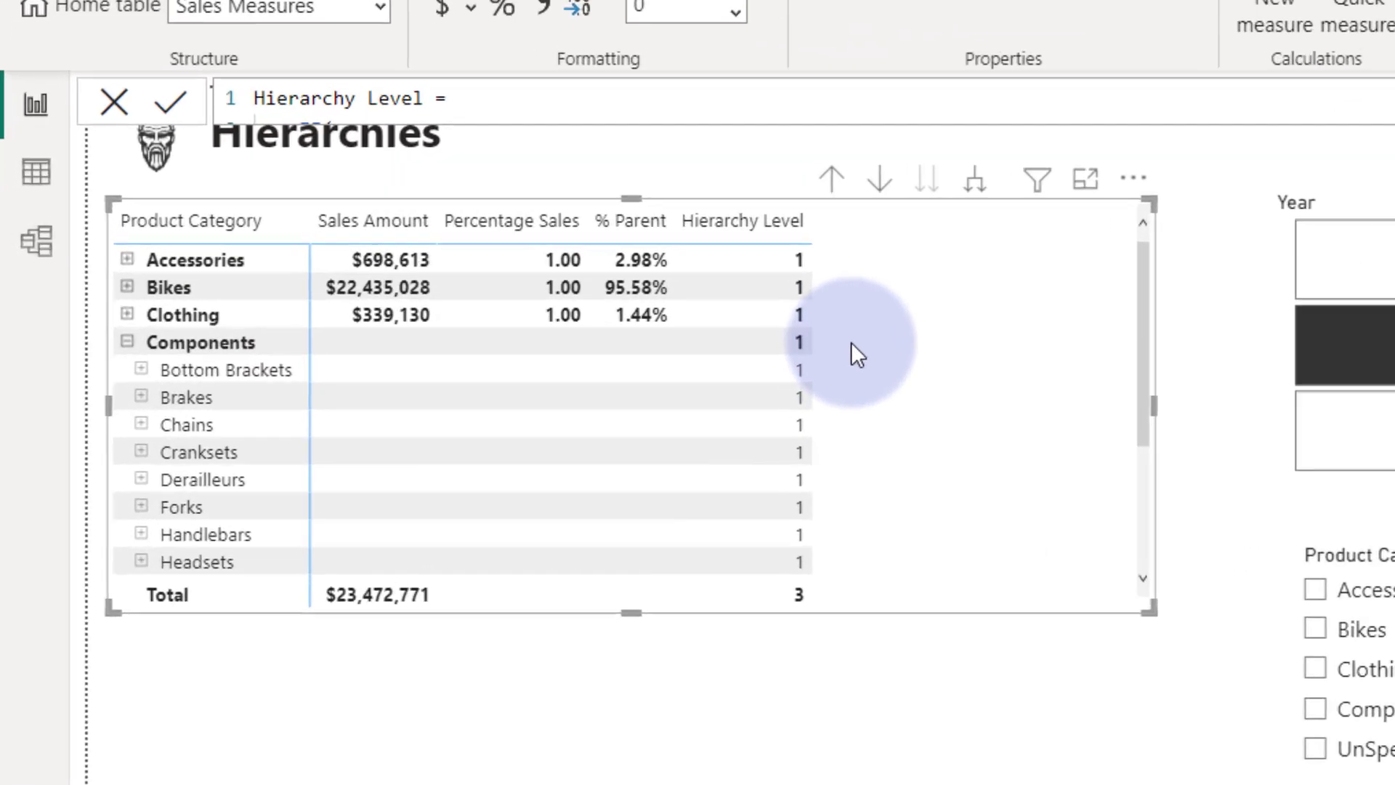
Step: Examine the Hierarchy Level values under Components in the matrix and expand the Chains subcategory
scroll(595, 384, "down", 2)
scroll(436, 396, "up", 1)
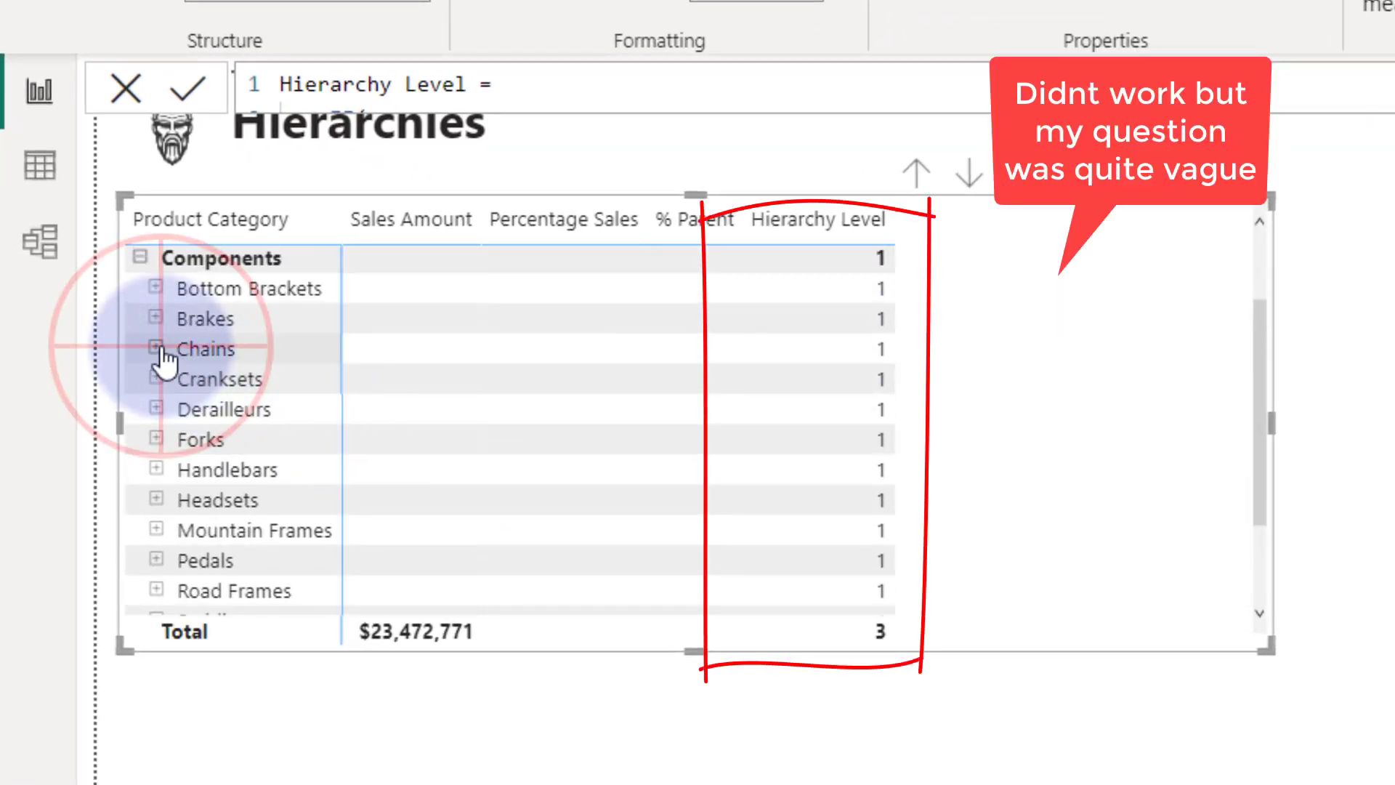
left_click(157, 348)
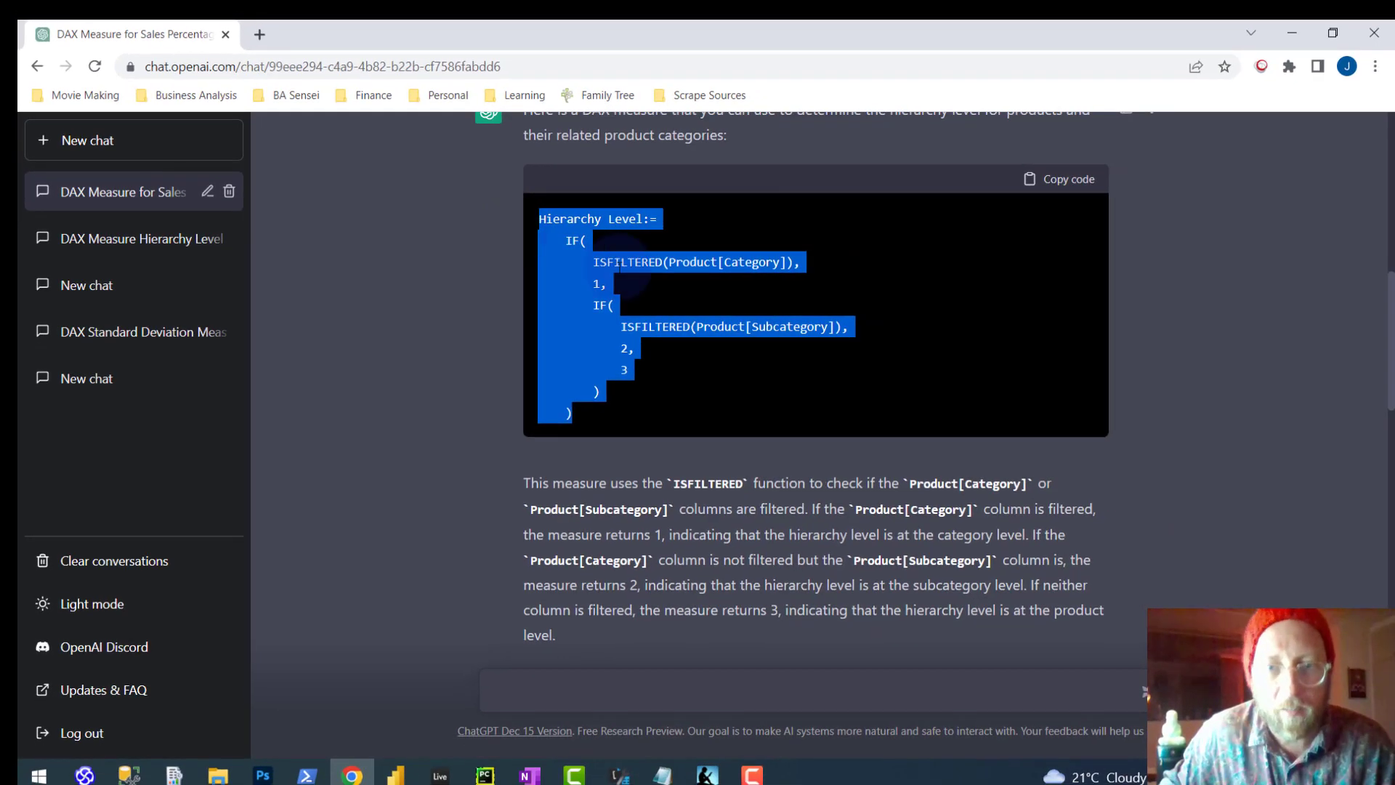
Step: Return to the ChatGPT conversation and find the Hierarchy Level answer that uses the ISINSCOPE function
scroll(1010, 364, "down", 4)
scroll(753, 315, "up", 1)
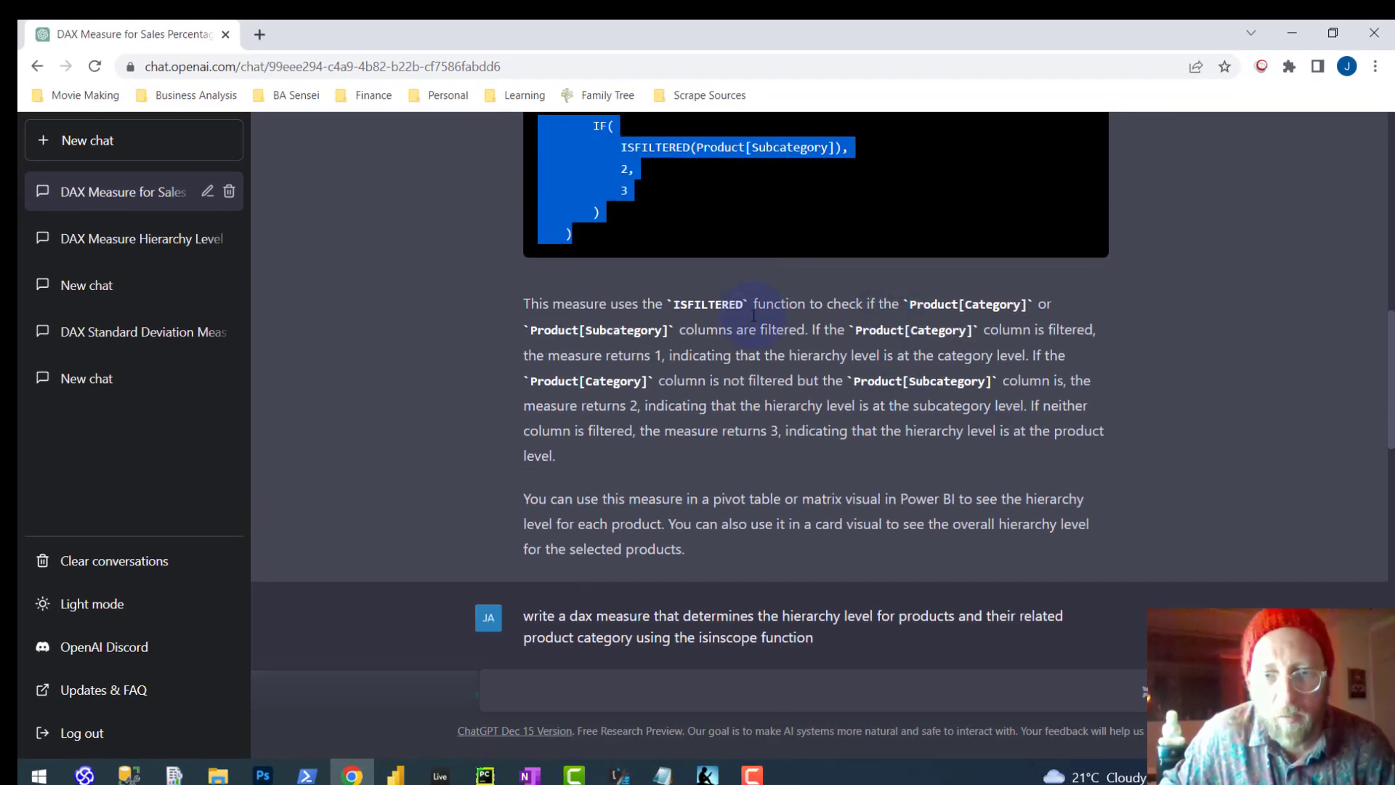
scroll(755, 349, "down", 5)
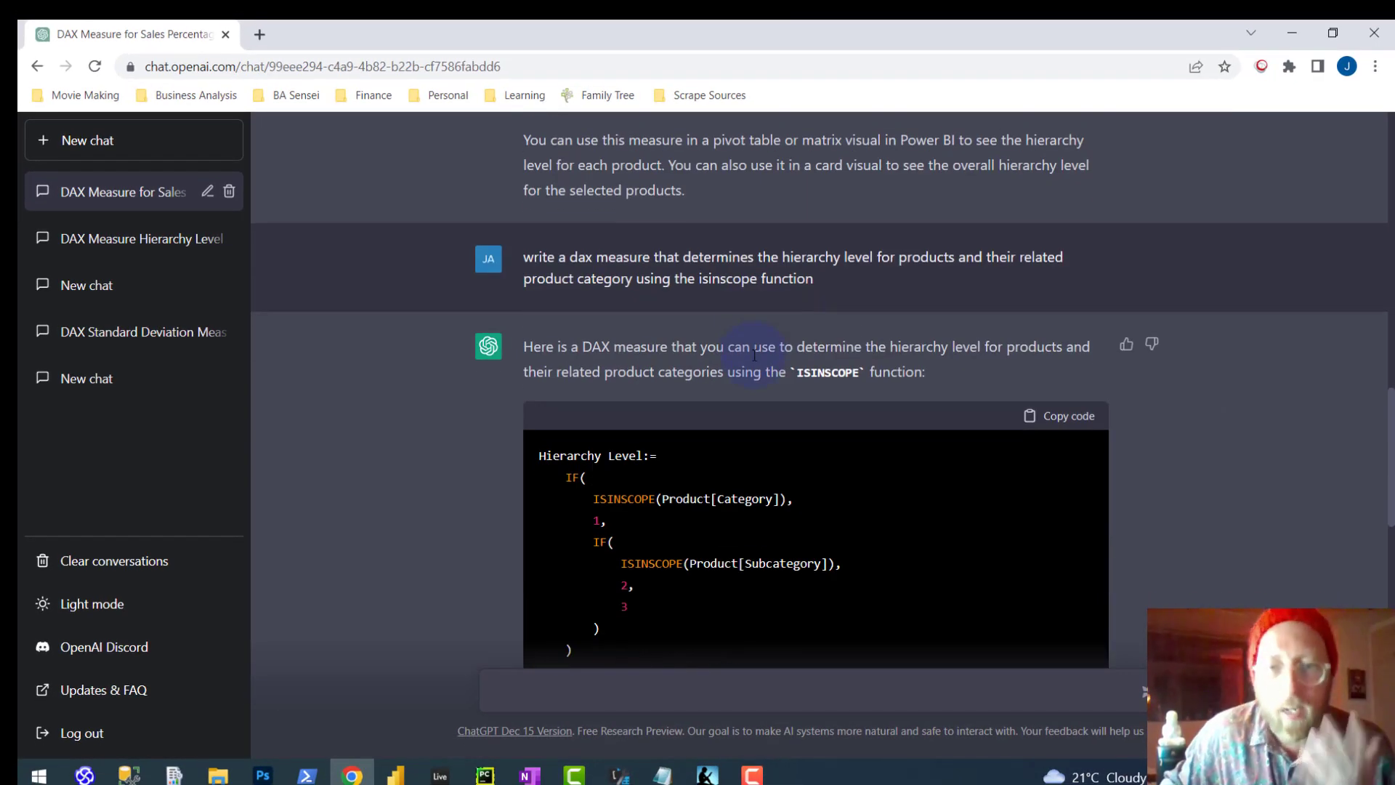
Step: Find the ChatGPT answer on product sales against the parent product category node and copy its DAX measure code
scroll(796, 364, "down", 15)
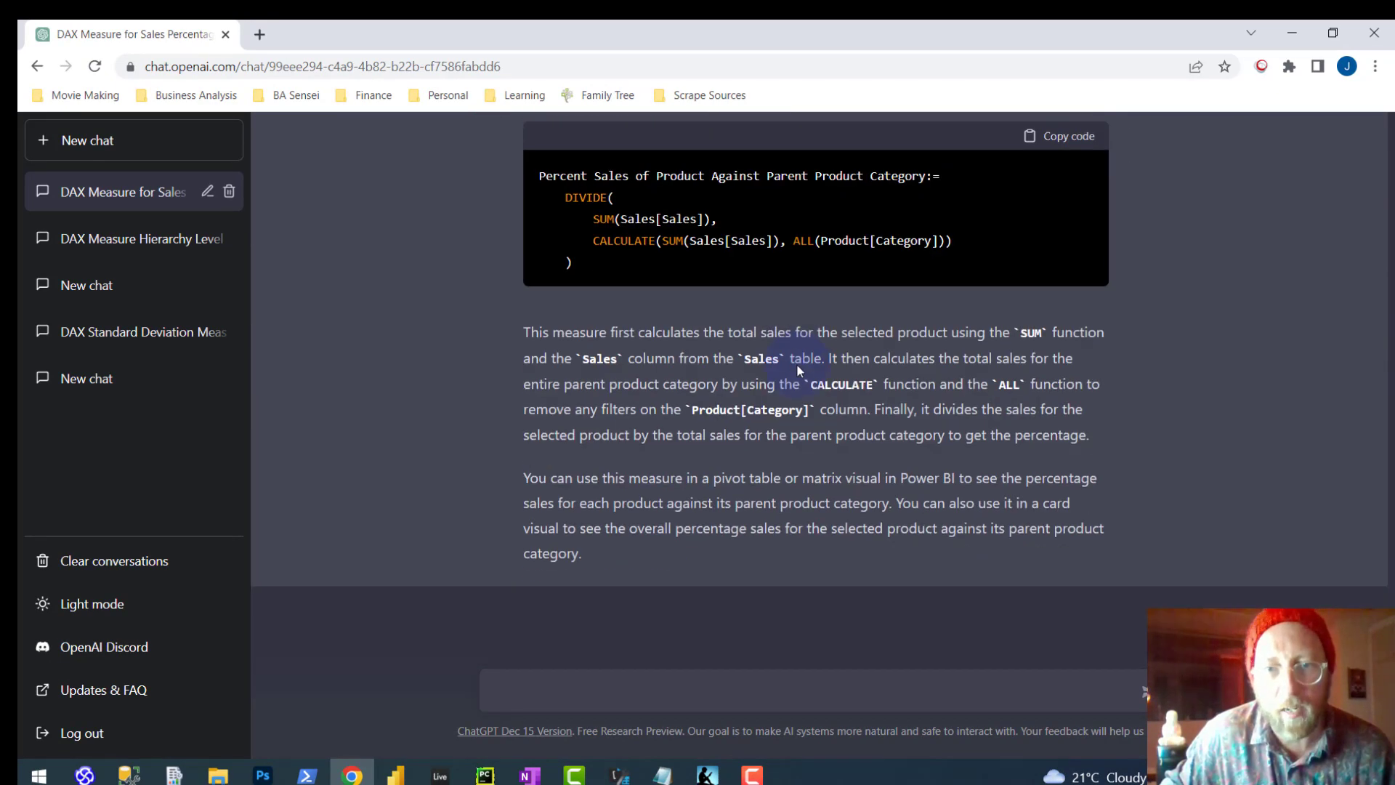
scroll(796, 364, "up", 3)
scroll(900, 230, "up", 1)
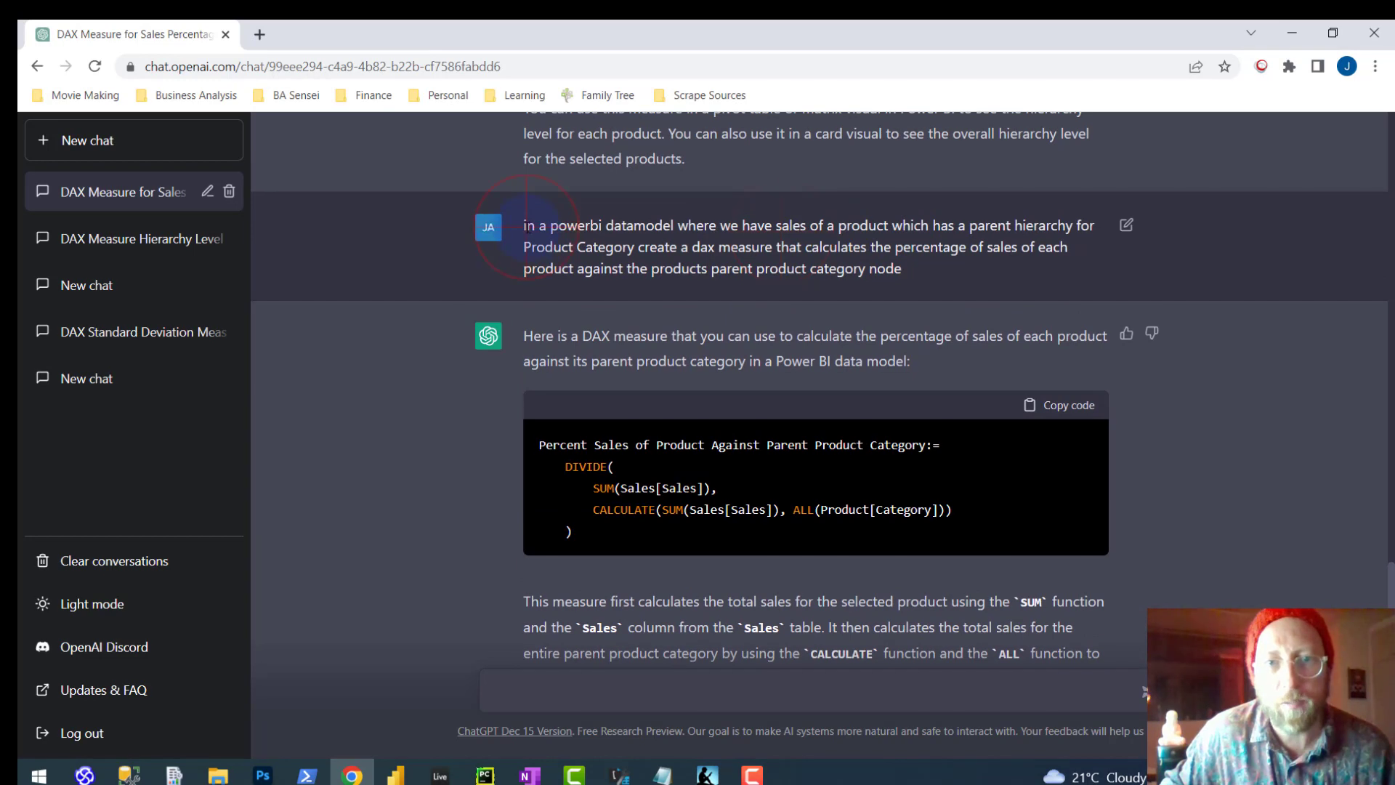
left_click_drag(525, 225, 900, 263)
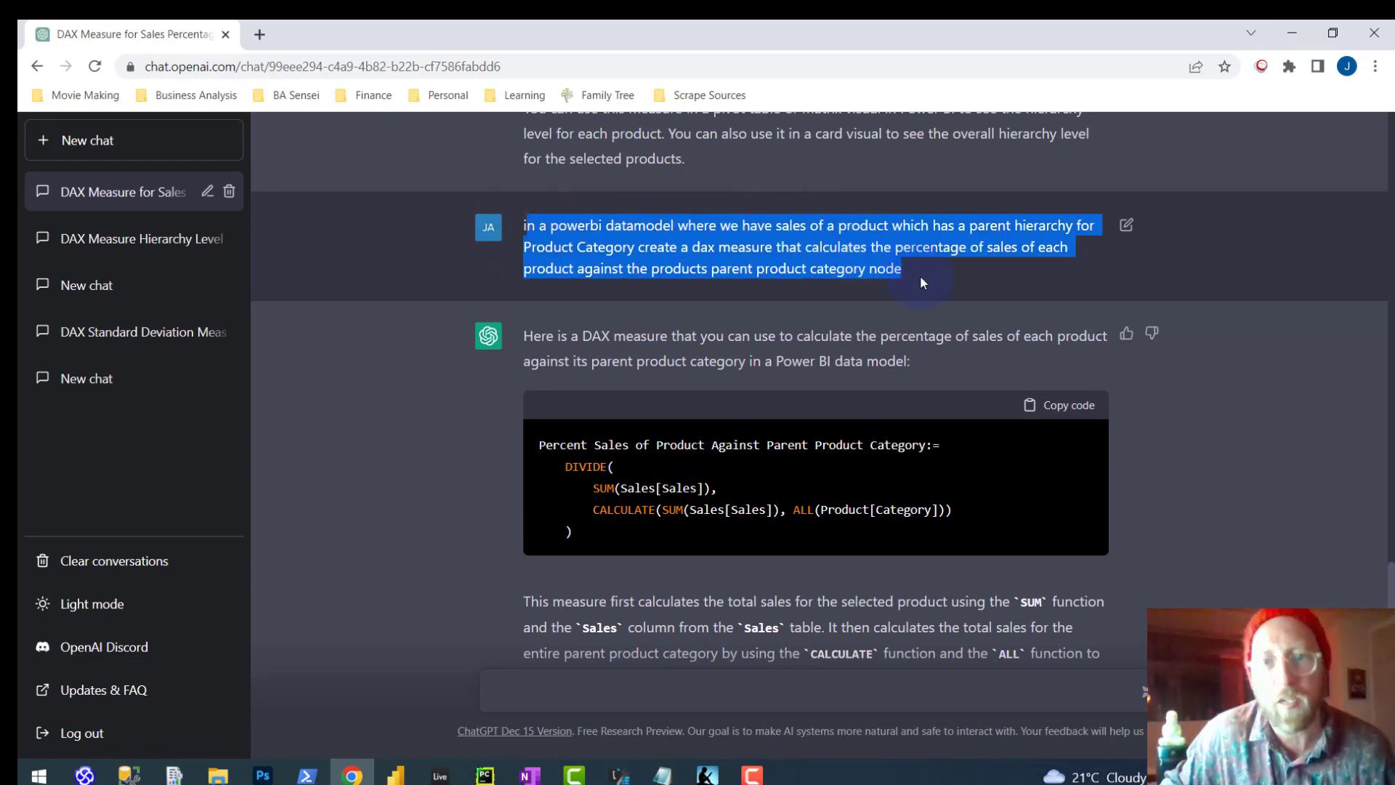
left_click(920, 276)
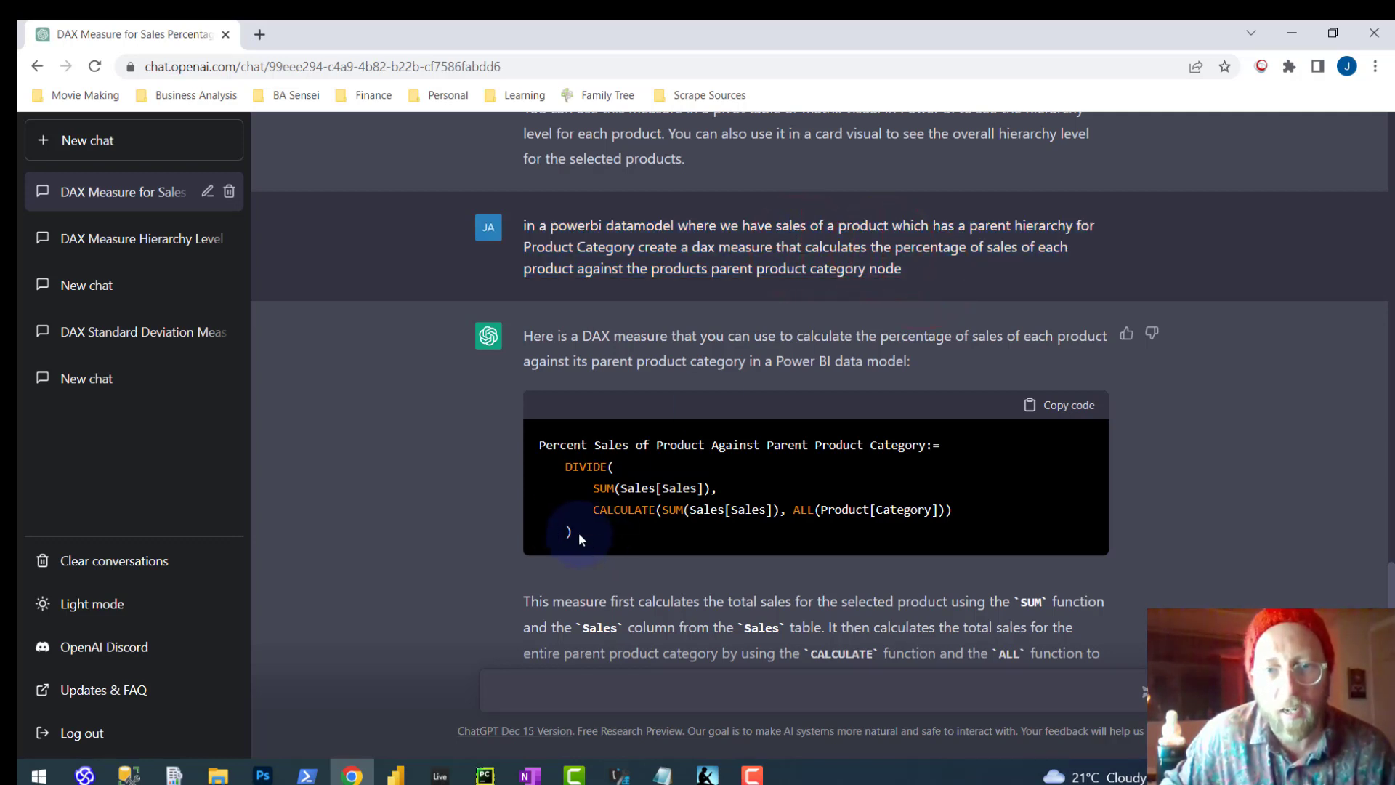
left_click_drag(578, 532, 528, 445)
key("ctrl+c")
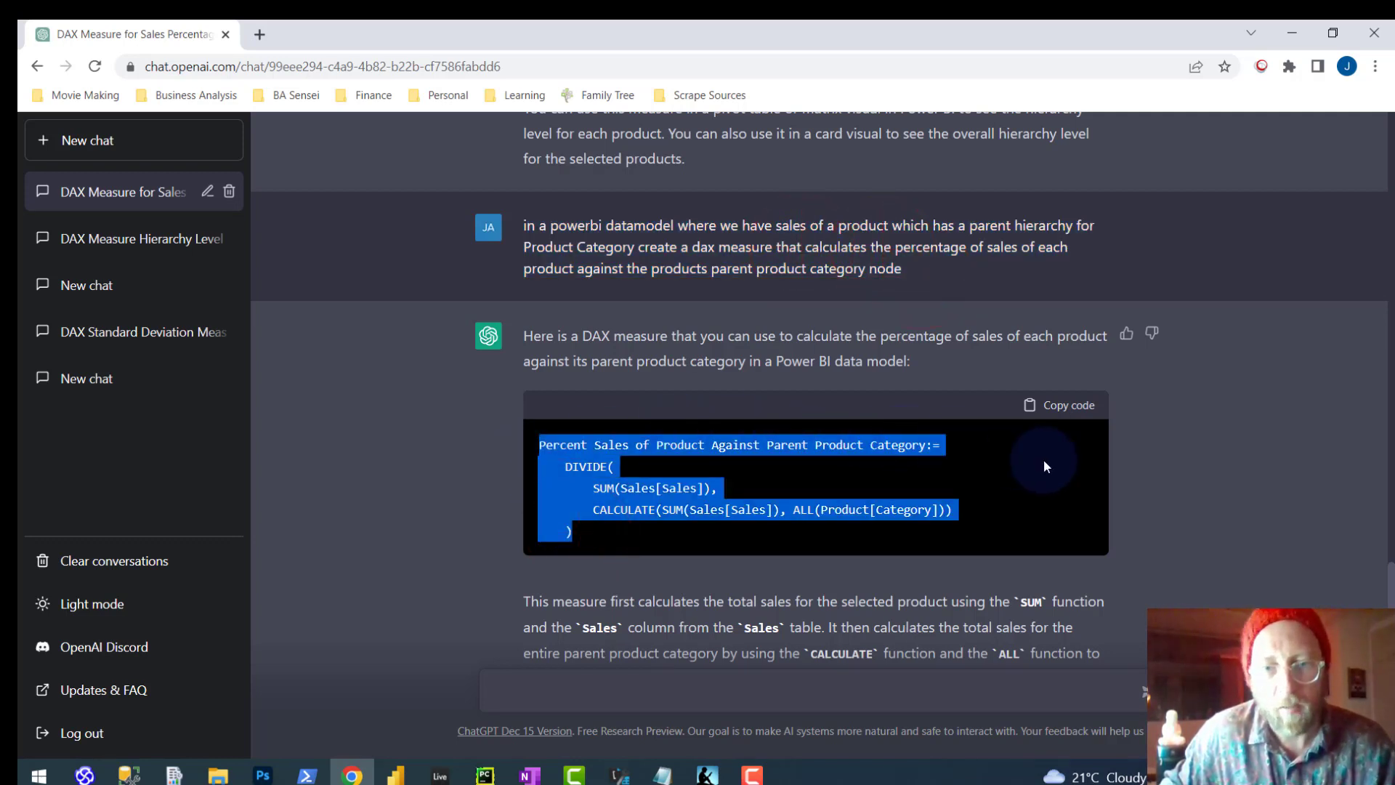
Step: Switch to Power BI Desktop and create a new measure in the Sales Measures table from the copied code
key("alt+Tab")
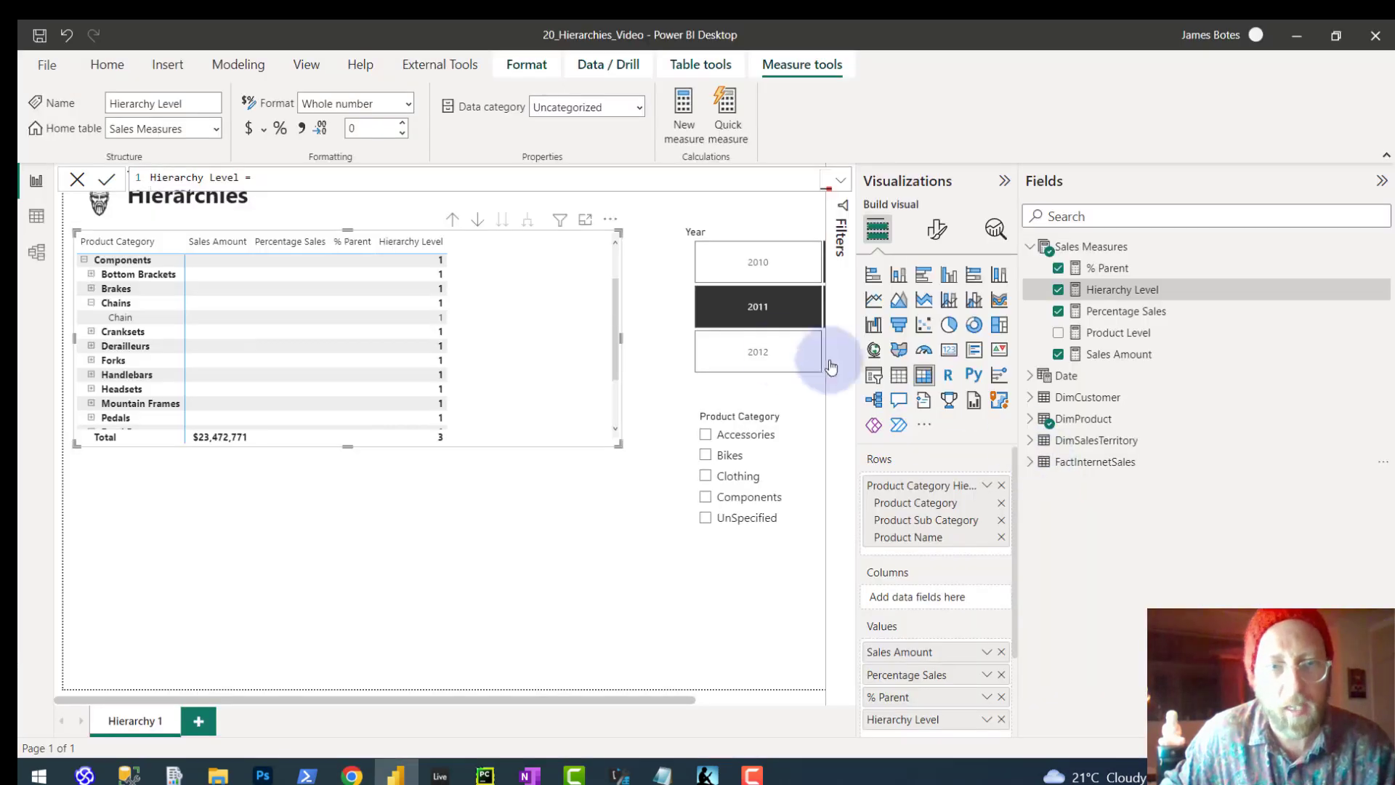
left_click(841, 183)
left_click(1079, 247)
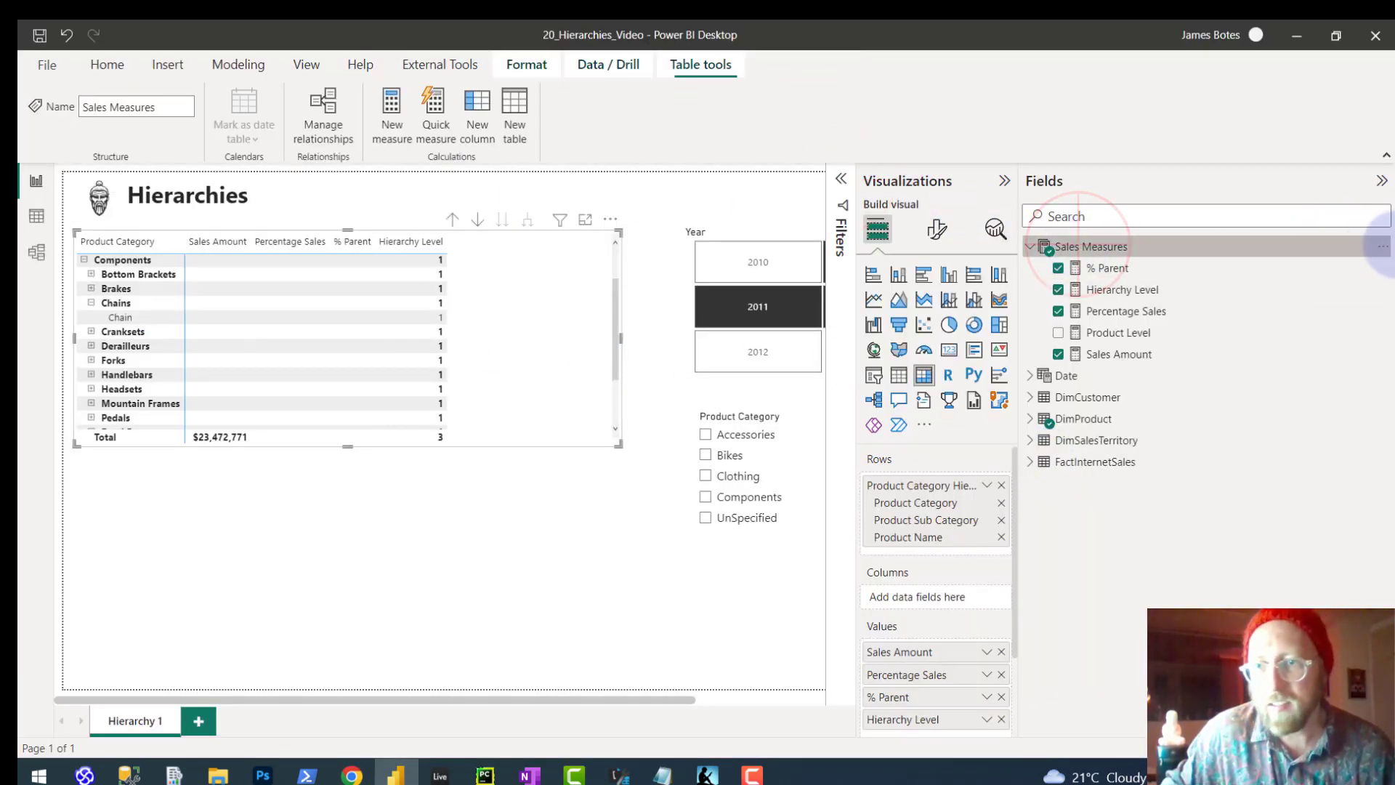
left_click(1382, 247)
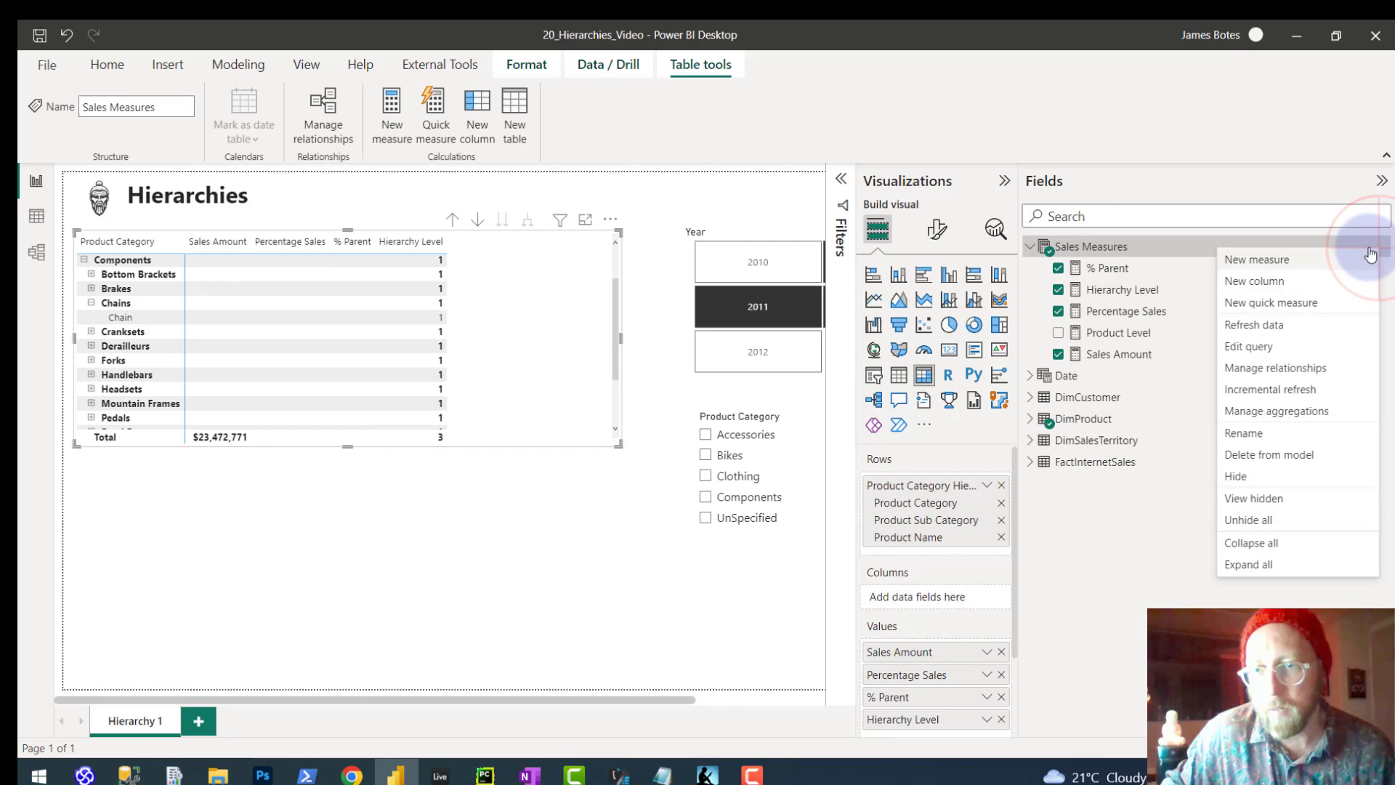
left_click(1269, 264)
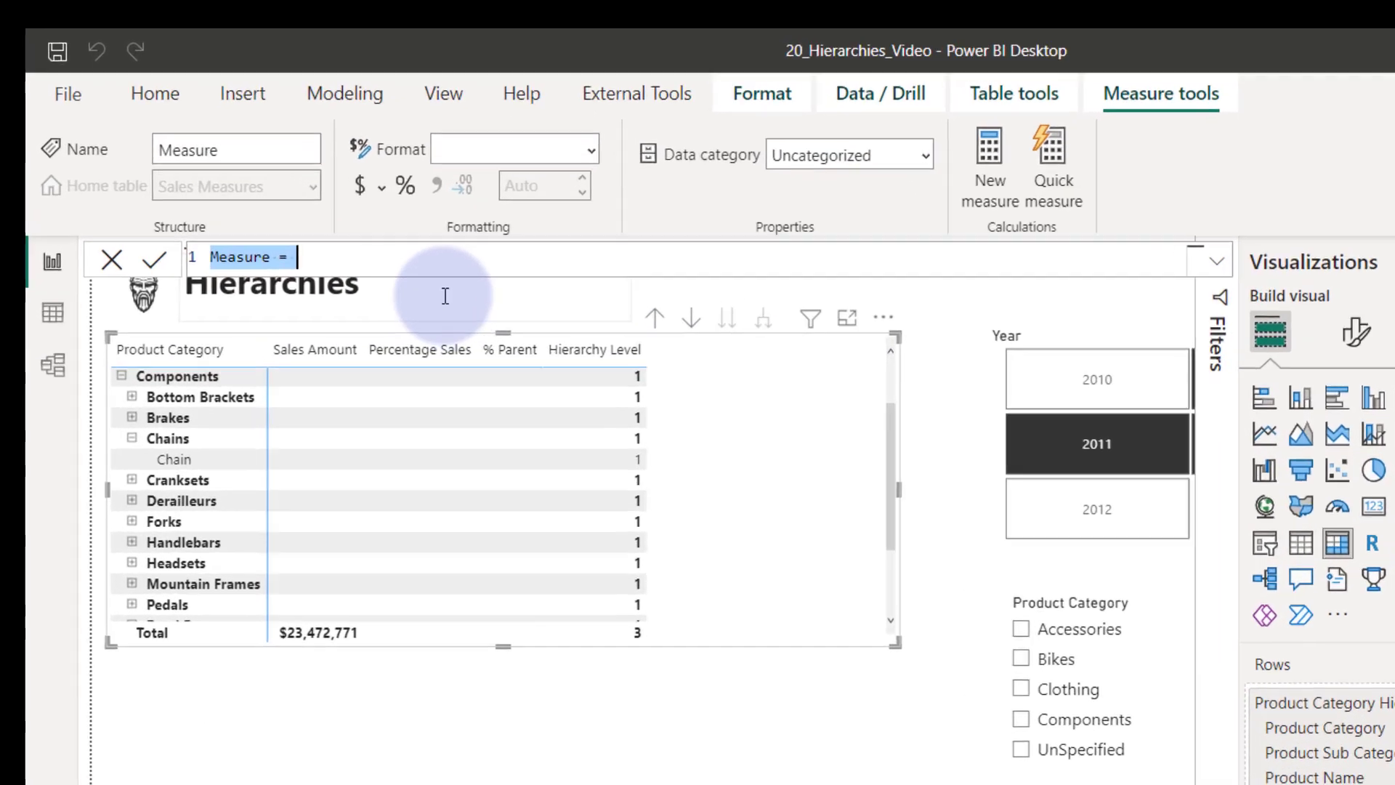
key("ctrl+v")
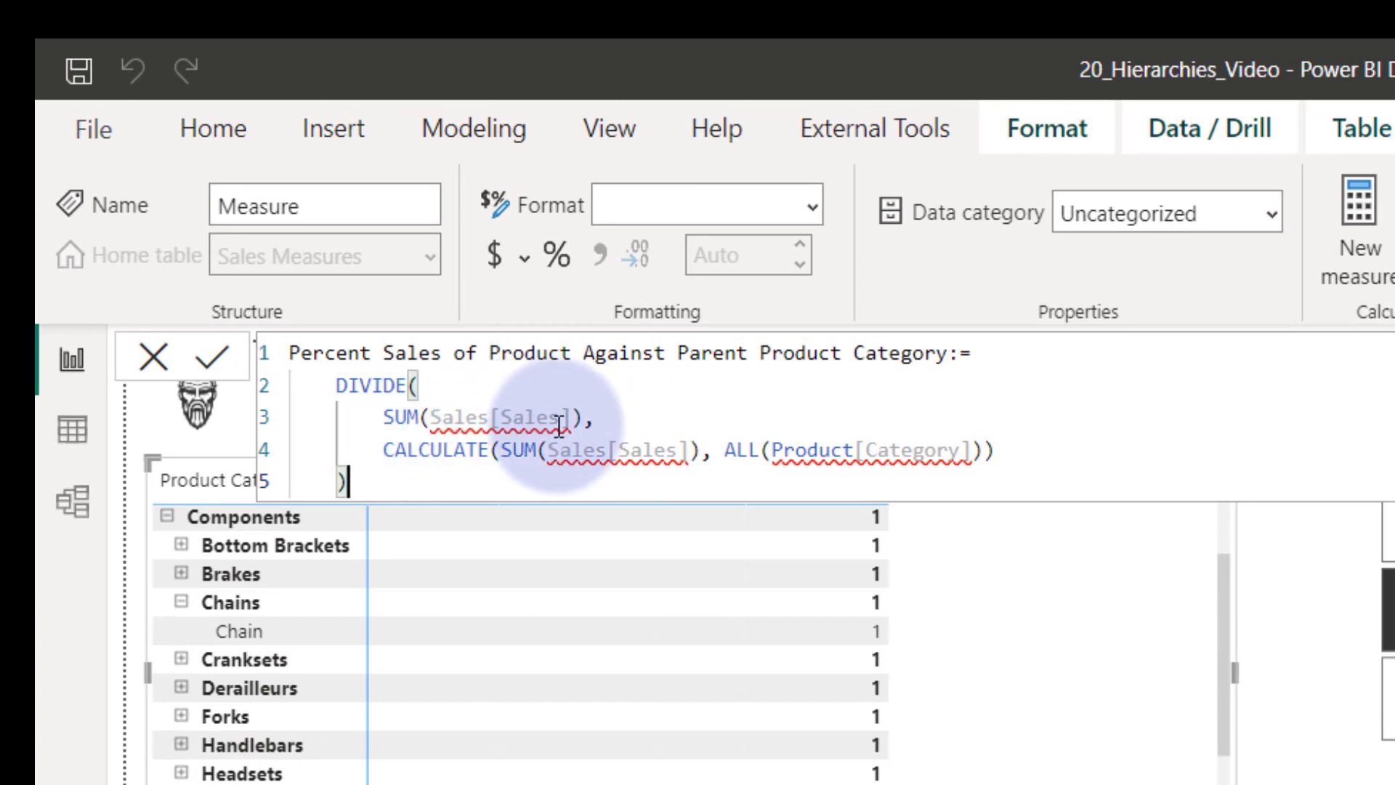
Step: Replace SUM(Sales[Sales]) in the numerator of DIVIDE with the [Sales Amount] measure
left_click_drag(582, 418, 387, 429)
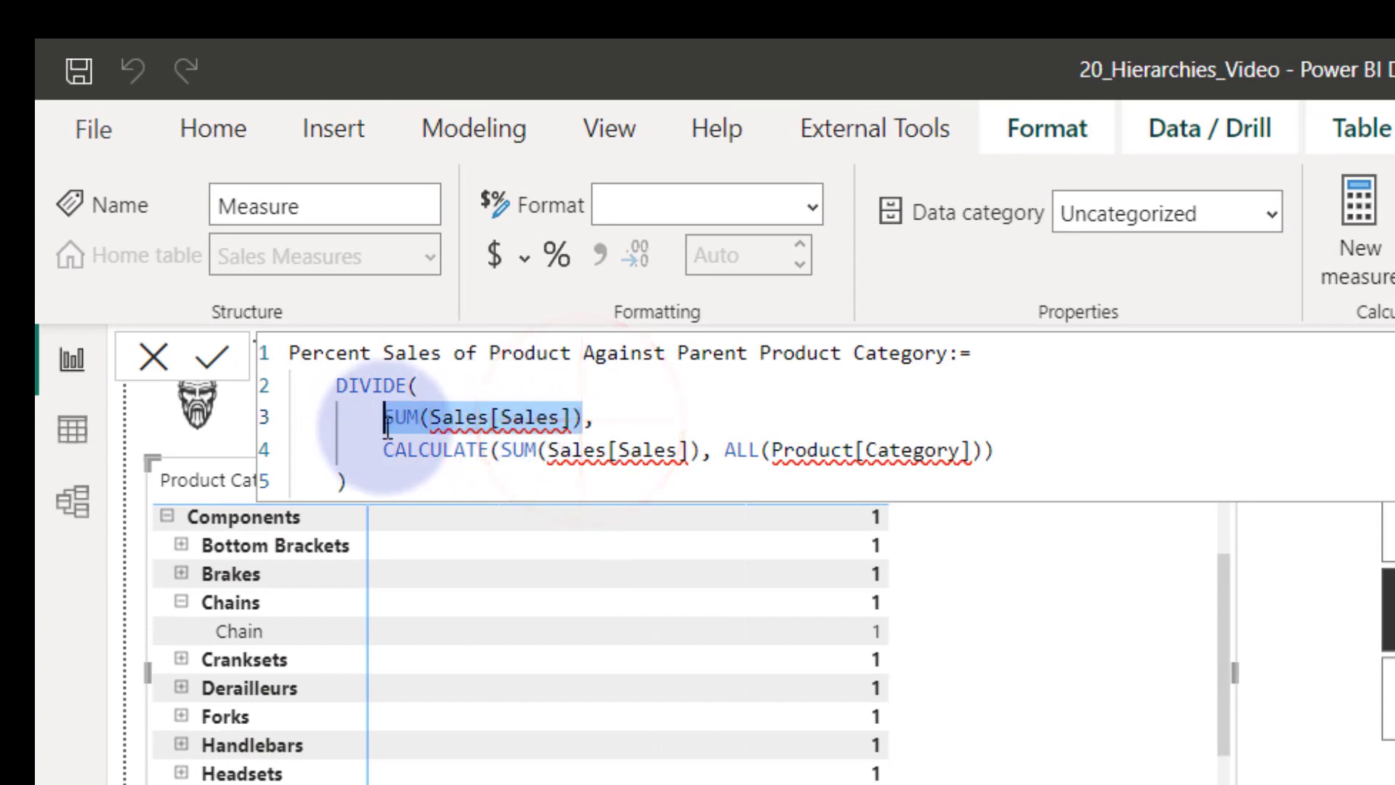
type("[Sal],")
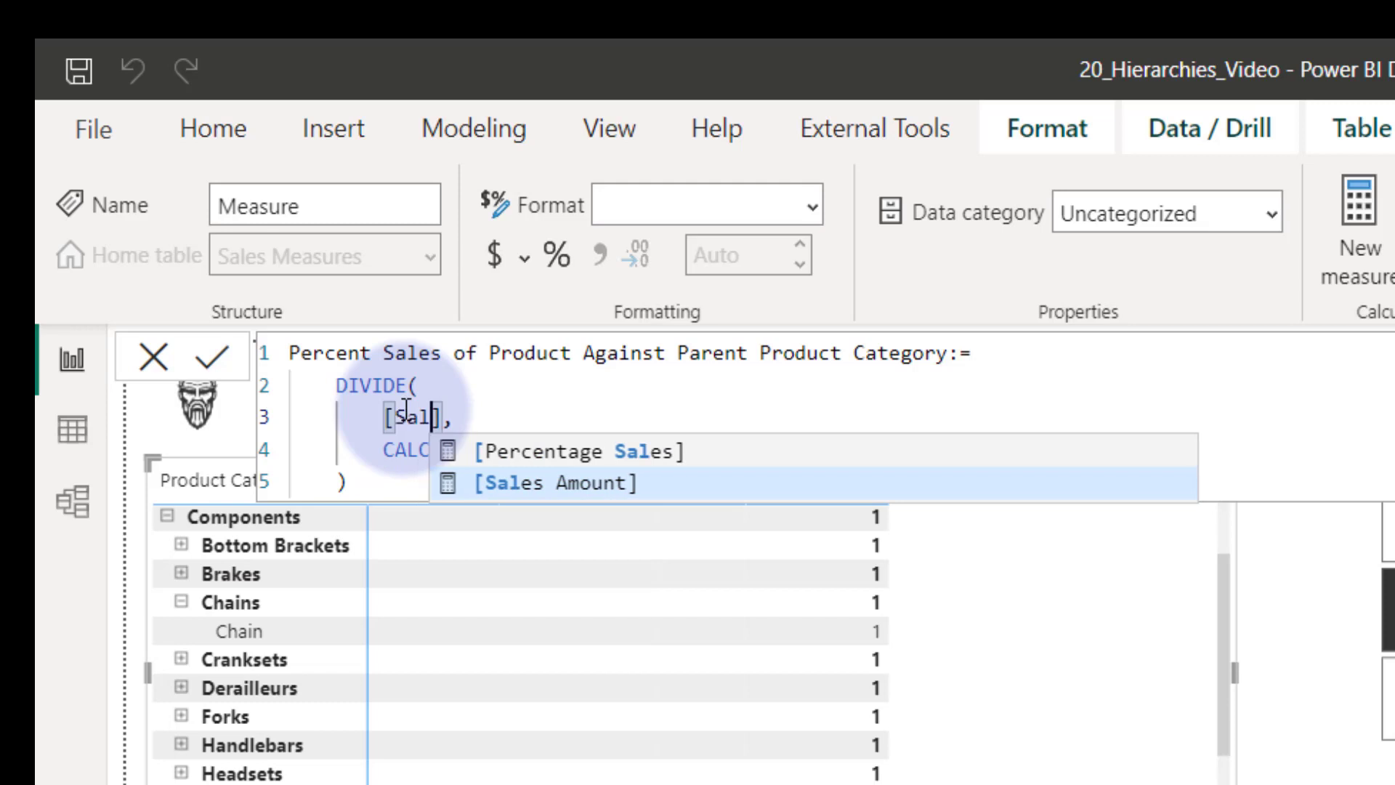
key("Tab")
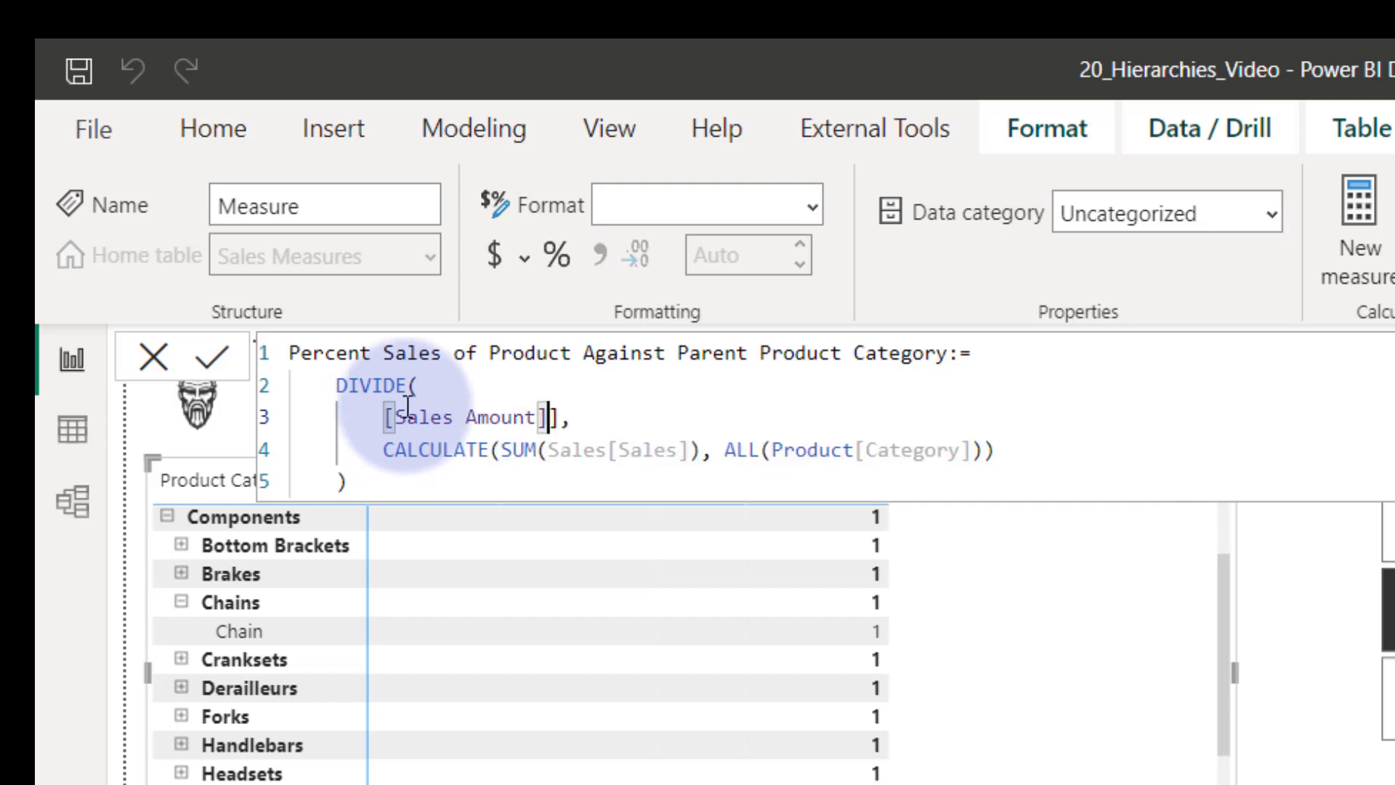
Step: Replace SUM(Sales[Sales]) inside CALCULATE with [Sales Amount] and remove the surplus closing bracket from the numerator
left_click_drag(500, 452, 702, 450)
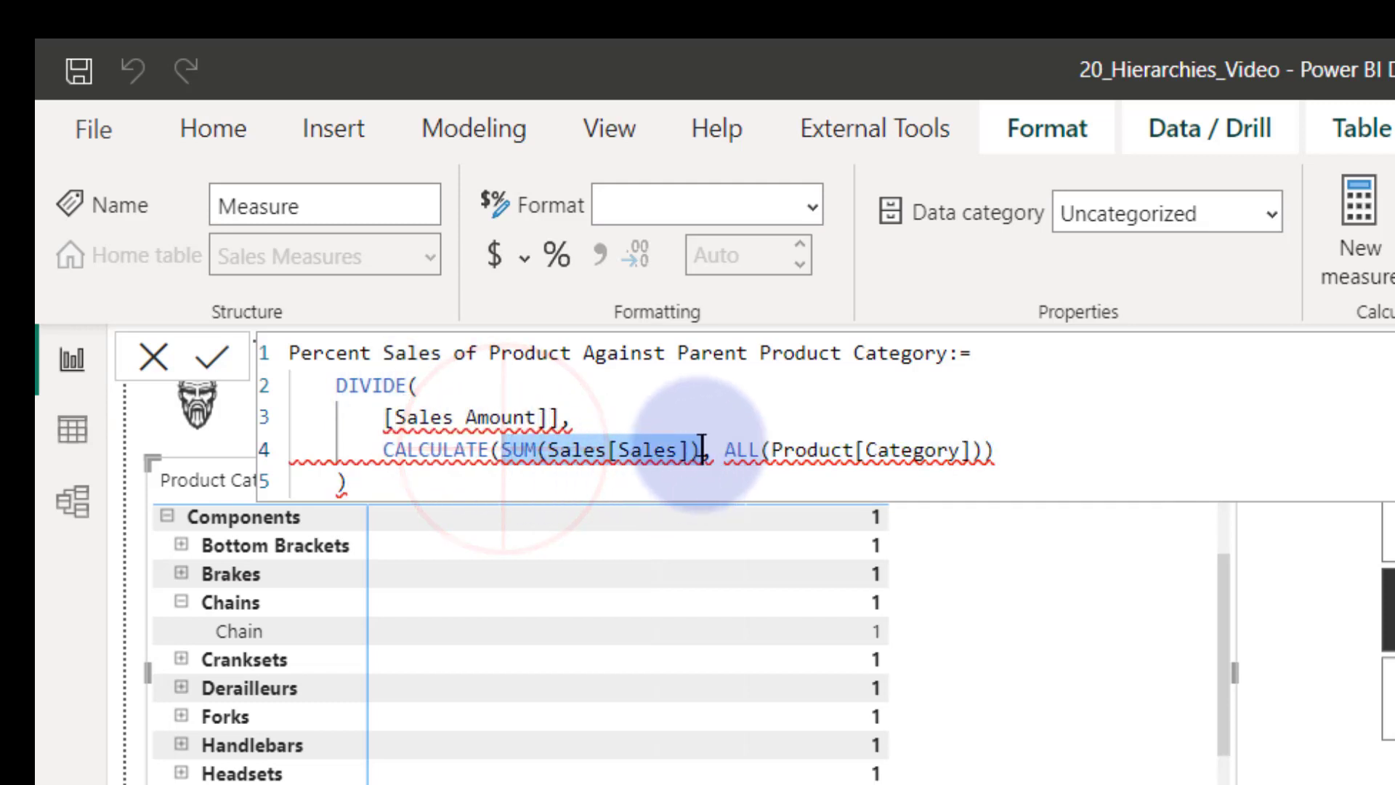
type("Sales")
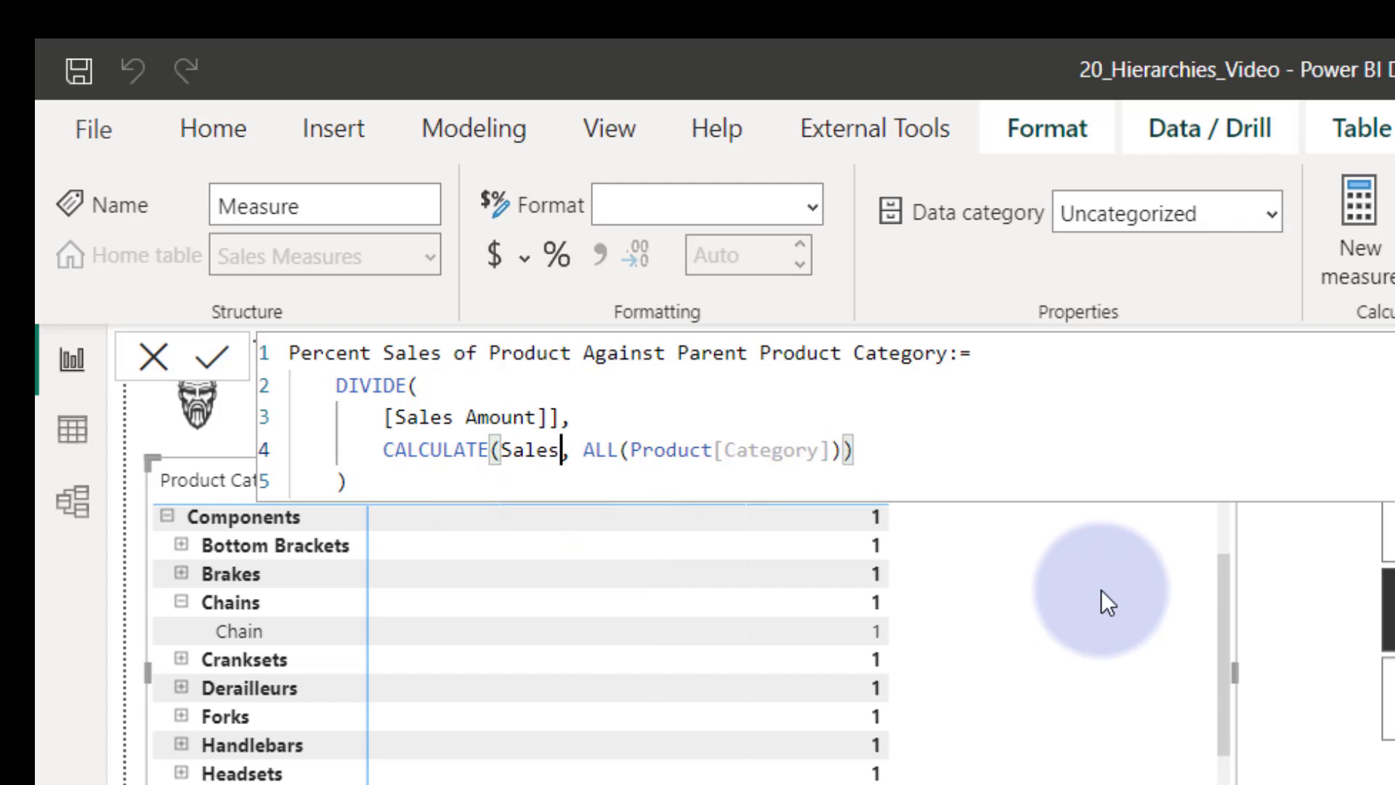
key("BackSpace")
key("BackSpace")
key("BackSpace")
key("BackSpace")
key("BackSpace")
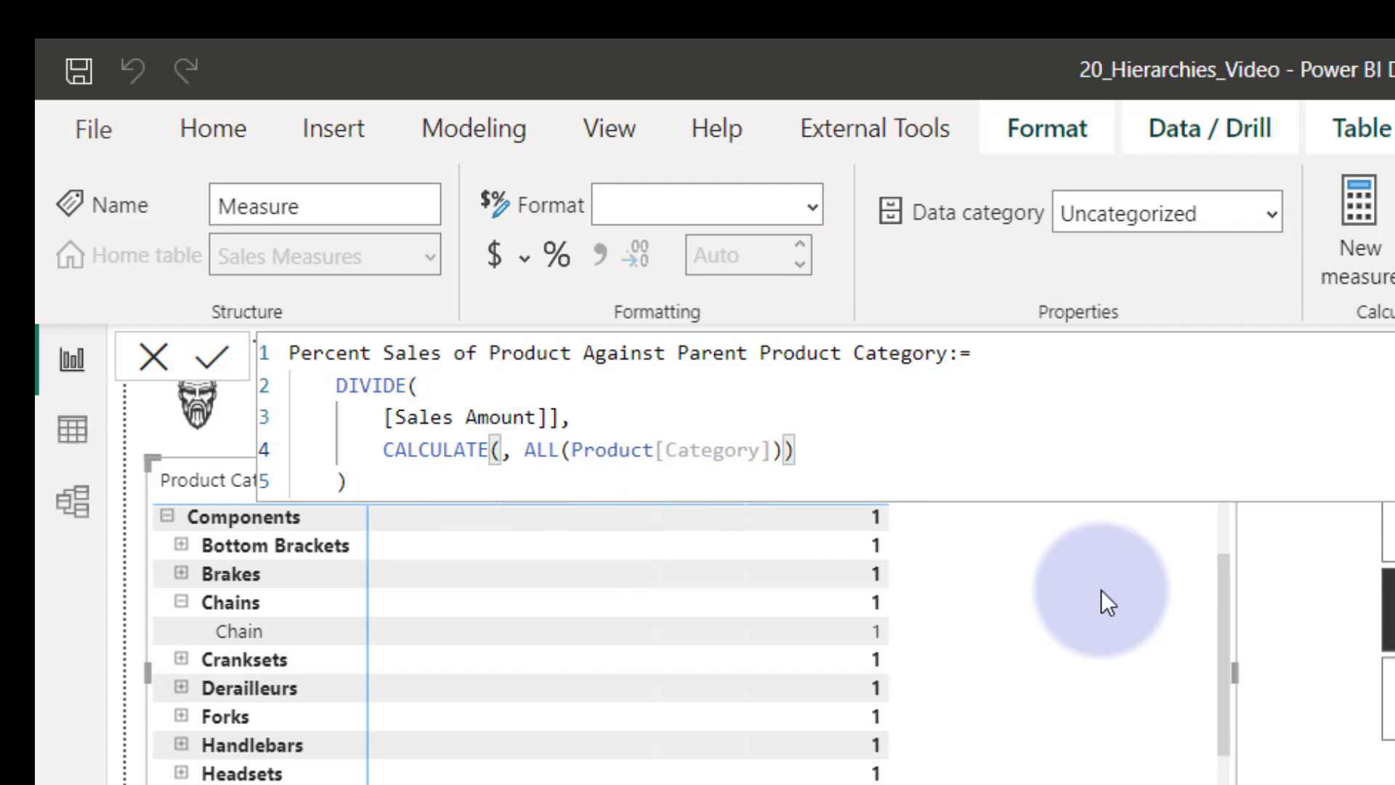
key("Up")
key("Down")
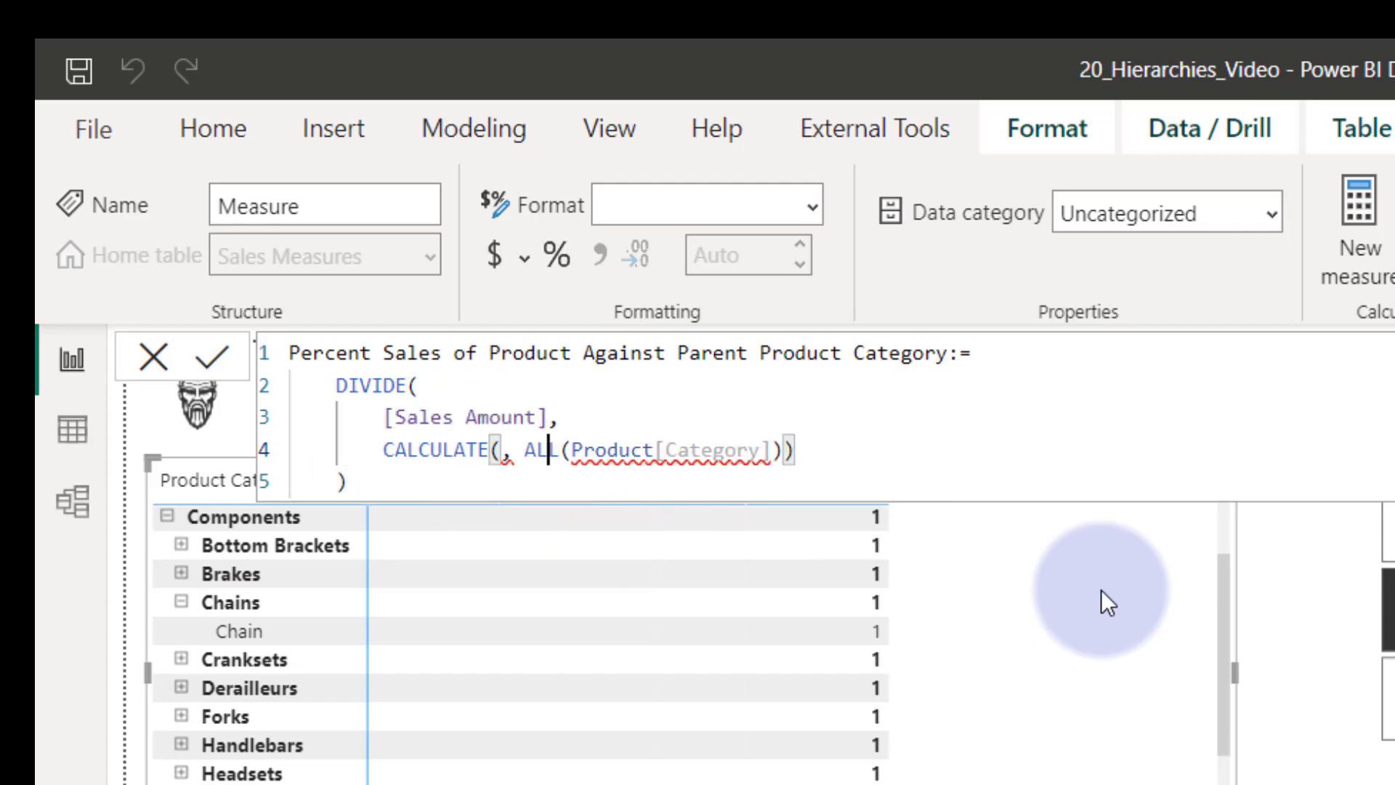
key("Left")
type("[Sa")
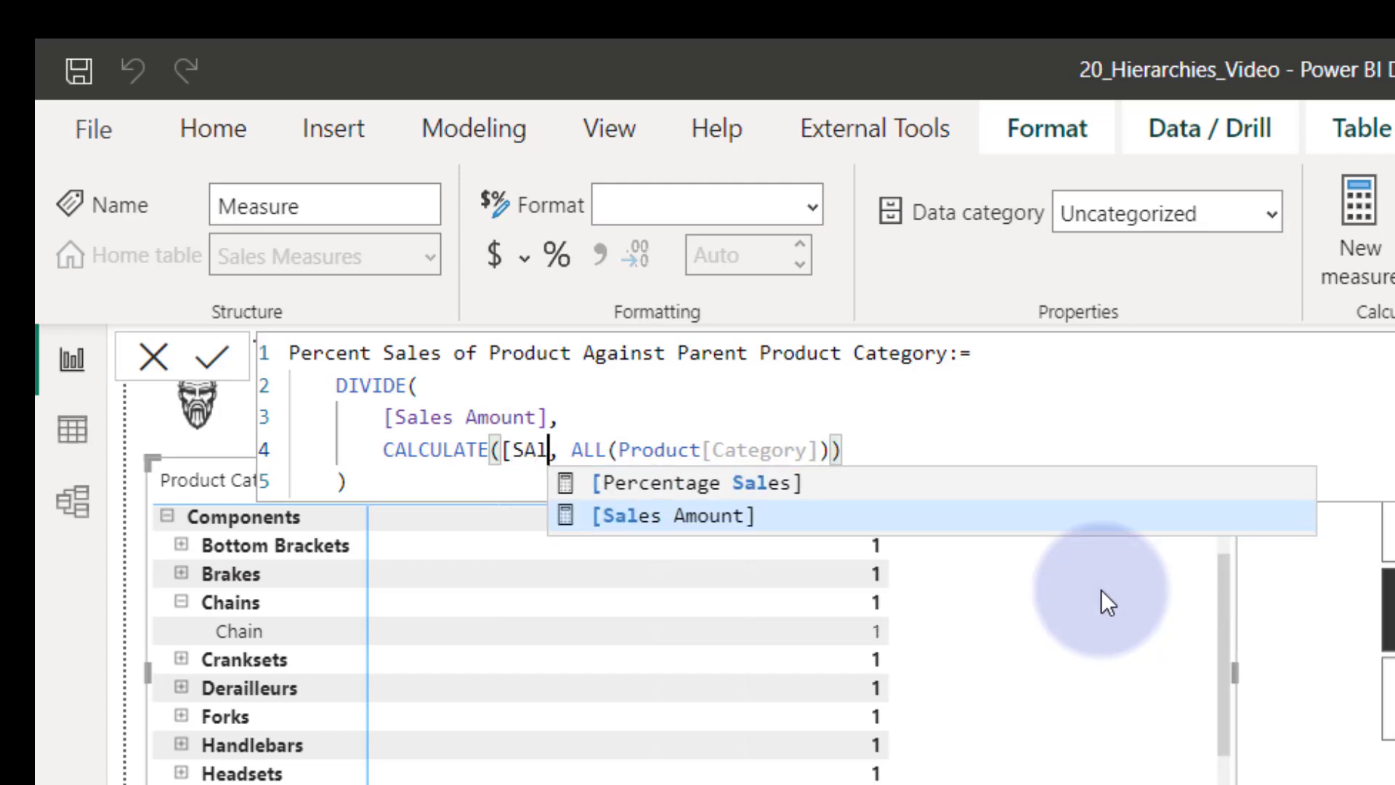
key("Tab")
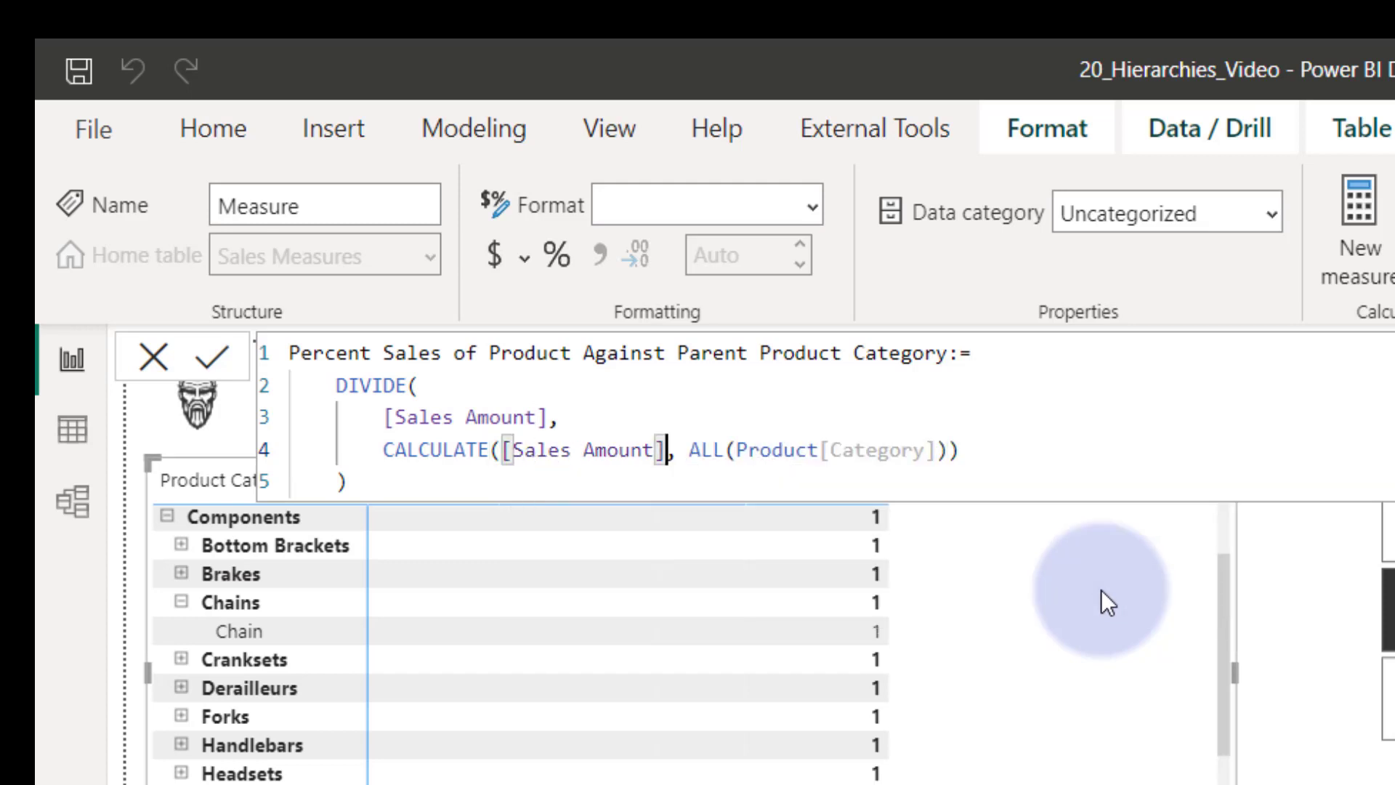
Step: Replace Product[Category] inside the ALL function with DimProduct[Product Category]
left_click(737, 451)
left_click_drag(798, 456, 1003, 458)
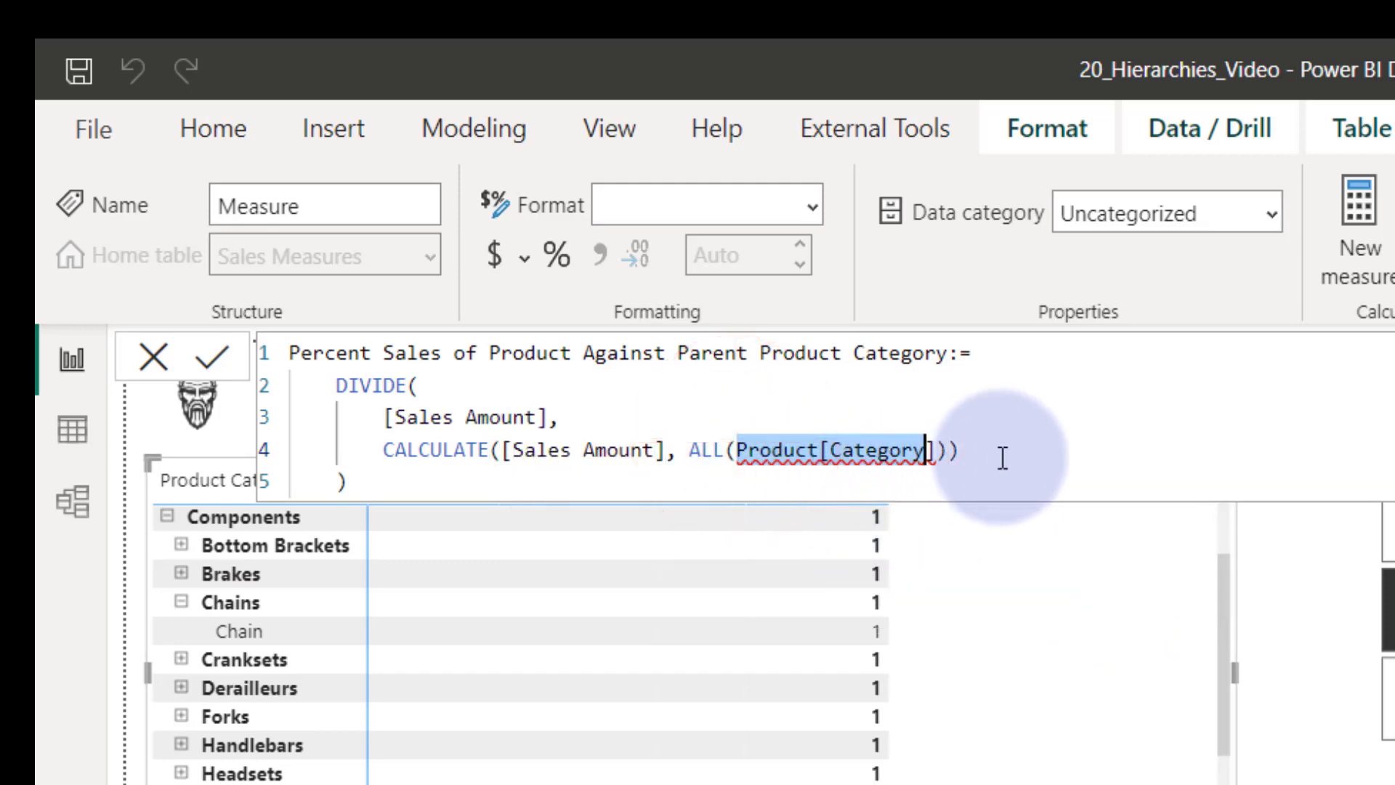
type("dim")
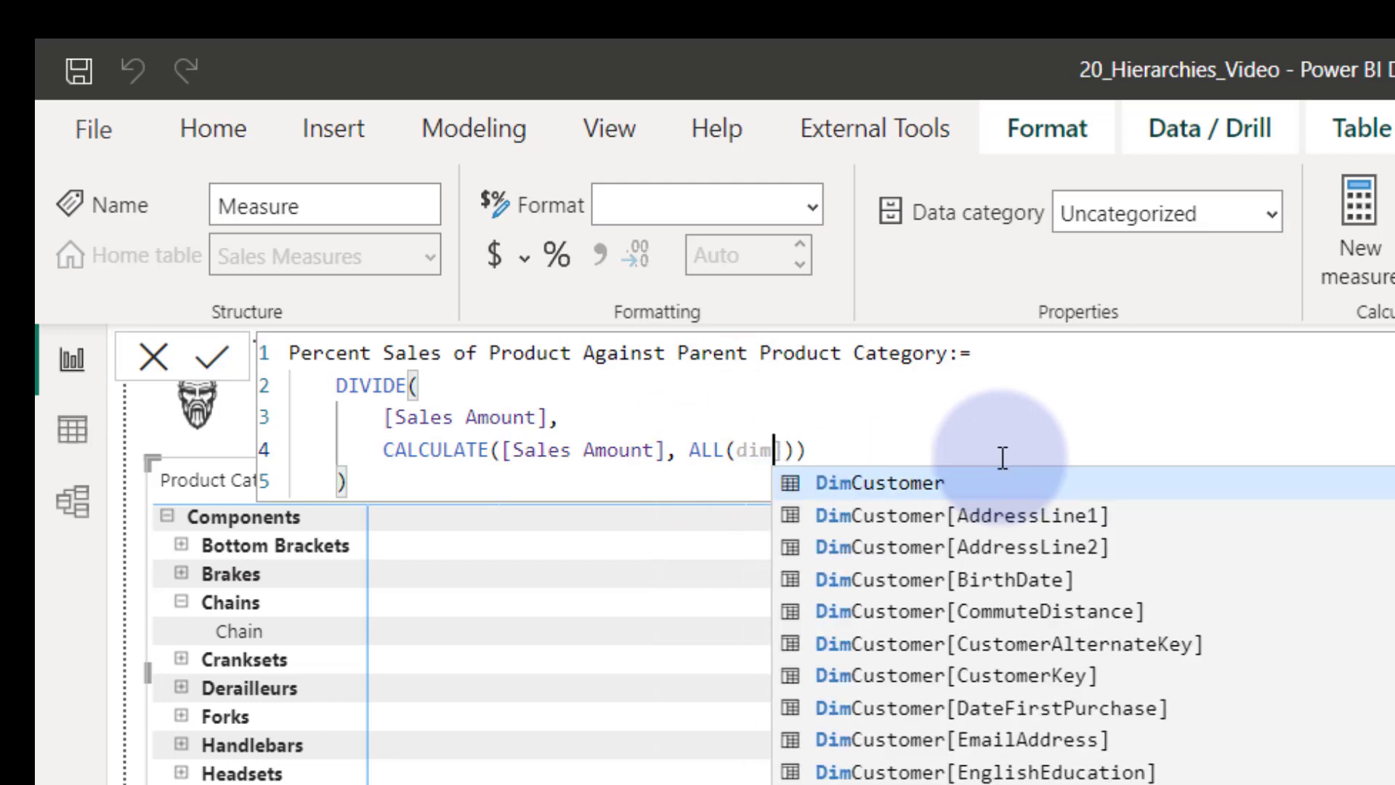
type("Product[")
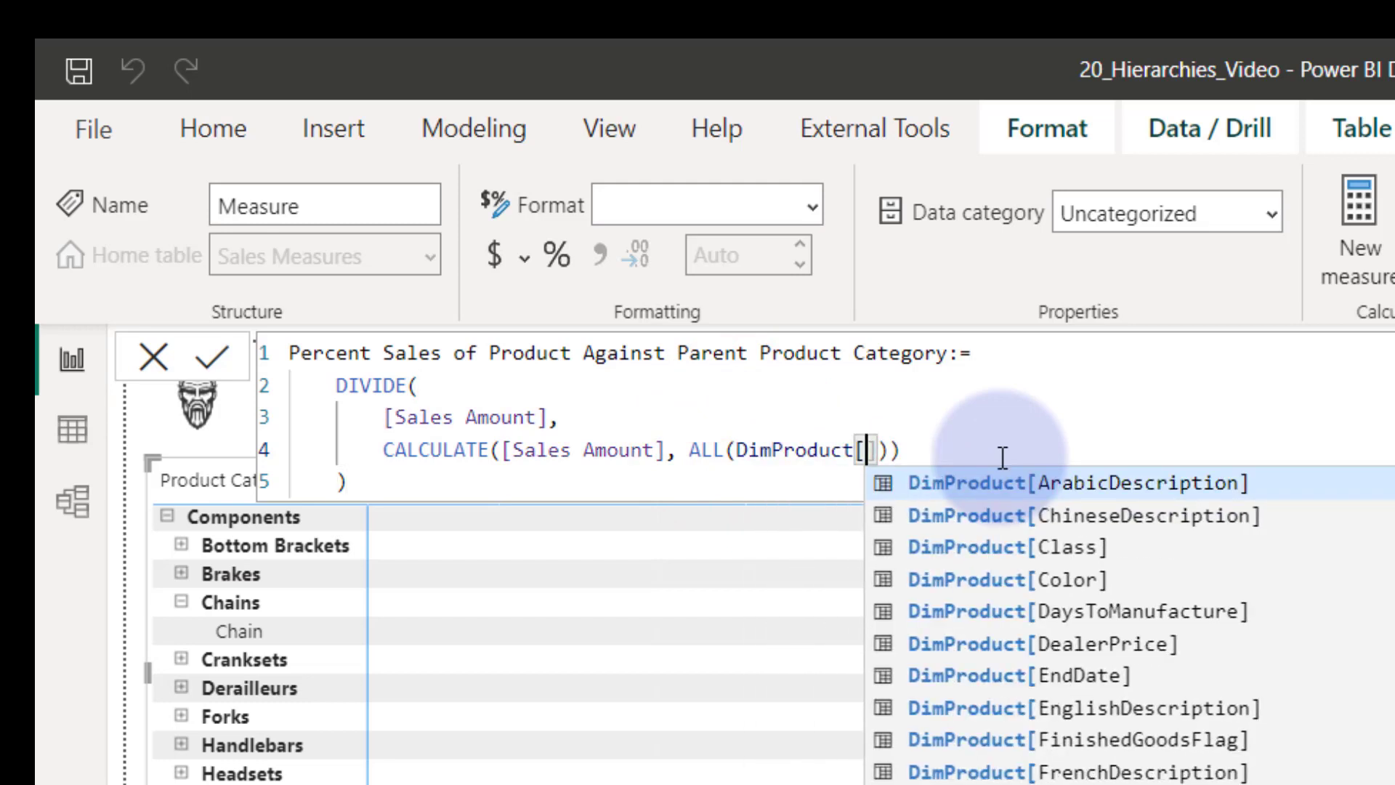
type("Pro")
key("Down")
key("Up")
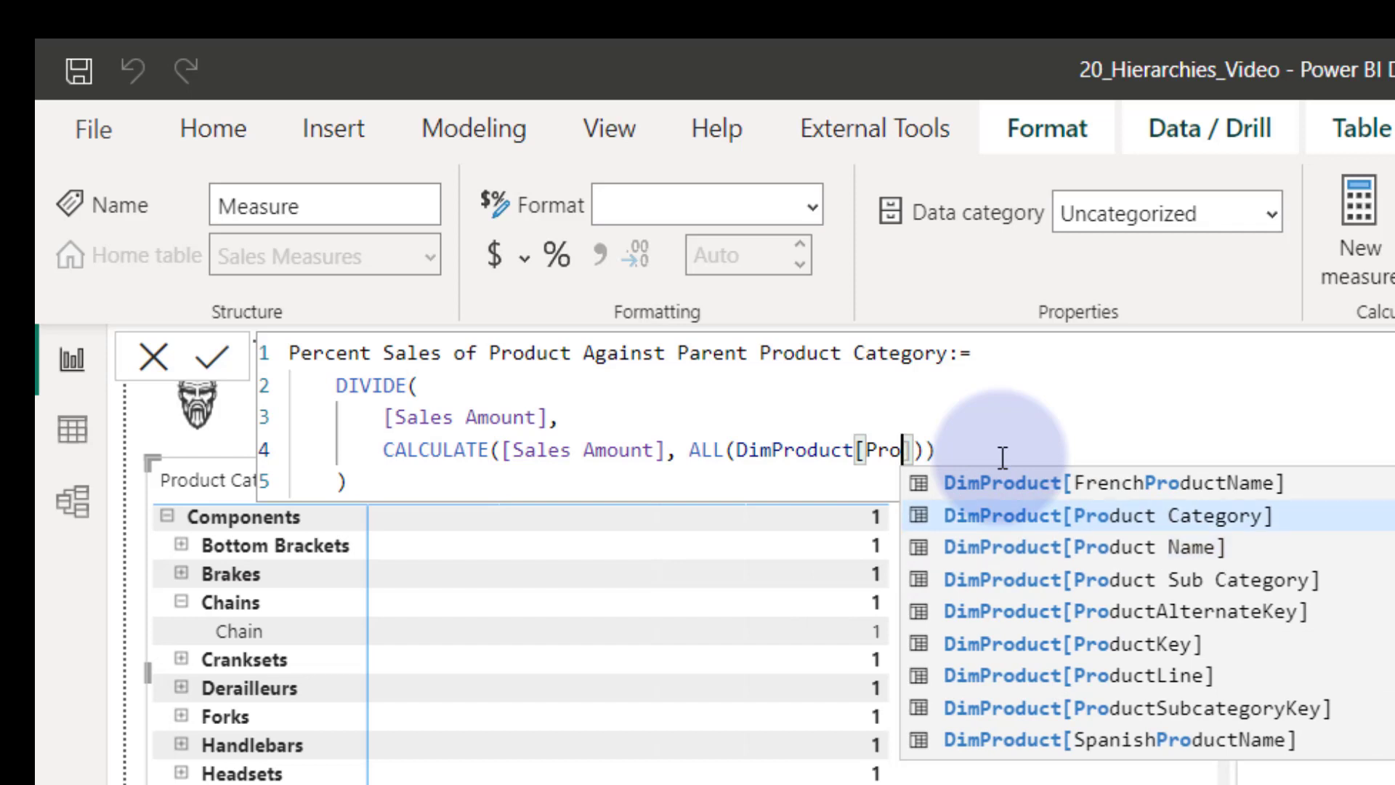
key("Tab")
type(")")
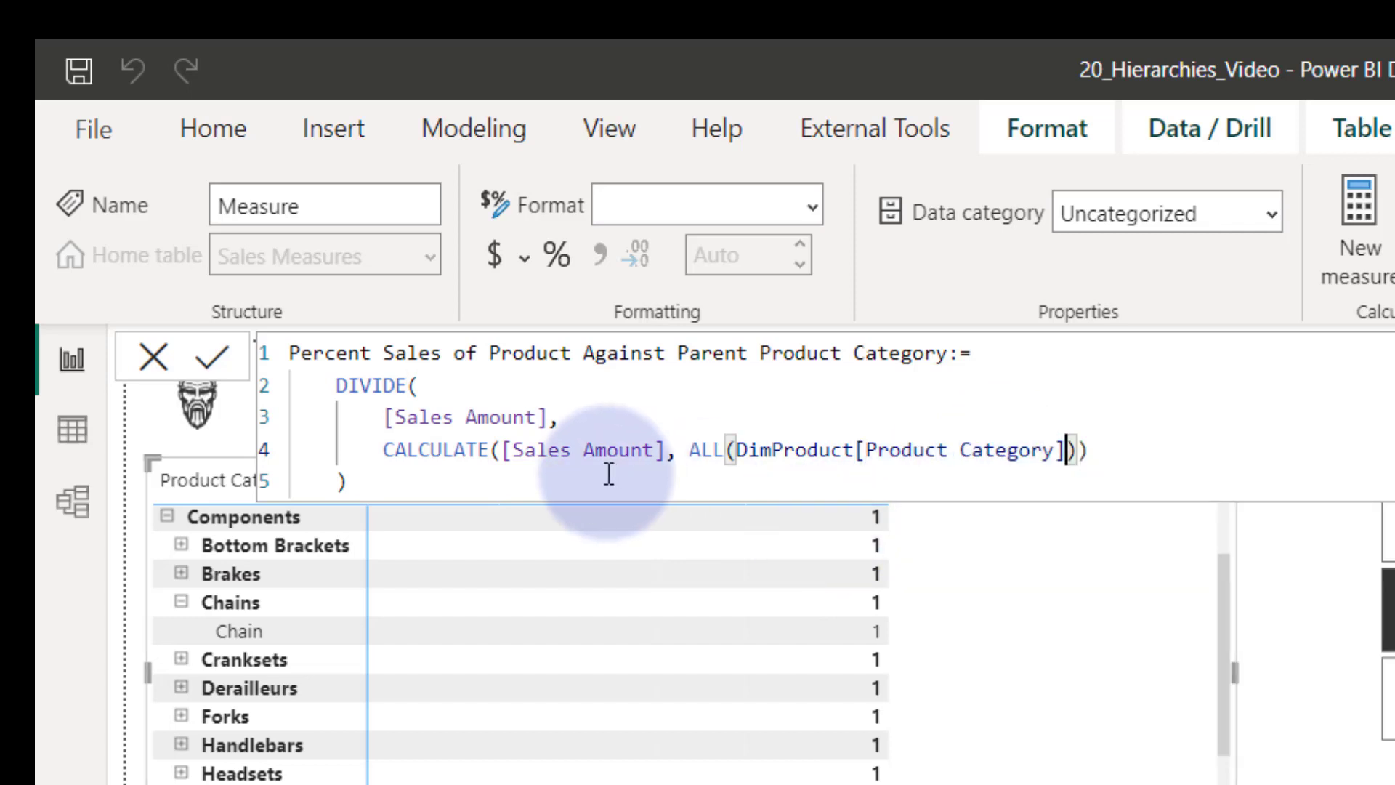
Step: Commit the measure and show it in the matrix, enlarging the visual to fit all its columns
left_click(536, 480)
left_click(187, 355)
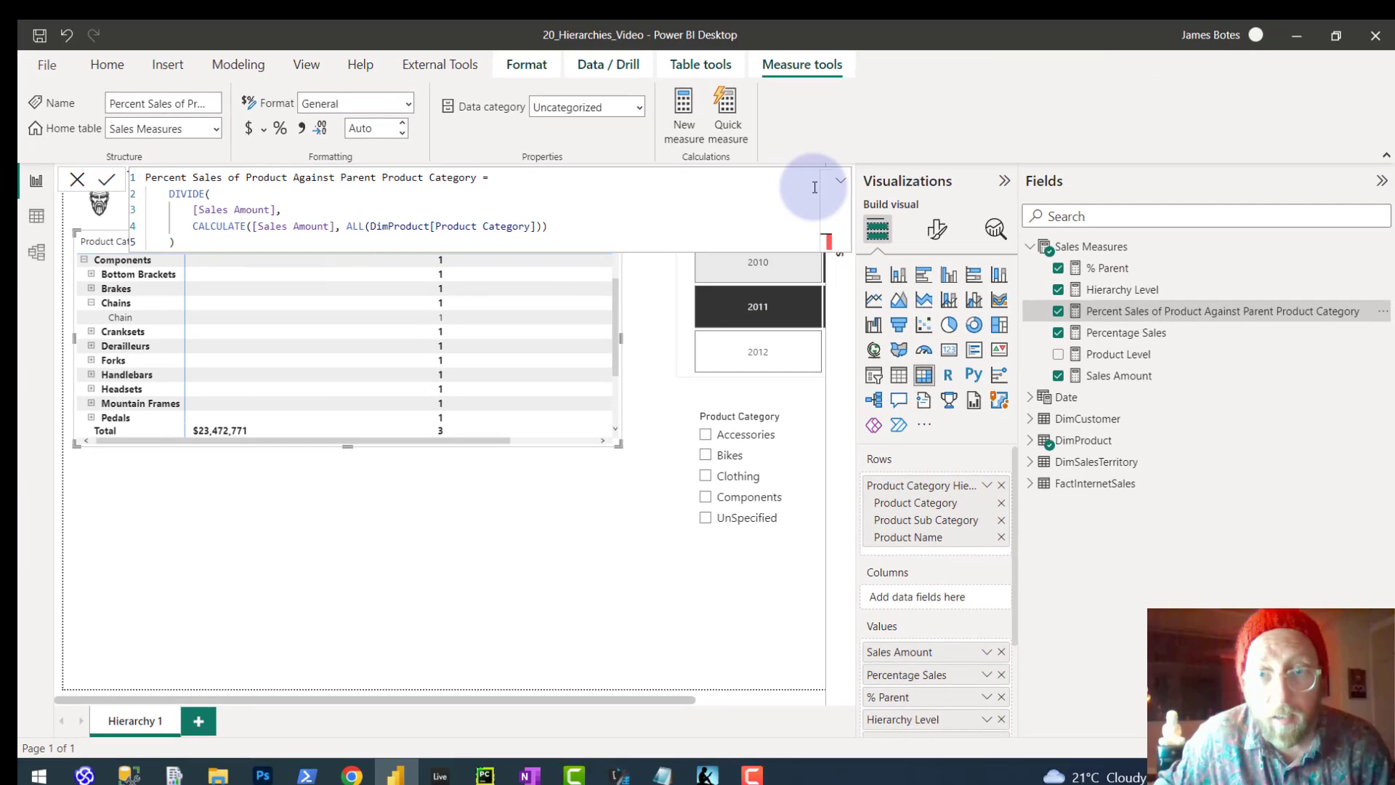
left_click(845, 180)
left_click(505, 430)
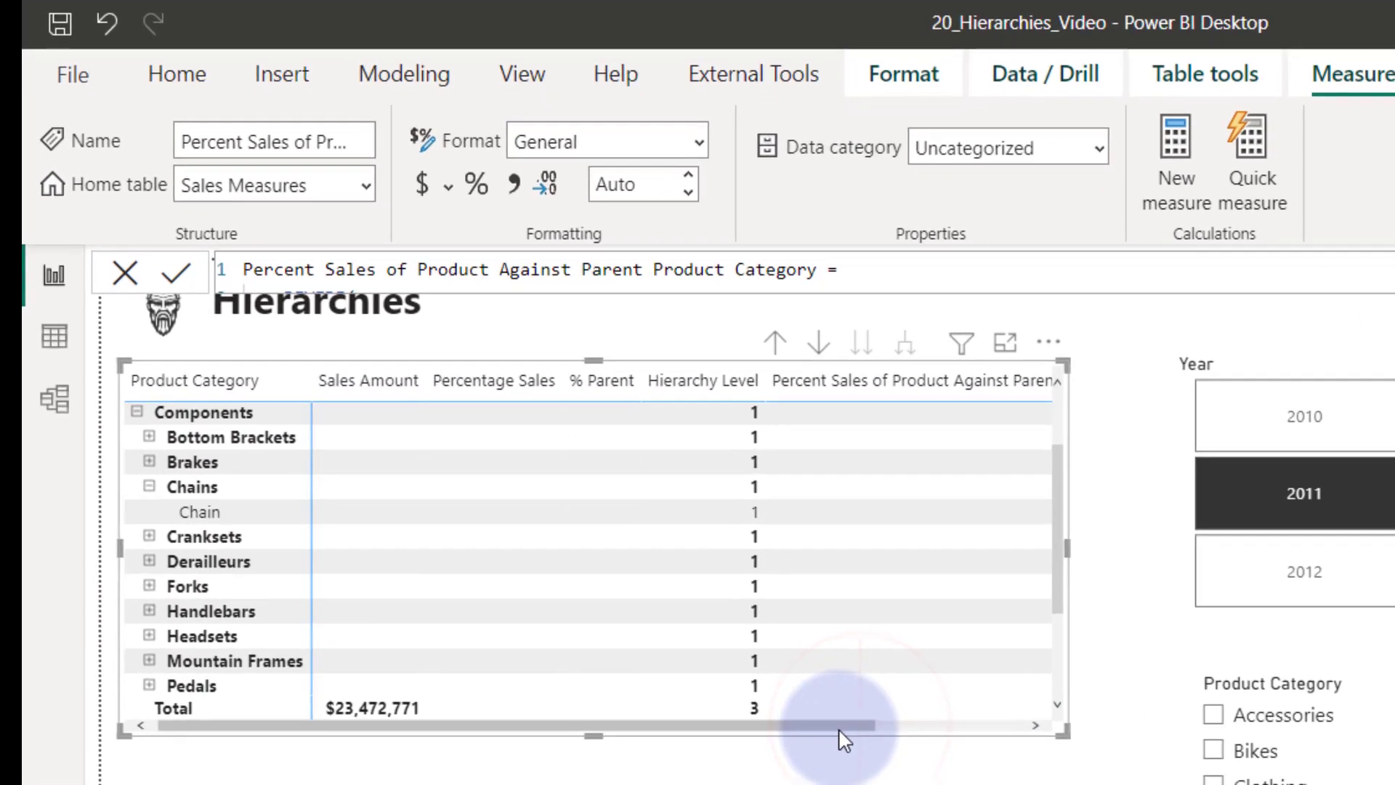
left_click_drag(844, 753, 1082, 737)
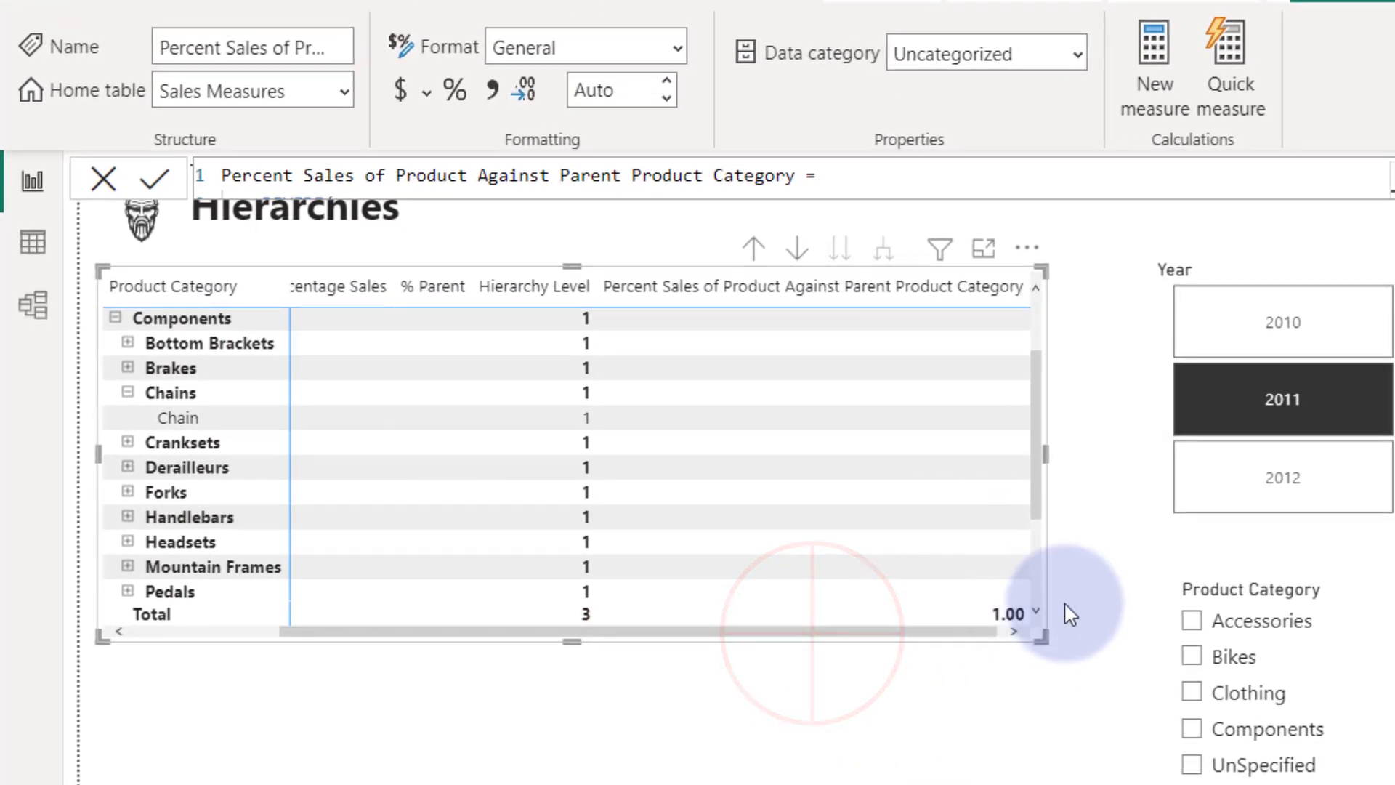
left_click_drag(1040, 637, 996, 661)
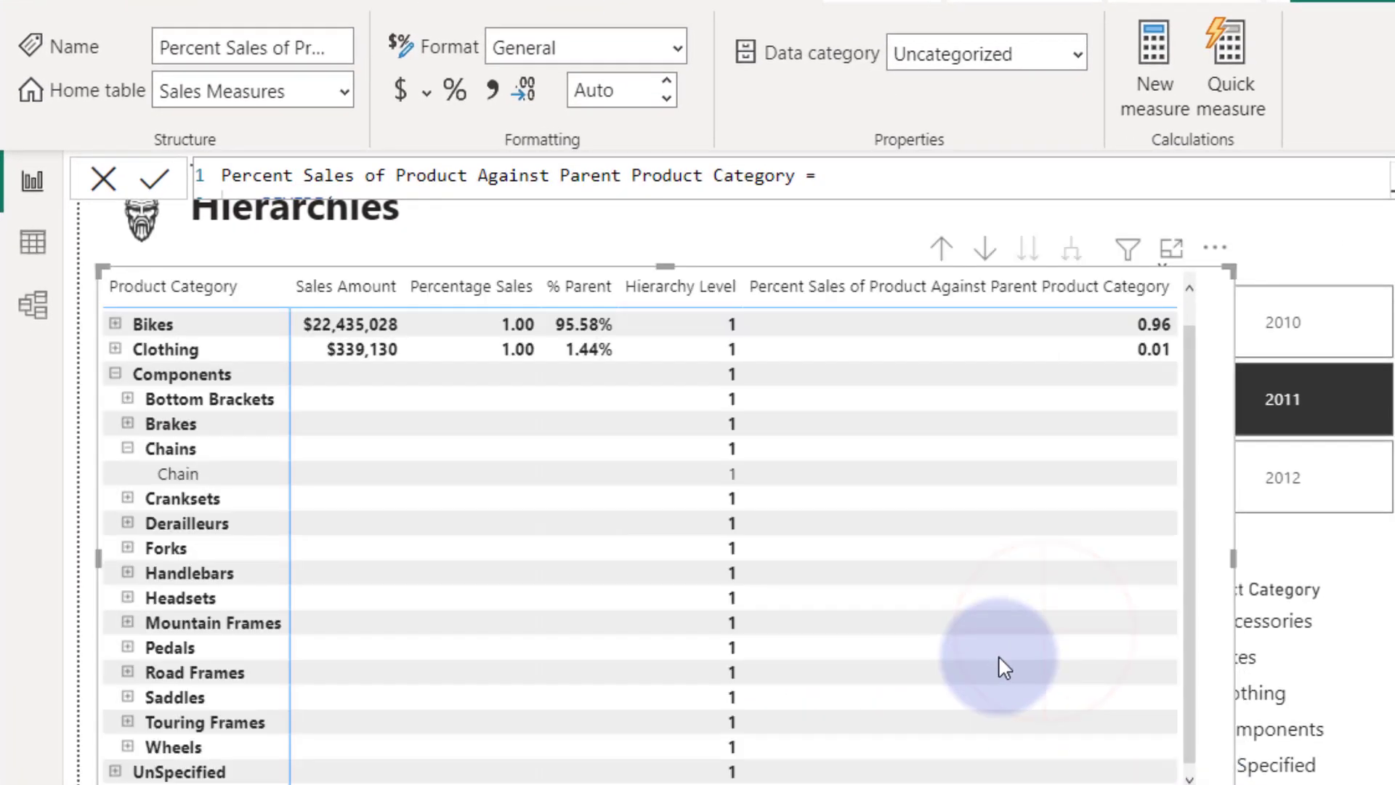
Step: Expand the Brakes subcategory in the matrix and compare the new percentage measure with % Parent
left_click(128, 445)
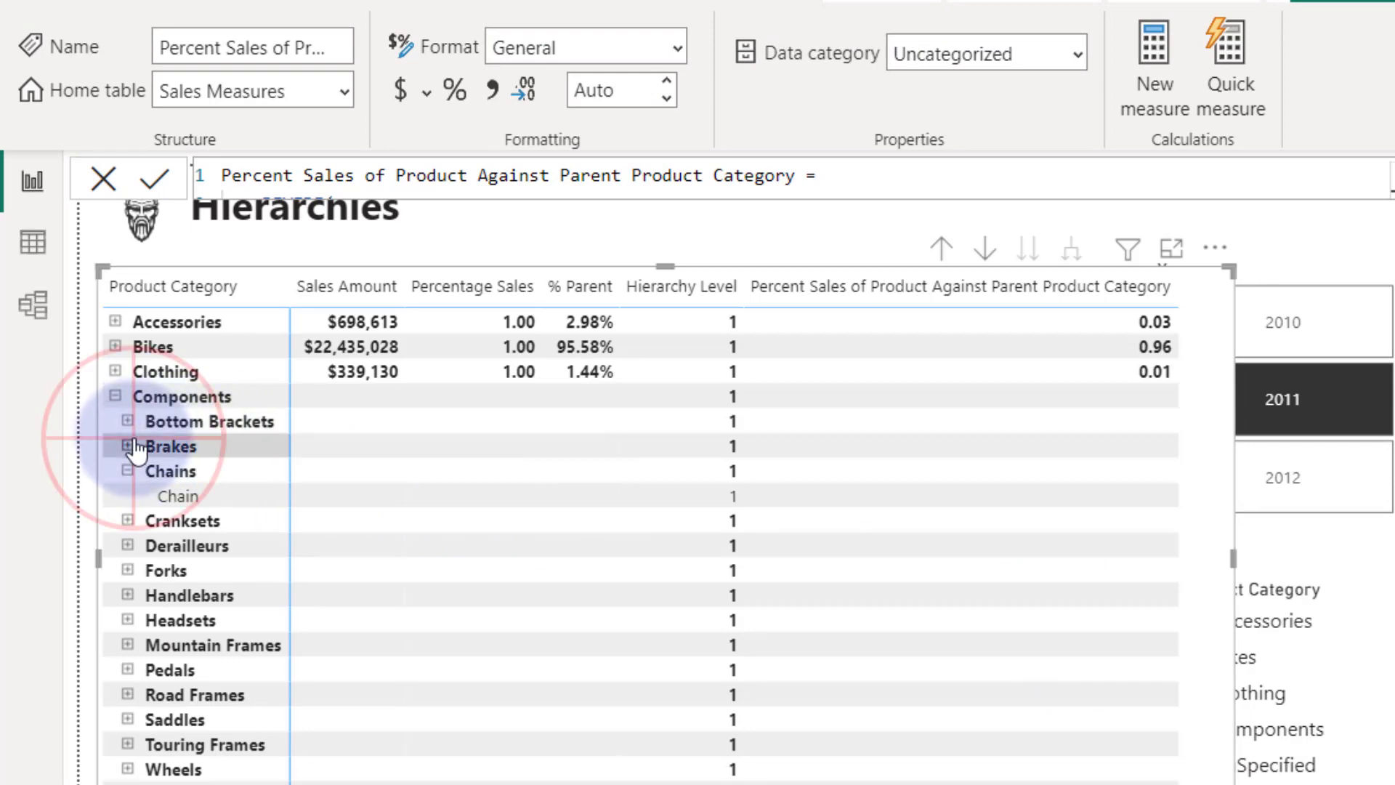
scroll(378, 579, "down", 1)
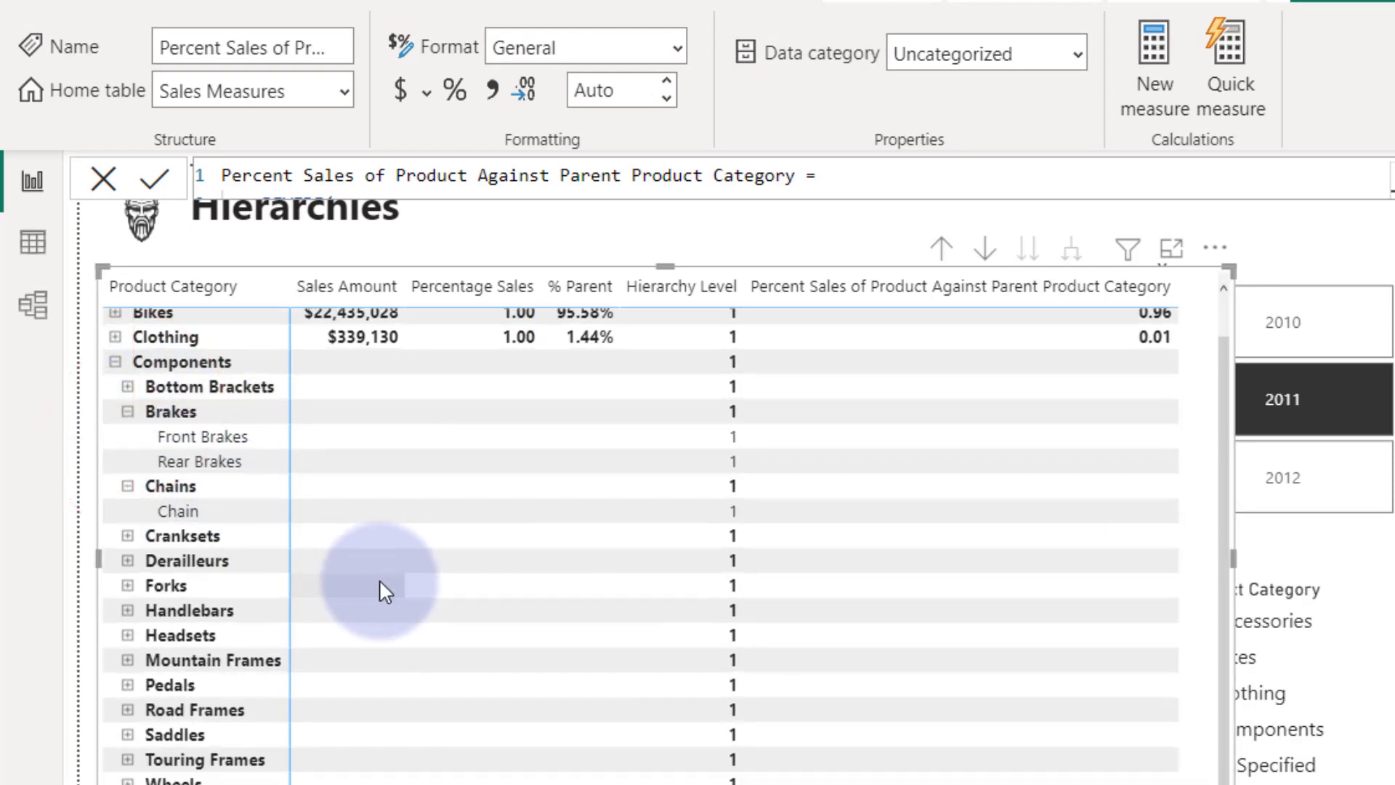
scroll(379, 578, "up", 1)
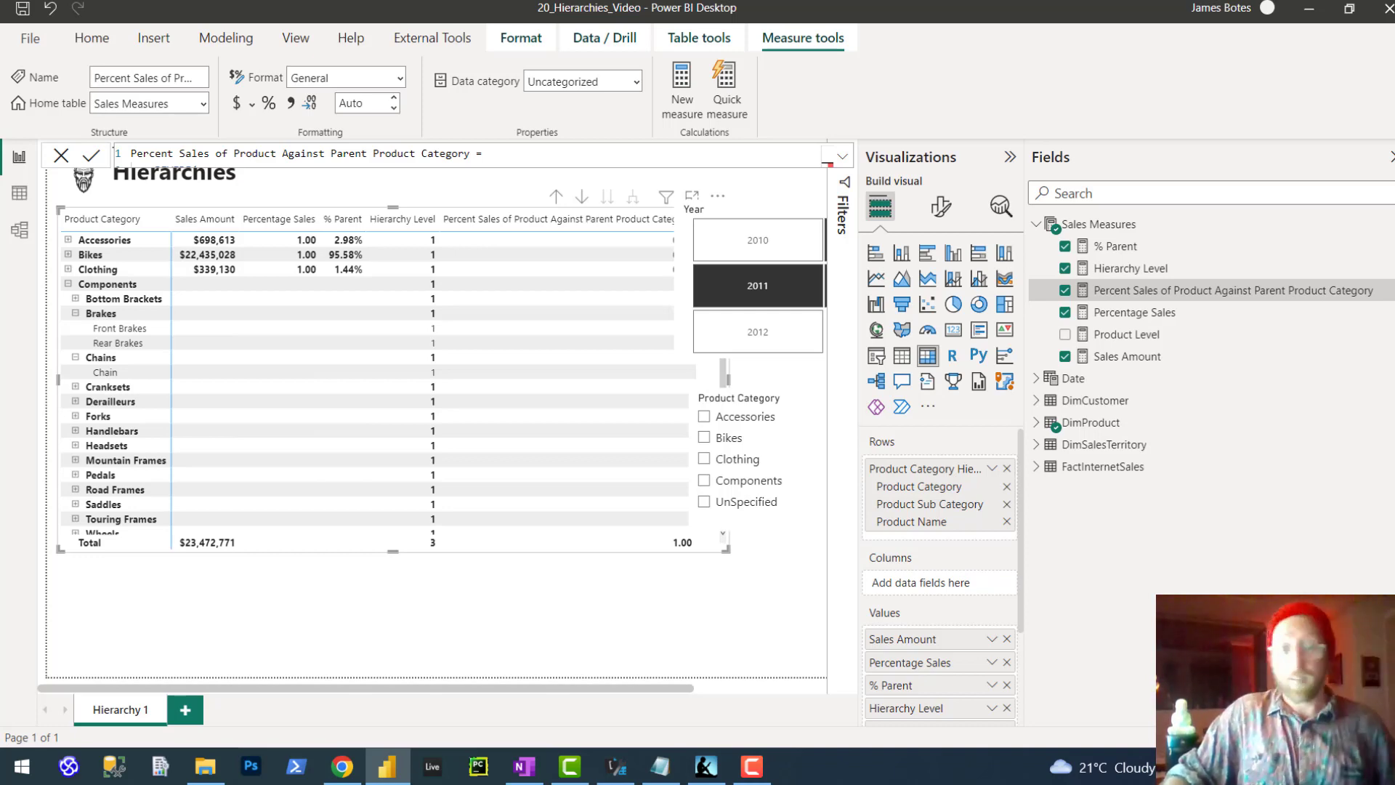
Step: Return to the ChatGPT conversation and review its prompts and answers on sales percentage and hierarchy level measures
left_click(342, 766)
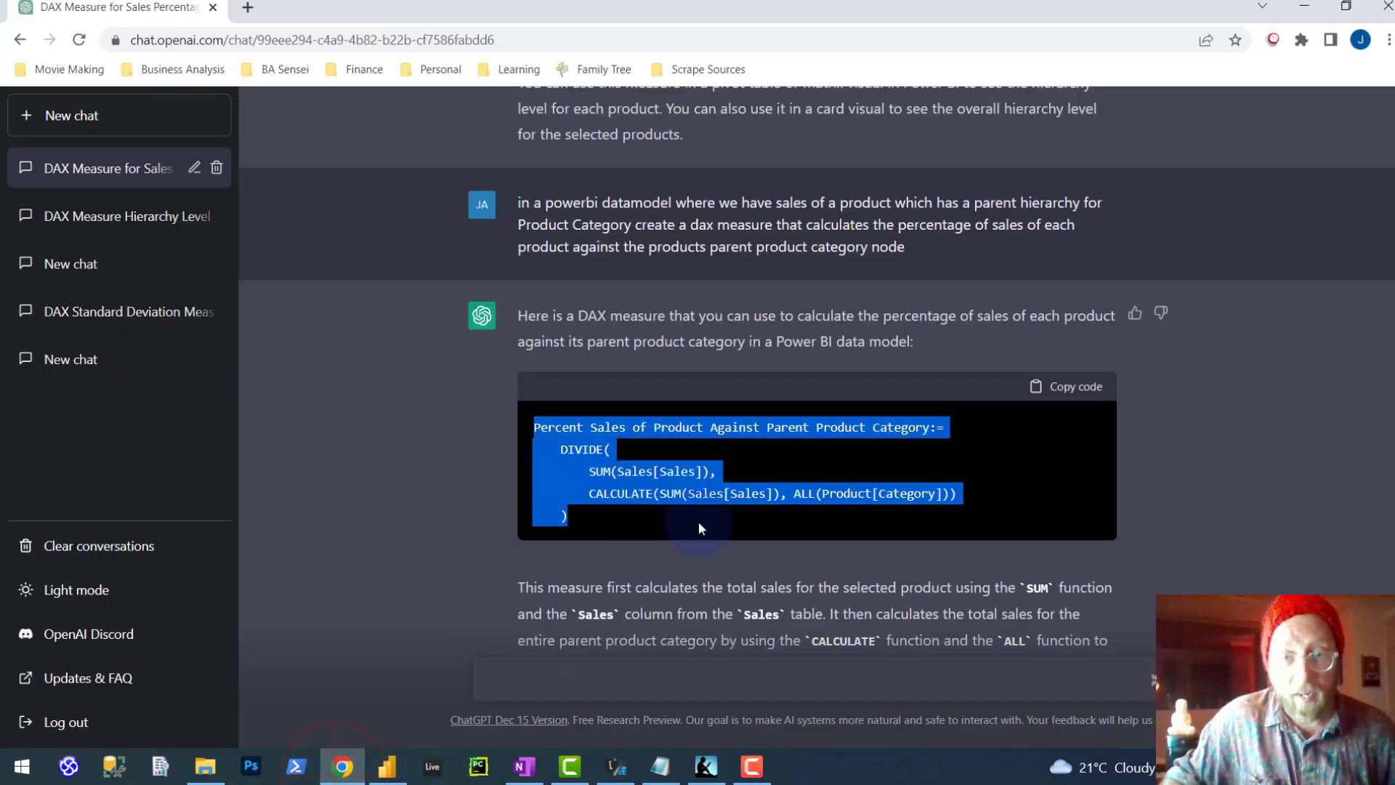
scroll(1132, 443, "down", 6)
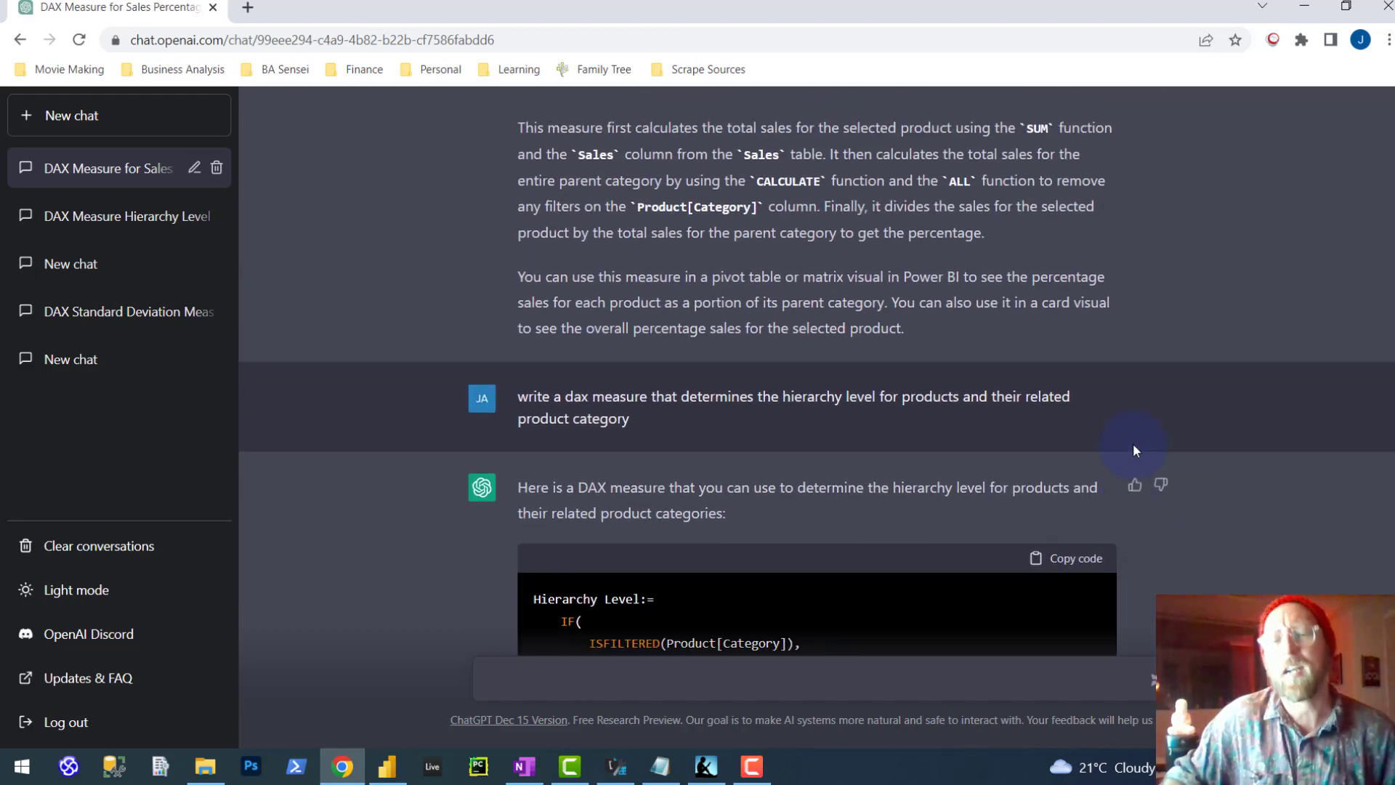
scroll(1133, 447, "up", 5)
scroll(1134, 448, "down", 5)
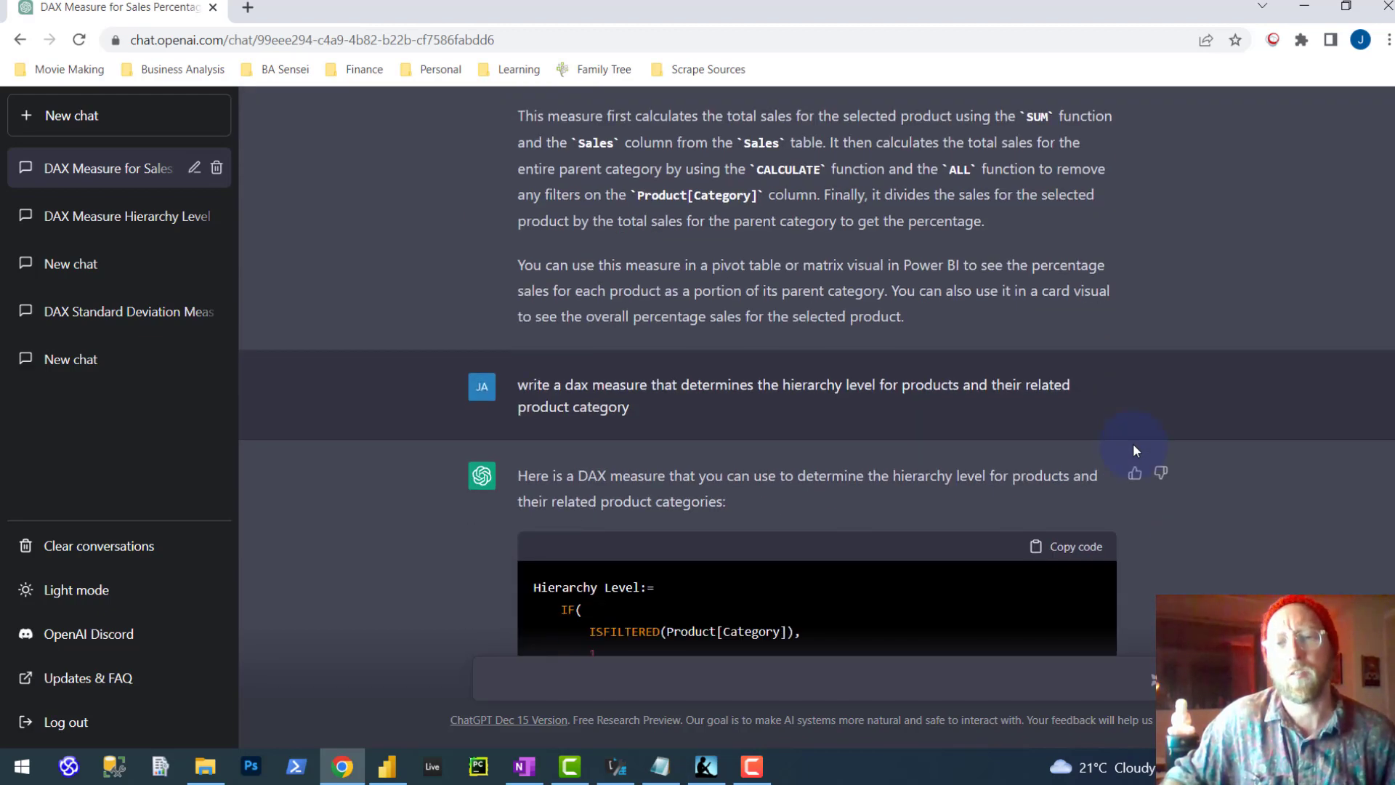
scroll(1132, 445, "down", 8)
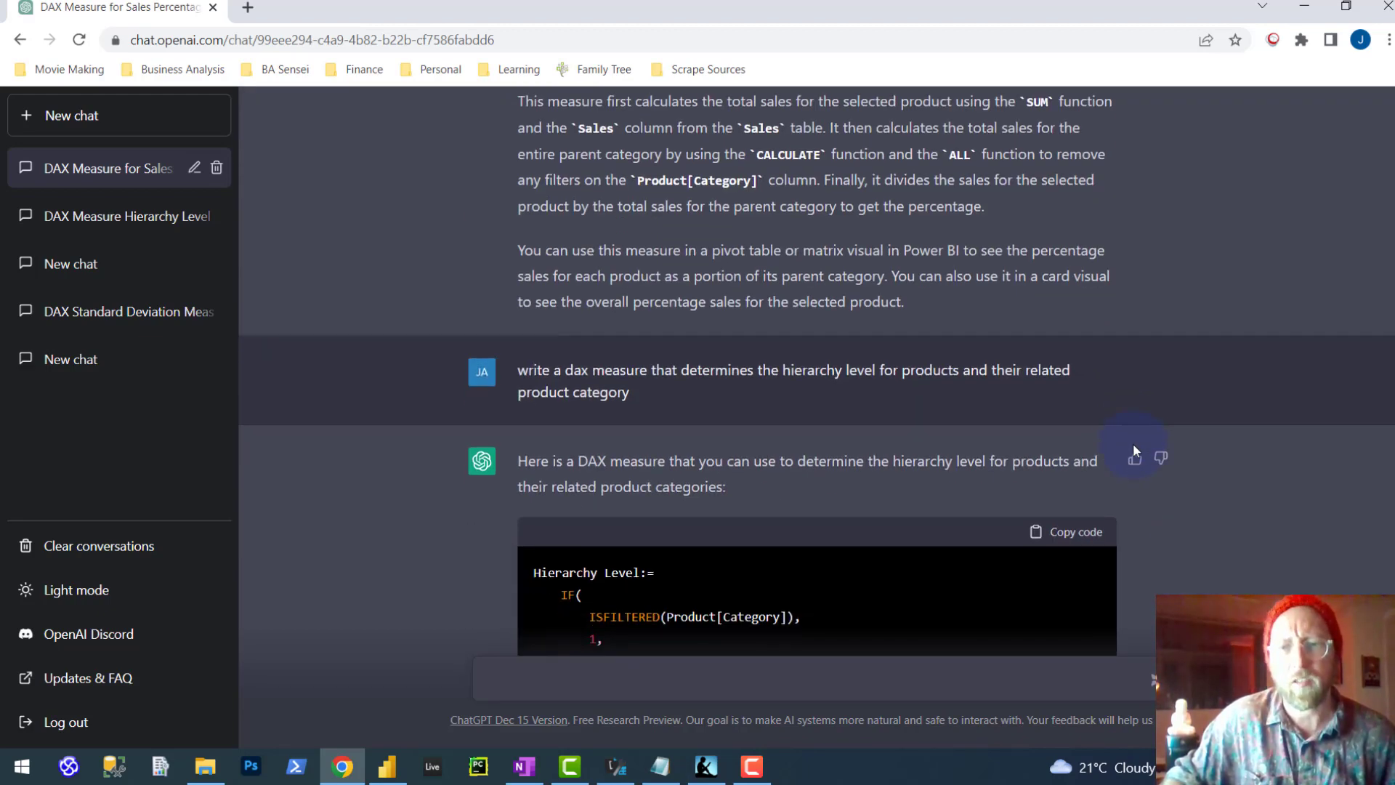
Step: Ask ChatGPT in the same conversation to "apply the dax hierarchy pattern"
type("apply the dax hierarchy pattern")
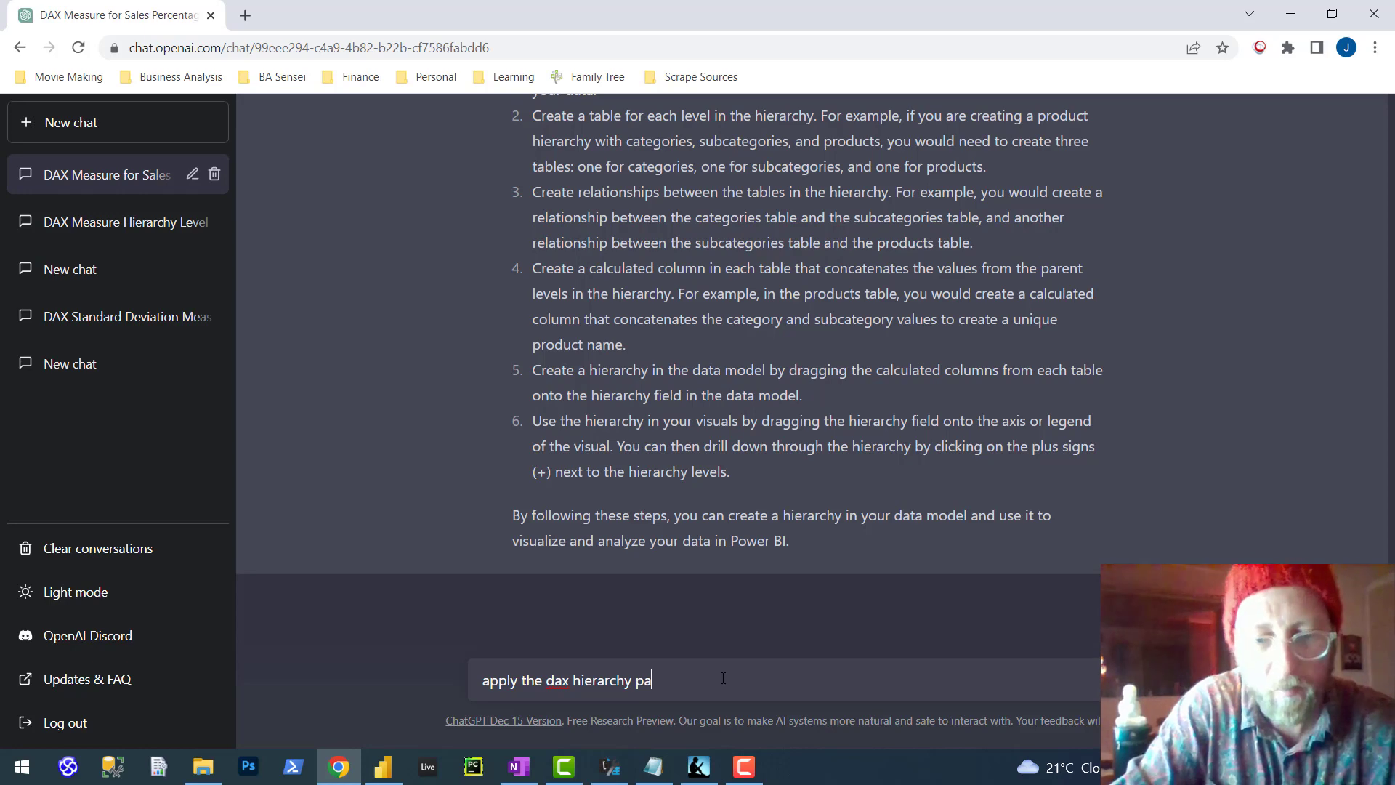
key("Return")
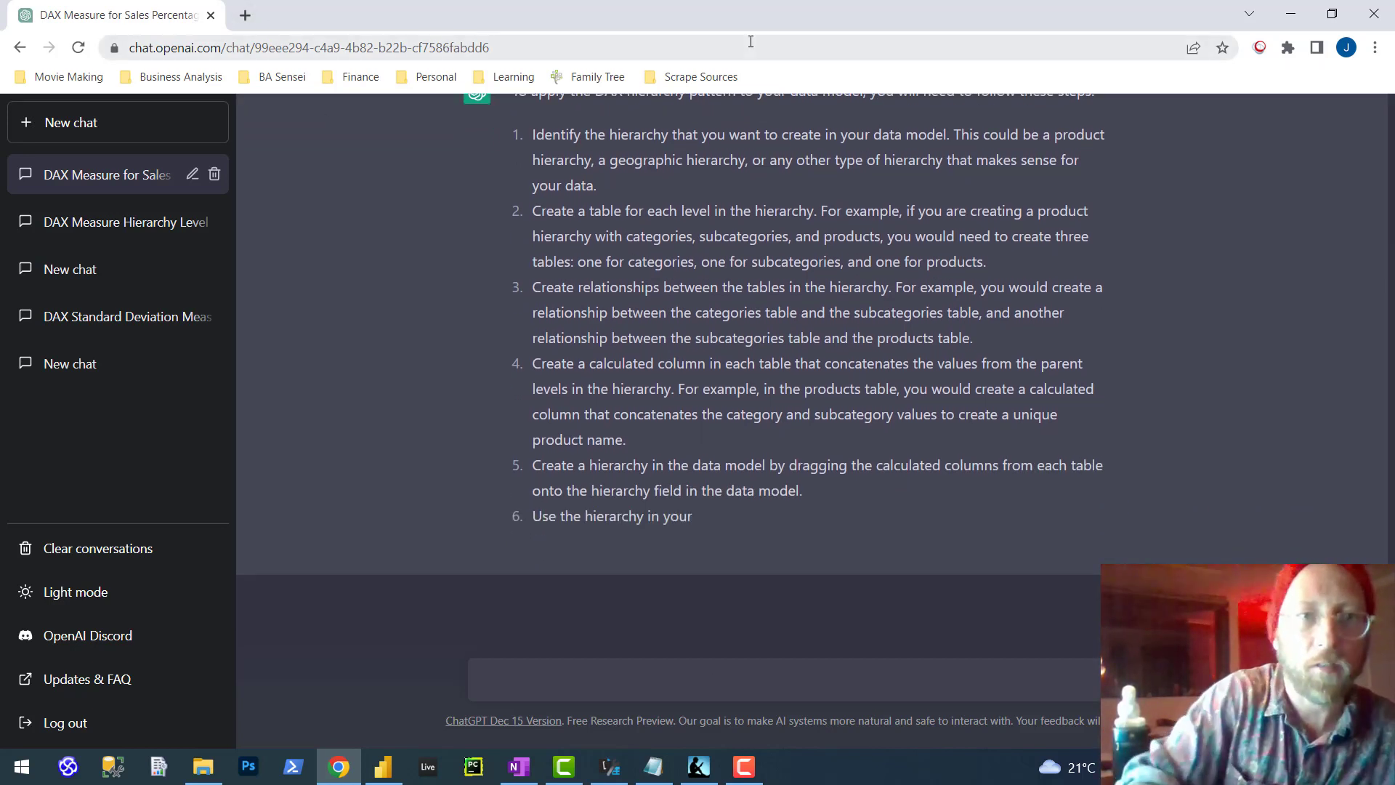
Step: Search Google for "dax hierarchy pattern" in a new browser tab and open the Hierarchies article from DAX Patterns
left_click(245, 15)
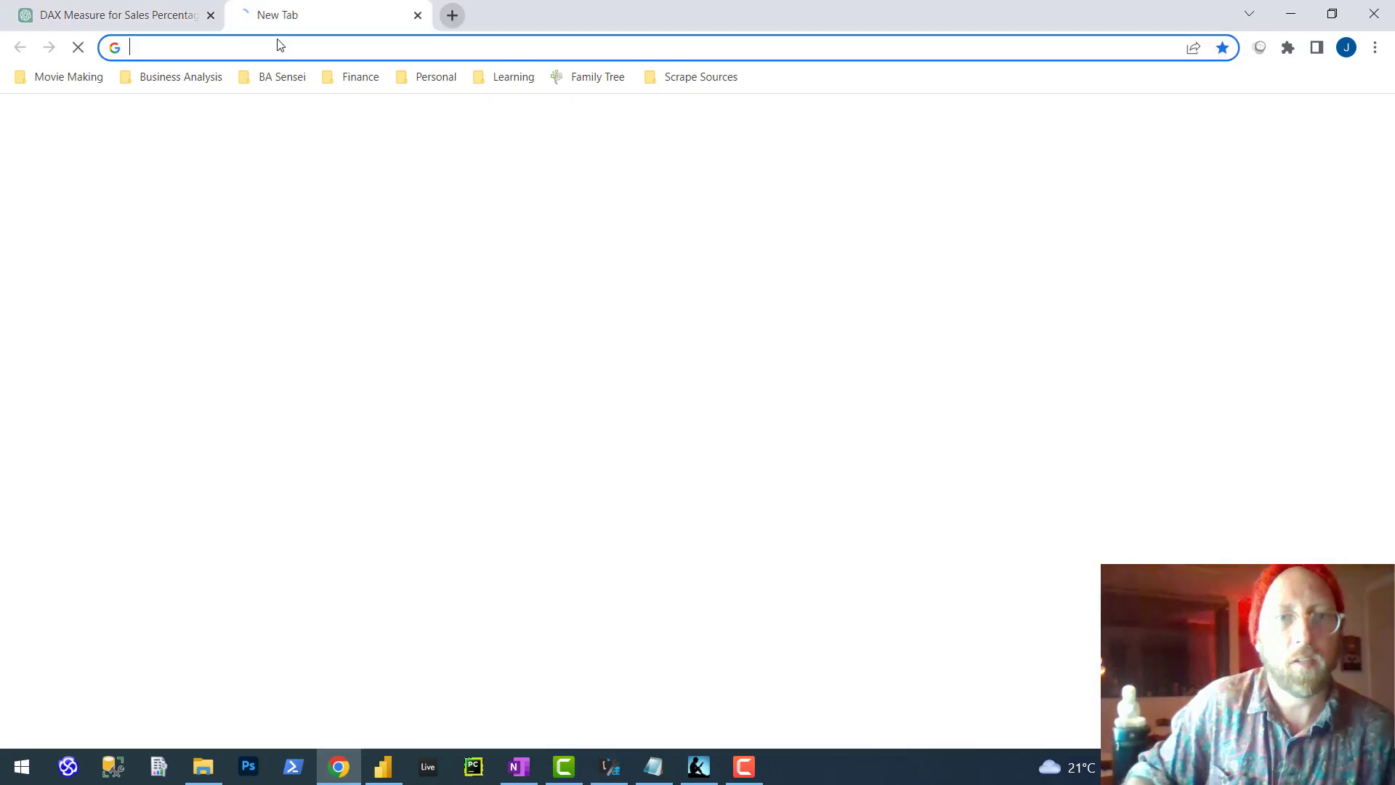
left_click(612, 381)
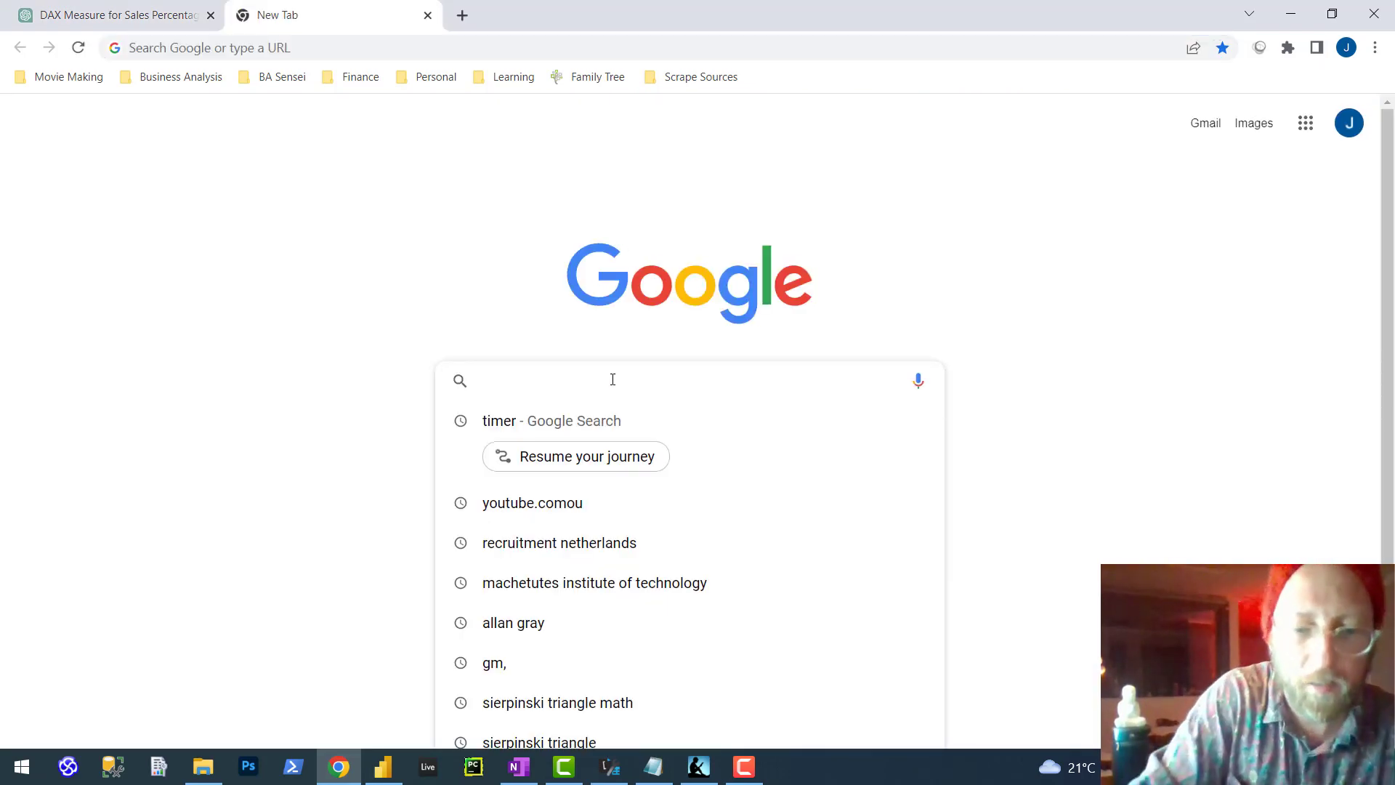
type("dax hier")
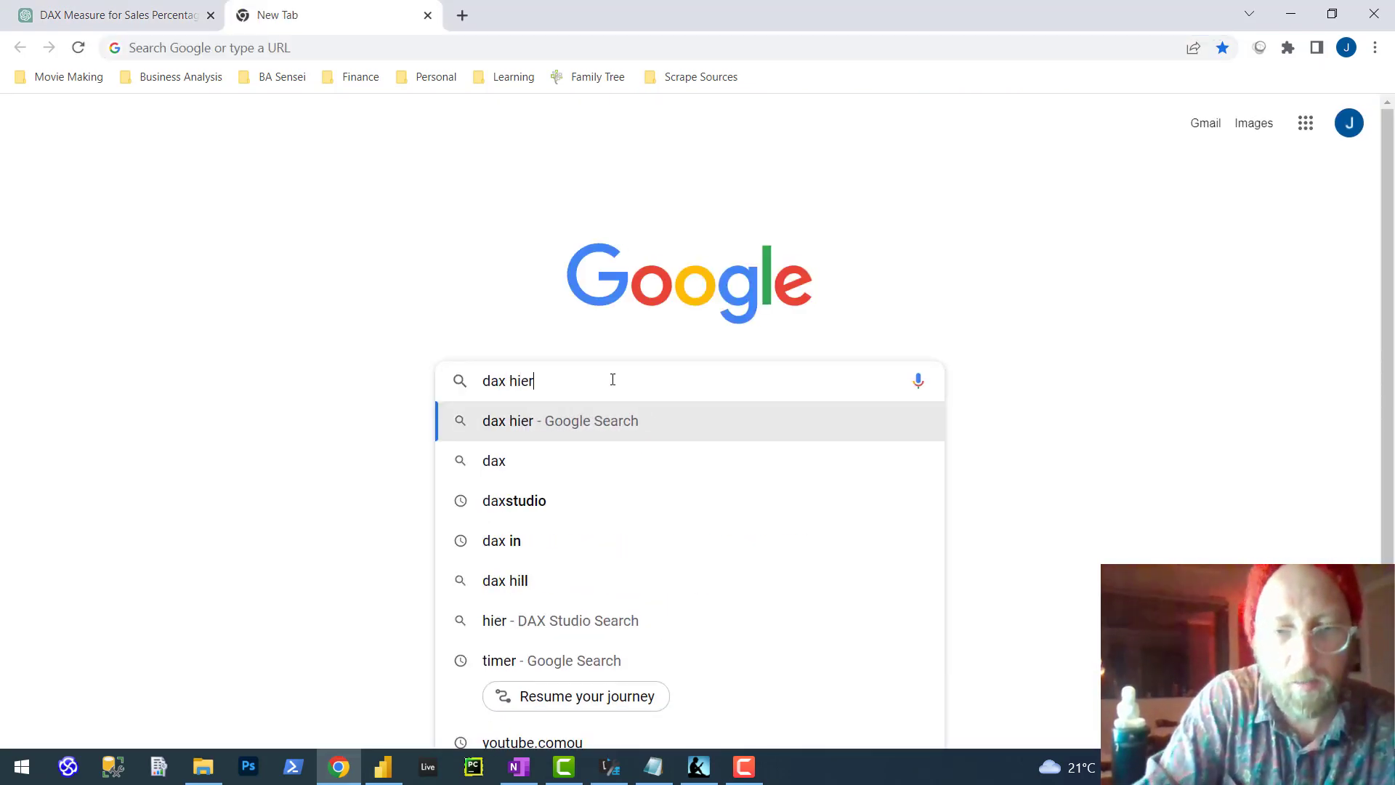
type("archy pattern")
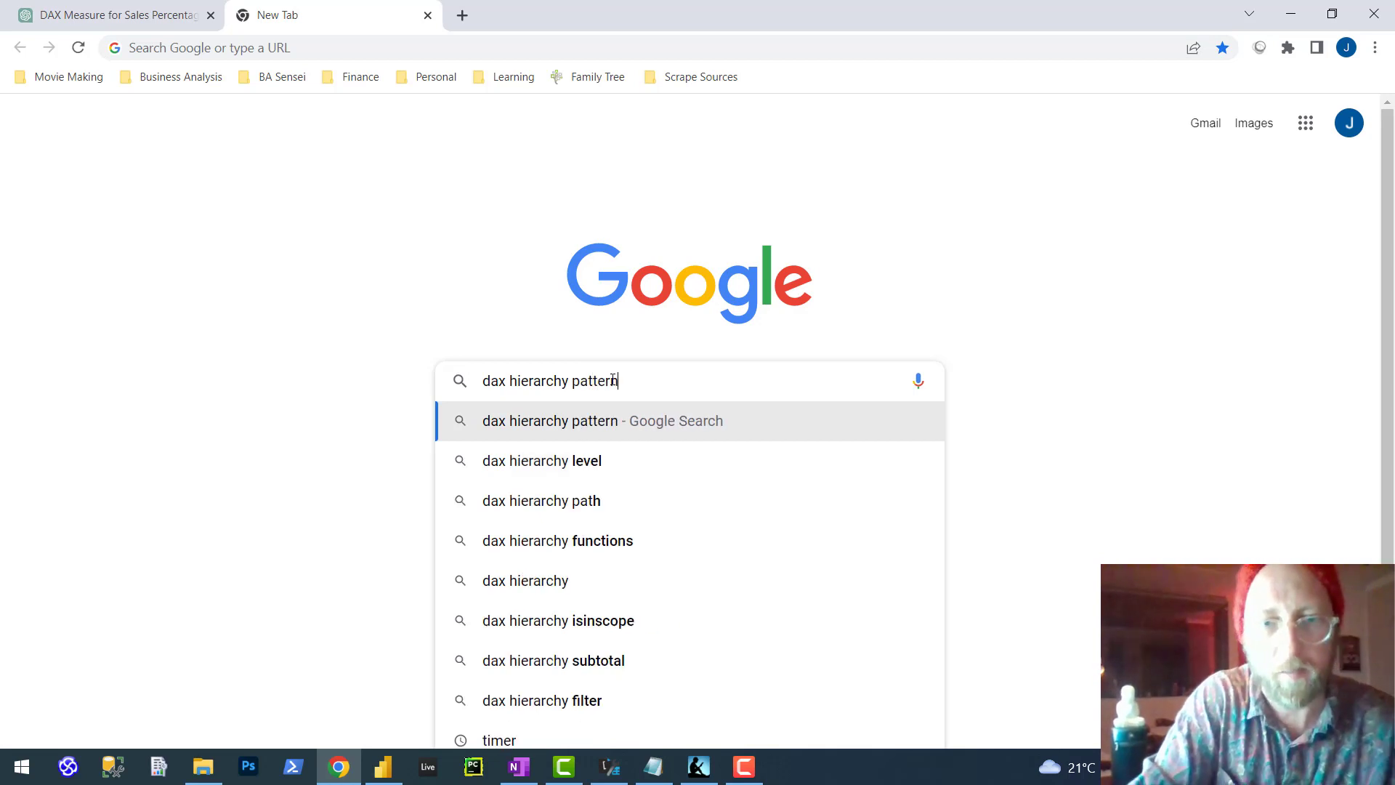
key("Return")
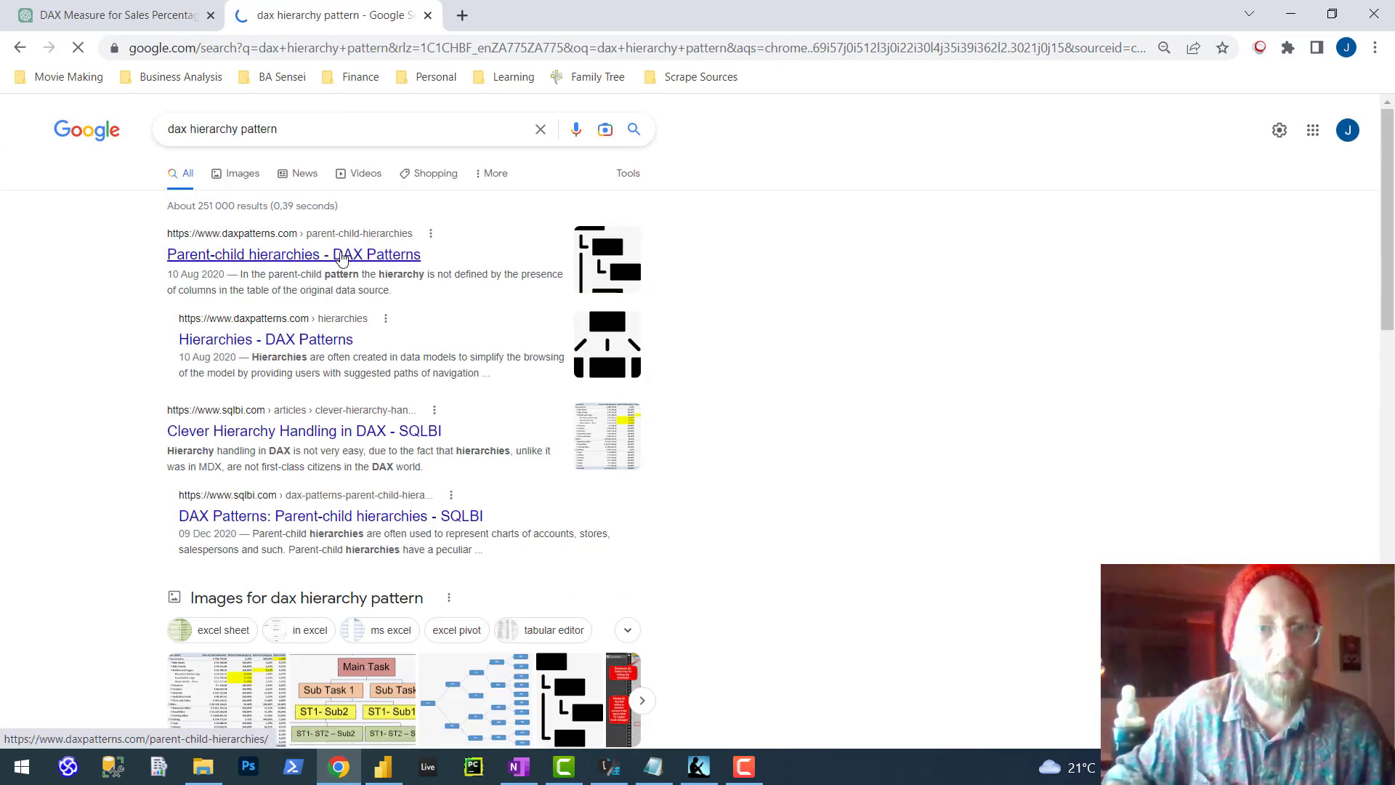
left_click(334, 341)
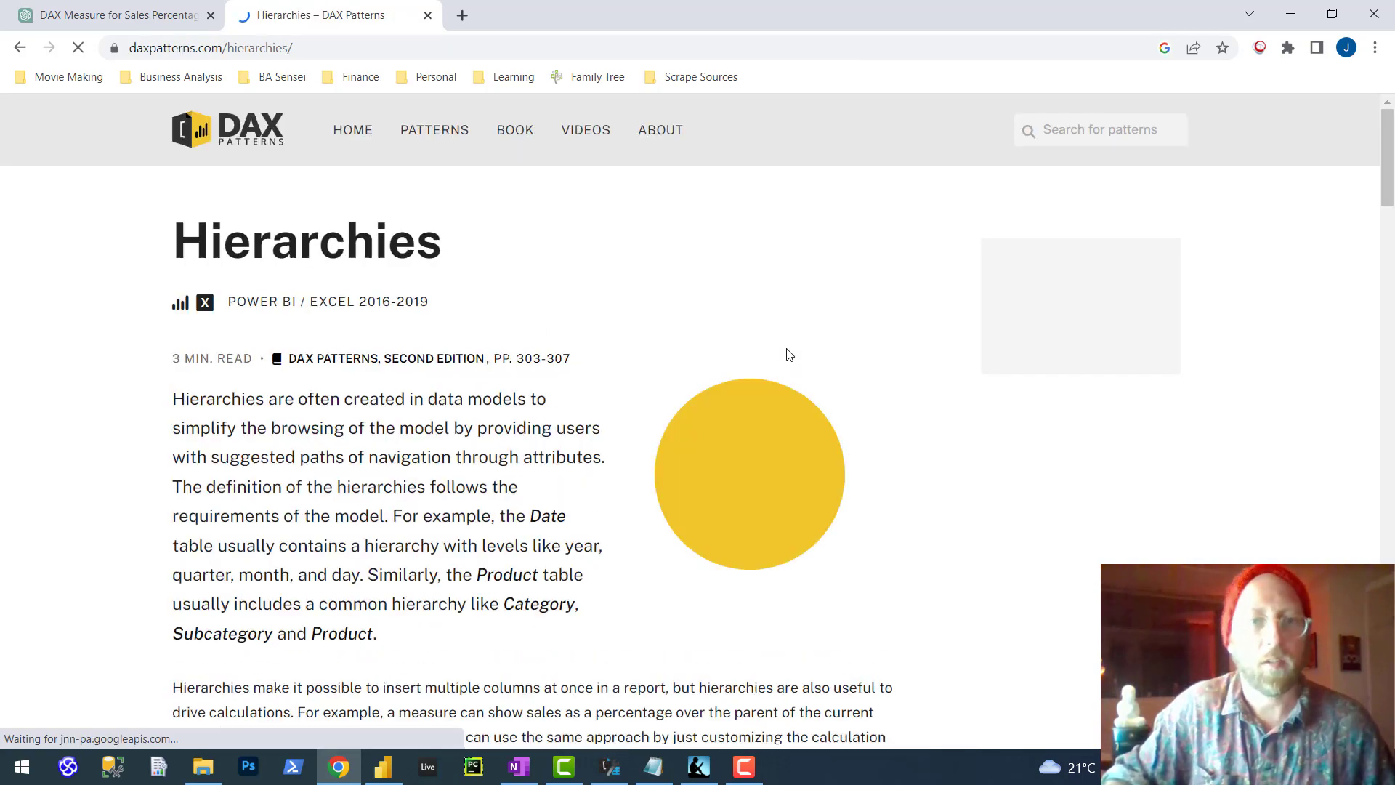
Step: Review the article's Product Level measure and Percentage of parent node section, and return to the ChatGPT conversation
scroll(781, 362, "down", 12)
scroll(784, 357, "down", 10)
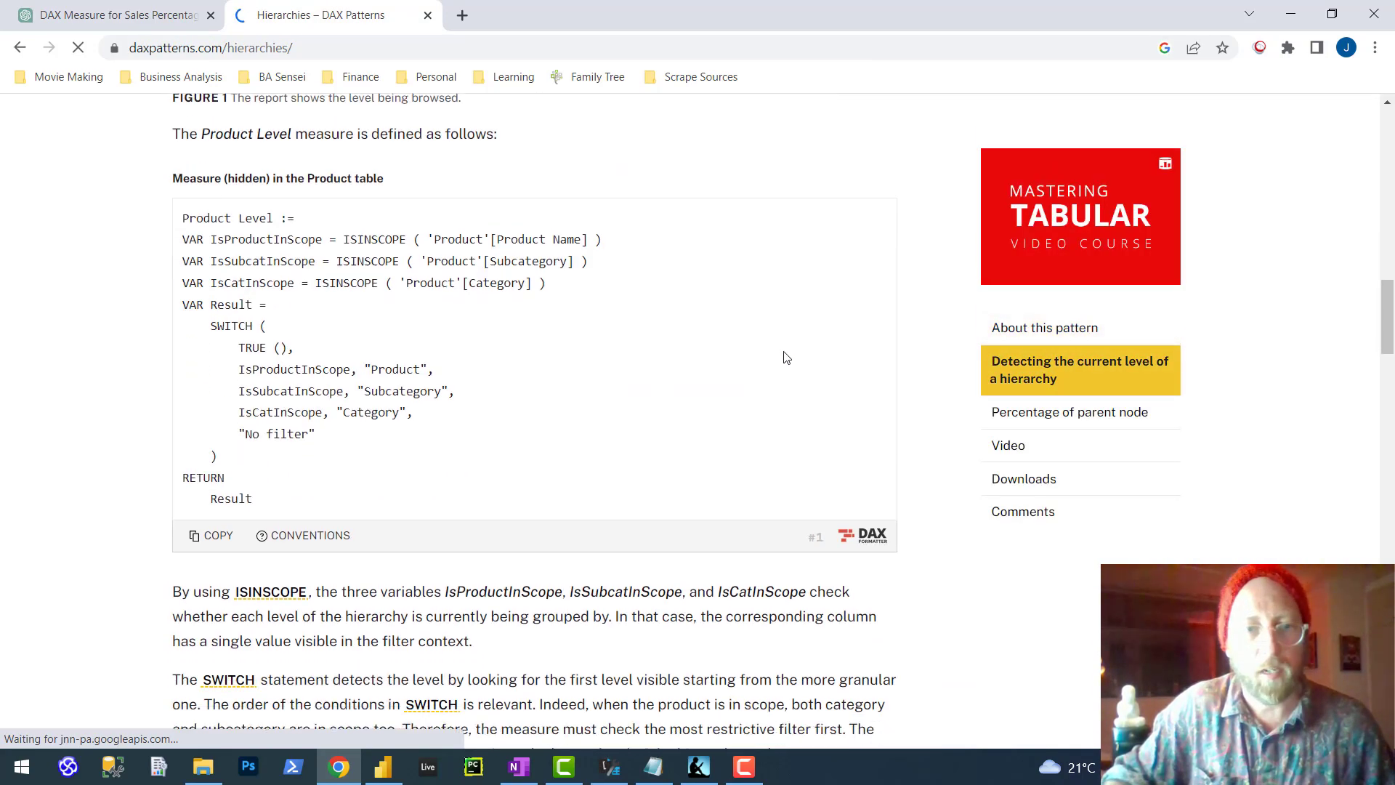
scroll(784, 356, "down", 15)
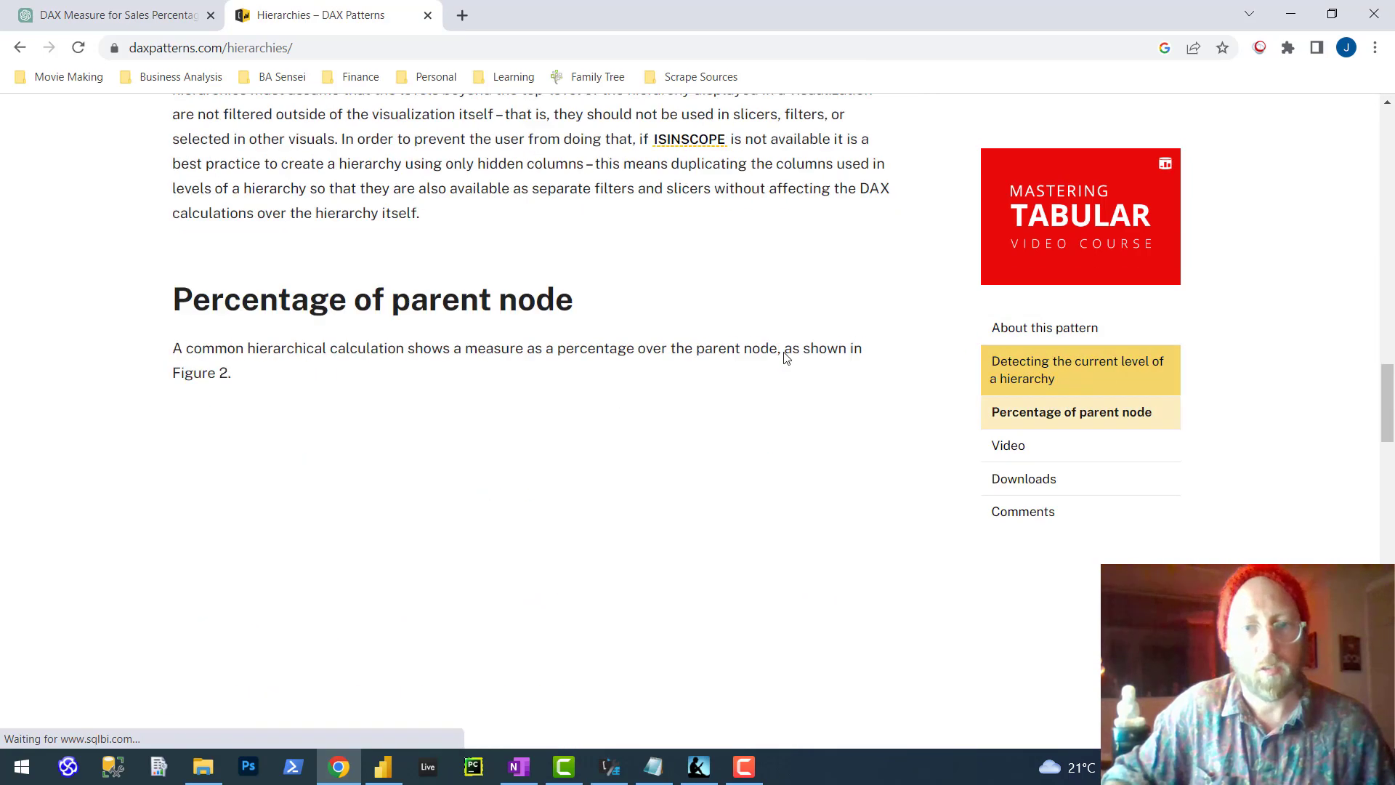
scroll(785, 356, "up", 3)
left_click(126, 12)
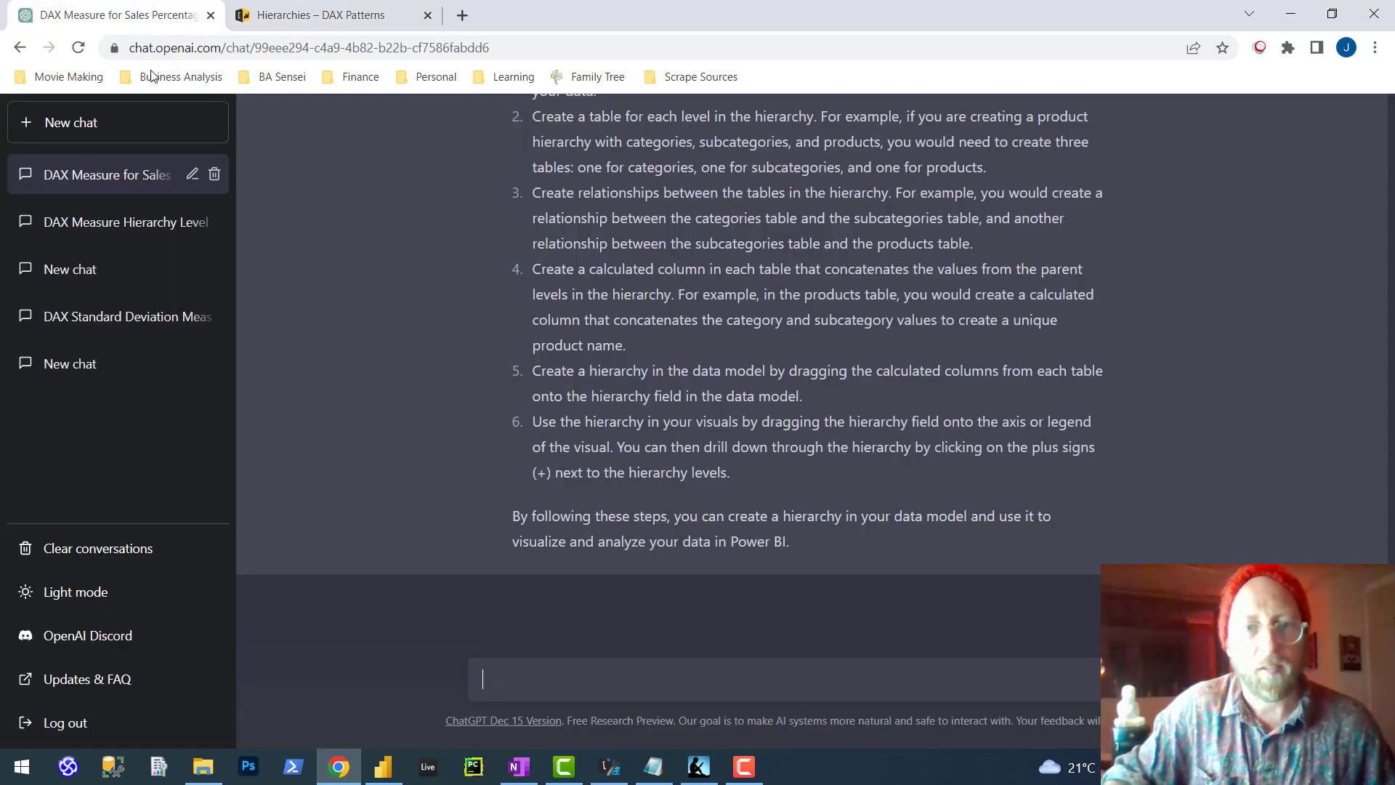